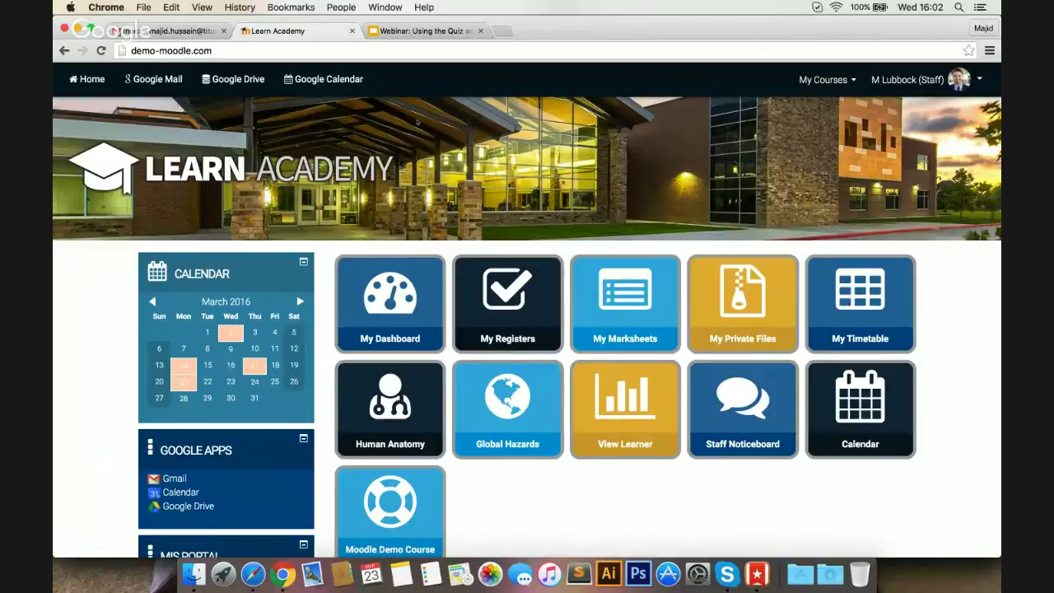
Step: Open the Moodle Demo Course and look over its Homework Activities section, closing the section view again
scroll(527, 327, down, 3)
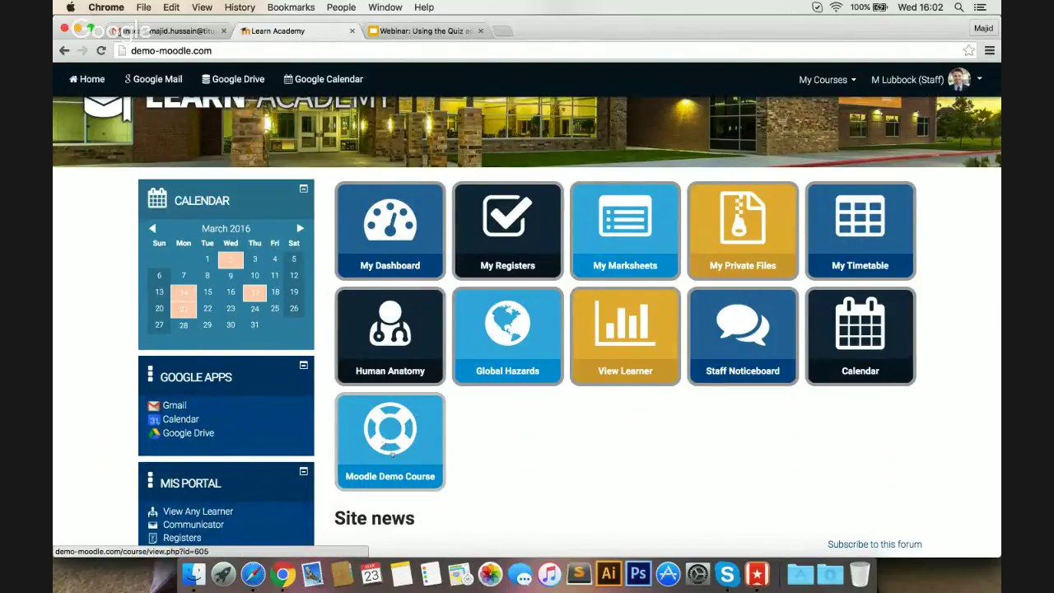
click(384, 444)
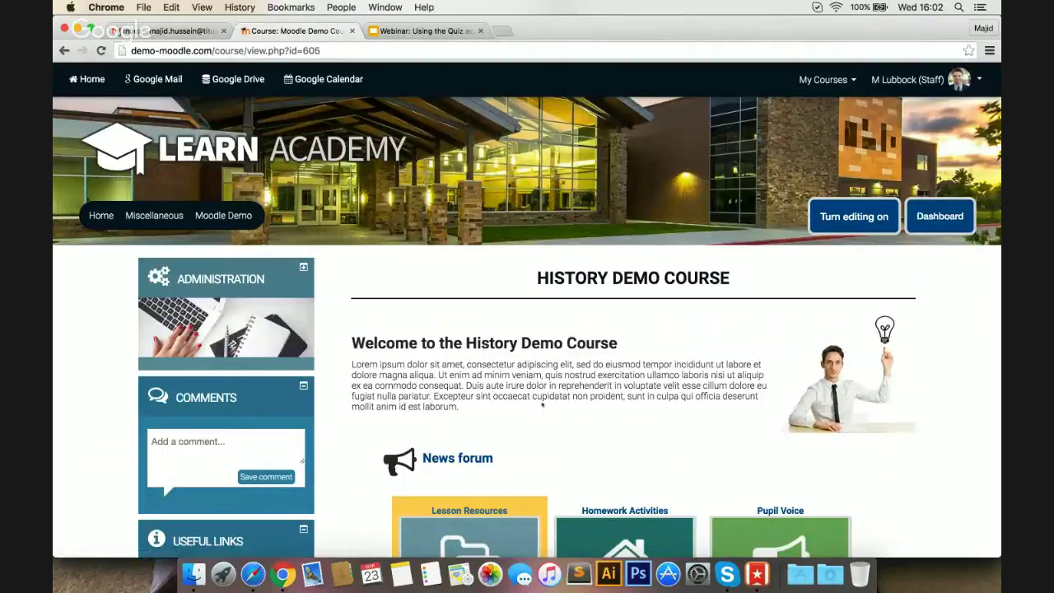
scroll(559, 395, down, 1)
scroll(636, 365, down, 3)
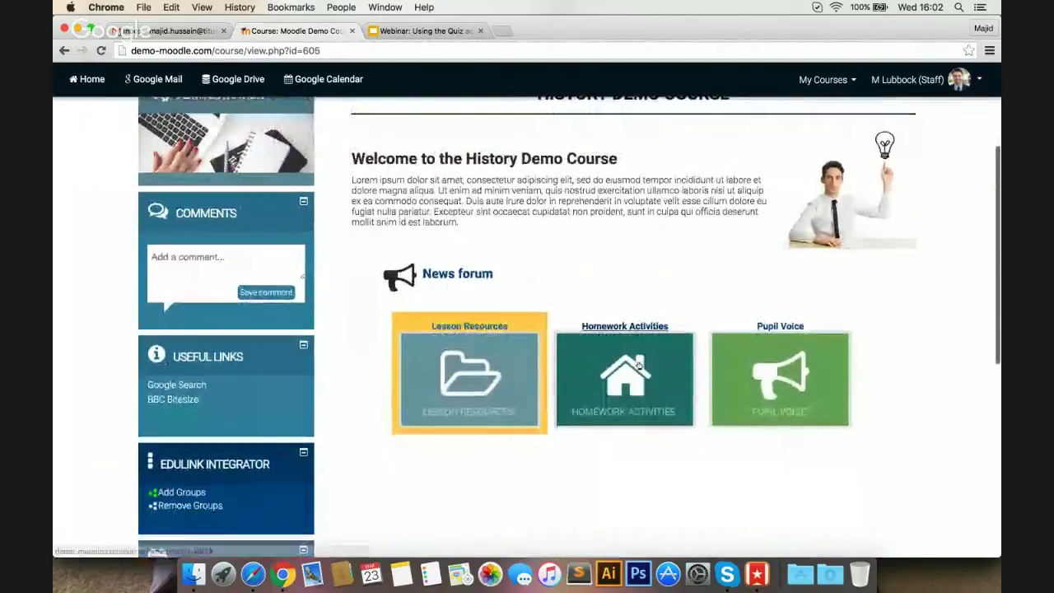
click(605, 377)
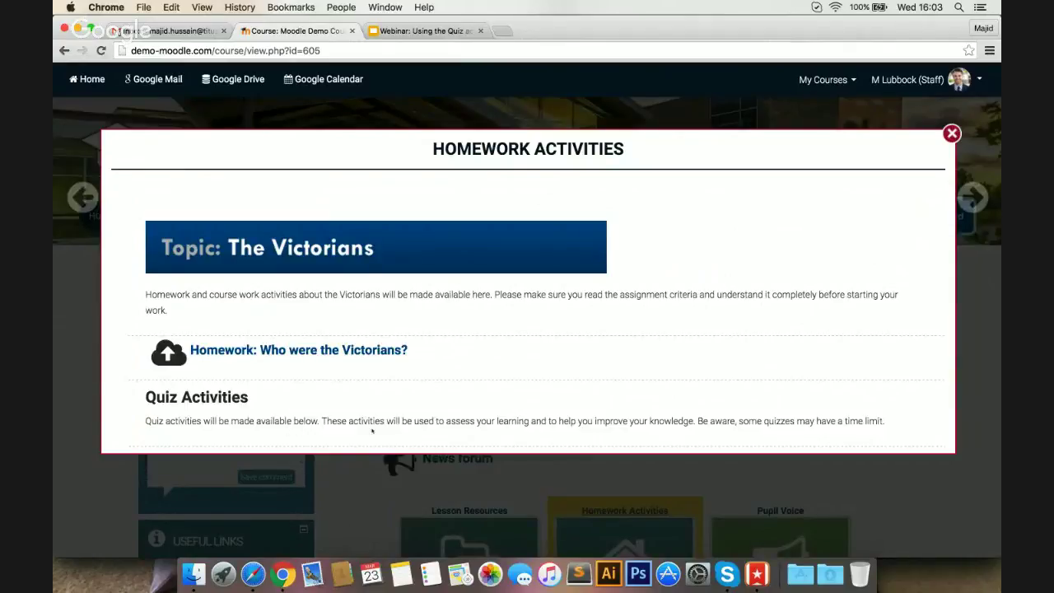
click(952, 133)
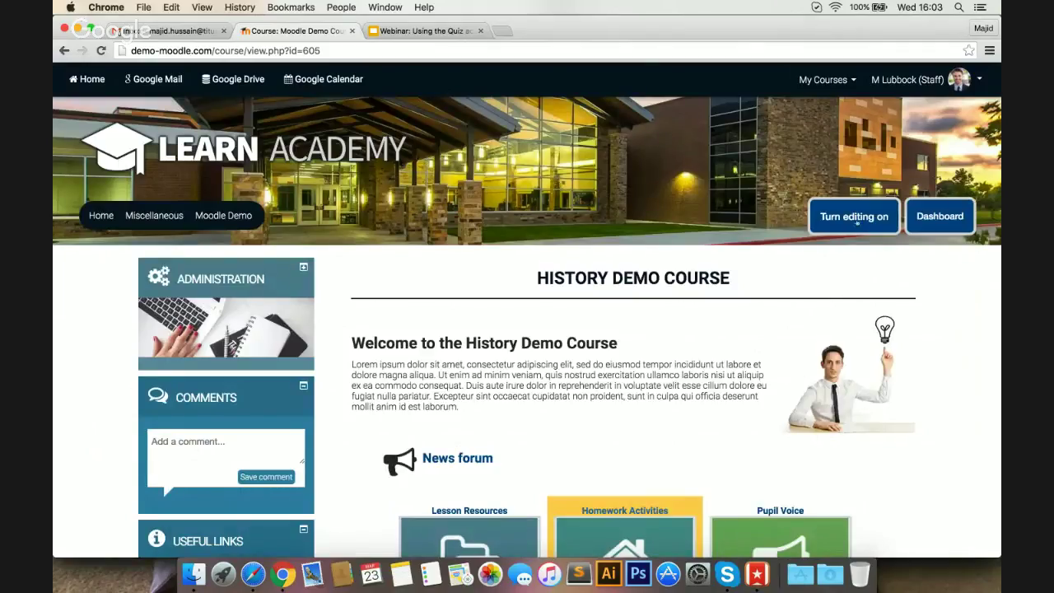
Step: Turn on editing for the course and go to the Homework Activities section
click(853, 216)
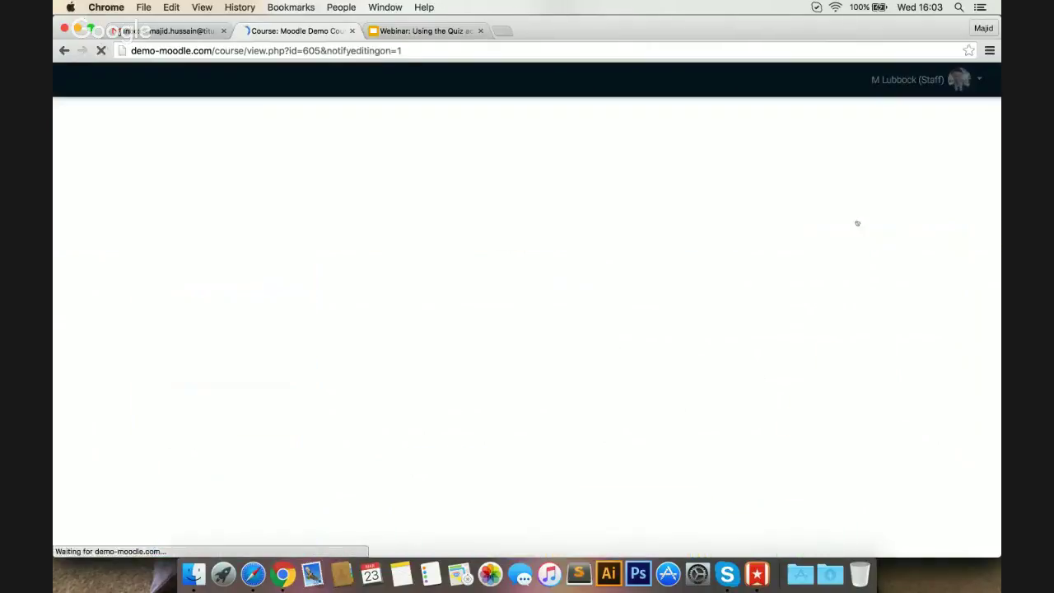
scroll(661, 194, down, 3)
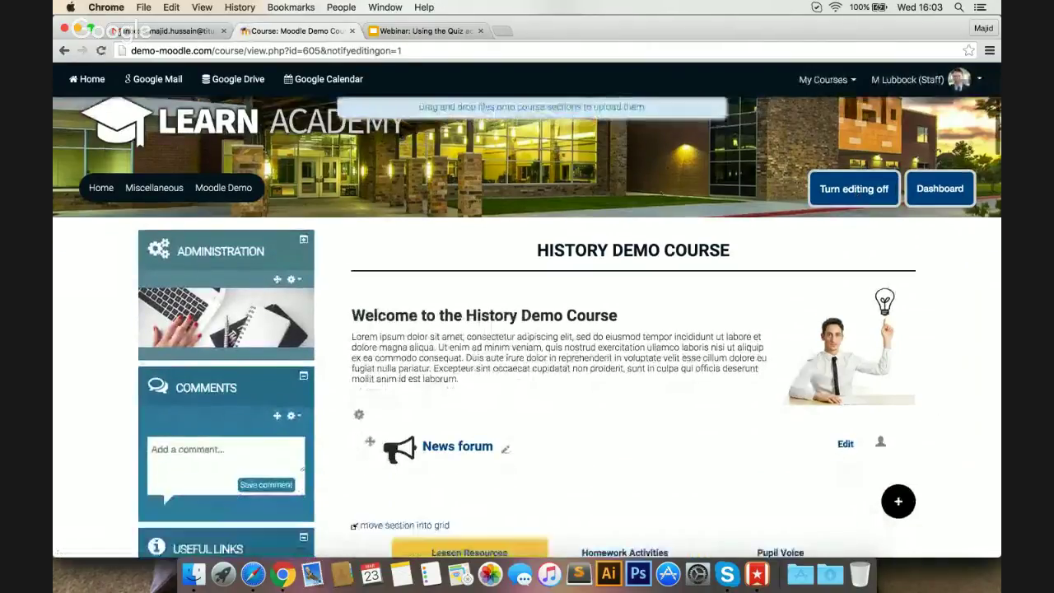
scroll(661, 194, down, 3)
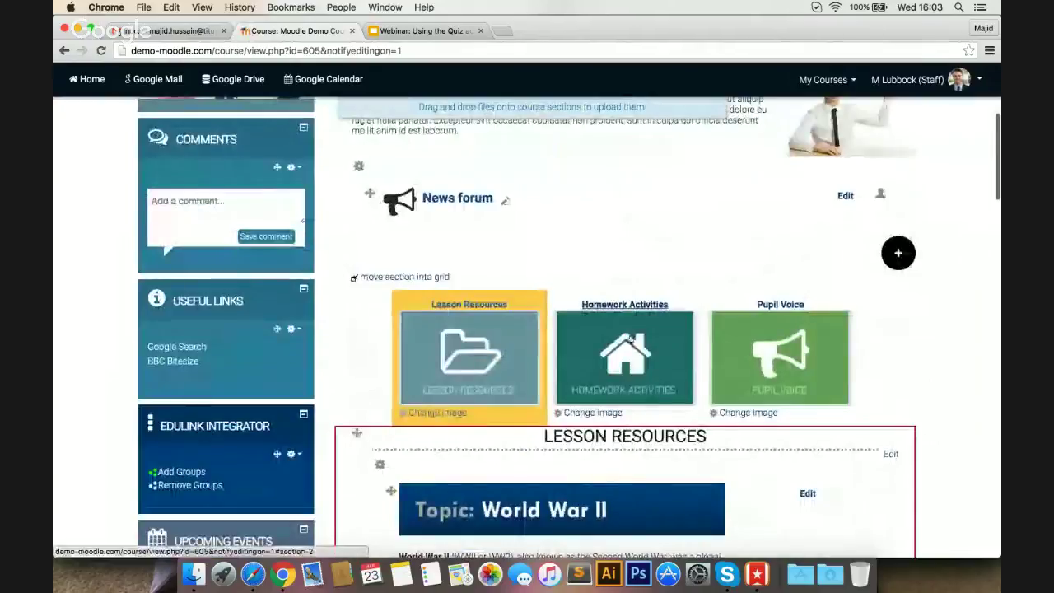
click(629, 339)
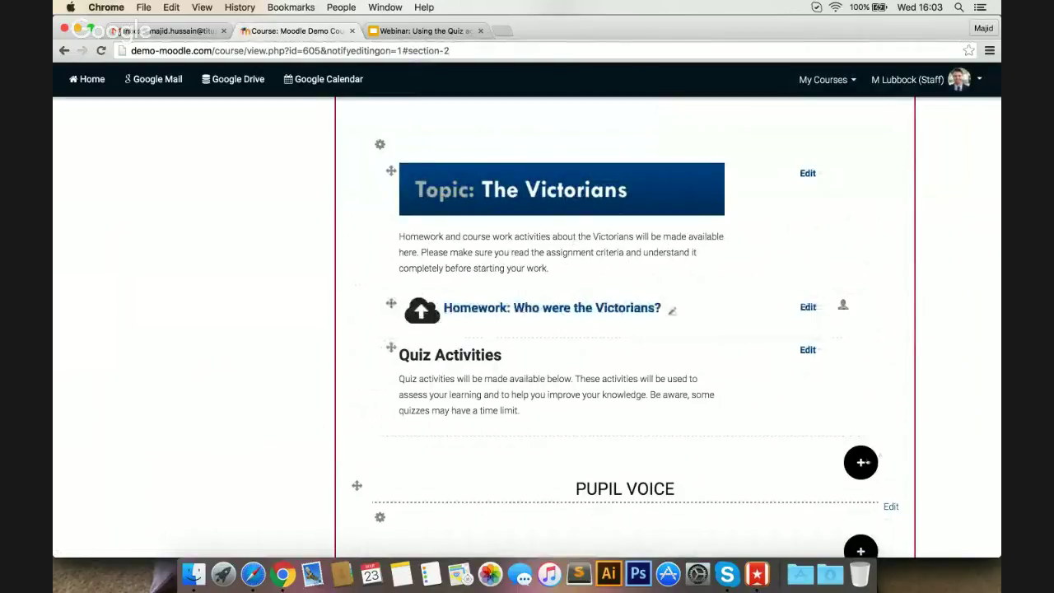
Step: Add a new Quiz activity under Quiz Activities in the Homework Activities section
click(862, 462)
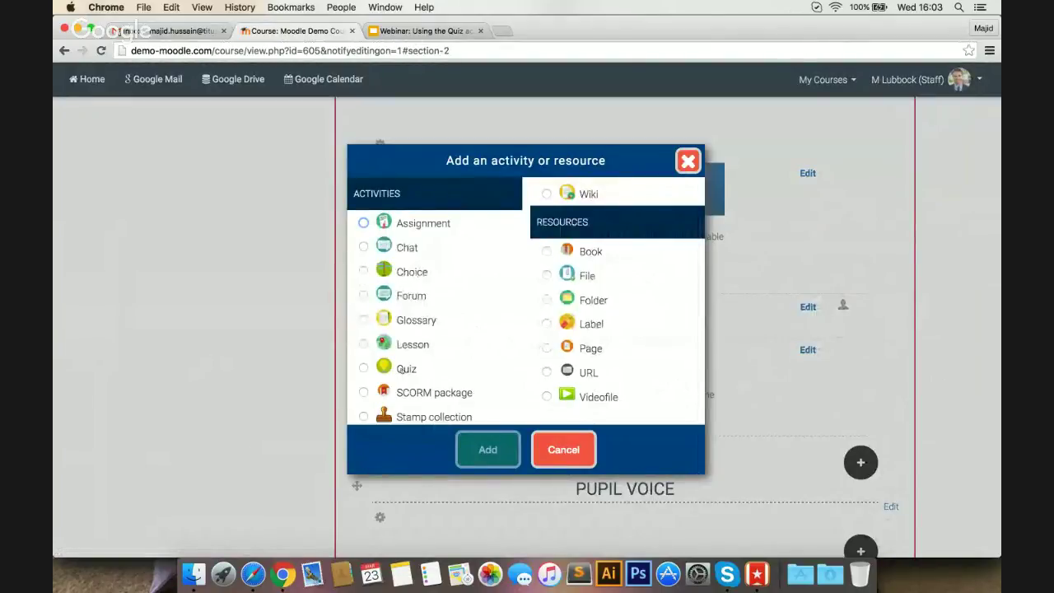
click(405, 368)
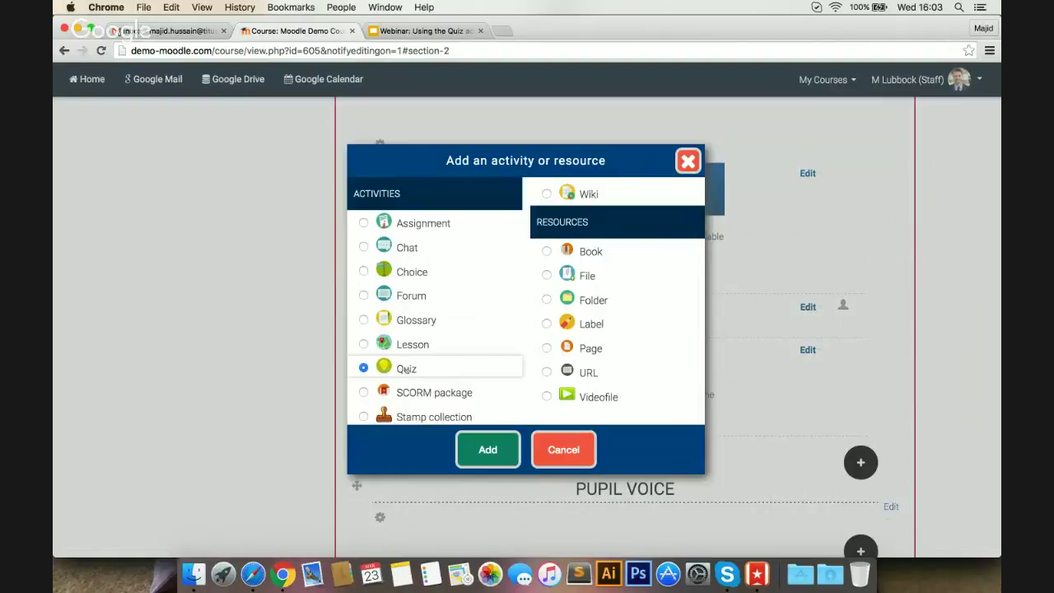
click(477, 446)
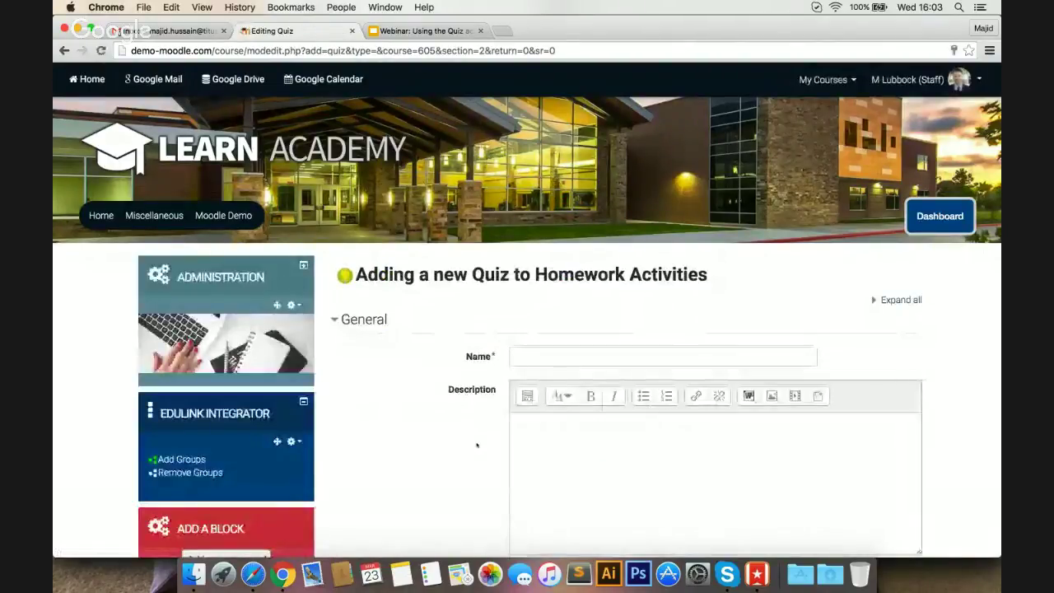
Step: Name the new quiz "Homework: Geography Quiz"
scroll(392, 361, down, 5)
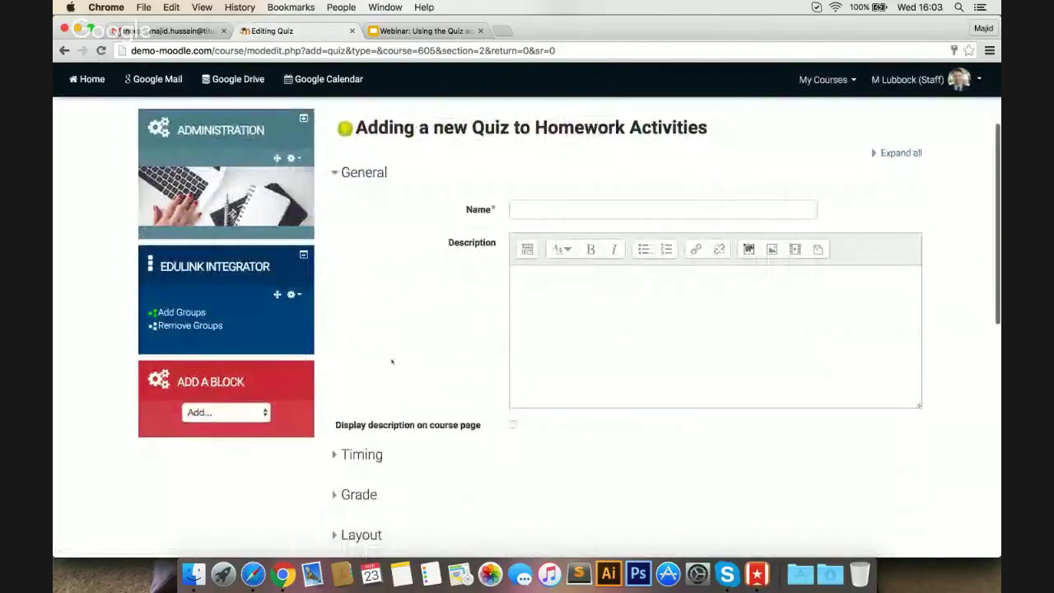
scroll(392, 360, down, 3)
scroll(390, 359, up, 7)
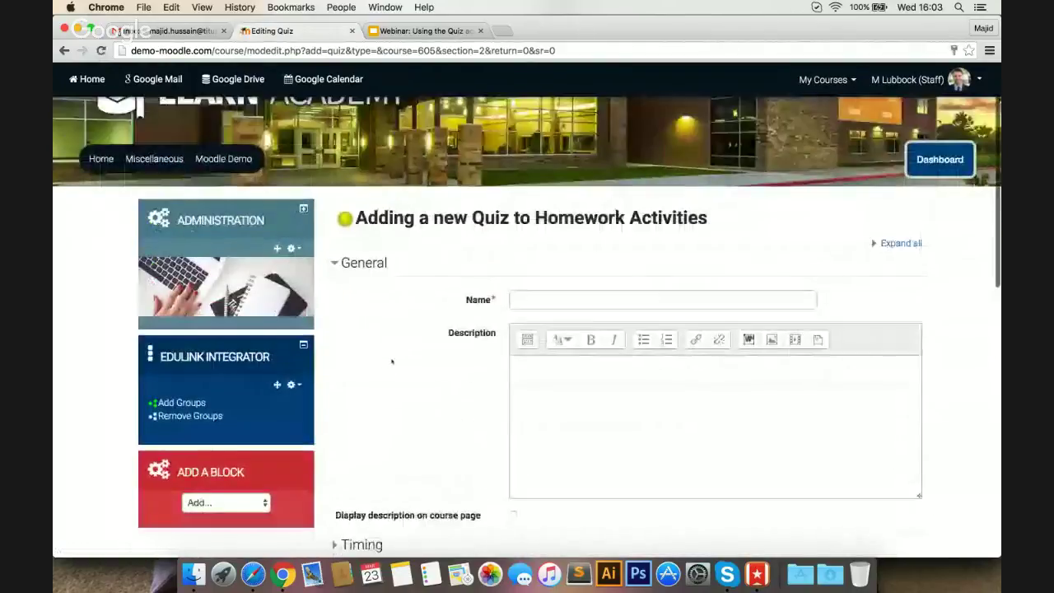
click(553, 305)
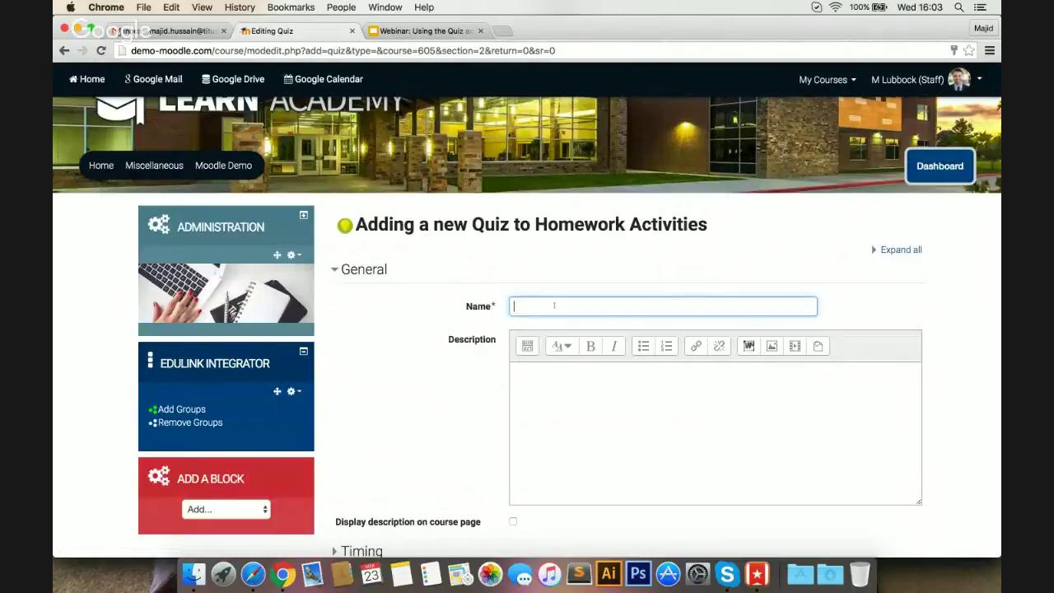
text(G)
key(BackSpace)
key(BackSpace)
text(Homework: Geography)
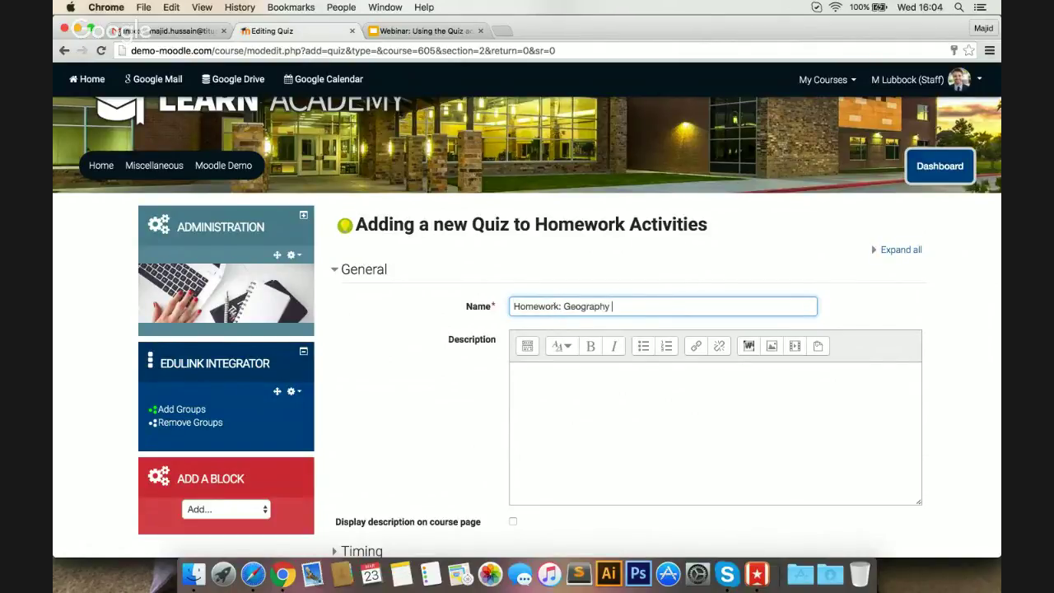
text( Quiz)
Step: Expand the quiz's Timing settings and review the opening, closing and time limit options
scroll(415, 335, down, 4)
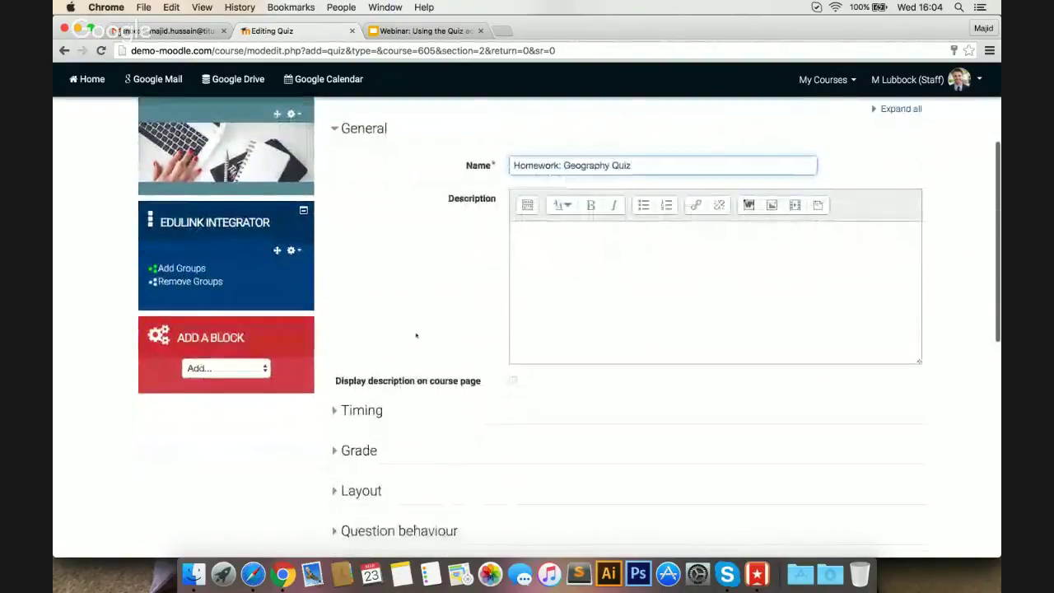
scroll(416, 335, down, 2)
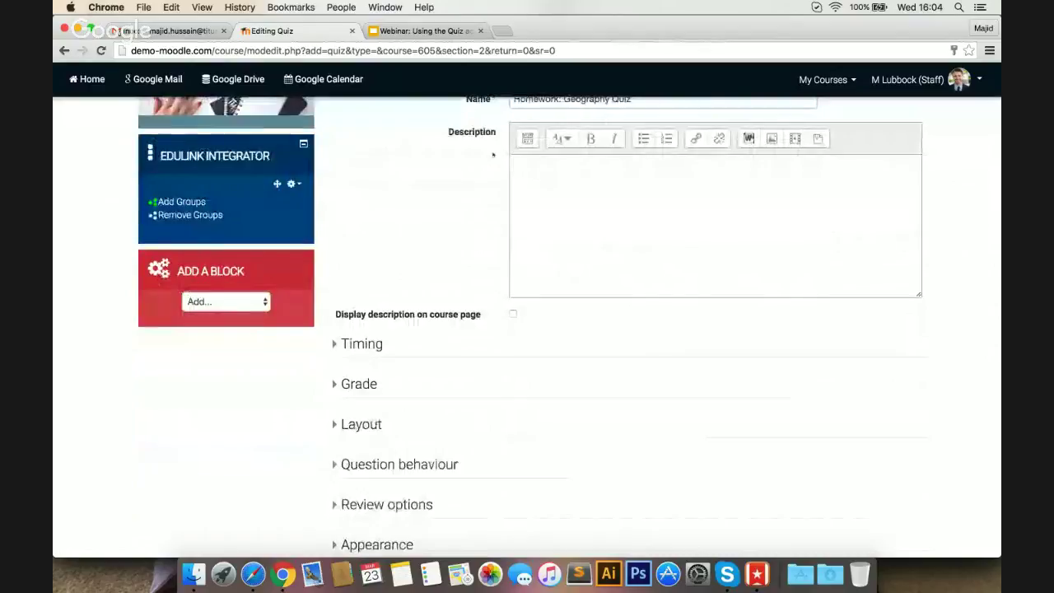
scroll(492, 154, down, 2)
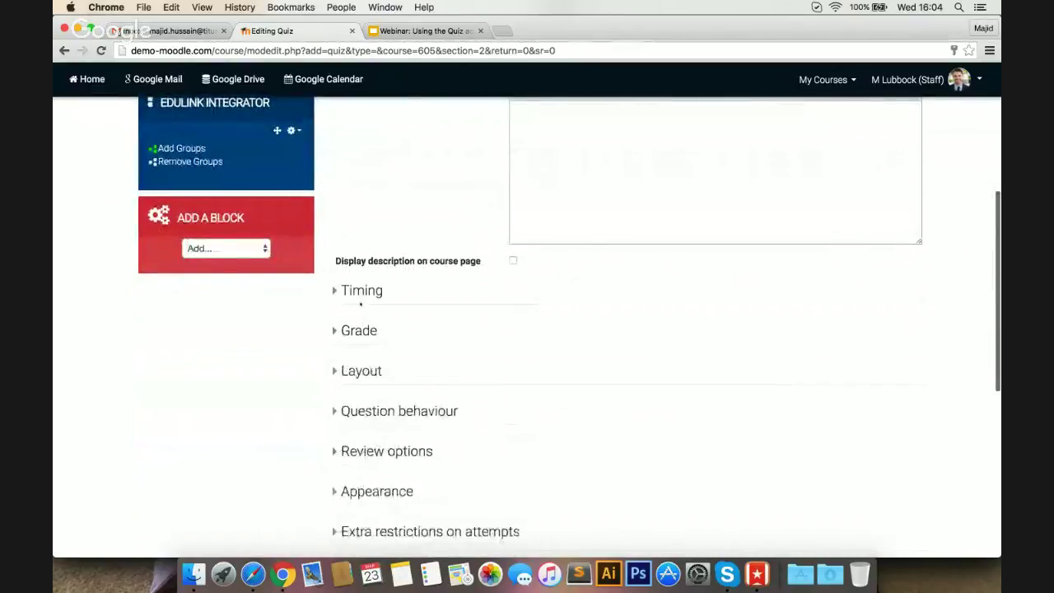
click(361, 295)
scroll(425, 312, down, 1)
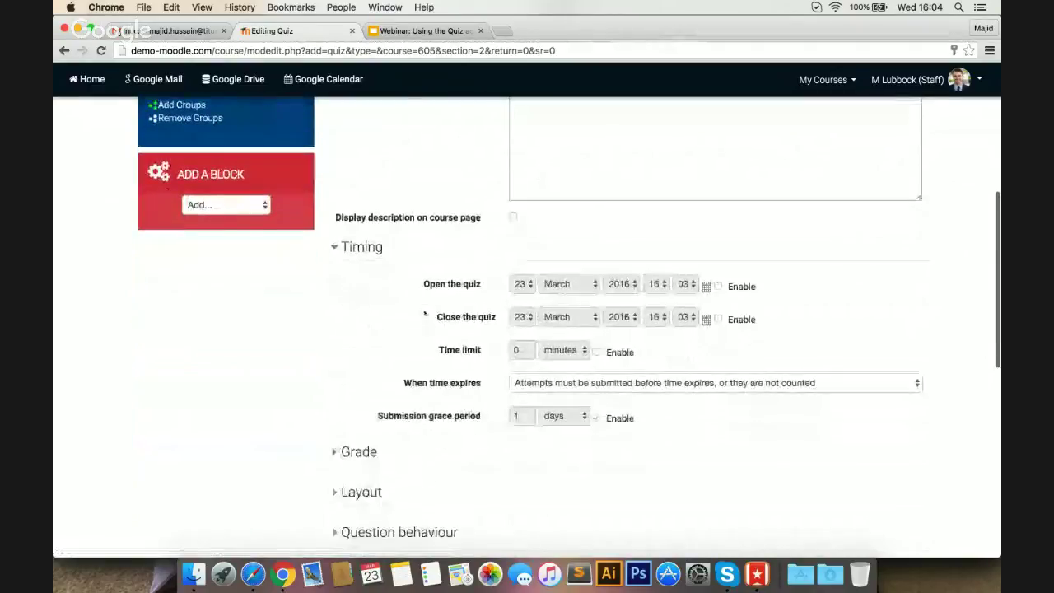
scroll(425, 313, down, 1)
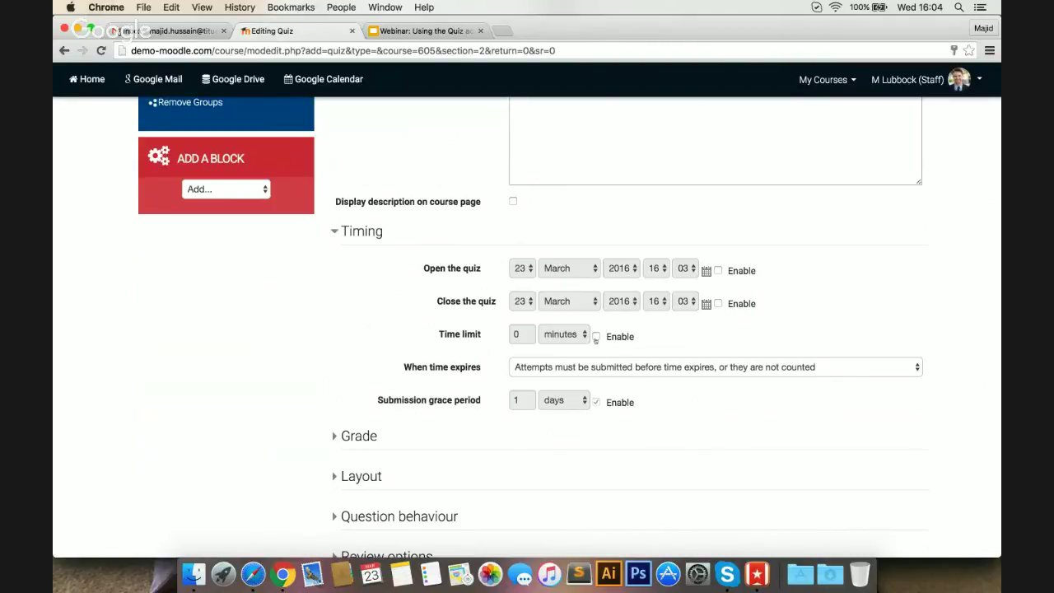
click(596, 336)
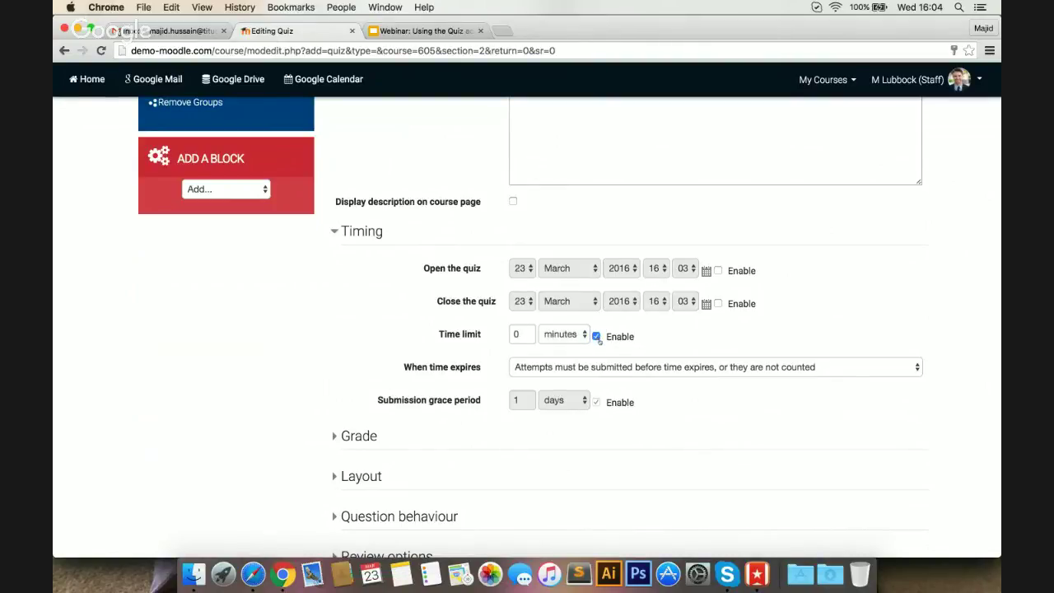
drag(517, 334, 500, 333)
click(596, 336)
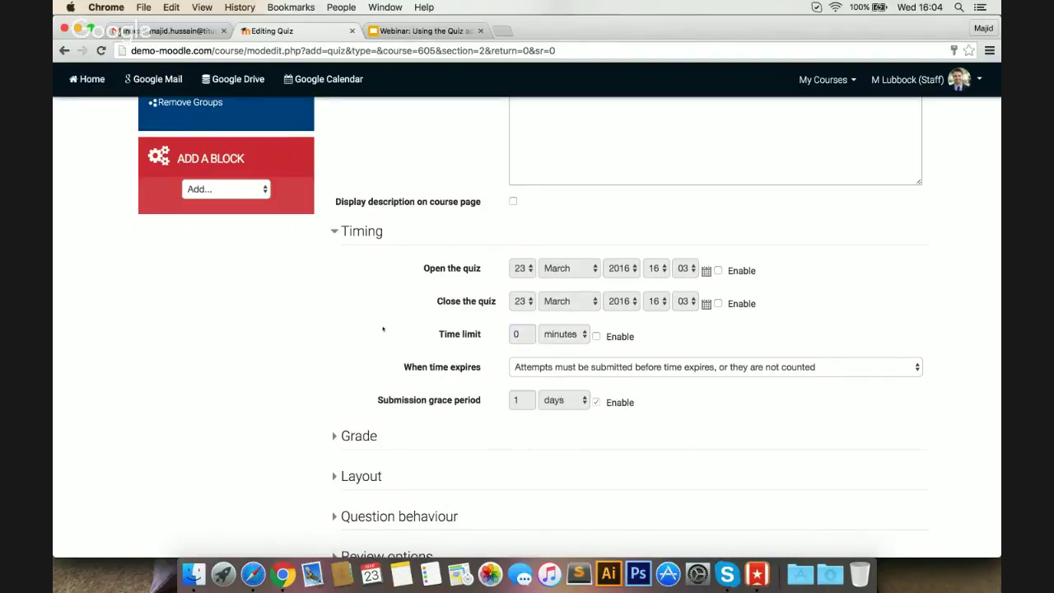
Step: Look over the remaining quiz setting categories, then save the quiz and return to the course
scroll(382, 329, down, 2)
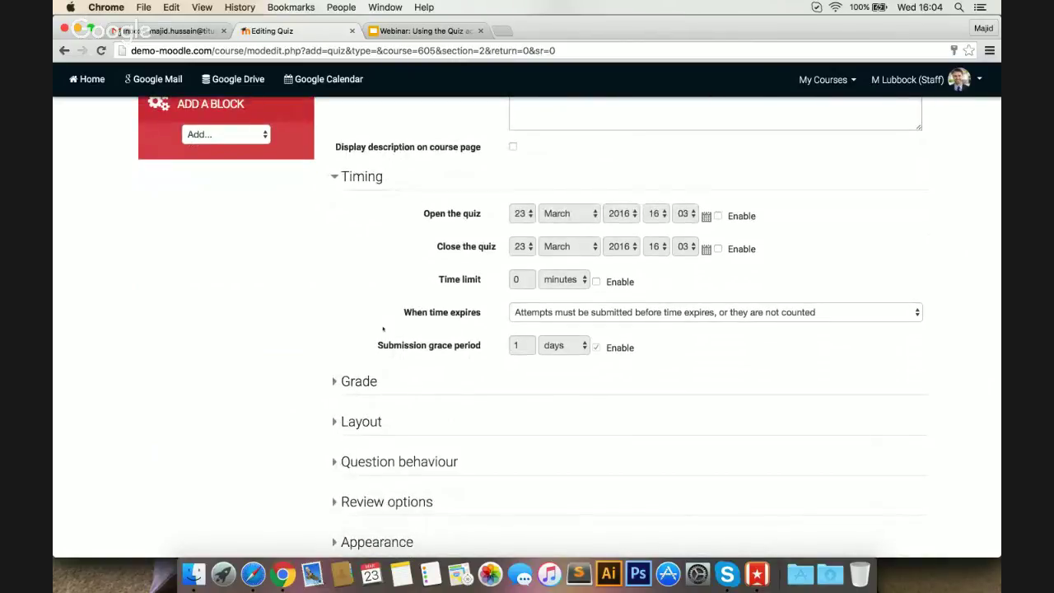
scroll(382, 328, down, 4)
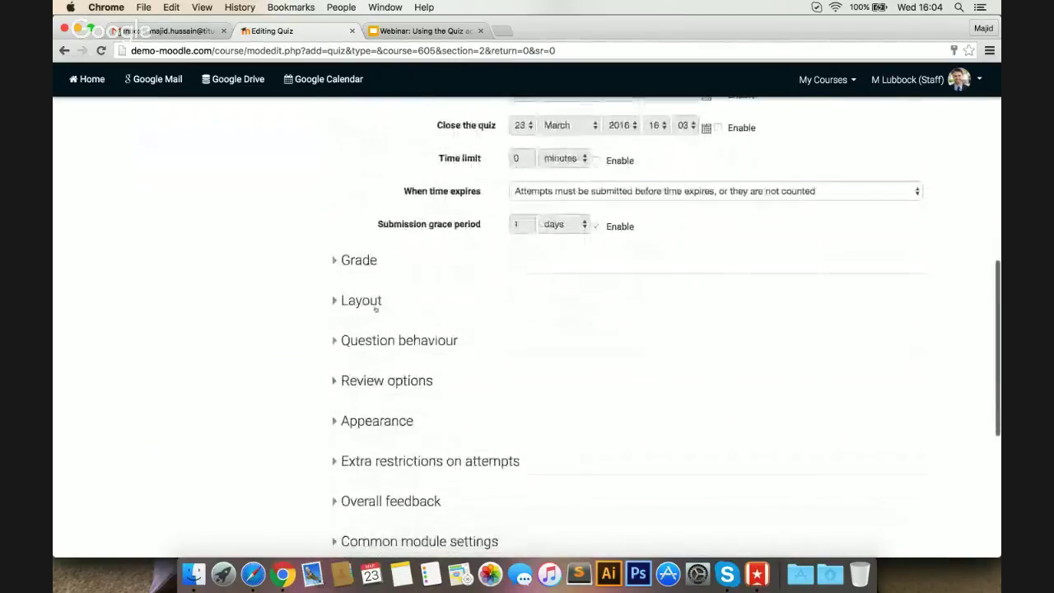
scroll(327, 445, down, 4)
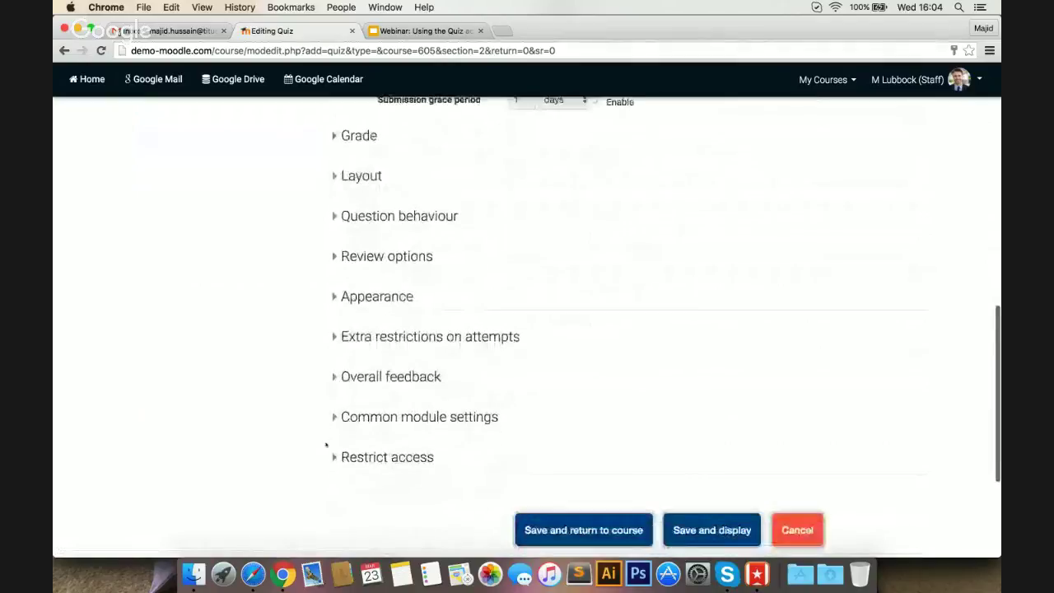
scroll(327, 444, down, 1)
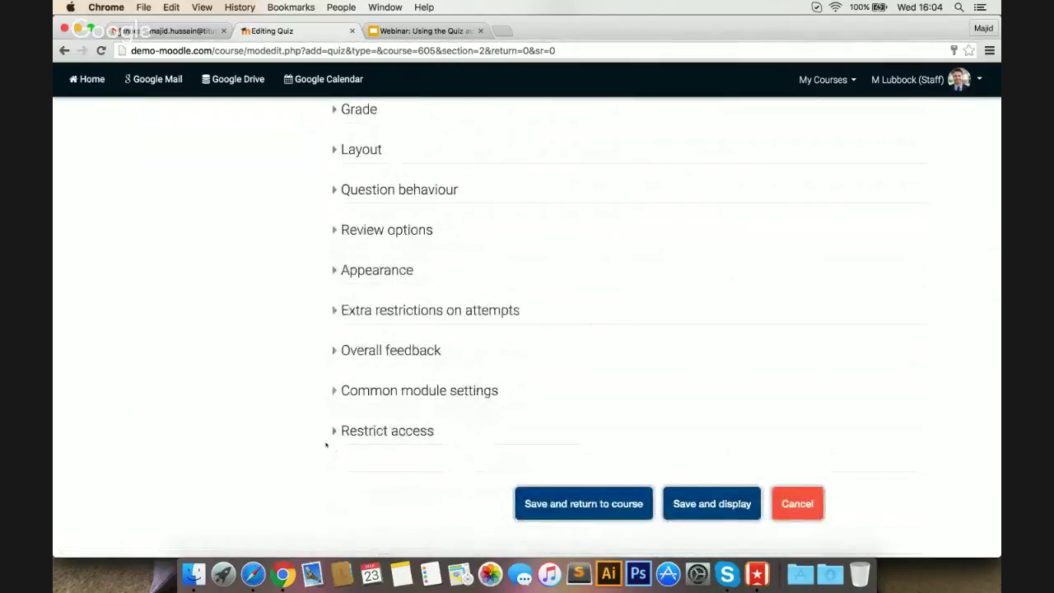
click(591, 503)
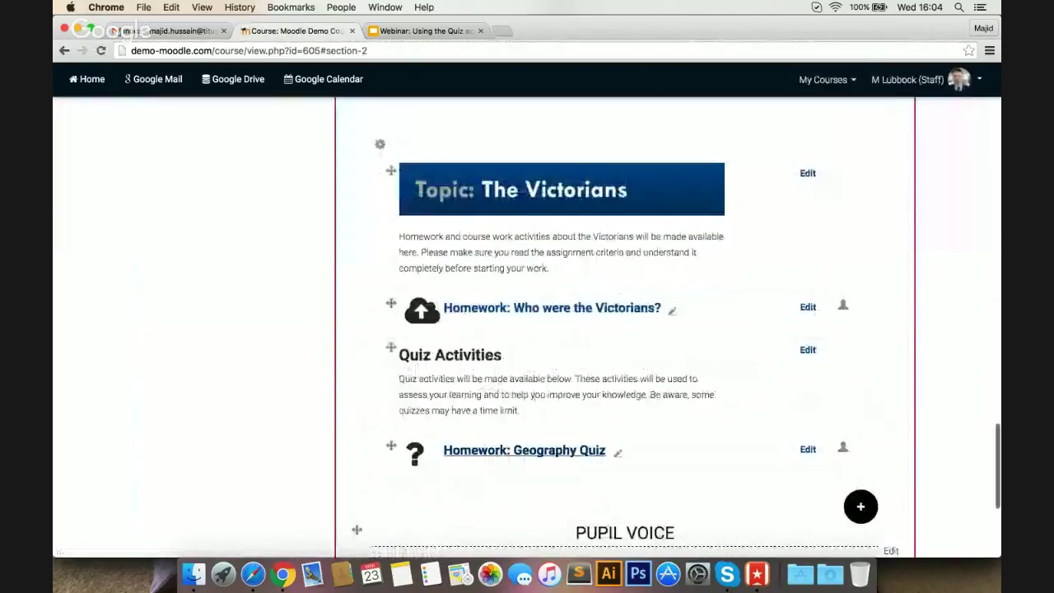
Step: Open the Homework: Geography Quiz activity and start editing its questions
scroll(549, 397, down, 2)
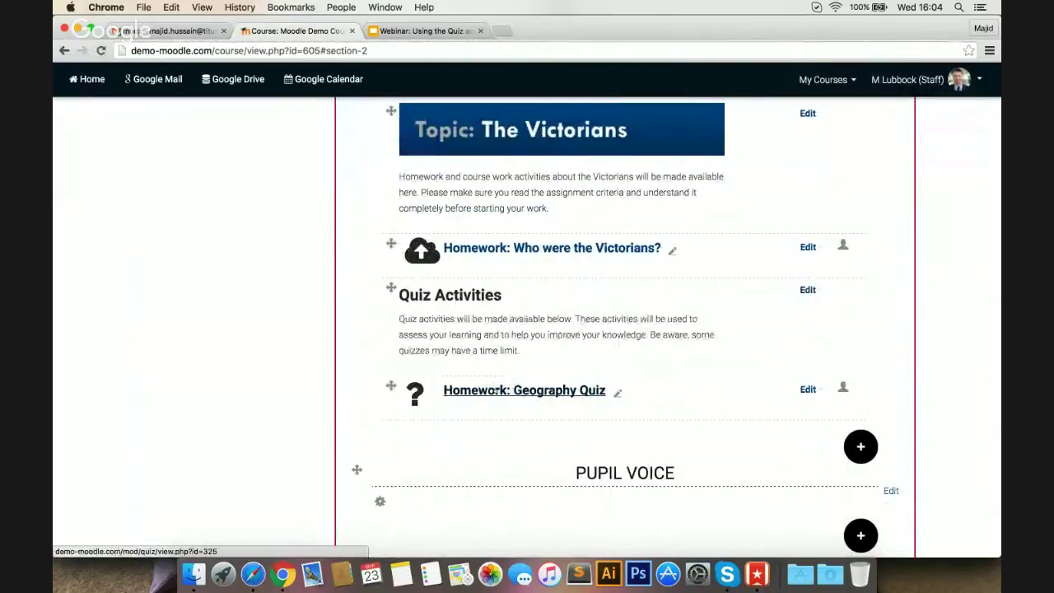
click(494, 390)
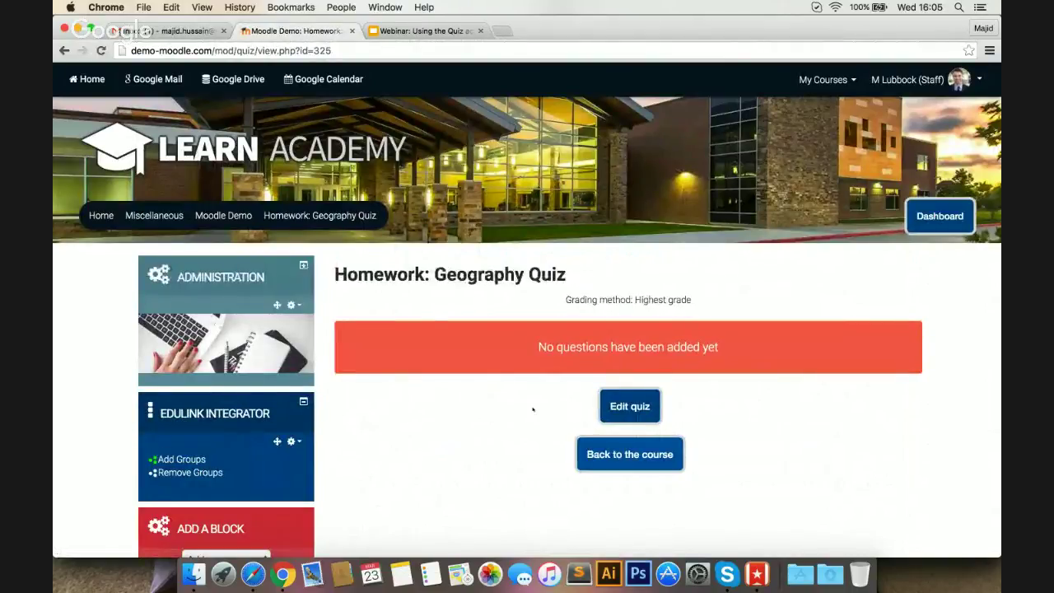
scroll(533, 408, down, 2)
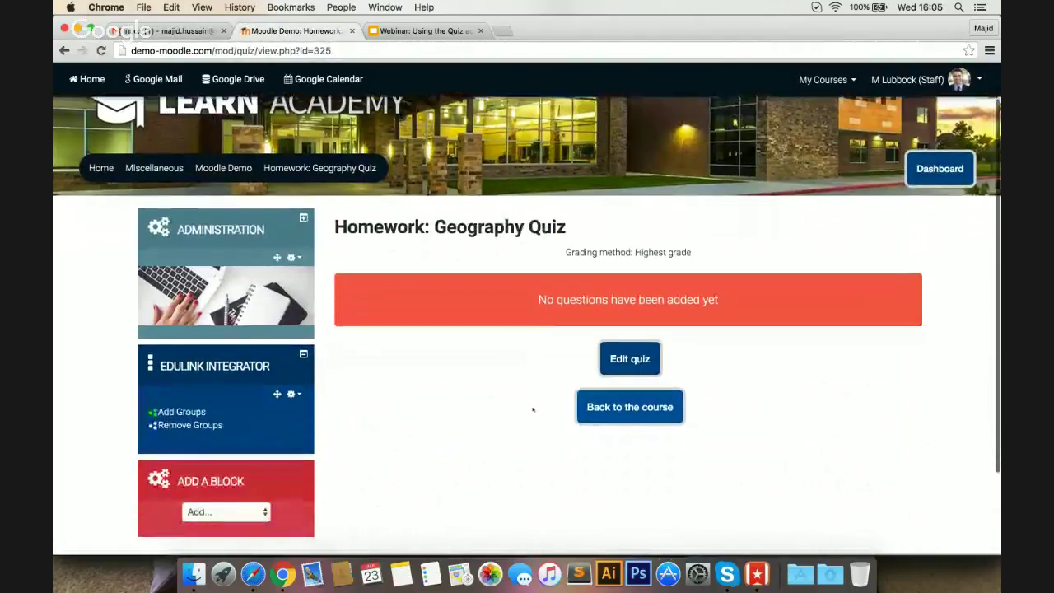
click(633, 359)
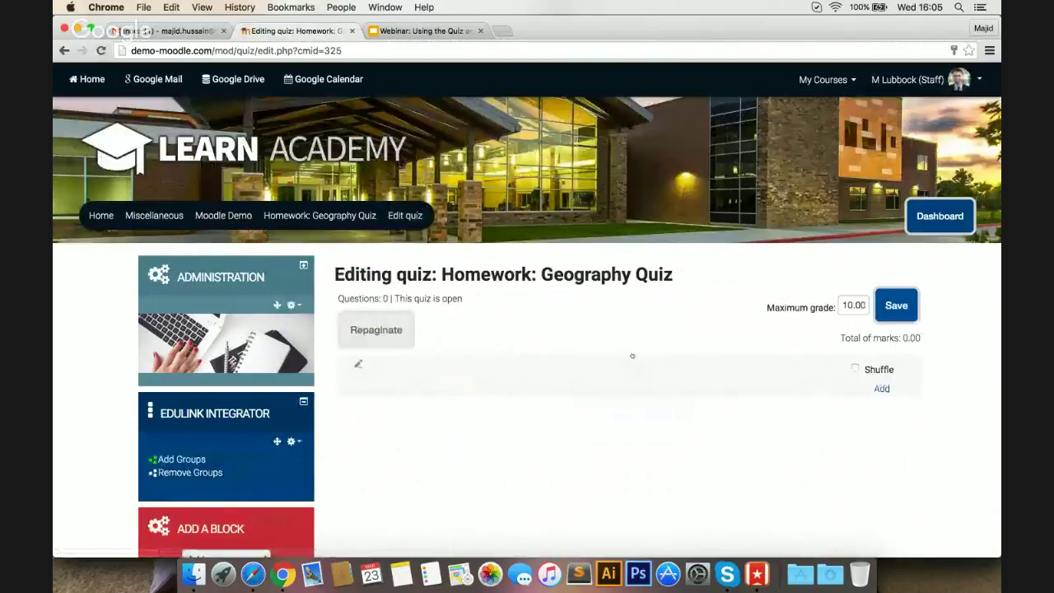
Step: Start adding a new True/False question to the empty quiz
scroll(632, 355, down, 2)
scroll(632, 355, down, 3)
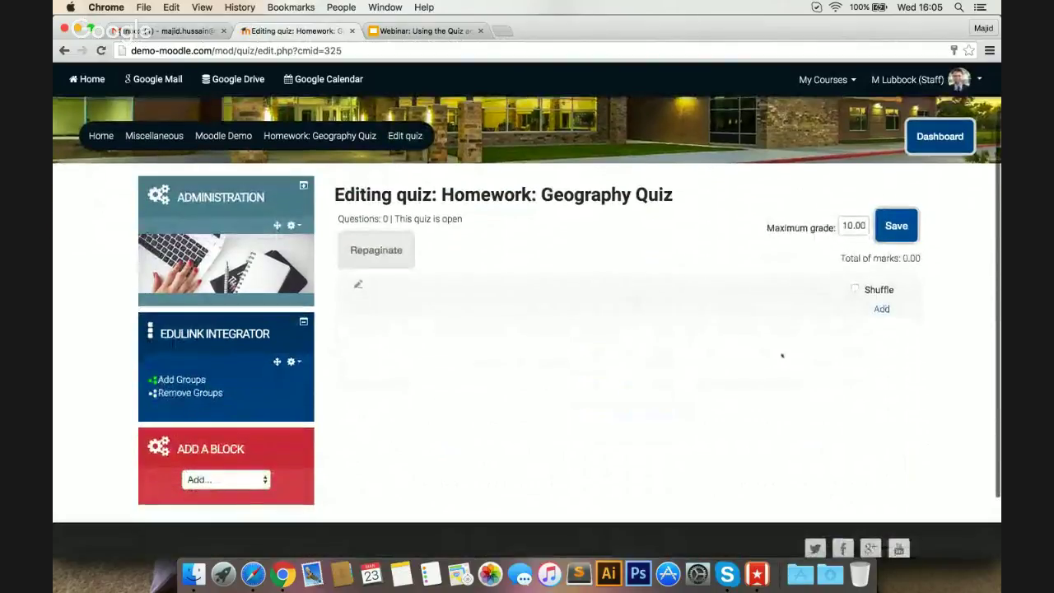
click(882, 309)
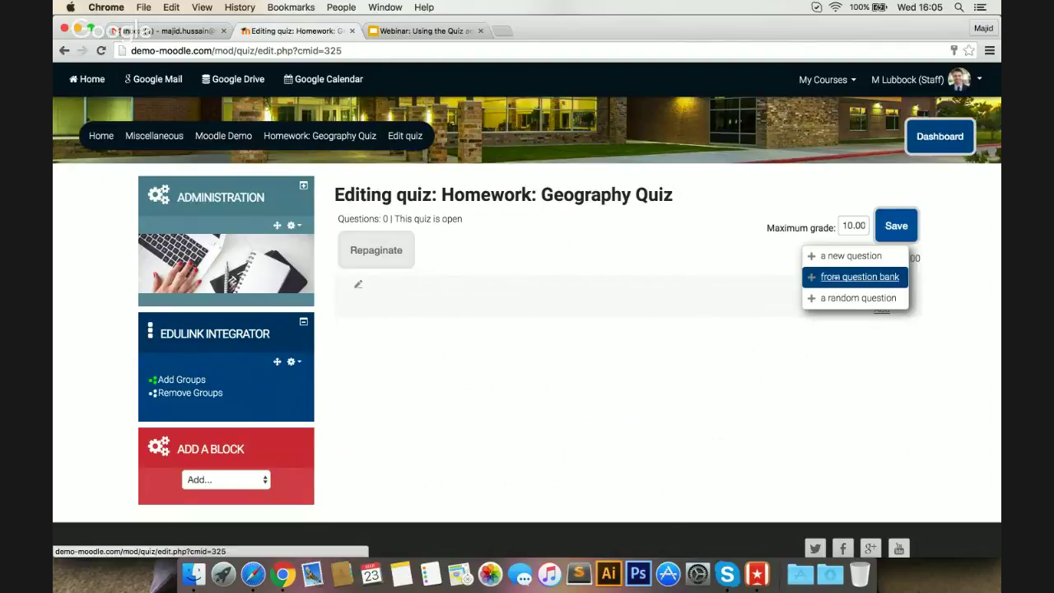
click(833, 259)
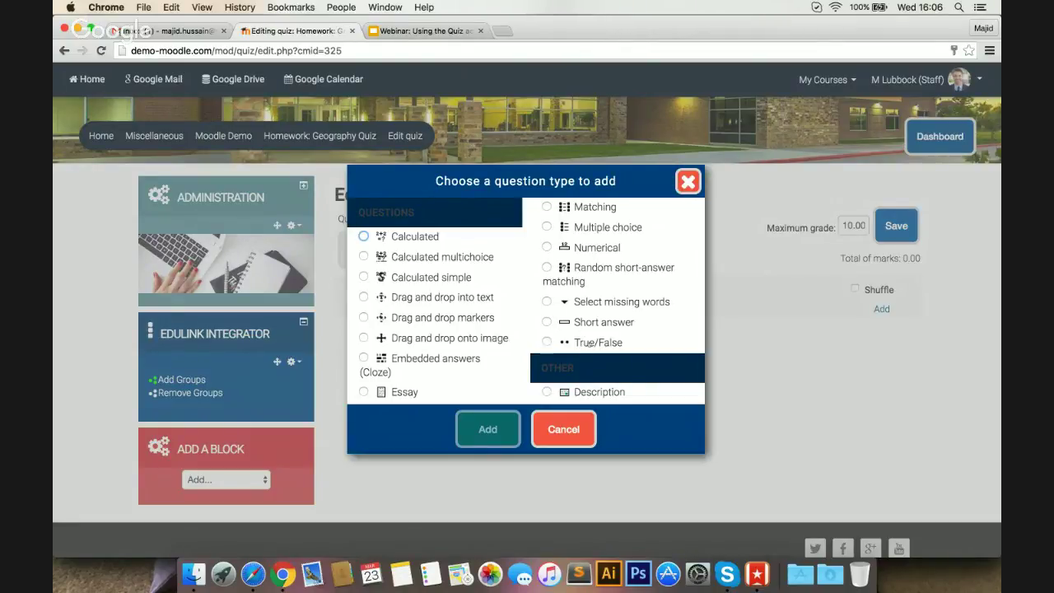
click(546, 341)
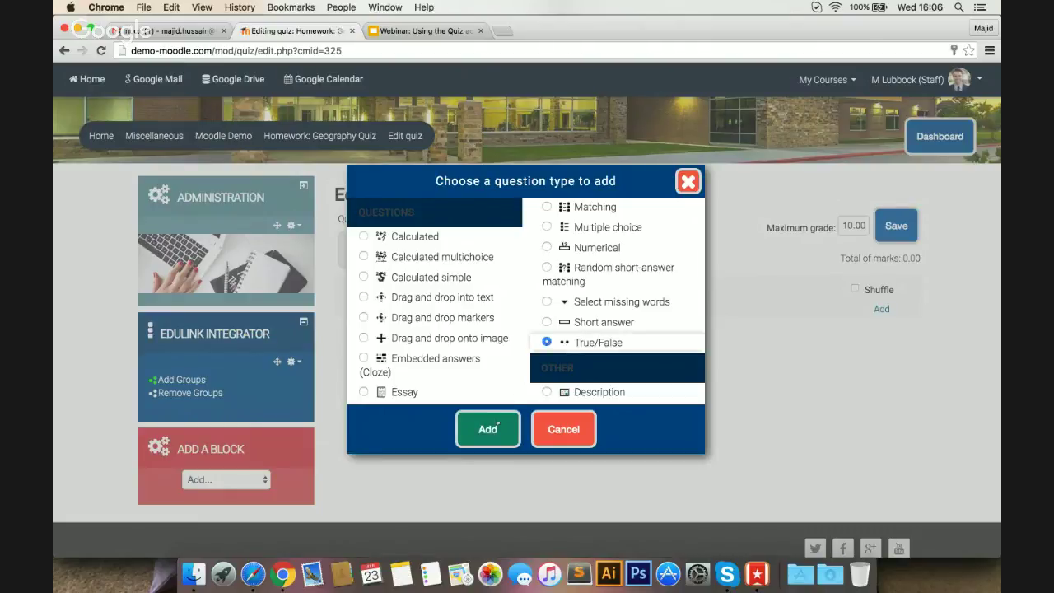
click(497, 424)
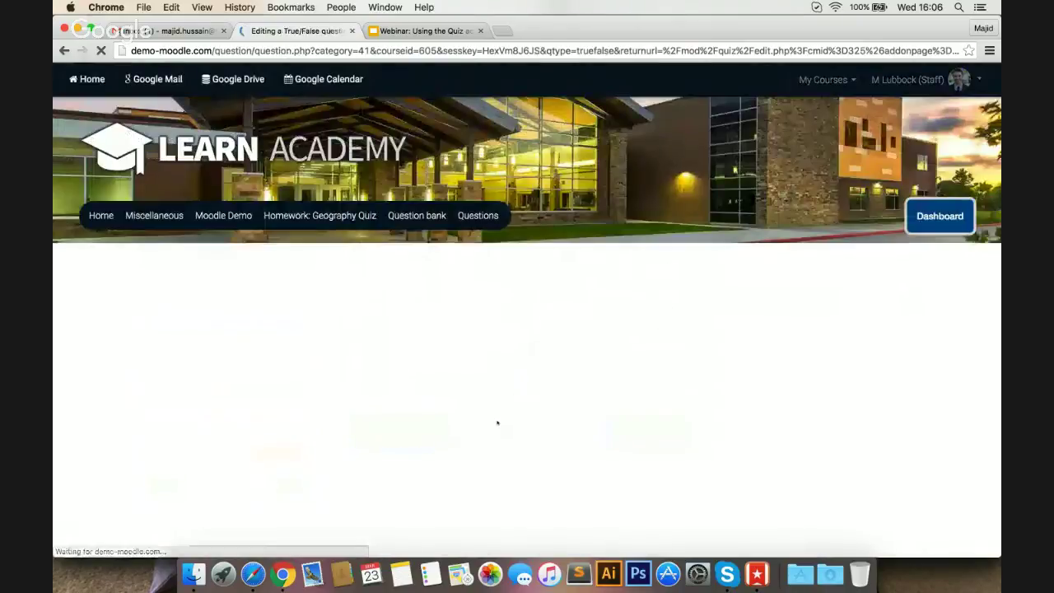
Step: Name the True/False question "Capital of Hungary"
scroll(522, 362, down, 3)
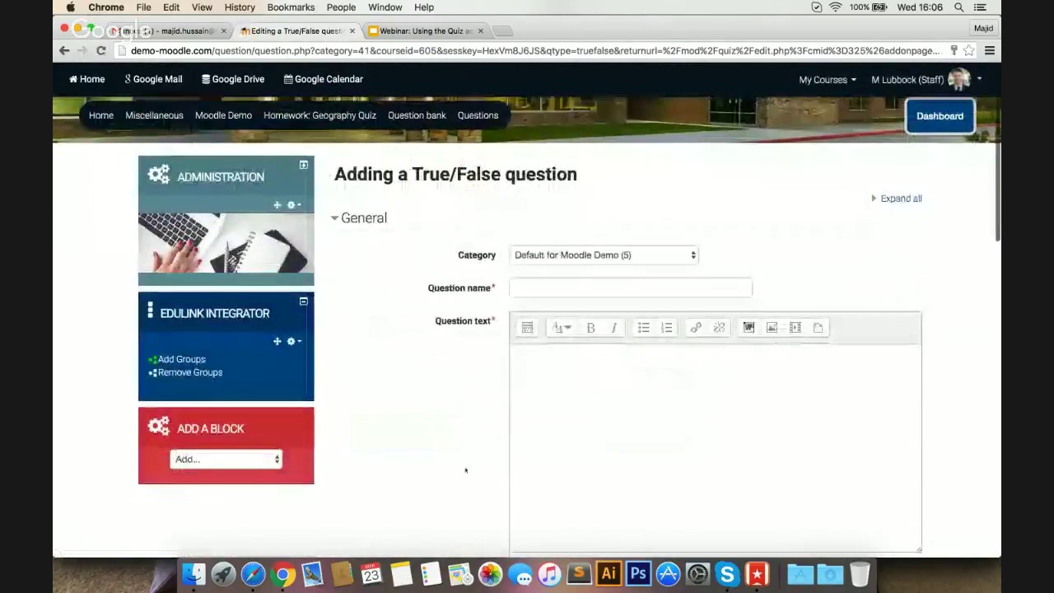
click(565, 263)
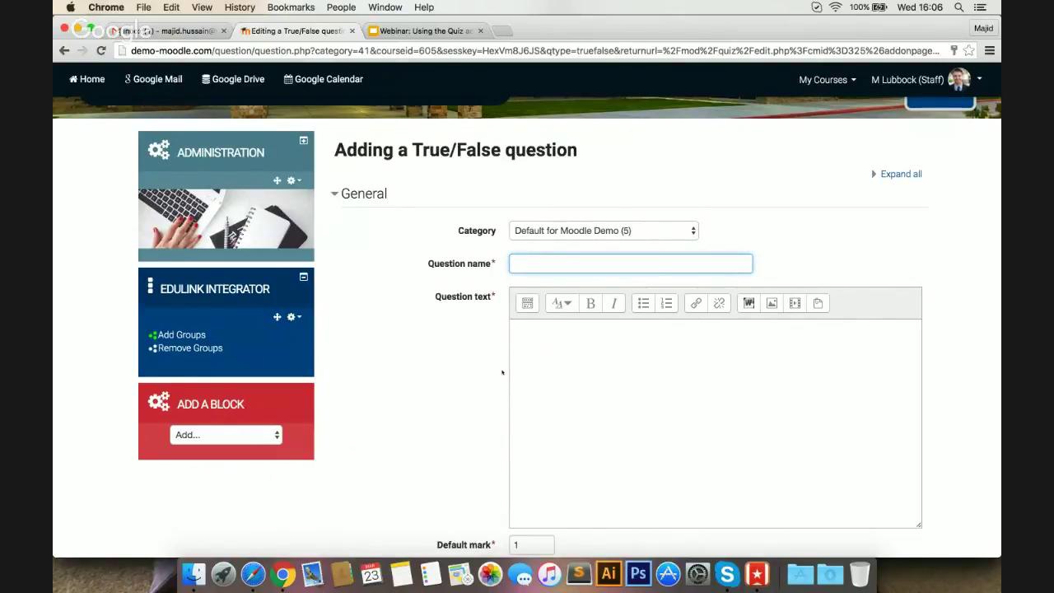
text(Capital of Hungary)
click(568, 364)
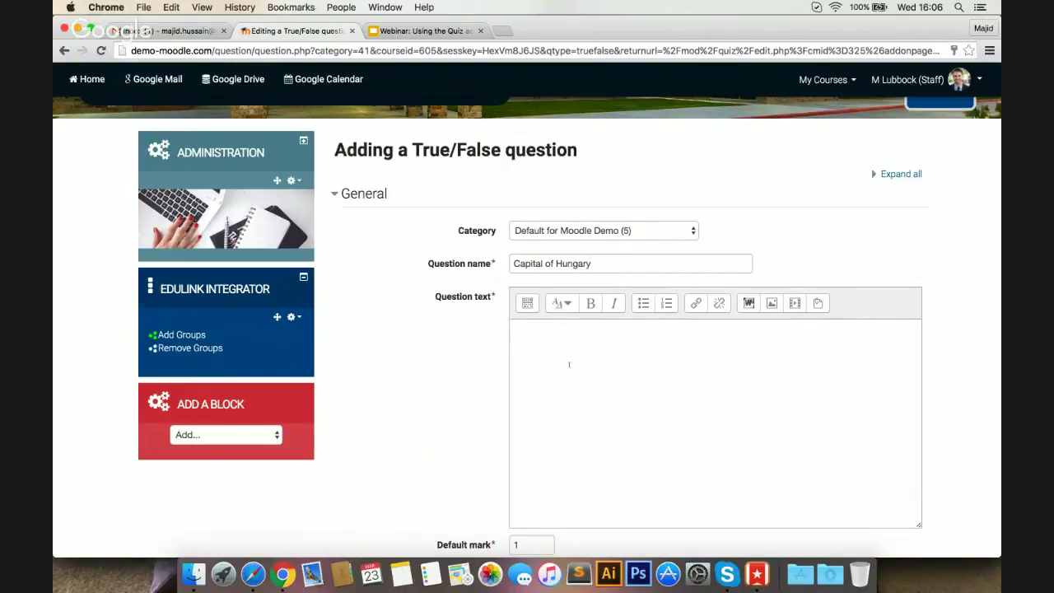
key(super+space)
text(t)
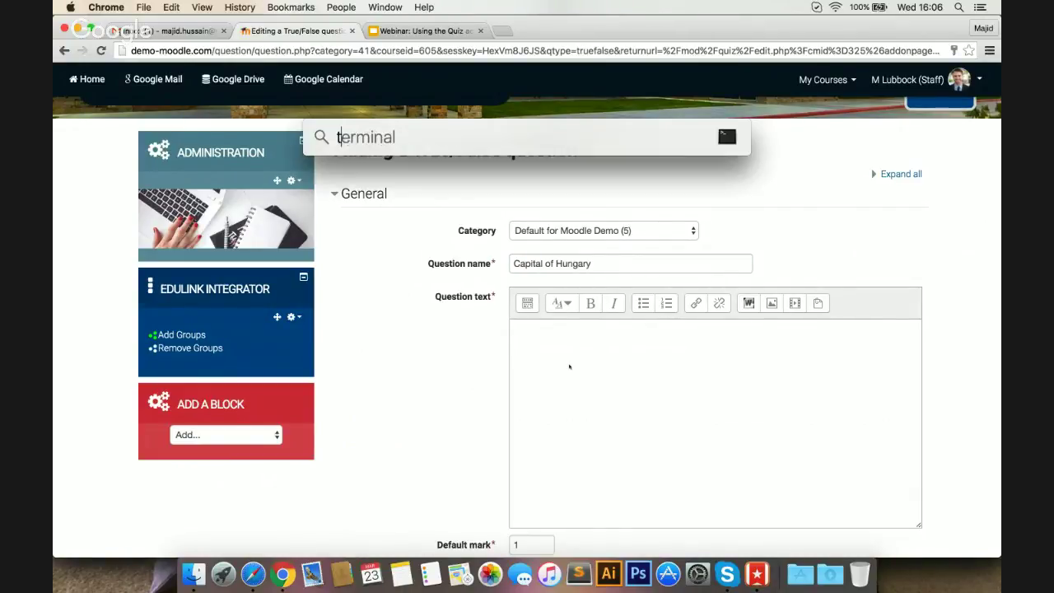
key(BackSpace)
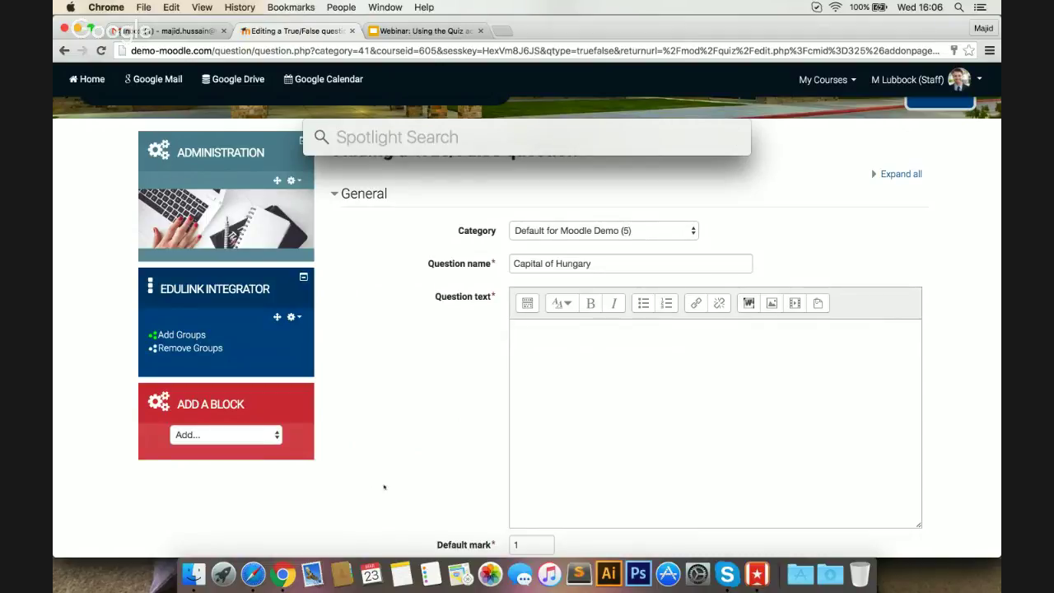
key(Escape)
Step: Switch to Finder and open the quiz-questions document from the Moodle folder
click(190, 570)
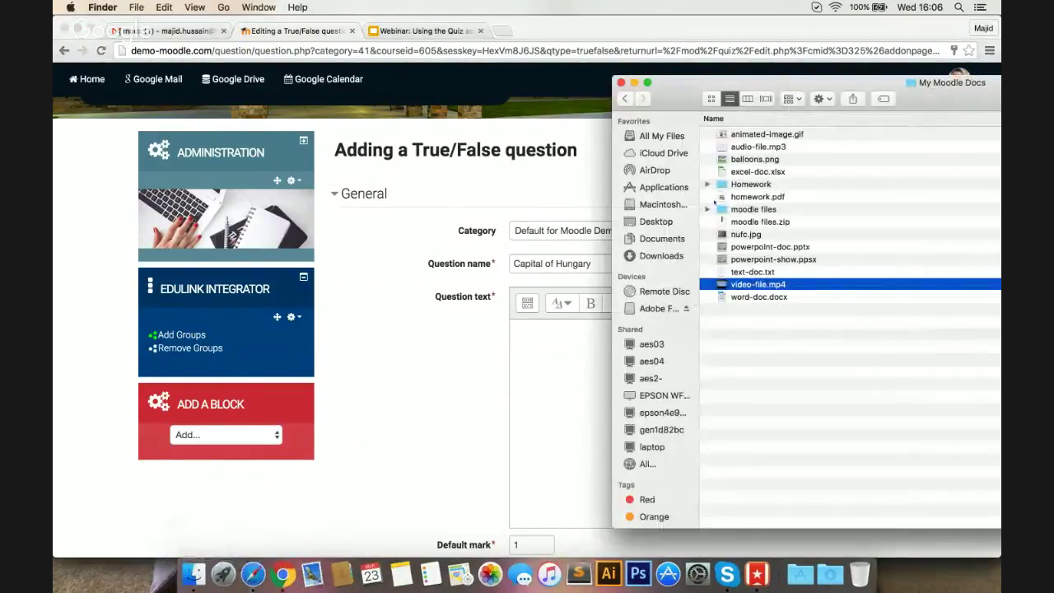
click(745, 211)
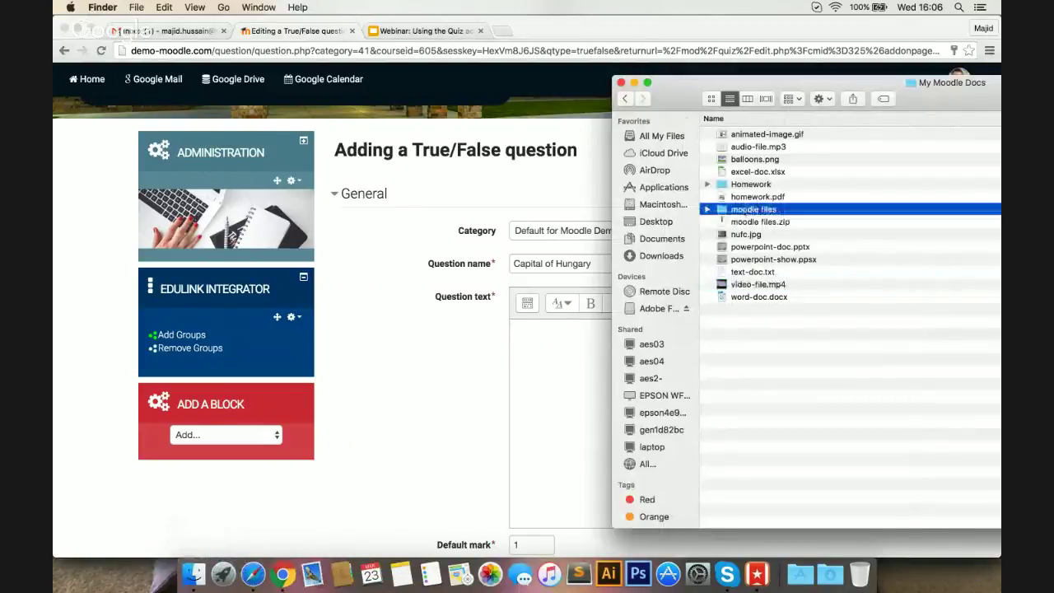
click(624, 98)
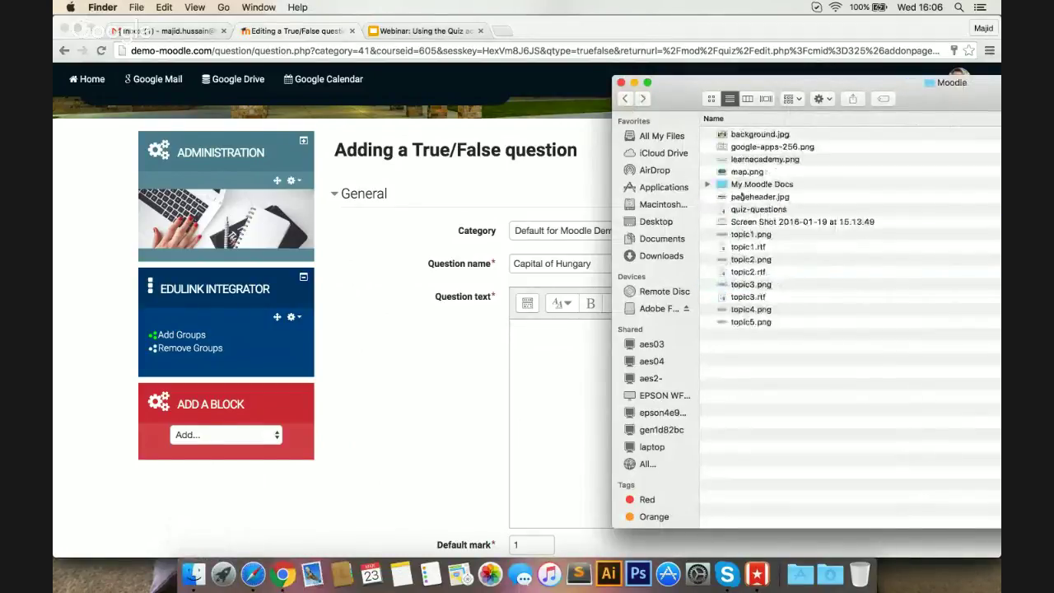
double_click(758, 210)
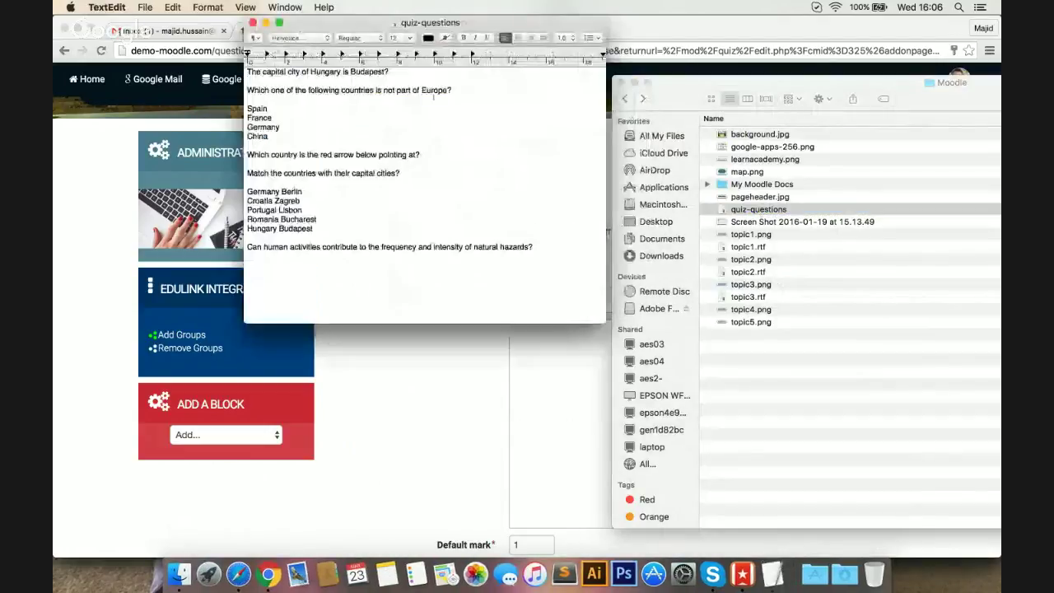
Step: Copy the line "The capital city of Hungary is Budapest?" from quiz-questions into the question text
triple_click(344, 72)
key(super+c)
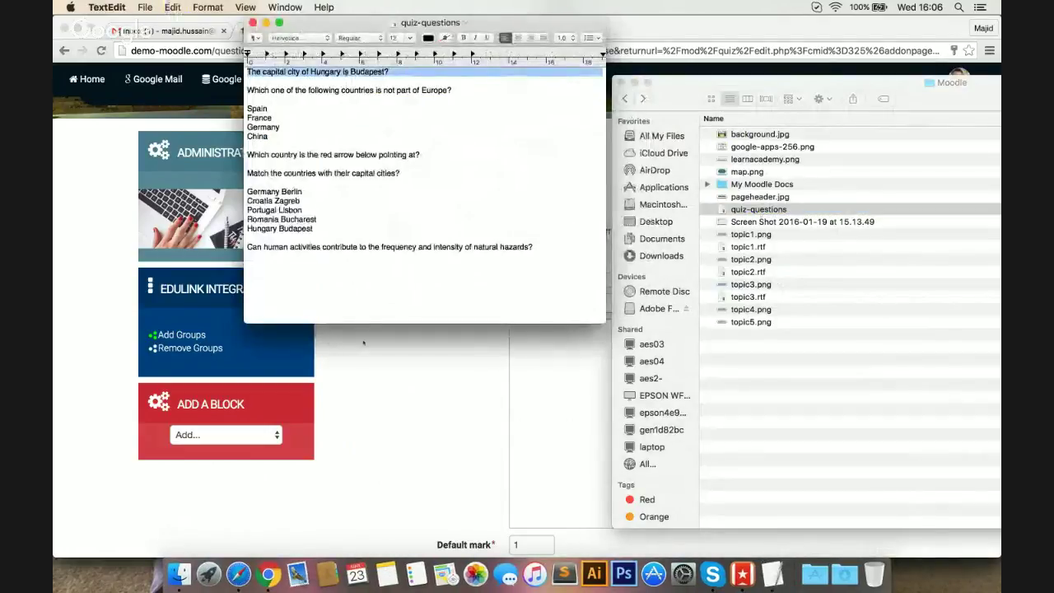
click(555, 344)
key(super+v)
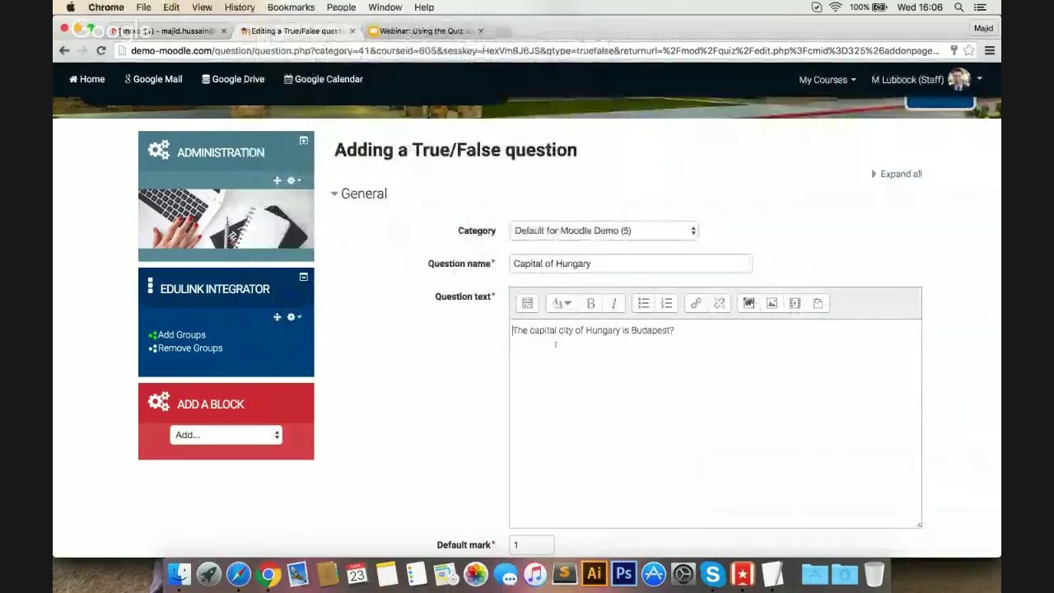
Step: Set the question's correct answer to True
scroll(465, 349, down, 2)
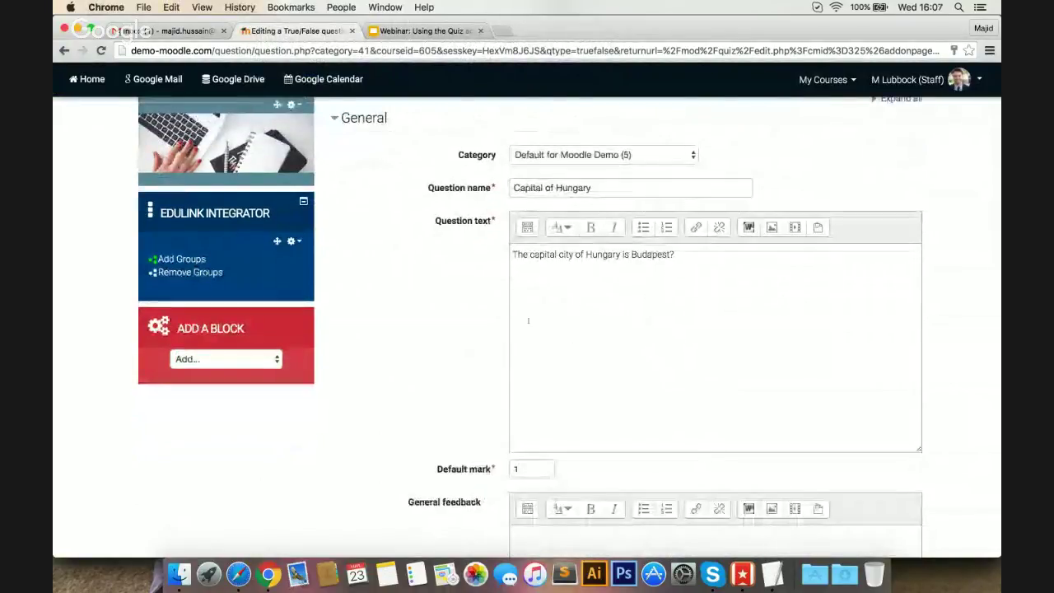
scroll(465, 301, down, 1)
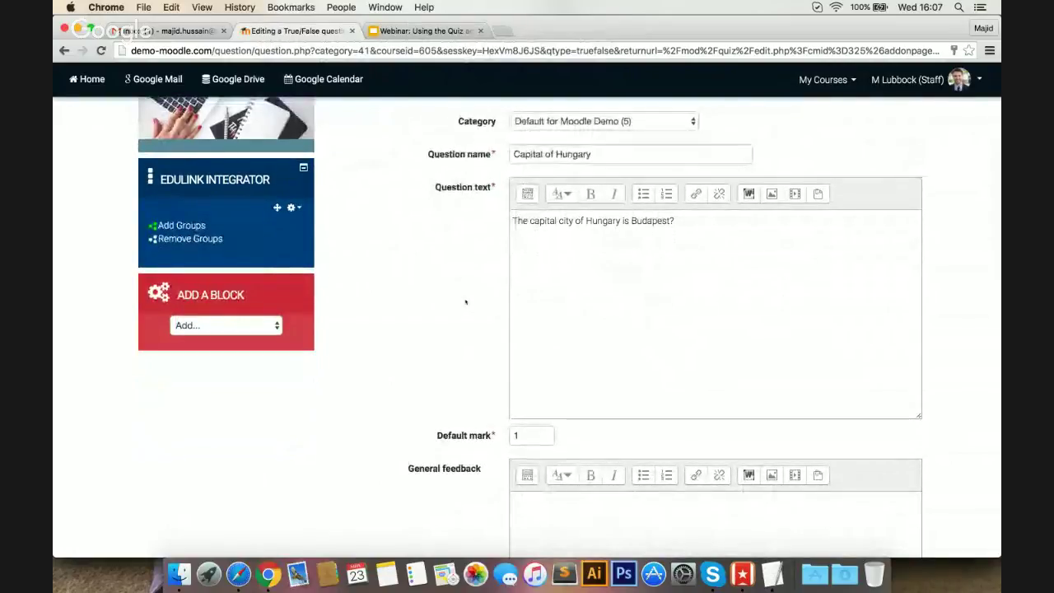
scroll(465, 302, down, 1)
scroll(465, 302, down, 7)
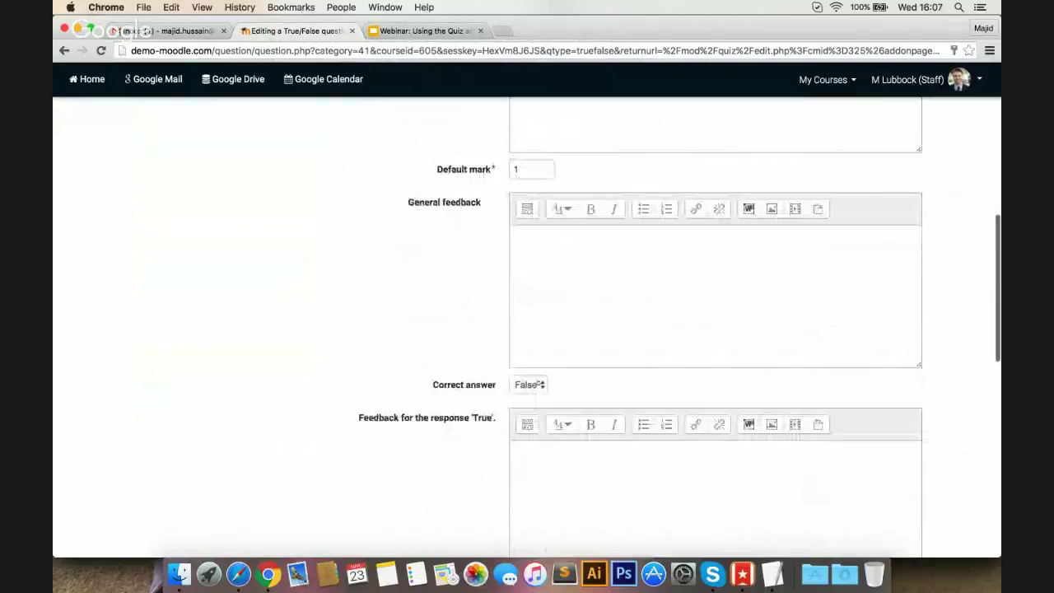
click(531, 385)
key(Escape)
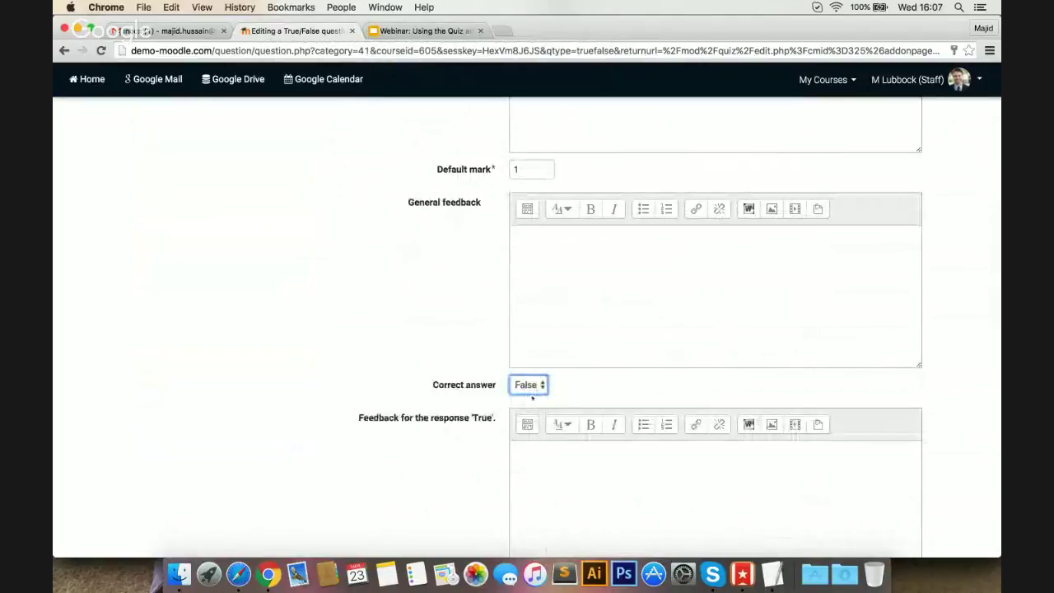
click(543, 260)
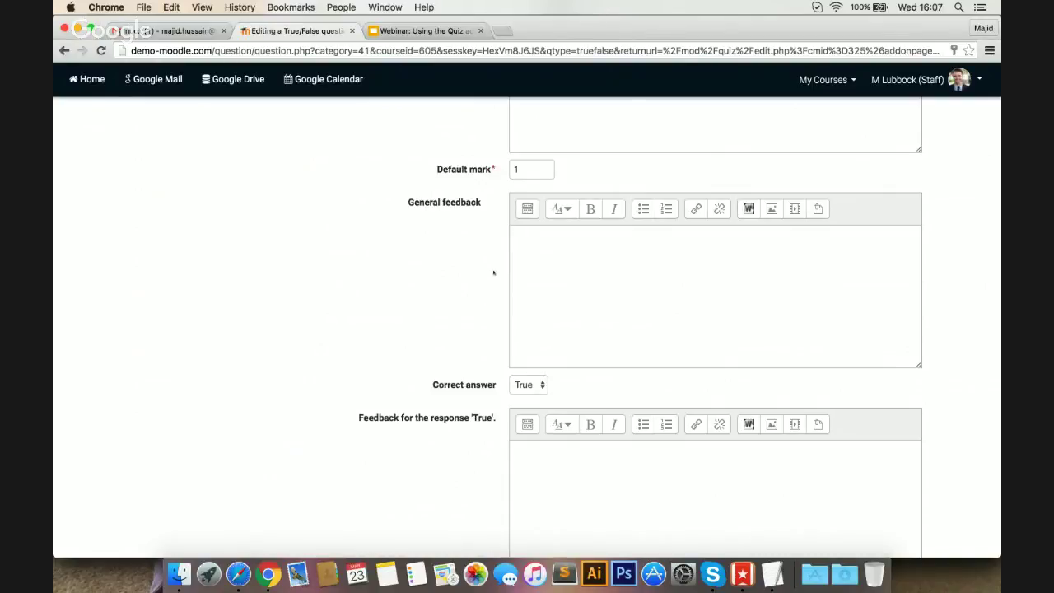
Step: Review the question's fields and enter "Well done." as the feedback for the response 'True'
scroll(493, 272, up, 5)
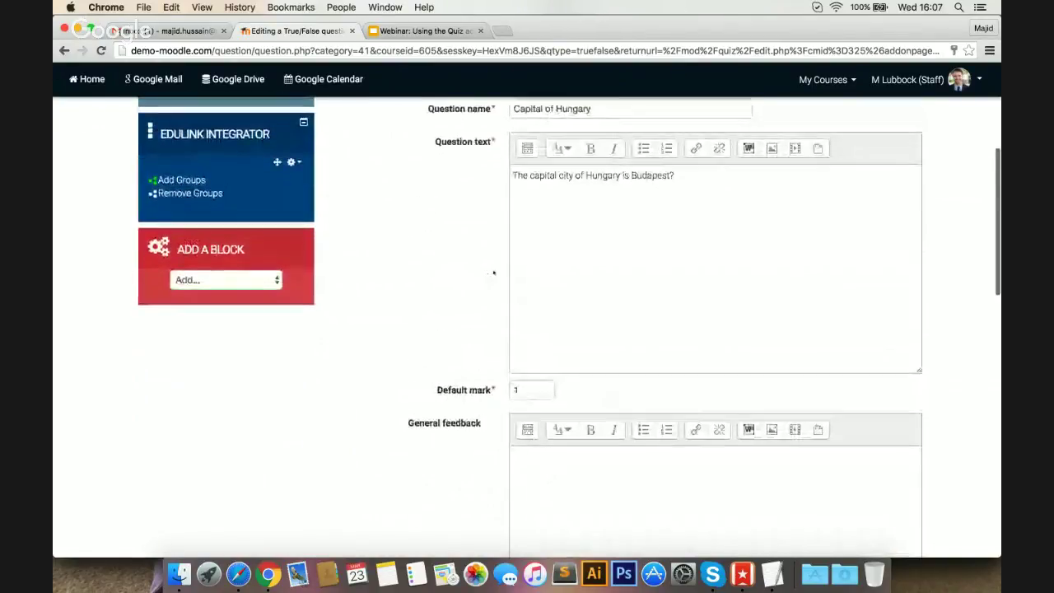
scroll(493, 273, down, 5)
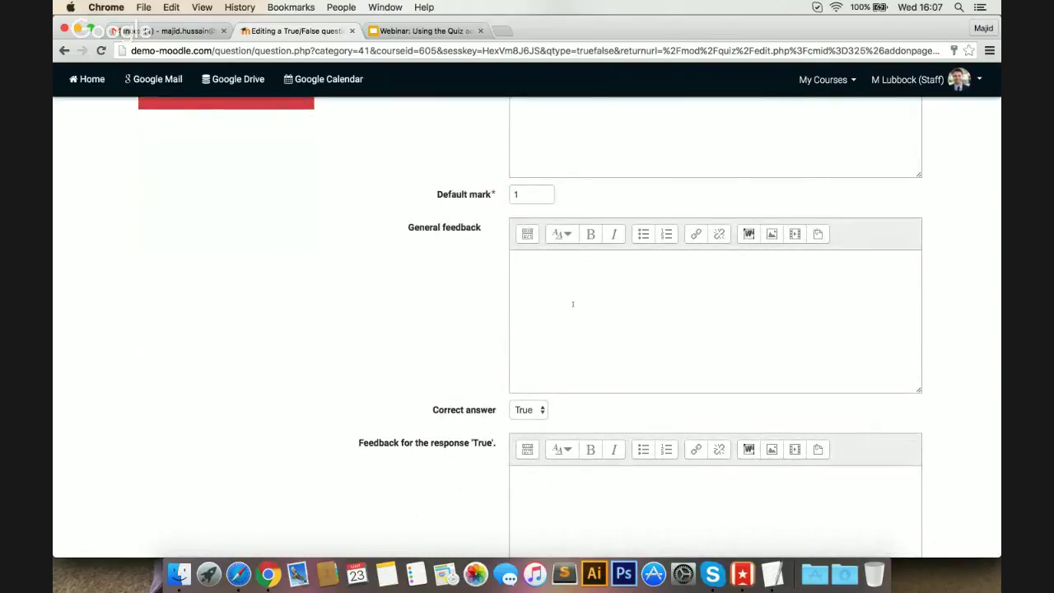
scroll(466, 275, down, 2)
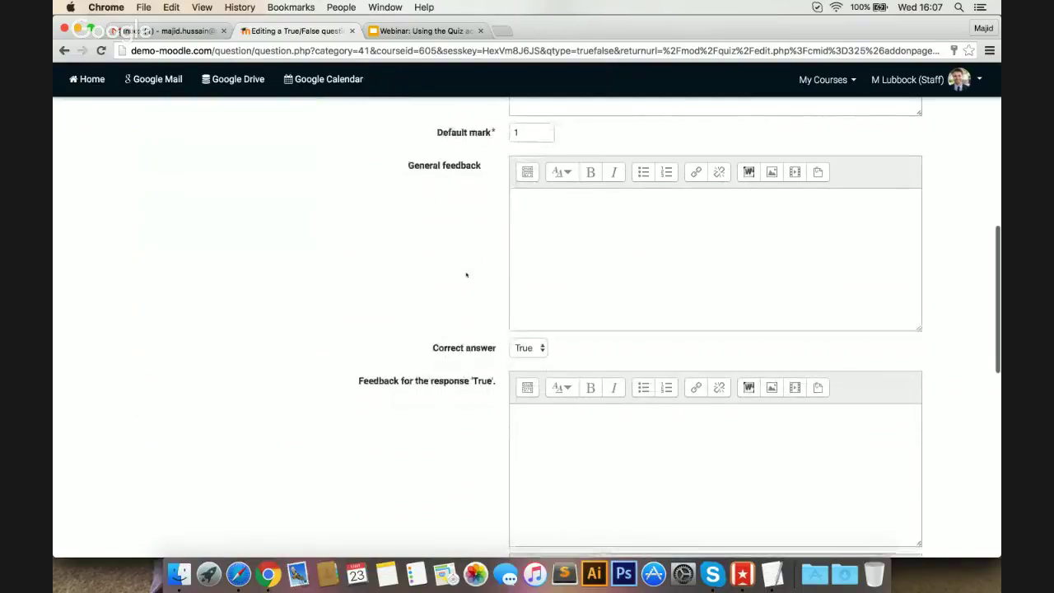
scroll(466, 275, down, 3)
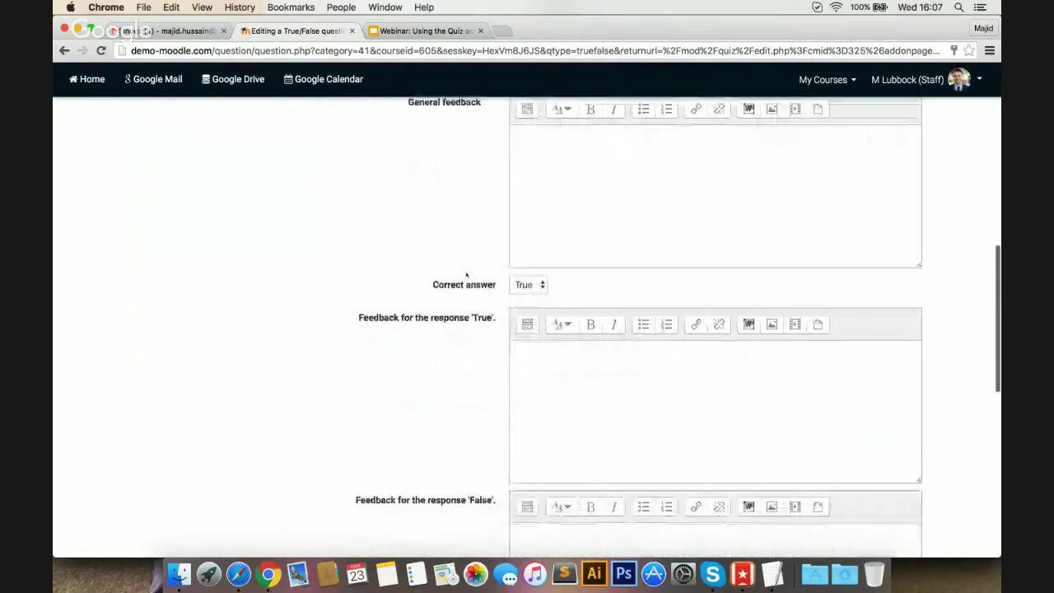
scroll(466, 275, down, 4)
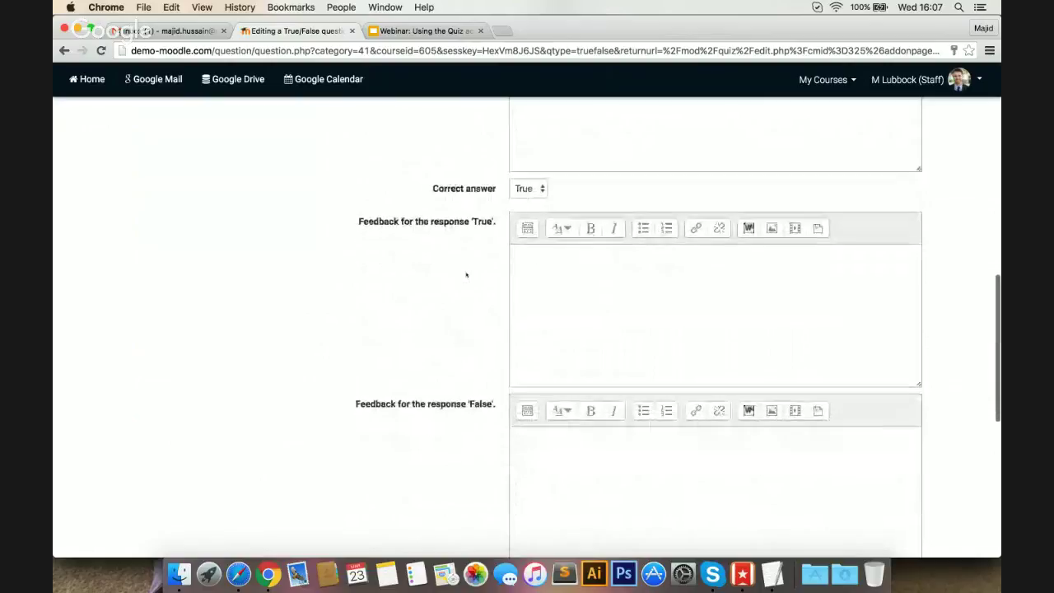
scroll(466, 274, down, 2)
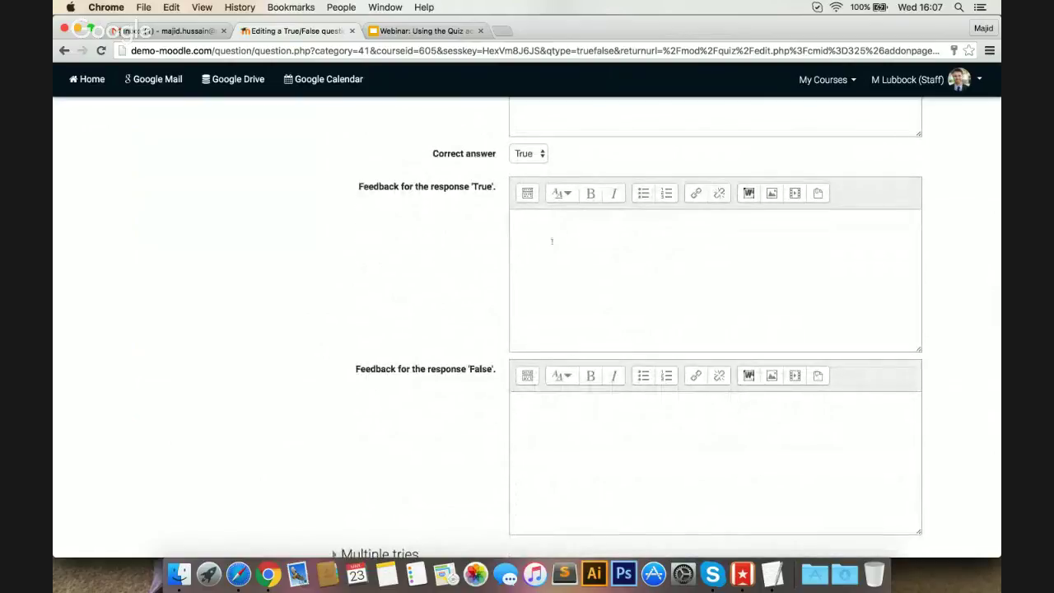
click(552, 240)
text(Well done)
Step: Enter "Wrong answer!" as the feedback for the response 'False' and save the question
scroll(457, 238, down, 3)
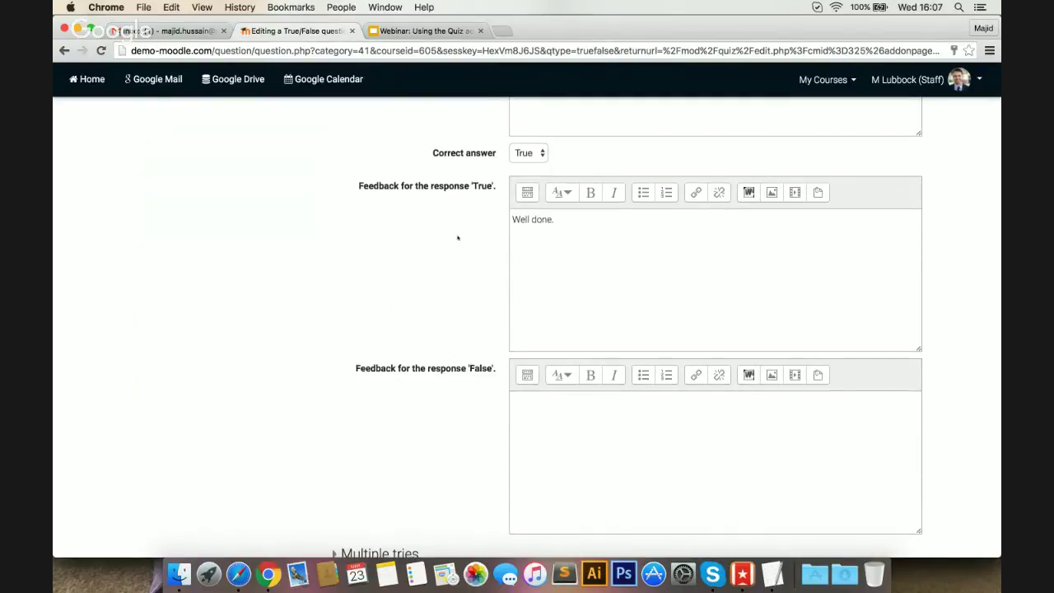
click(531, 372)
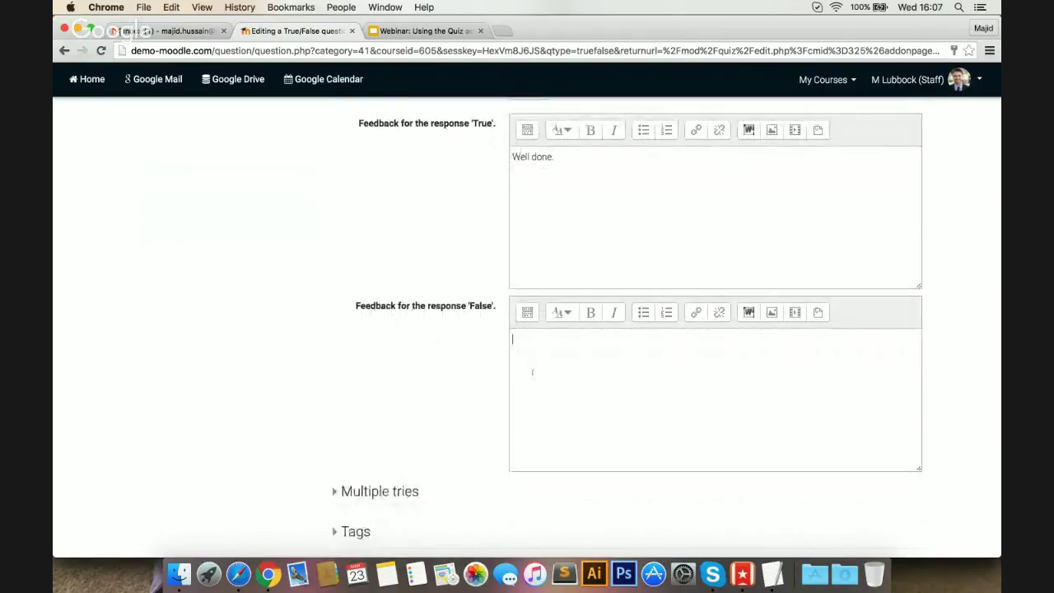
text(Wrong ans)
text(ew)
key(BackSpace)
key(BackSpace)
text(w)
scroll(457, 306, down, 5)
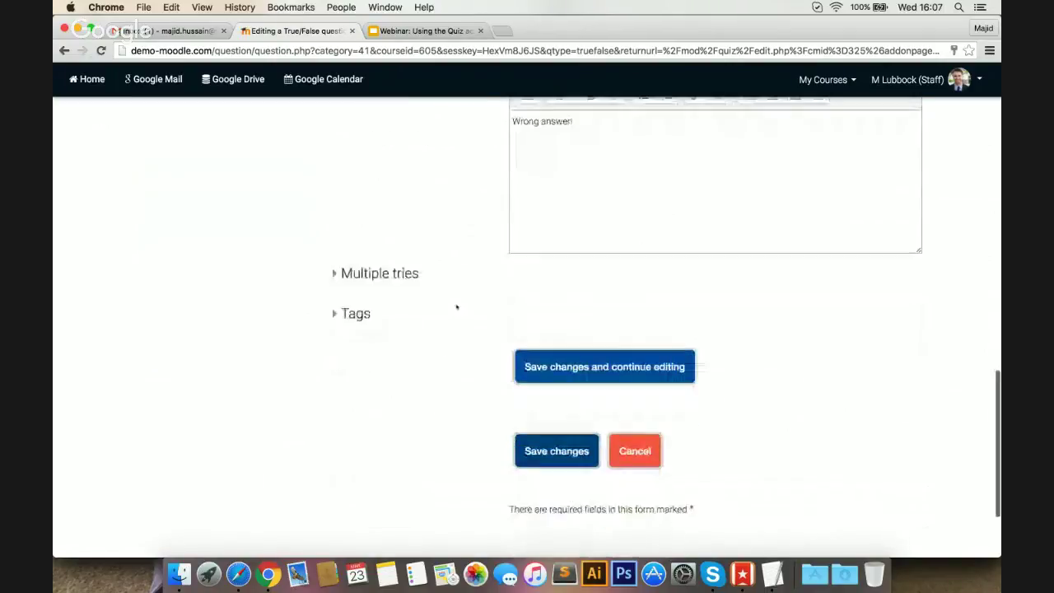
click(543, 443)
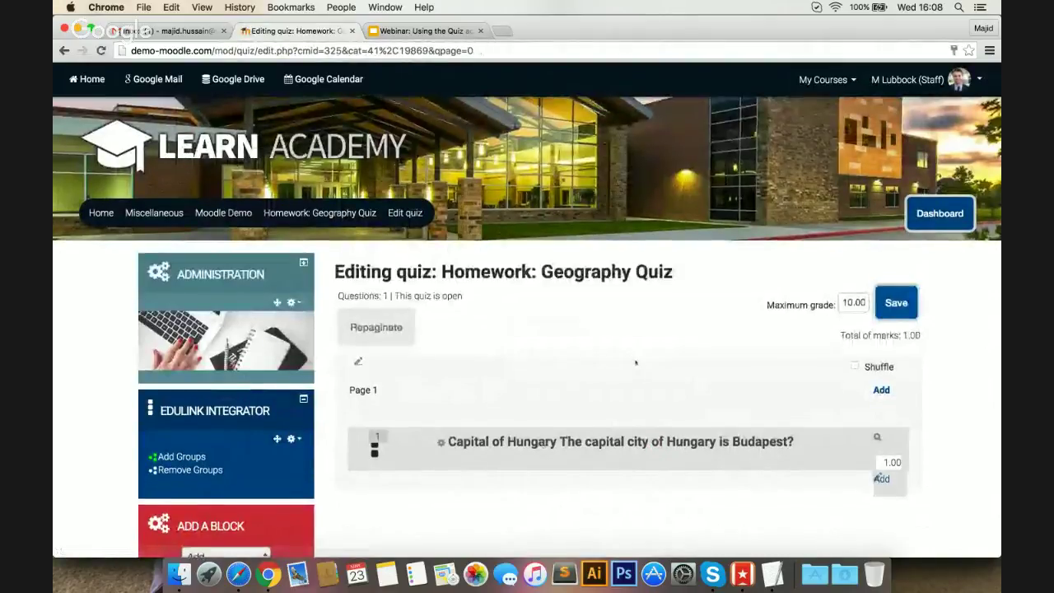
Step: Preview the Capital of Hungary question, then close the preview
scroll(636, 360, down, 2)
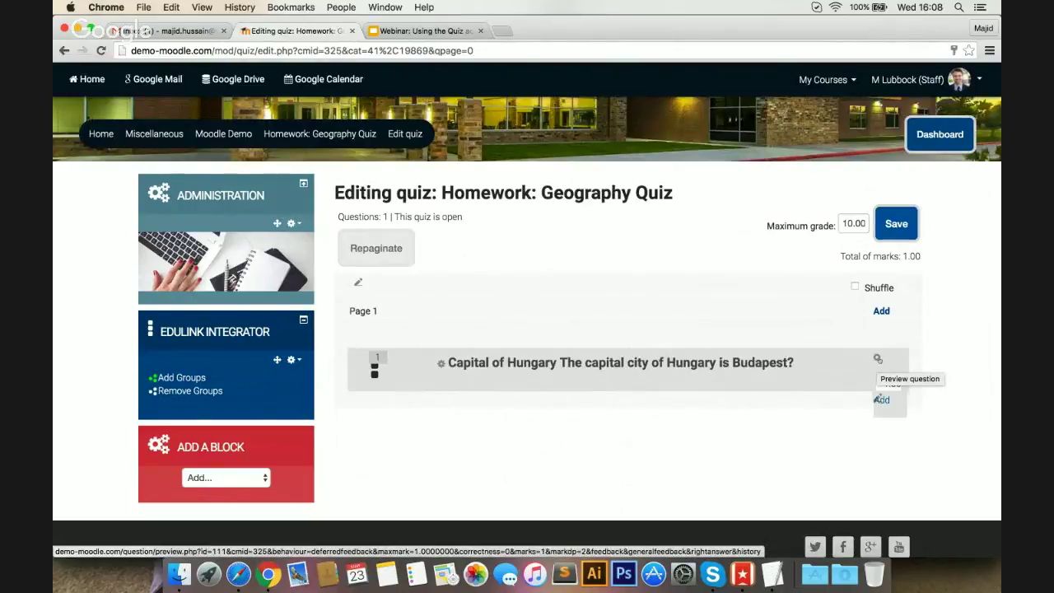
click(877, 359)
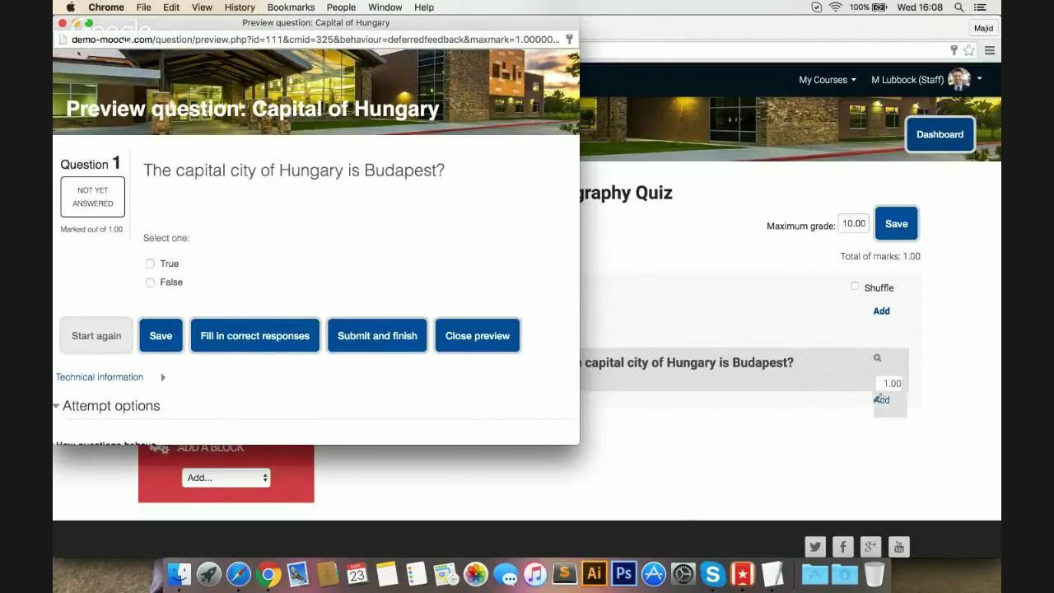
key(super+w)
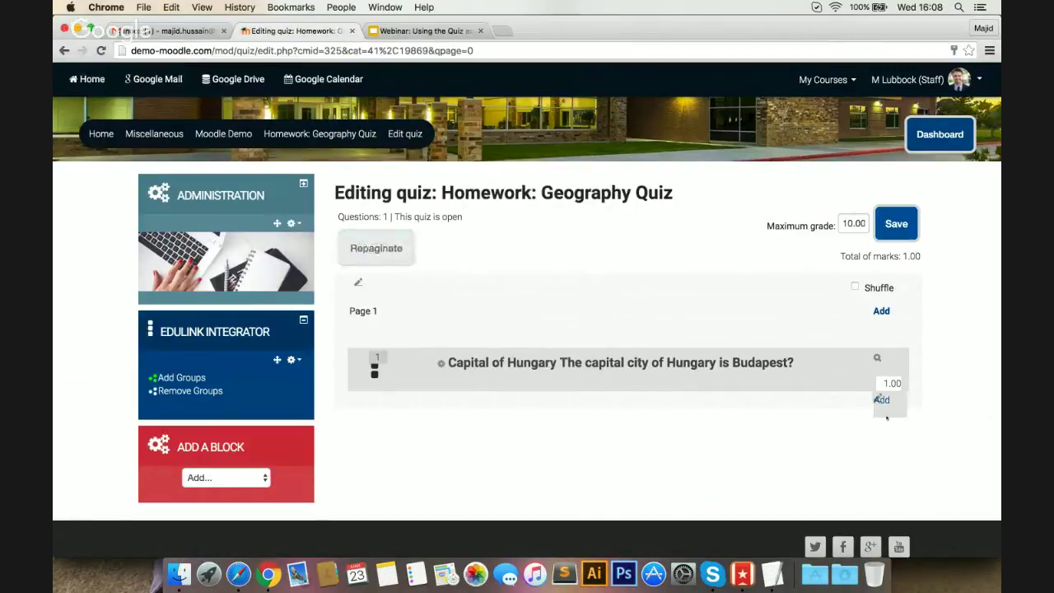
Step: Add a new Multiple choice question to the quiz after the Capital of Hungary question
click(881, 400)
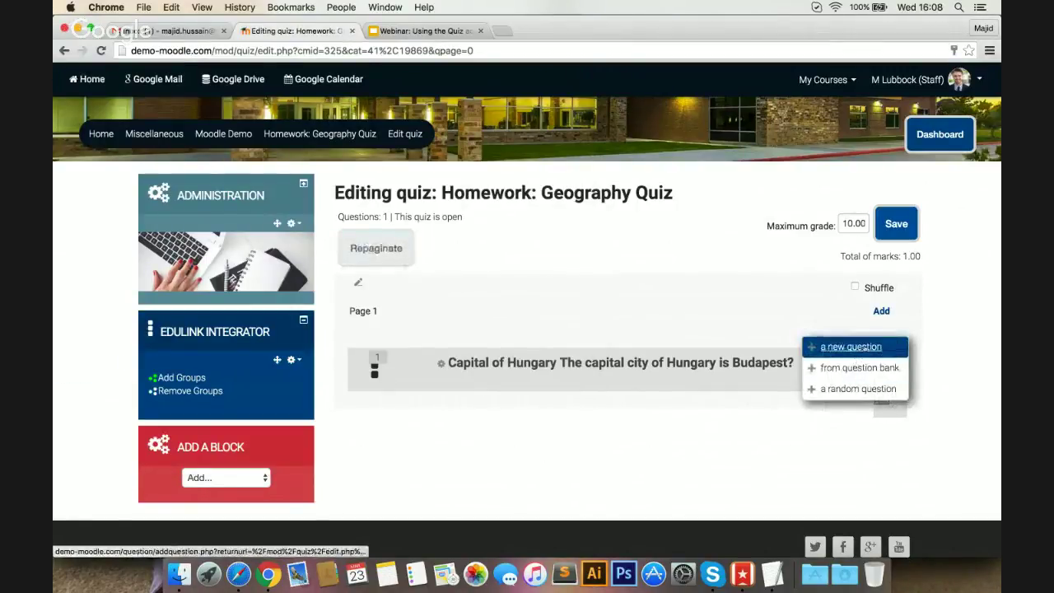
click(850, 346)
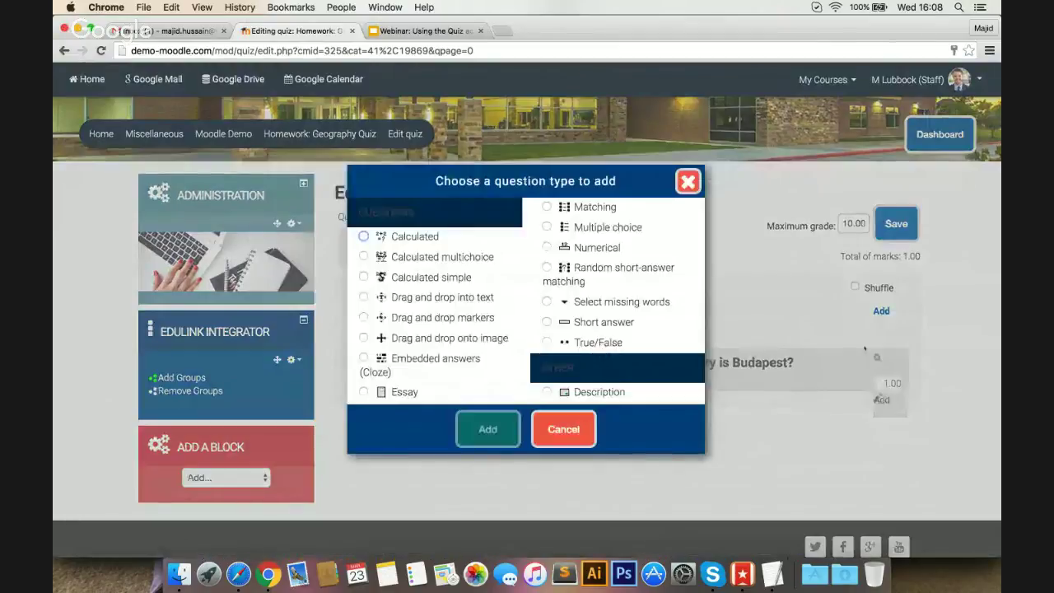
click(640, 231)
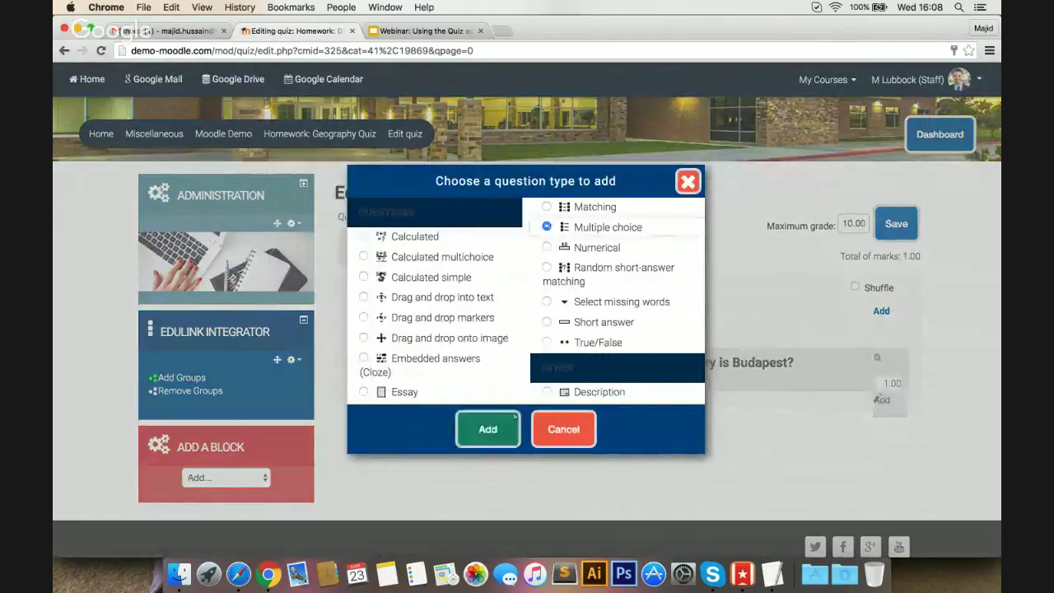
click(487, 425)
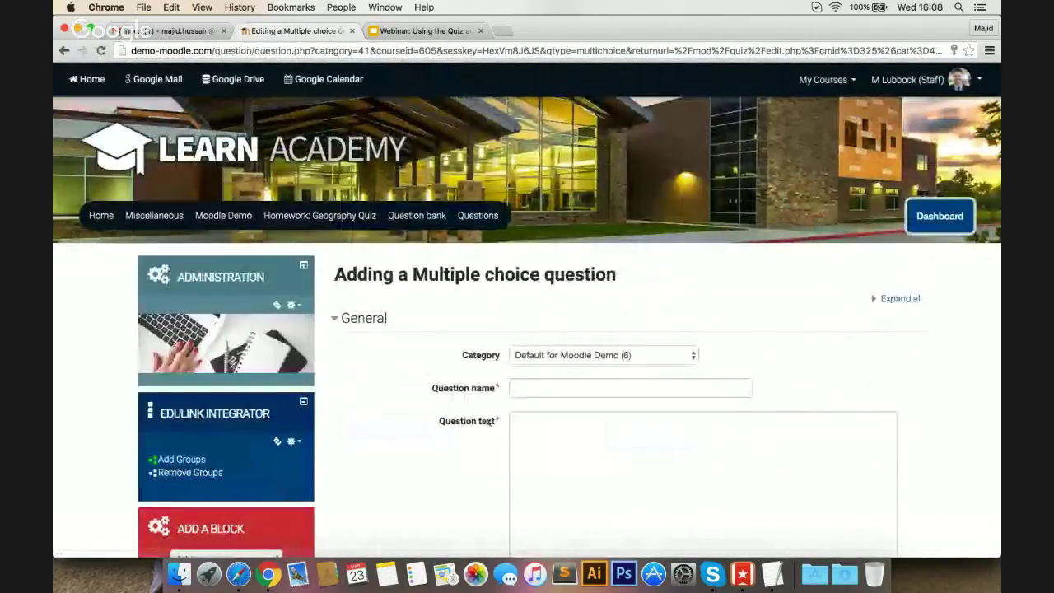
Step: Copy the question "Which one of the following countries is not part of Europe?" from the quiz-questions document in TextEdit
click(528, 390)
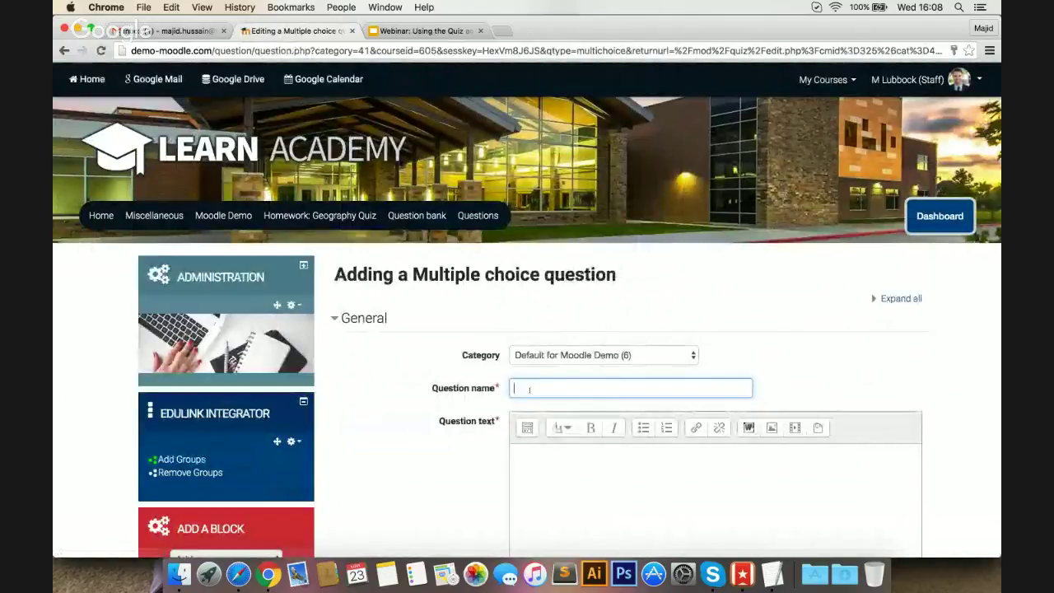
text(N)
key(Tab)
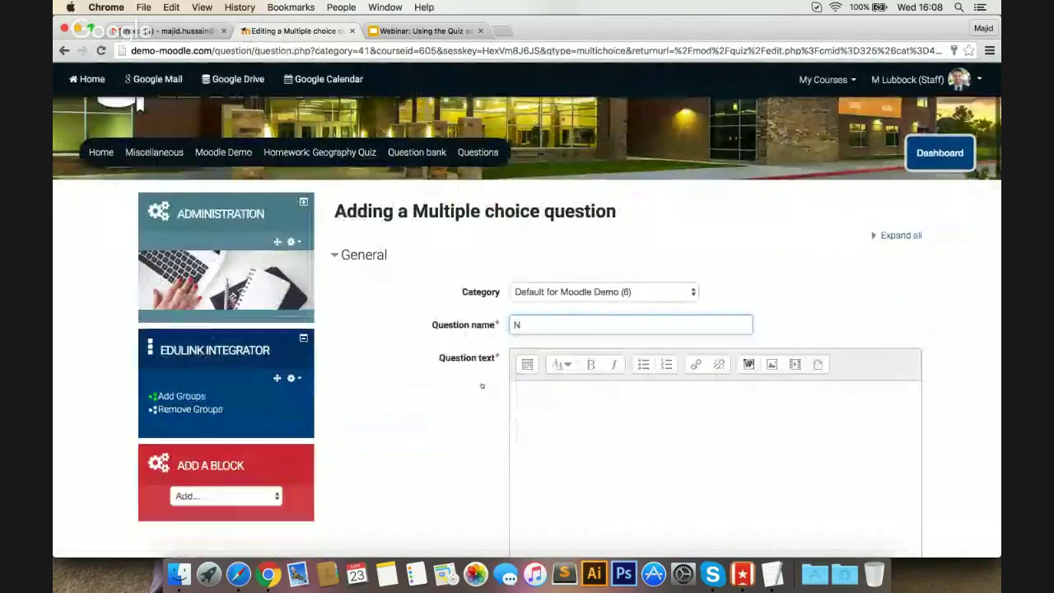
click(772, 574)
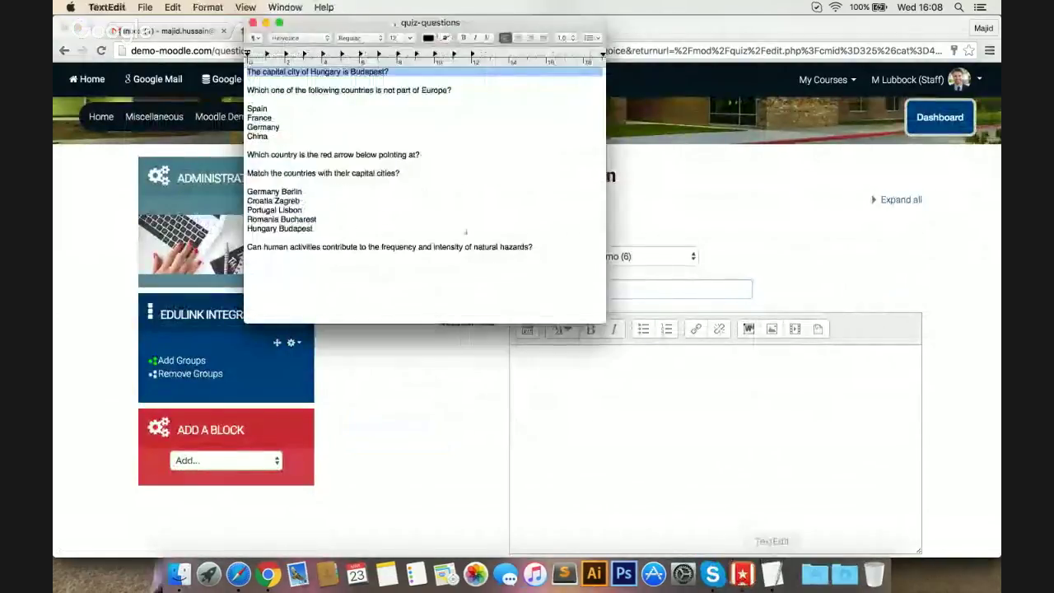
click(323, 90)
triple_click(323, 90)
key(super+c)
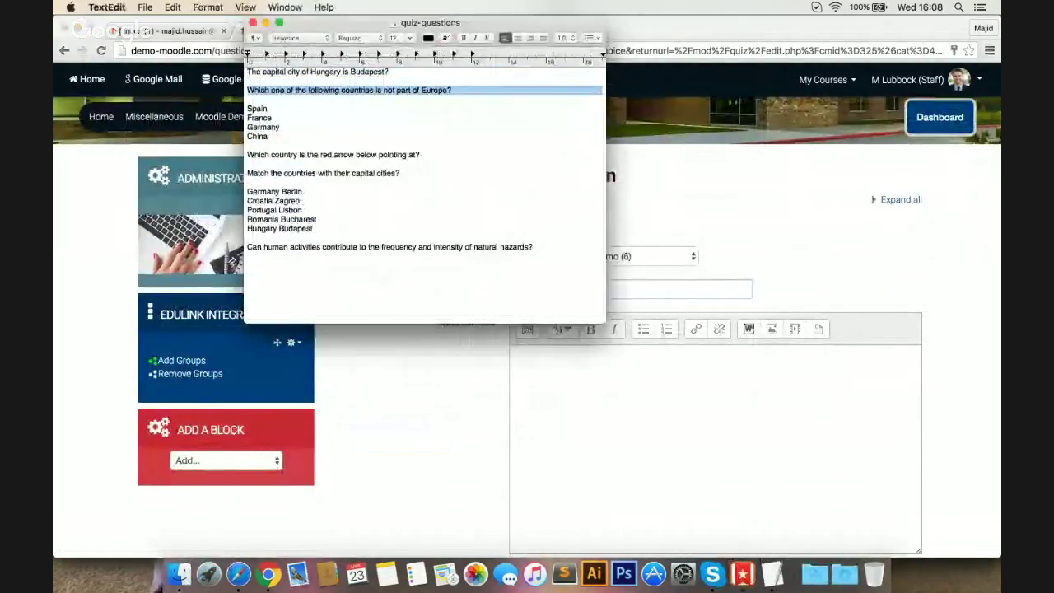
Step: Back in Chrome, name the question "Not part of Europe" and paste the copied sentence as its question text
click(599, 402)
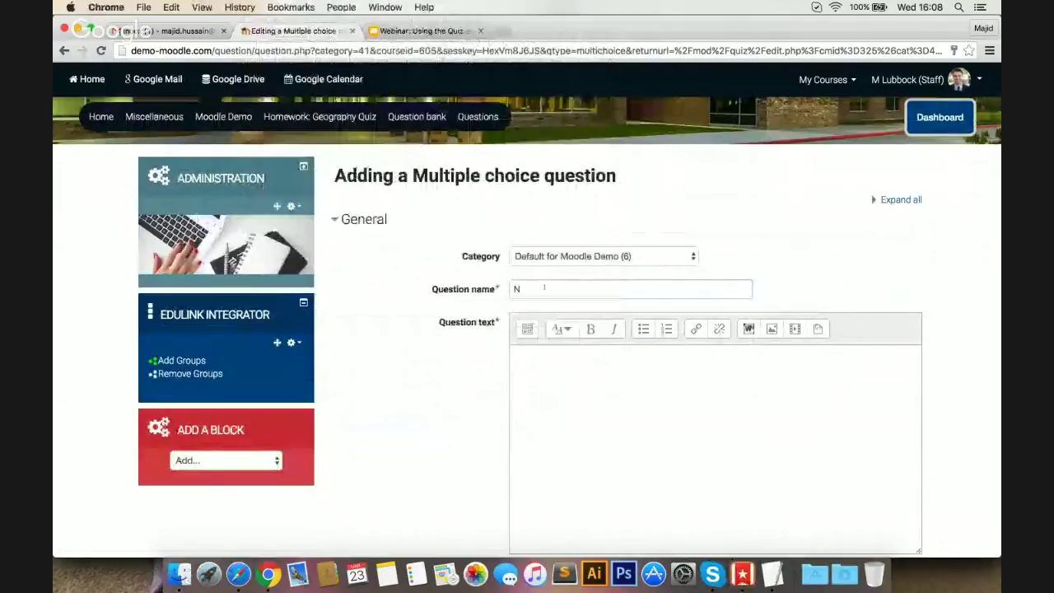
click(543, 289)
text(Not )
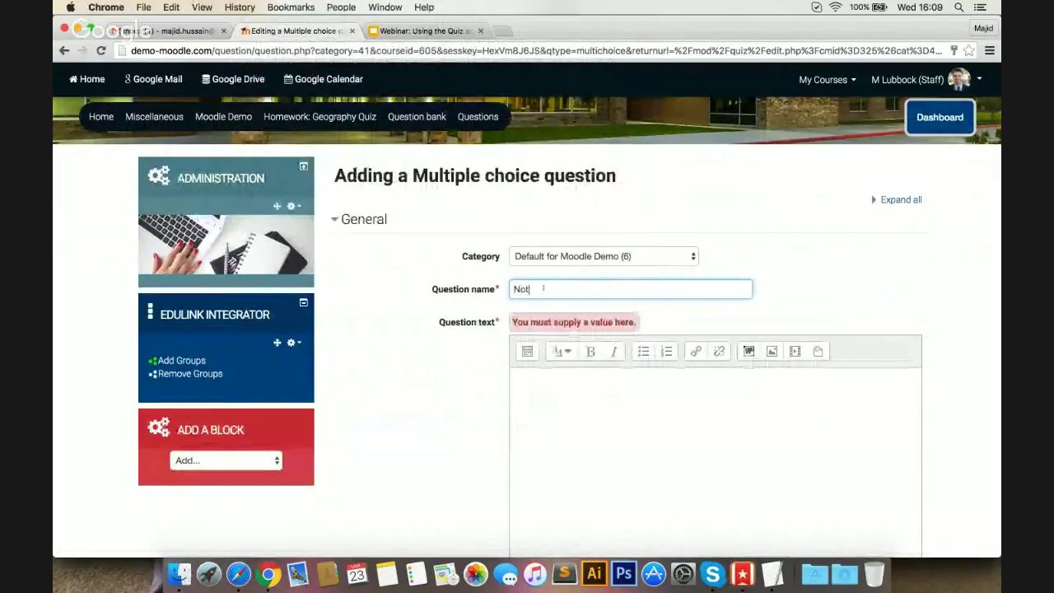
text(part of Europe)
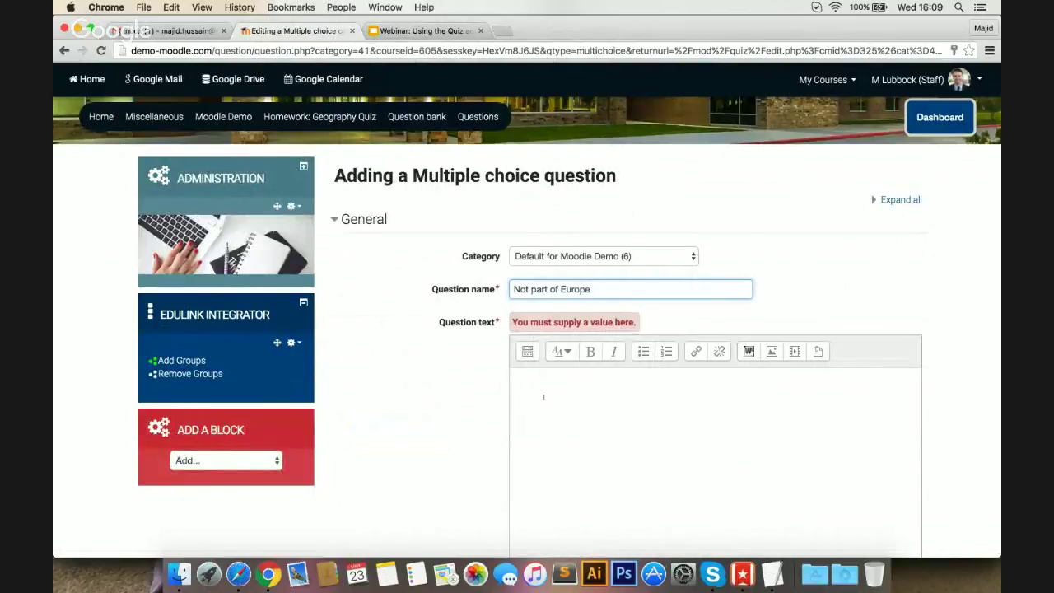
click(543, 396)
key(super+v)
Step: Review the multiple choice question's settings, including the options for one or multiple answers, keeping One answer only
scroll(450, 374, down, 1)
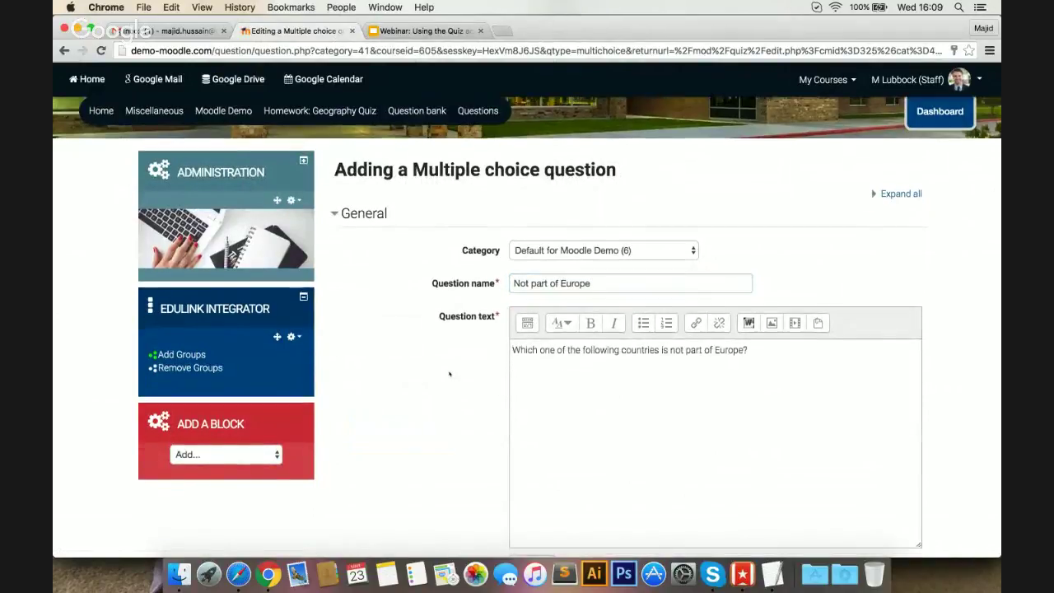
scroll(450, 374, down, 3)
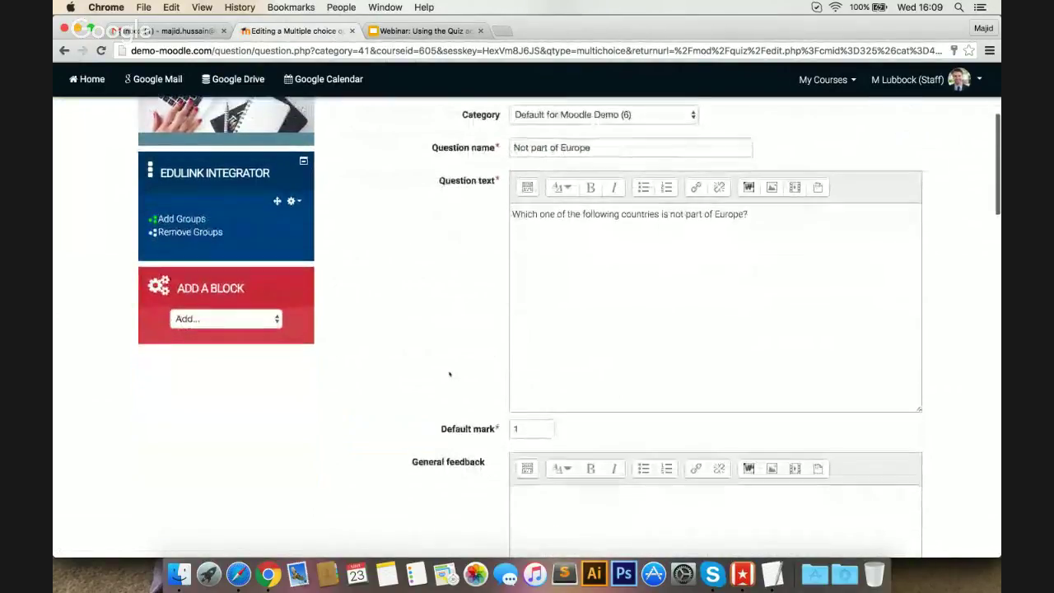
scroll(449, 374, down, 5)
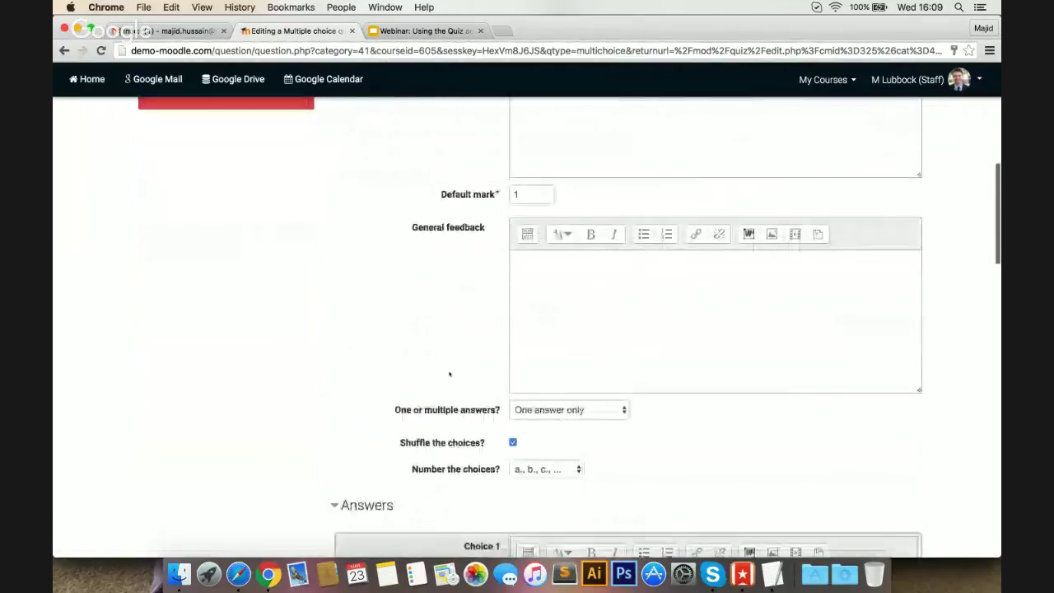
scroll(449, 374, down, 2)
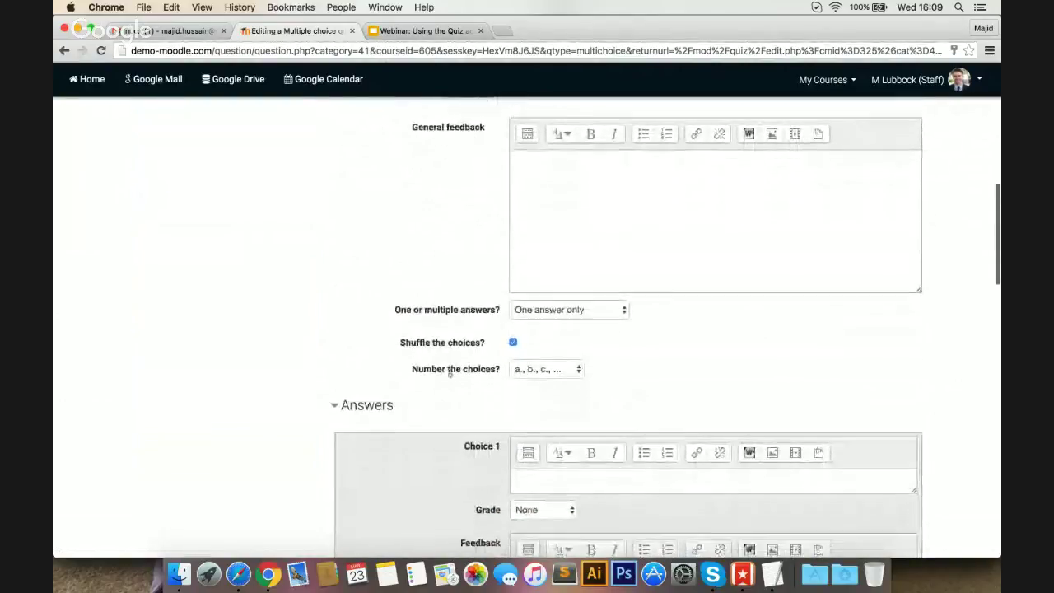
scroll(449, 374, down, 2)
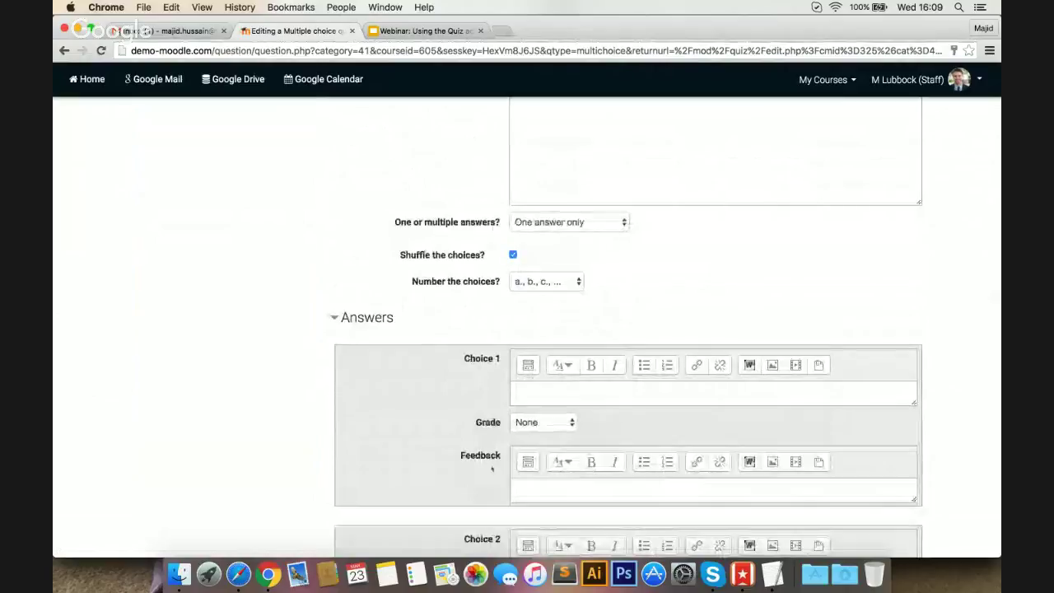
scroll(485, 461, up, 2)
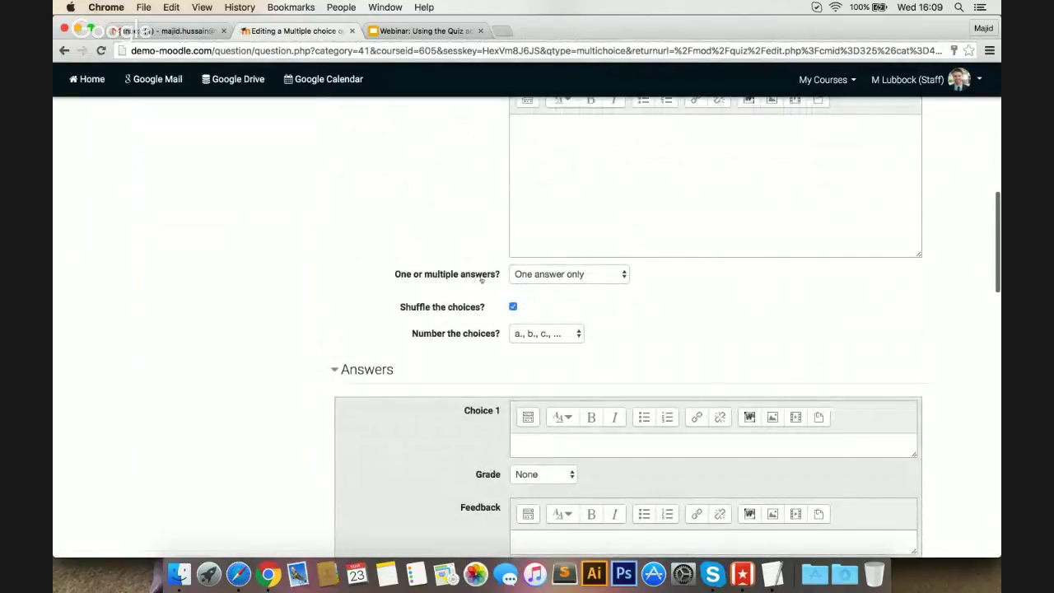
click(601, 277)
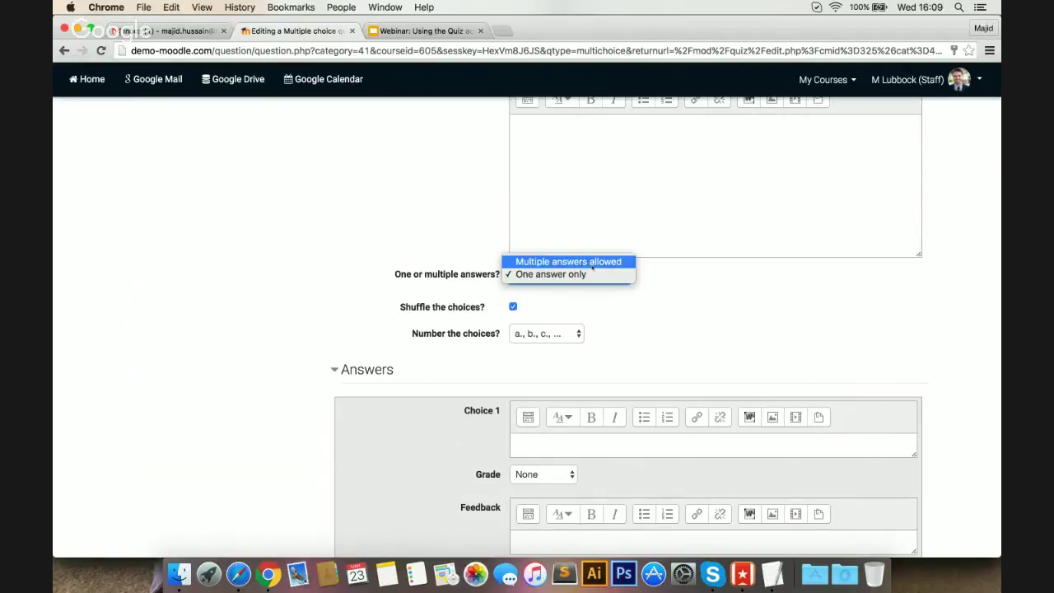
click(635, 312)
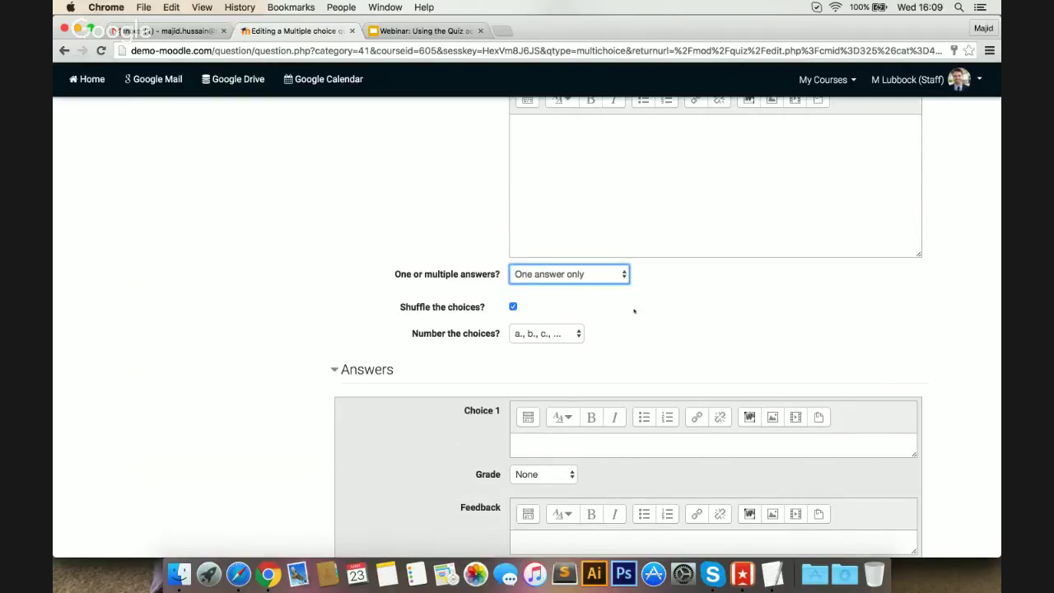
Step: Enter China as Choice 1 with a grade of 100% and the feedback "Well done!"
scroll(659, 303, down, 3)
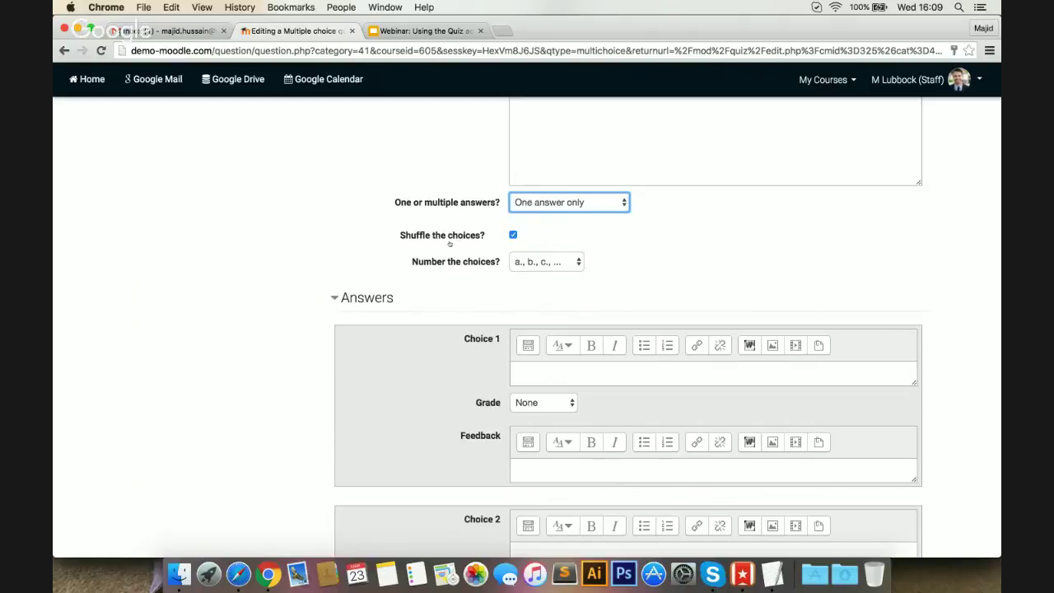
scroll(449, 244, down, 3)
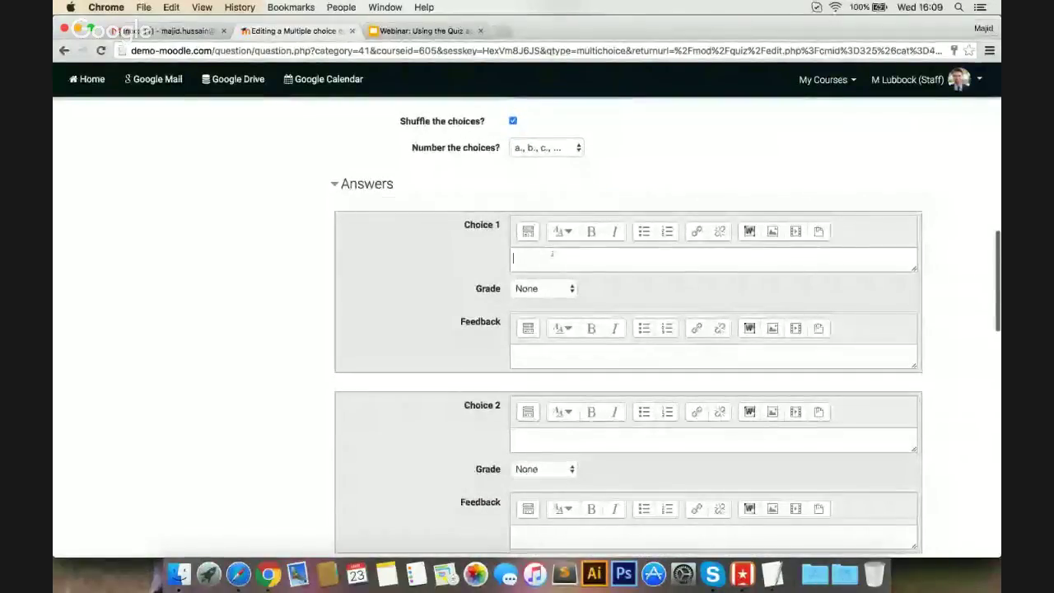
click(552, 254)
text(China)
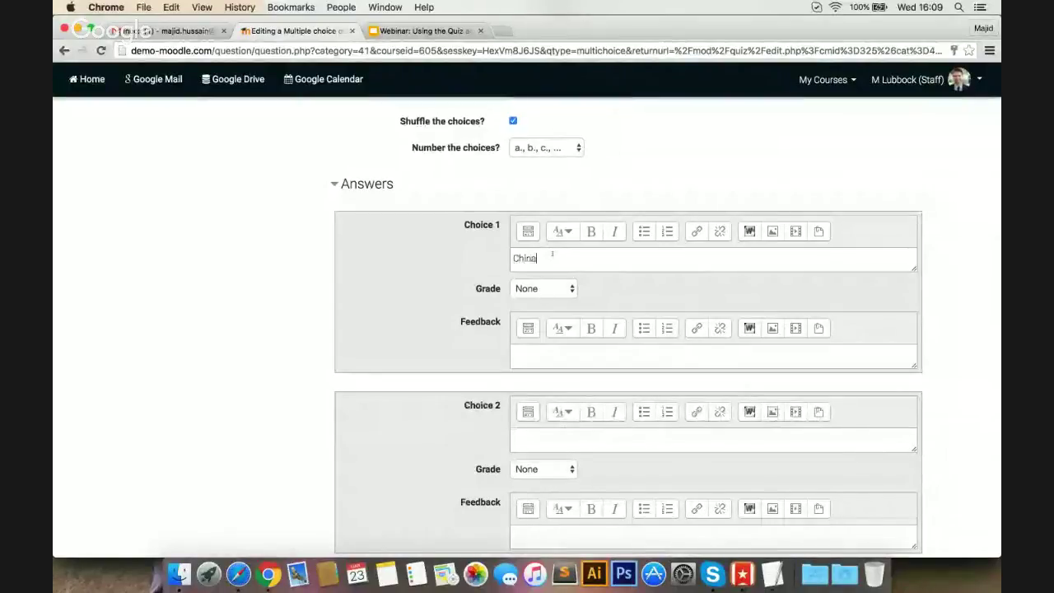
scroll(551, 253, down, 1)
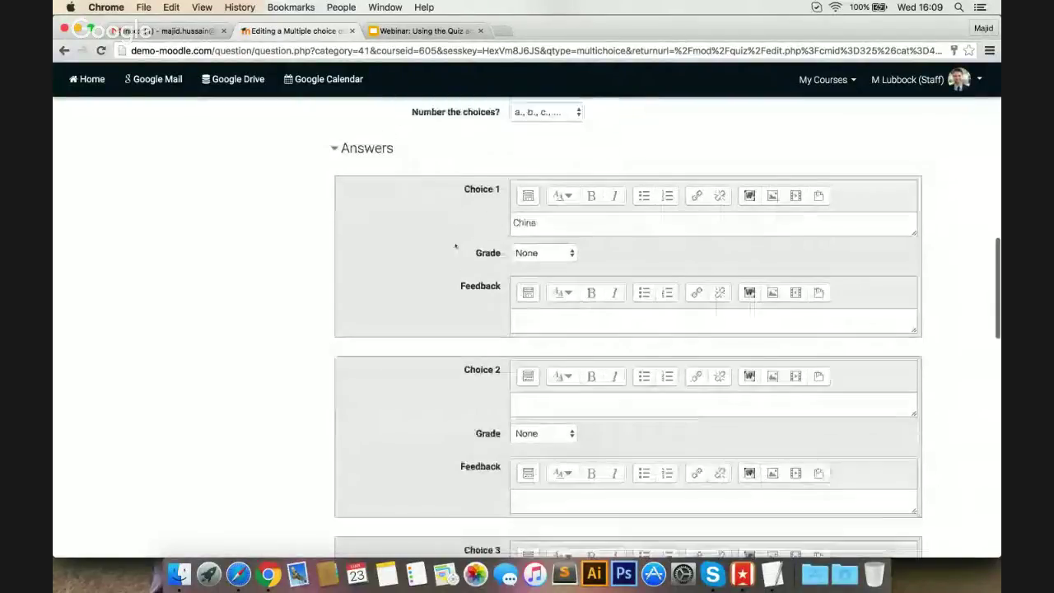
click(533, 242)
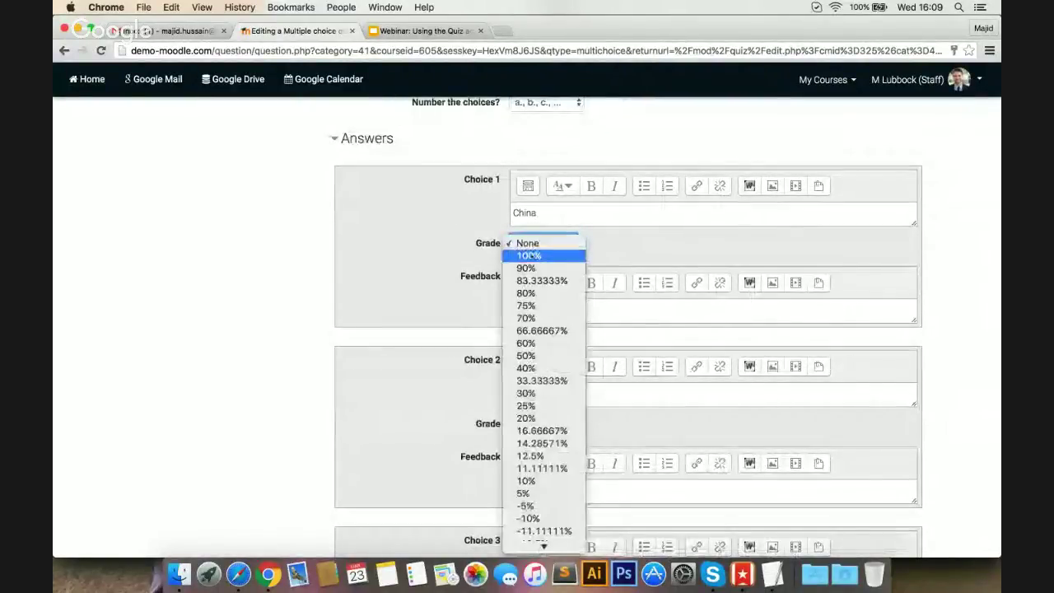
click(530, 255)
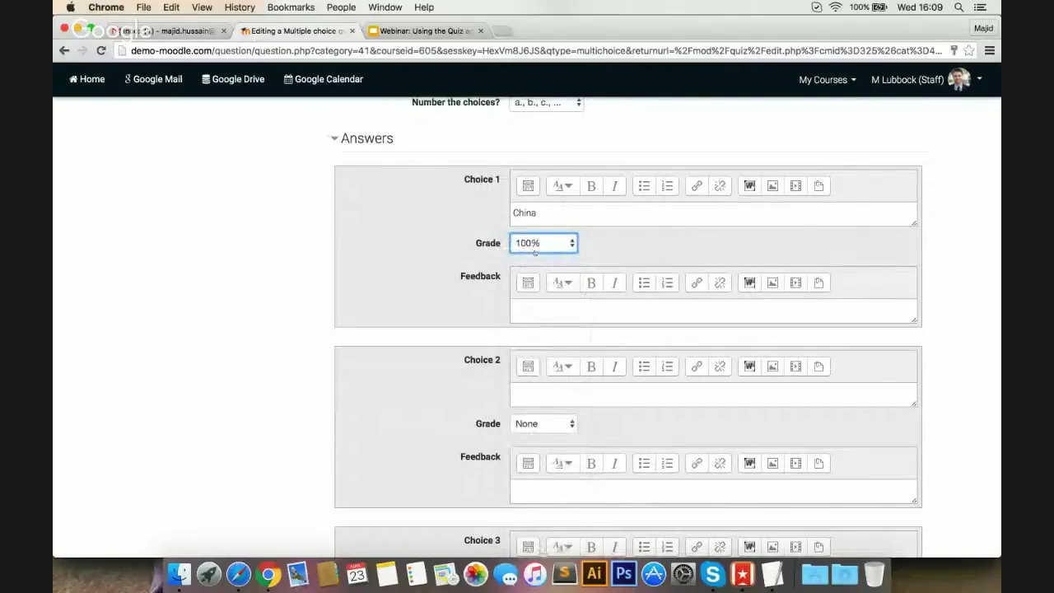
click(527, 305)
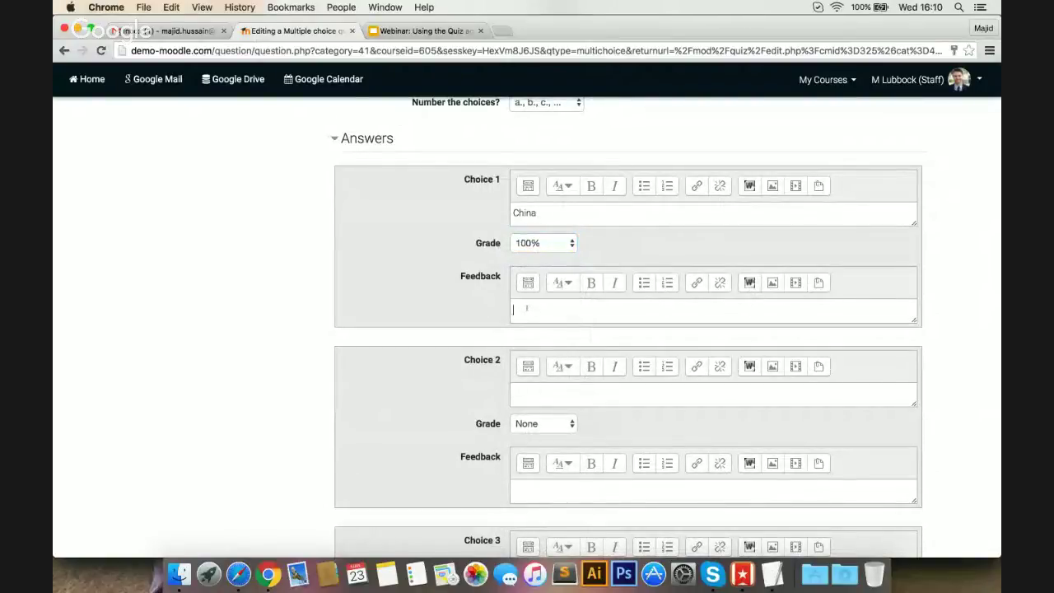
text(Well done!)
Step: Check the answer list in the quiz-questions document and enter France as Choice 2 with the feedback "Wrong answer! China is the right answer."
scroll(395, 319, down, 2)
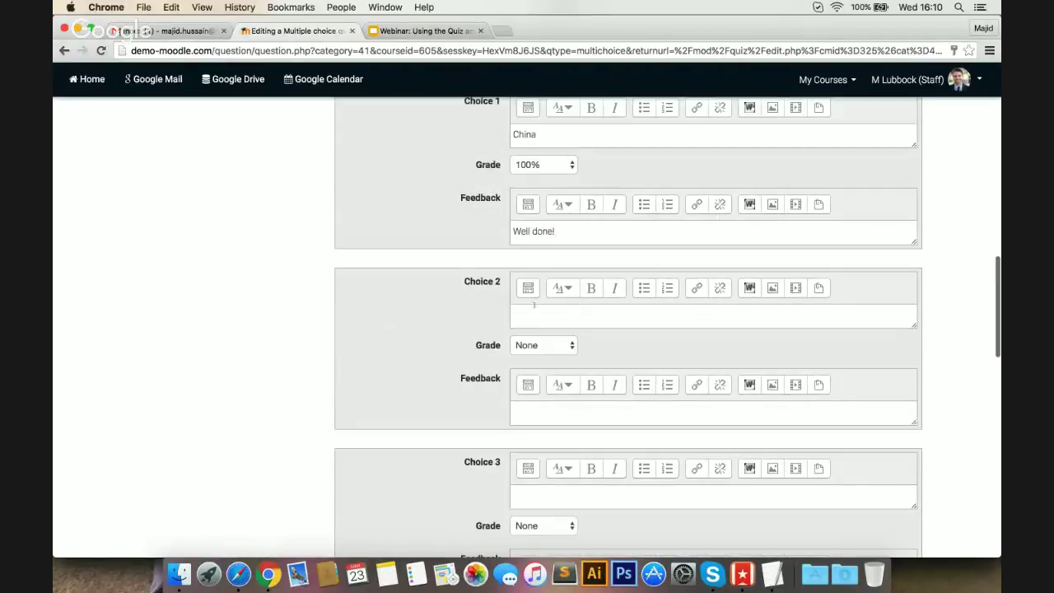
key(super+Tab)
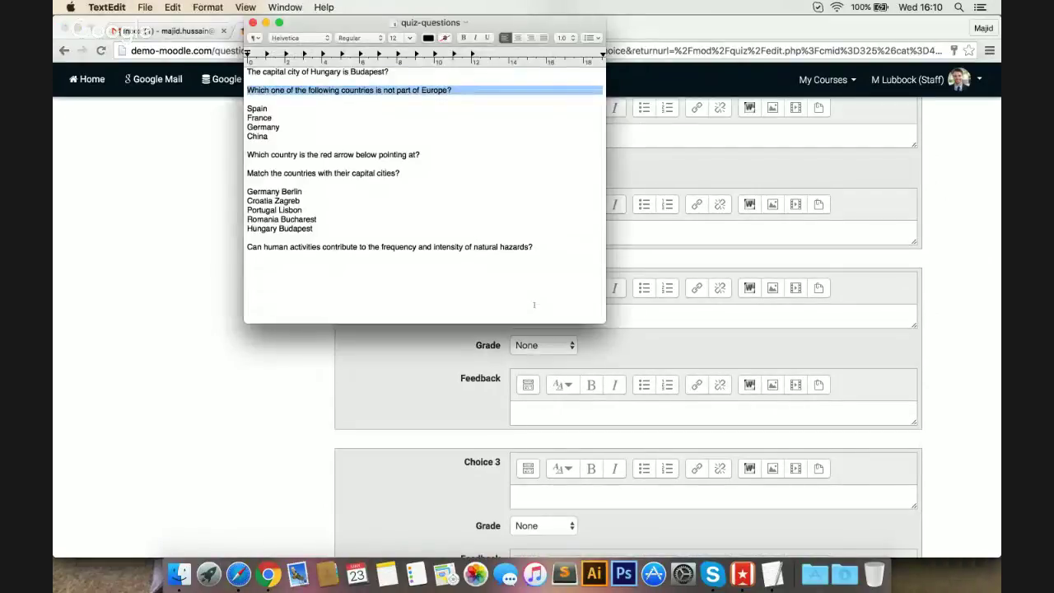
key(super+Tab)
text(France)
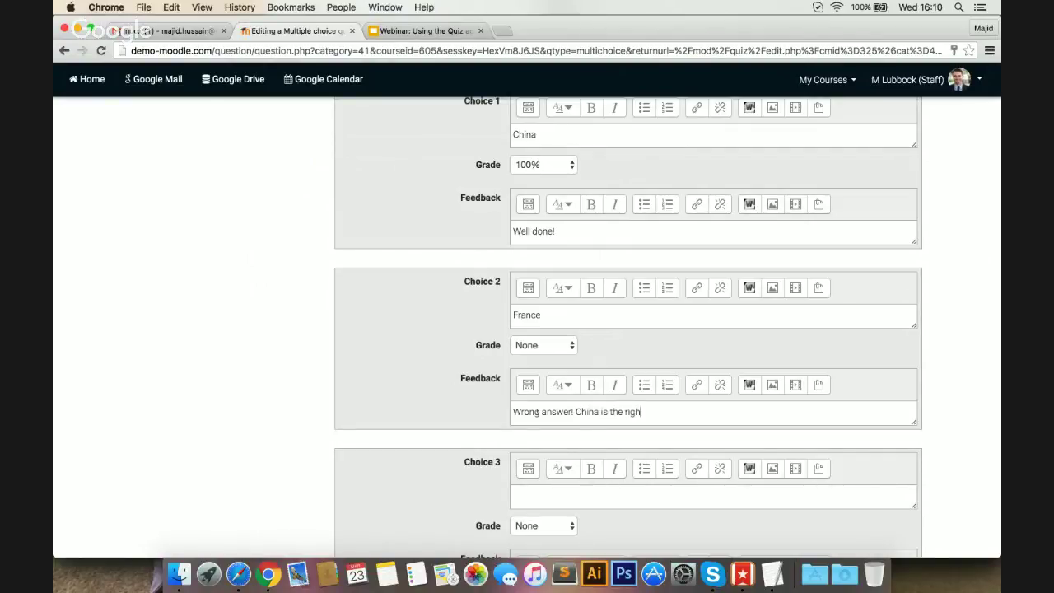
text(swer!)
Step: Copy the whole feedback sentence of Choice 2
scroll(535, 407, down, 3)
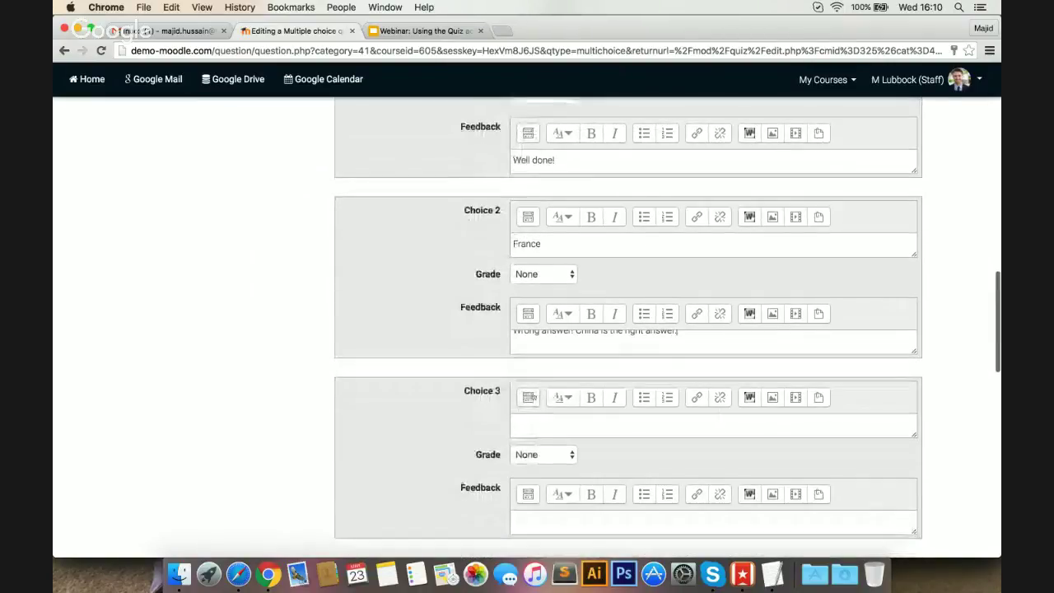
scroll(532, 370, up, 1)
double_click(527, 350)
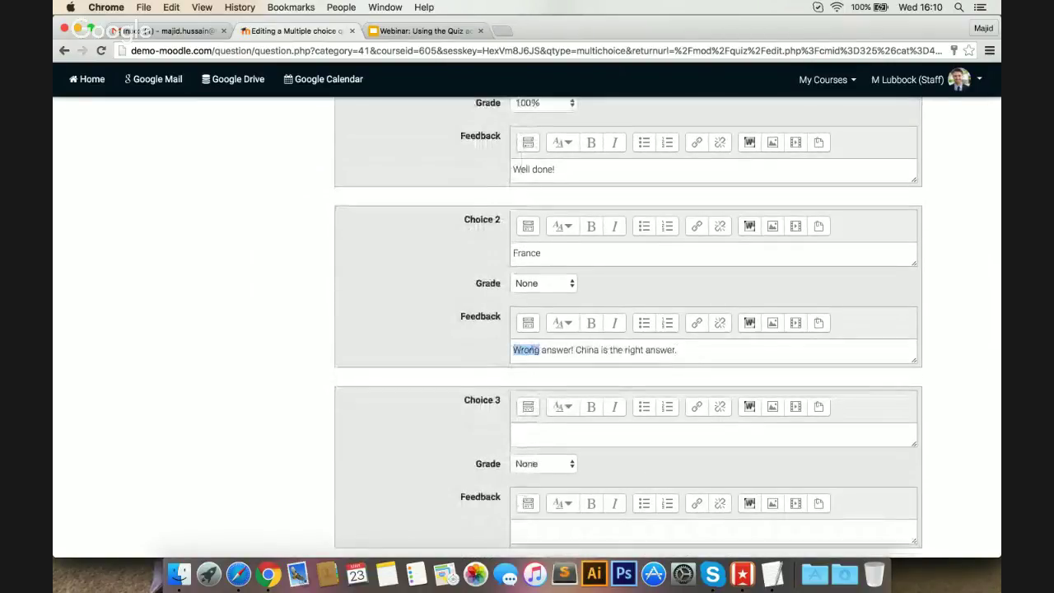
click(528, 350)
key(super+c)
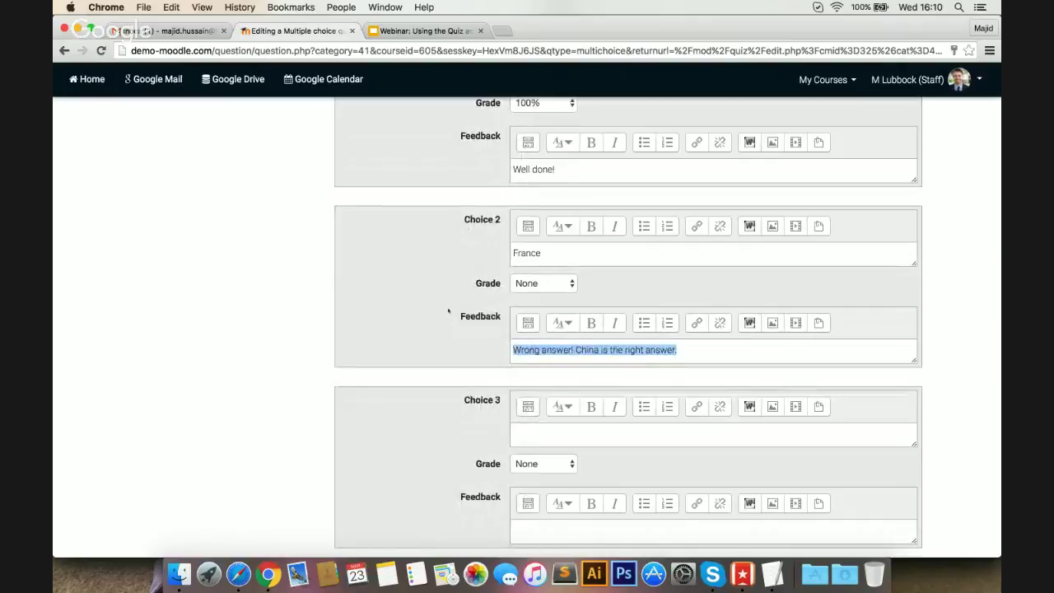
Step: Enter Germany as the answer text of Choice 3
scroll(449, 311, down, 2)
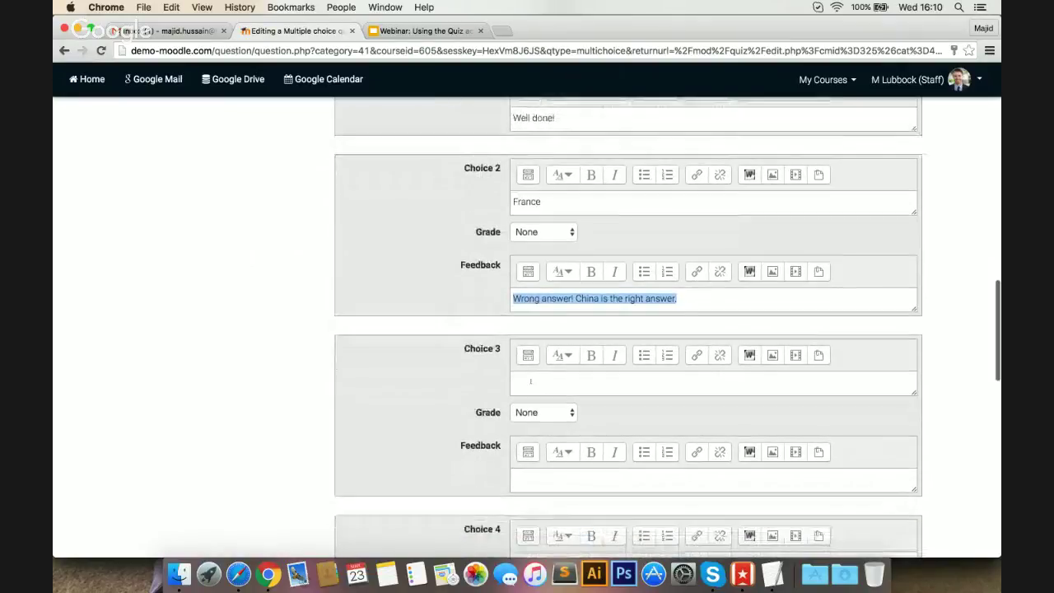
click(530, 381)
text(Germany)
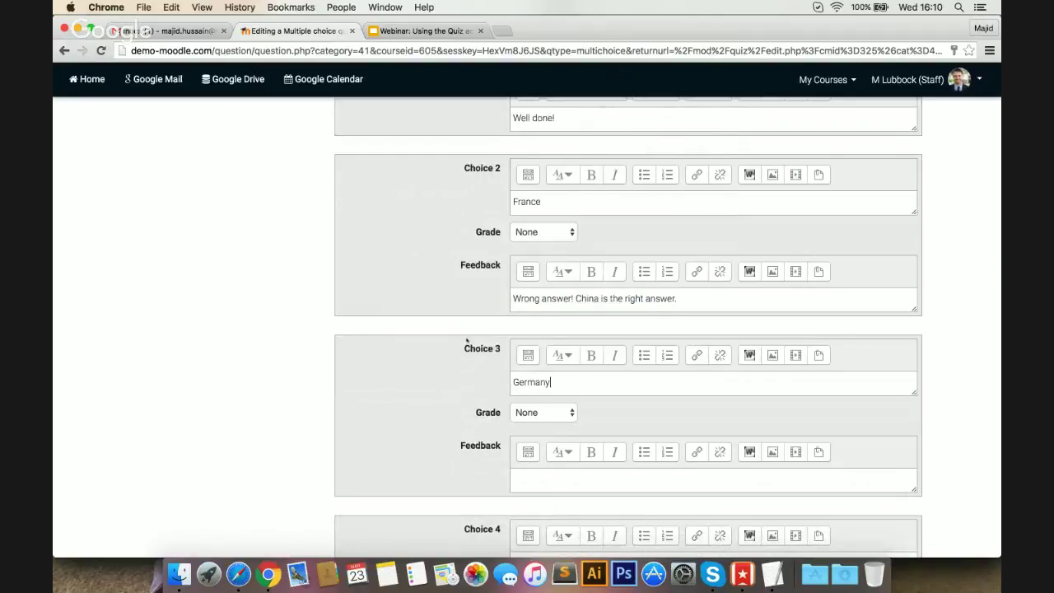
scroll(466, 340, down, 4)
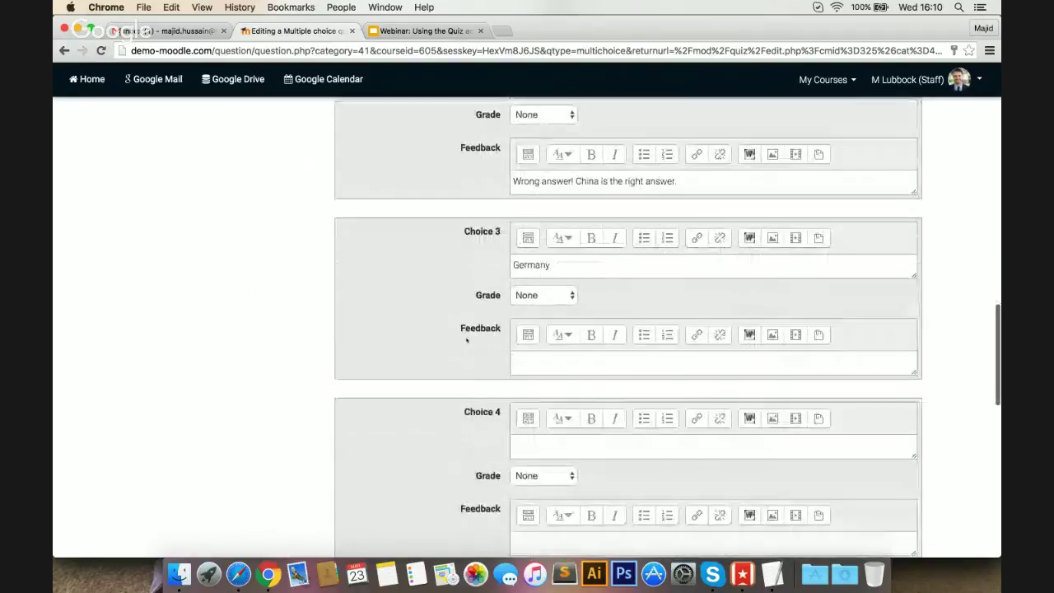
Step: Paste the feedback "Wrong answer! China is the right answer." into Choice 3 and check the quiz-questions document for the remaining answer
click(526, 356)
key(super+v)
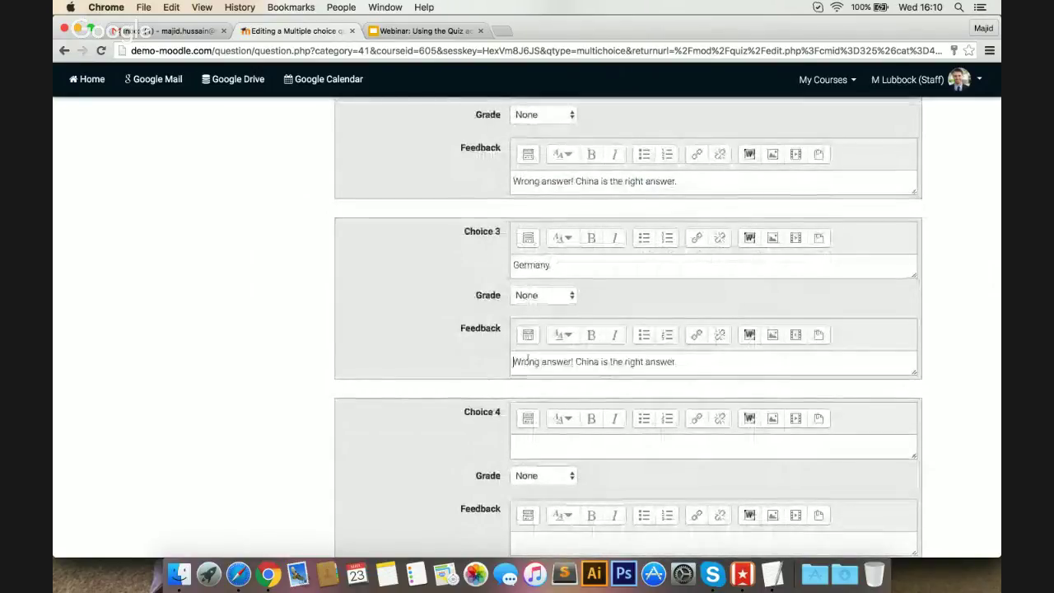
scroll(437, 329, down, 2)
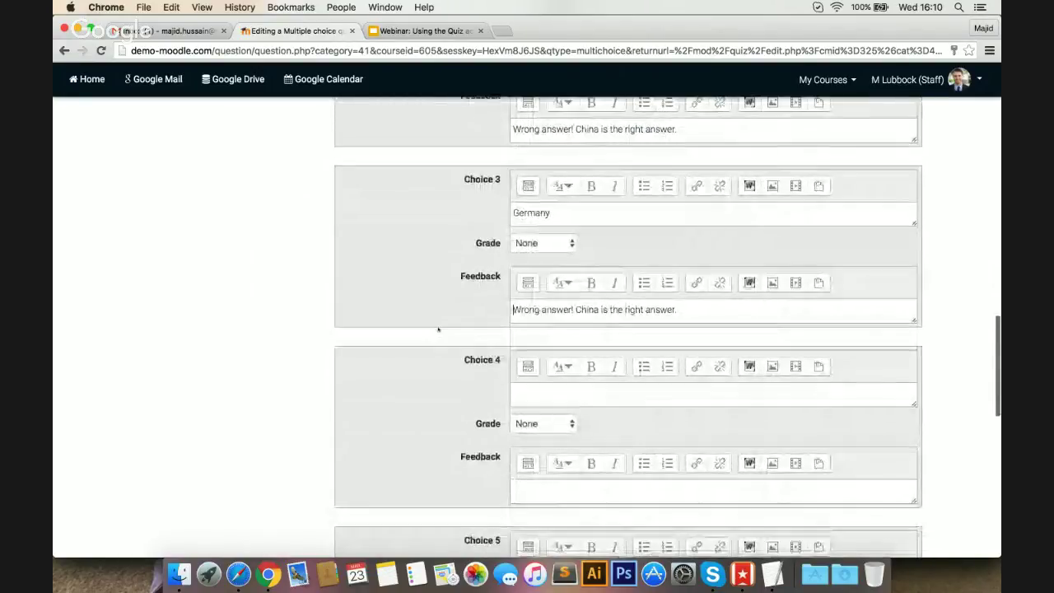
key(super+Tab)
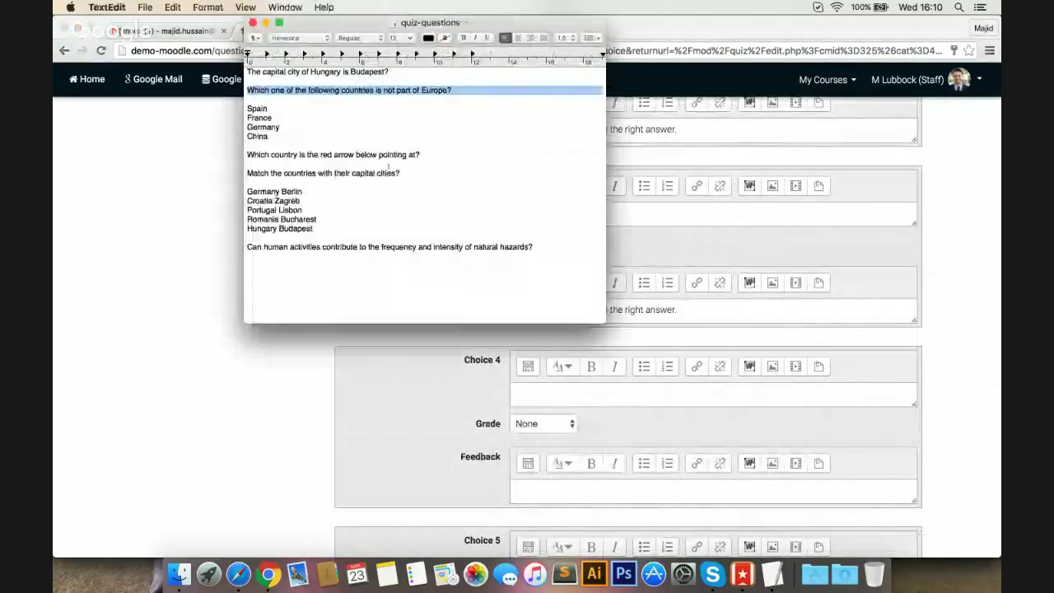
key(super+Tab)
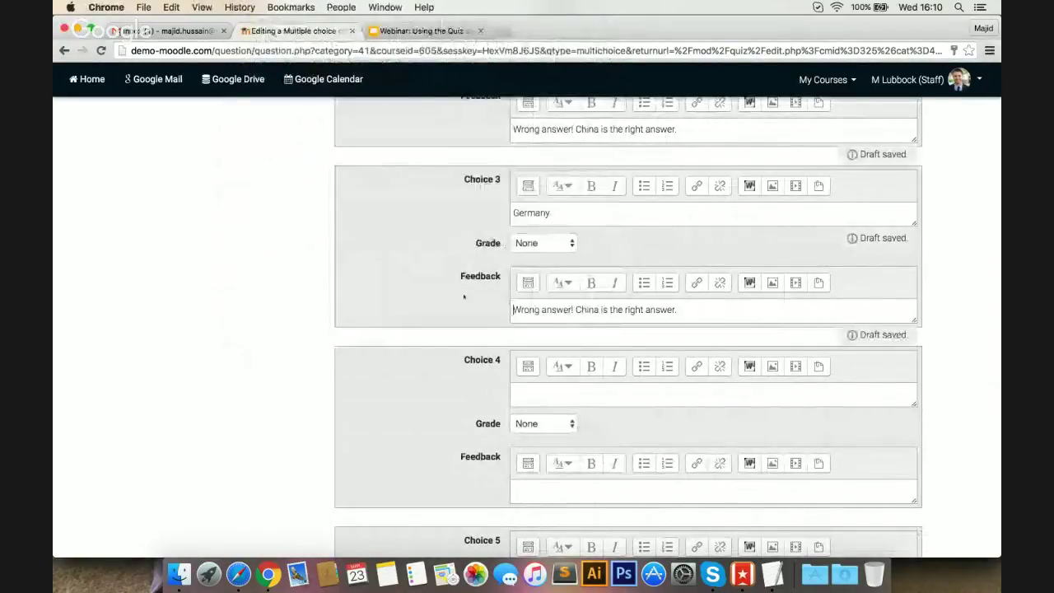
Step: Enter Spain as Choice 4 with the feedback "Wrong answer! China is the right answer."
scroll(463, 292, up, 2)
scroll(464, 292, down, 1)
click(512, 419)
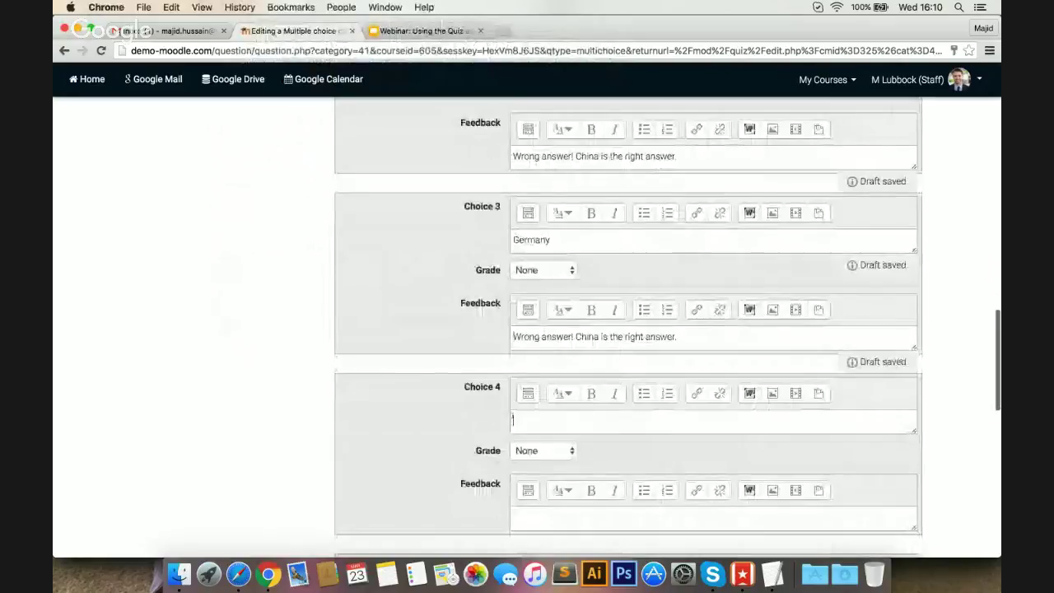
text(Spain)
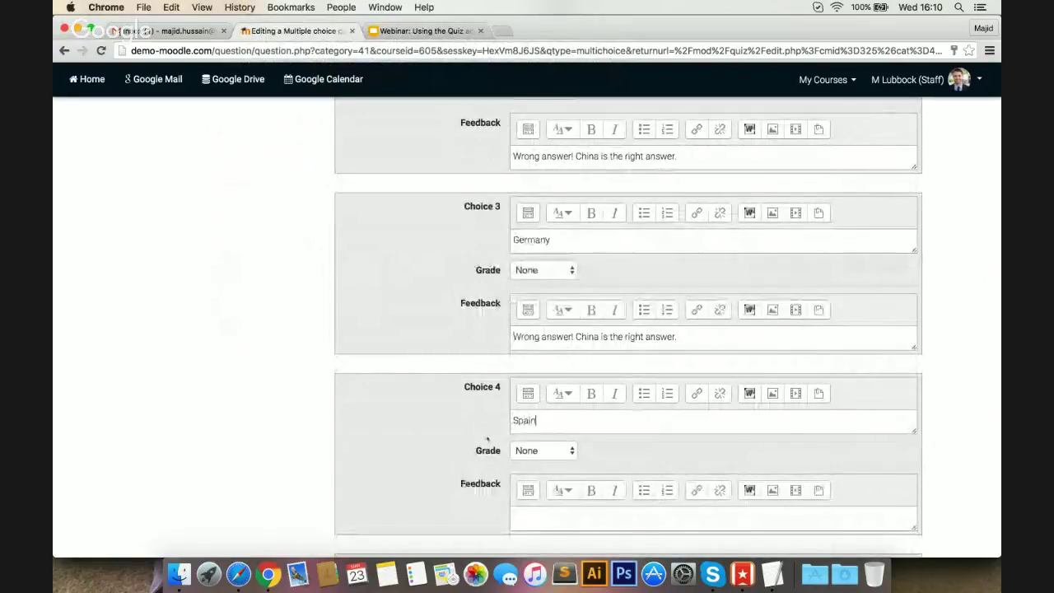
scroll(514, 451, down, 3)
key(ctrl+v)
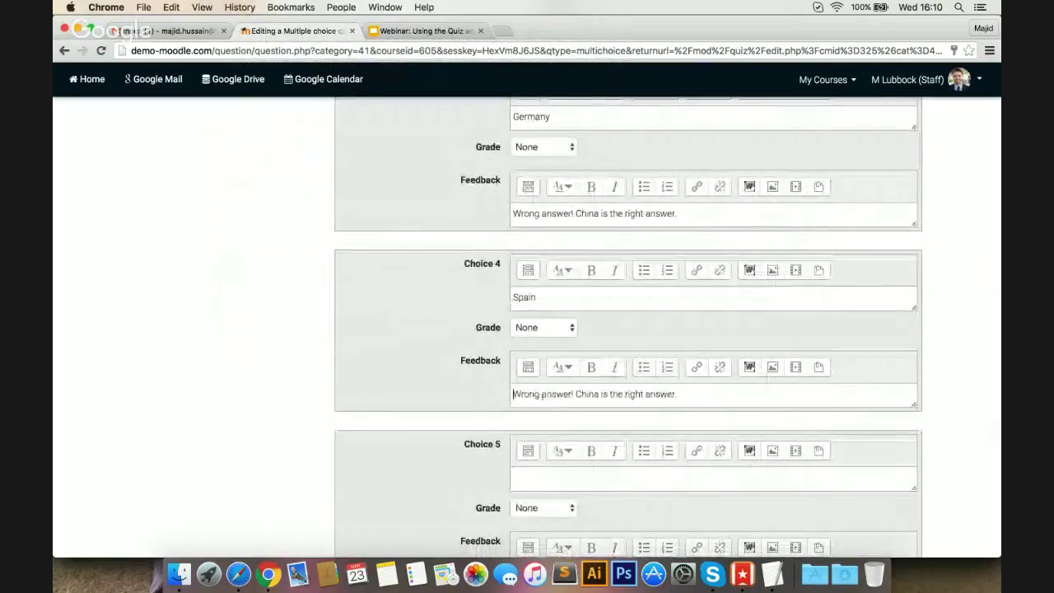
Step: Save the multiple choice question with Choice 5 left blank and return to the quiz editing page
scroll(452, 331, down, 4)
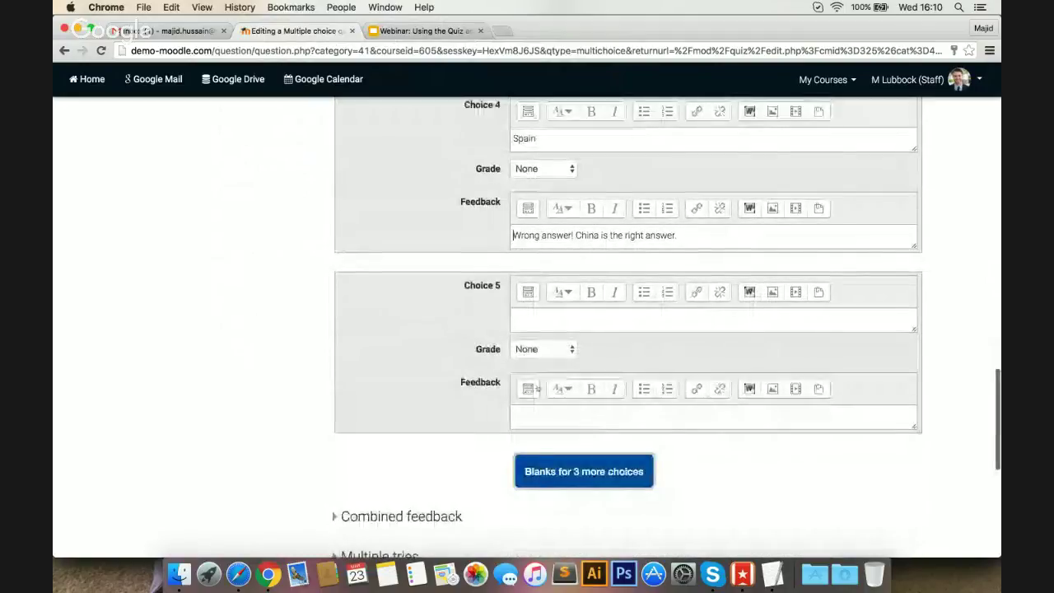
scroll(480, 381, down, 2)
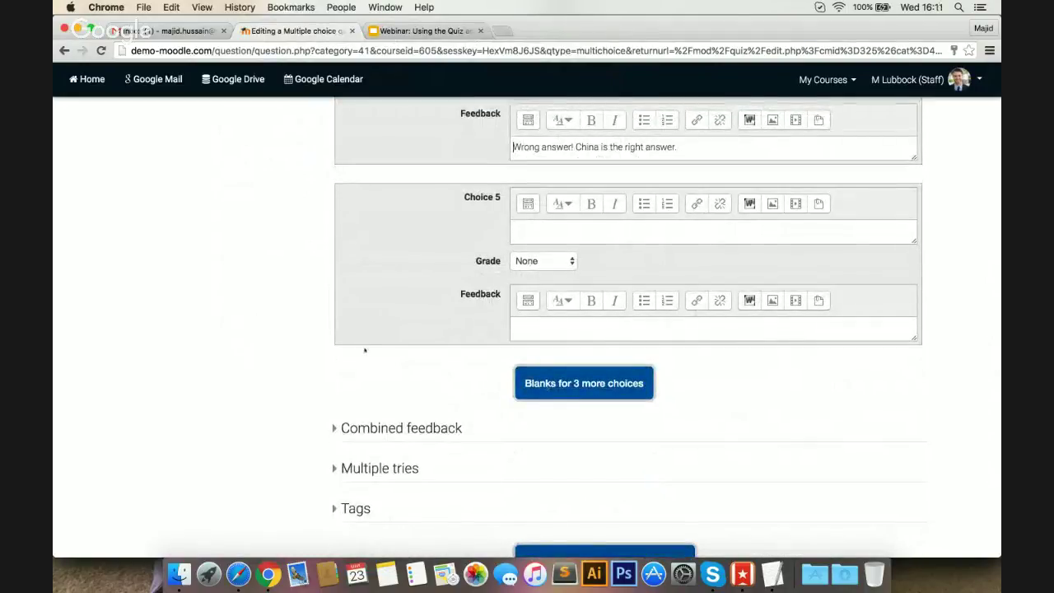
scroll(365, 350, down, 5)
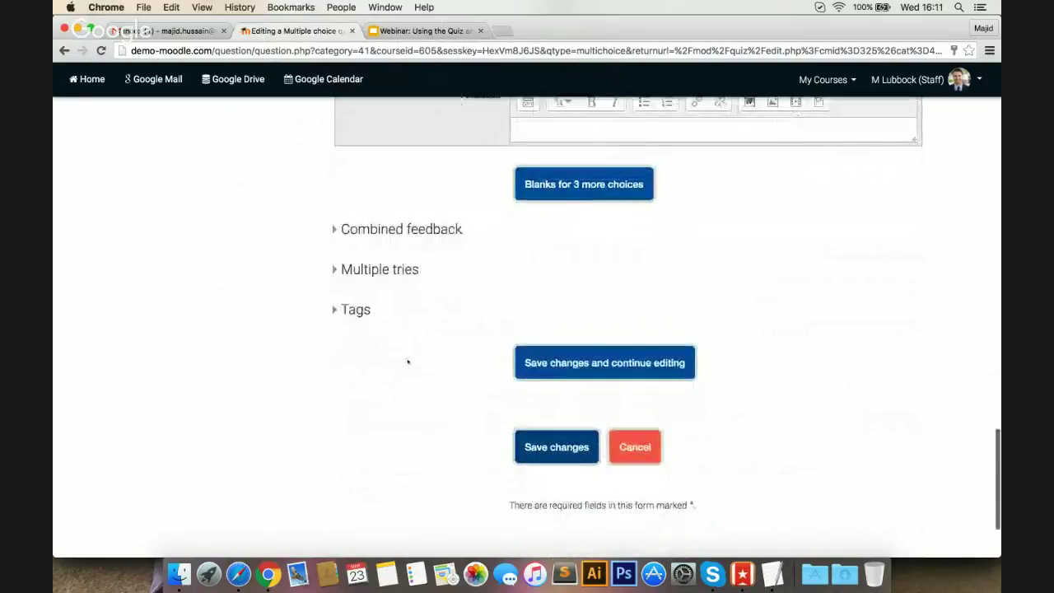
scroll(408, 361, down, 1)
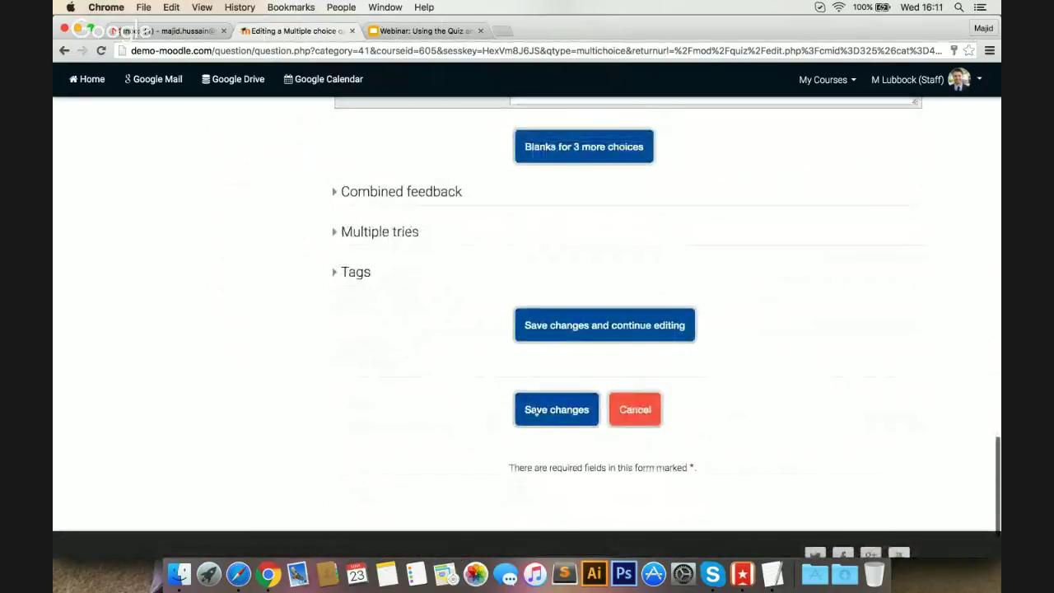
click(535, 411)
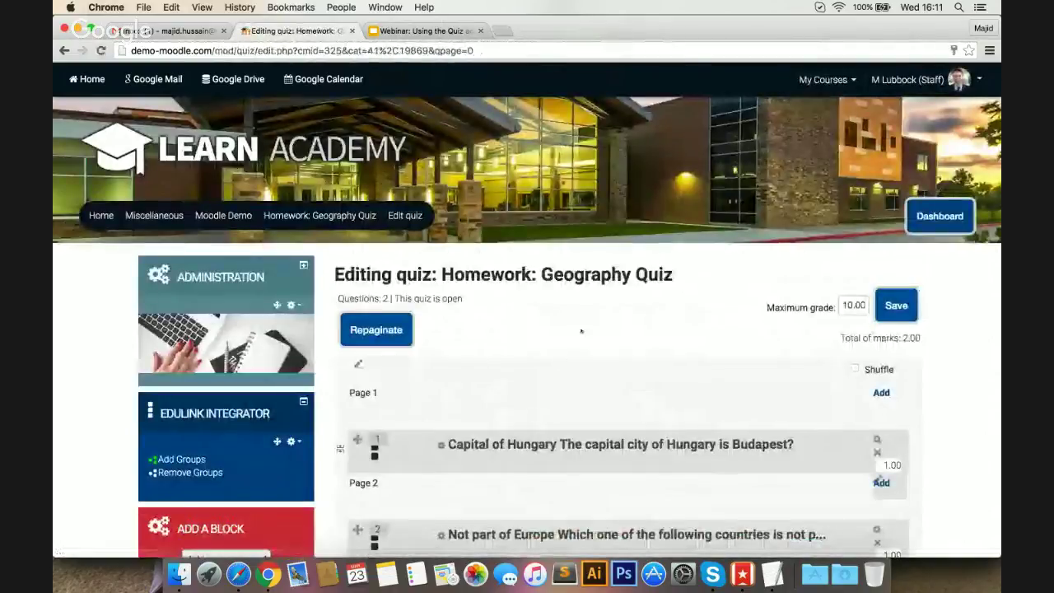
Step: Preview the "Not part of Europe" question from the quiz's question list and close the preview
scroll(579, 331, down, 3)
scroll(581, 331, down, 2)
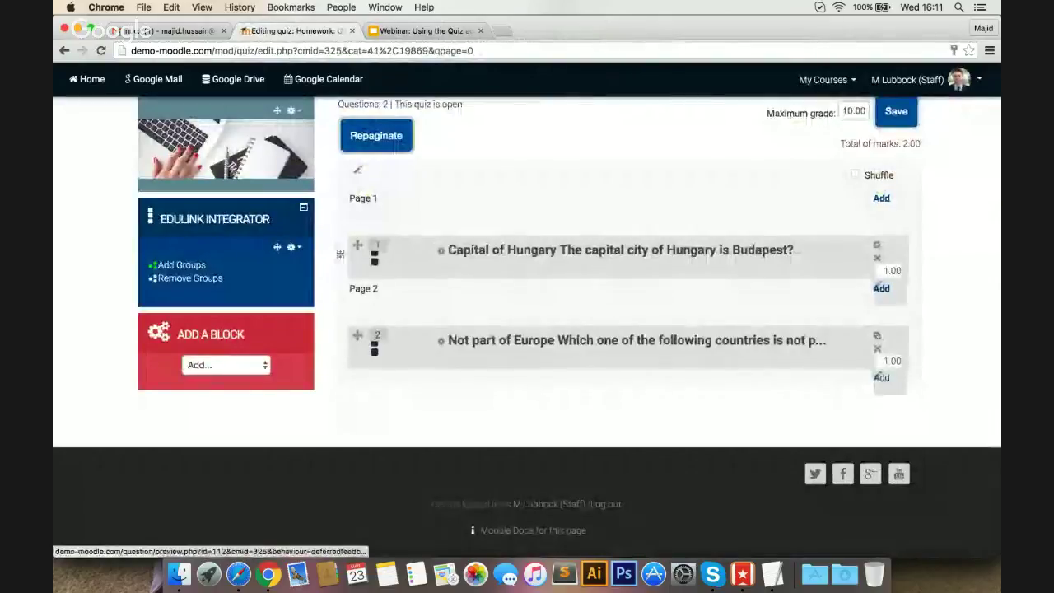
click(876, 336)
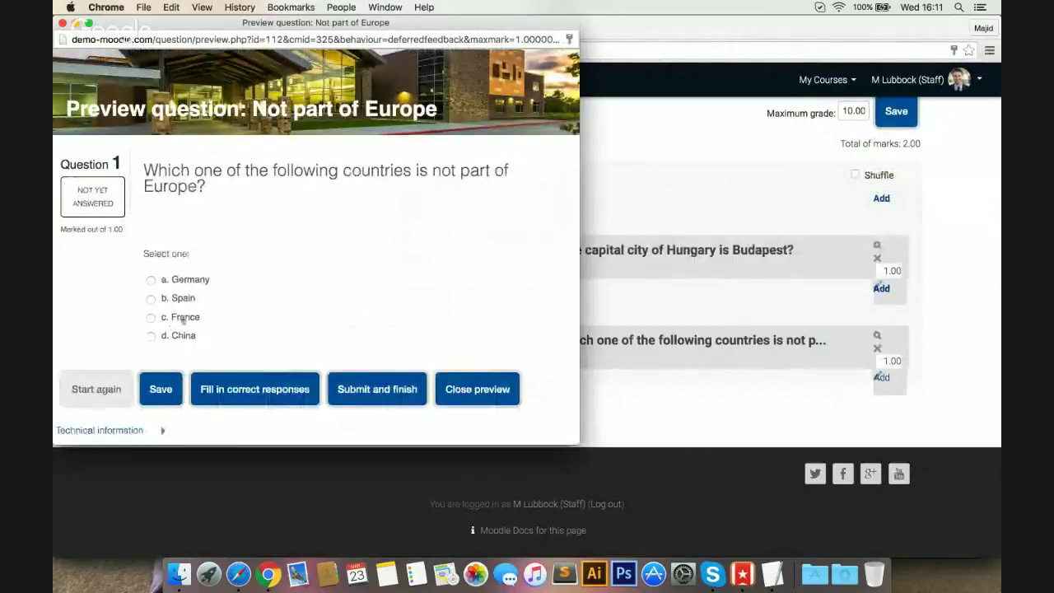
click(62, 23)
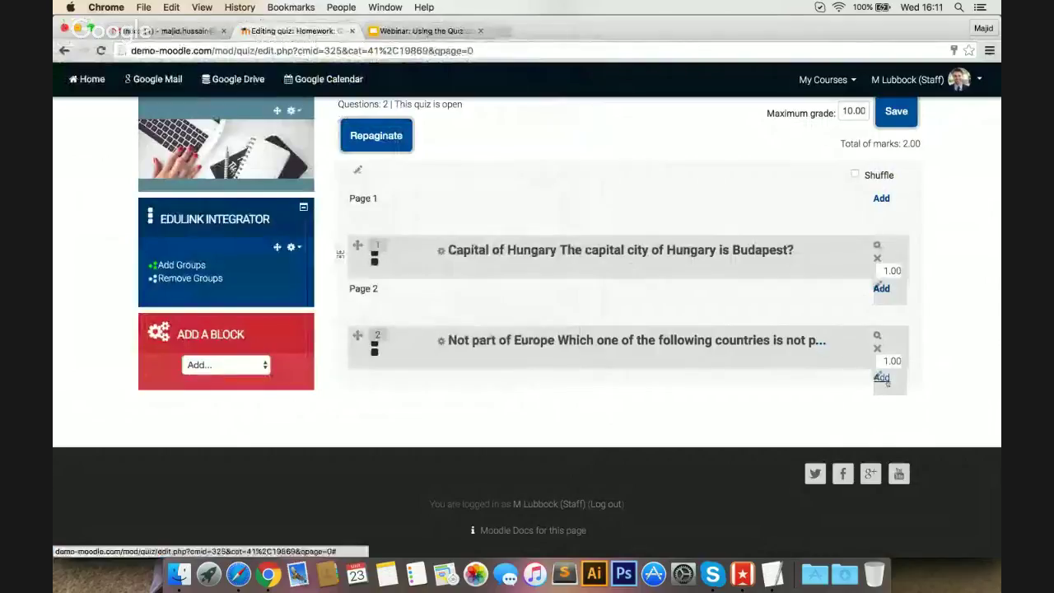
Step: Add a new multiple choice question after the second question of the quiz and name it "Map"
click(879, 377)
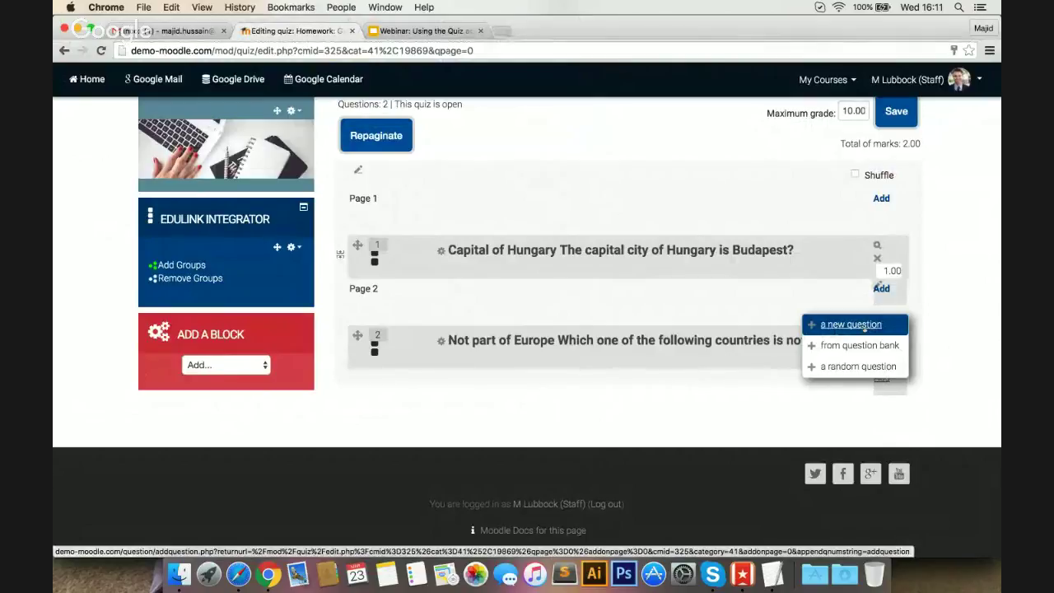
click(862, 326)
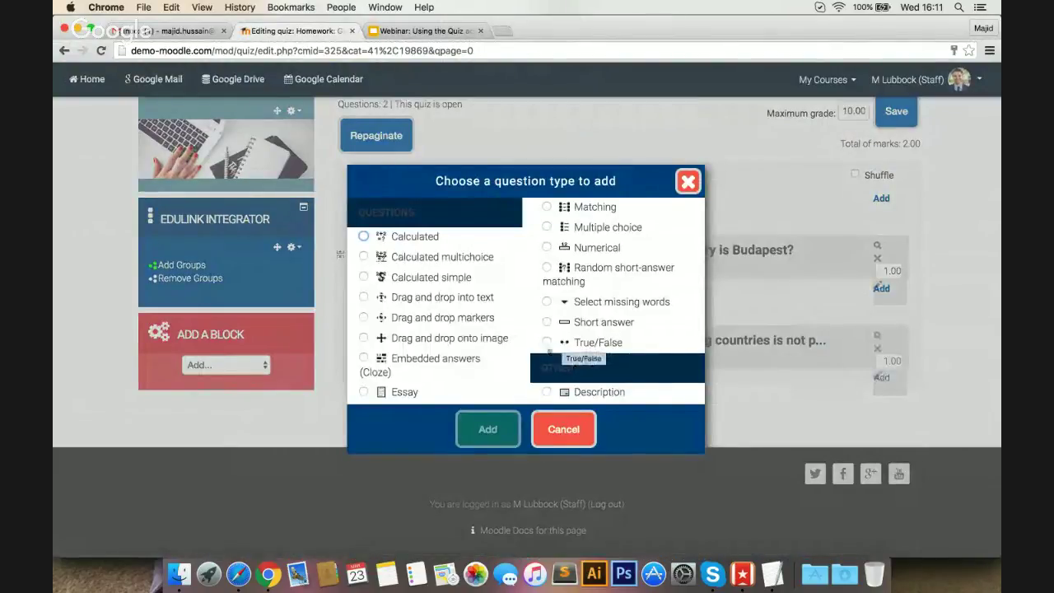
click(556, 232)
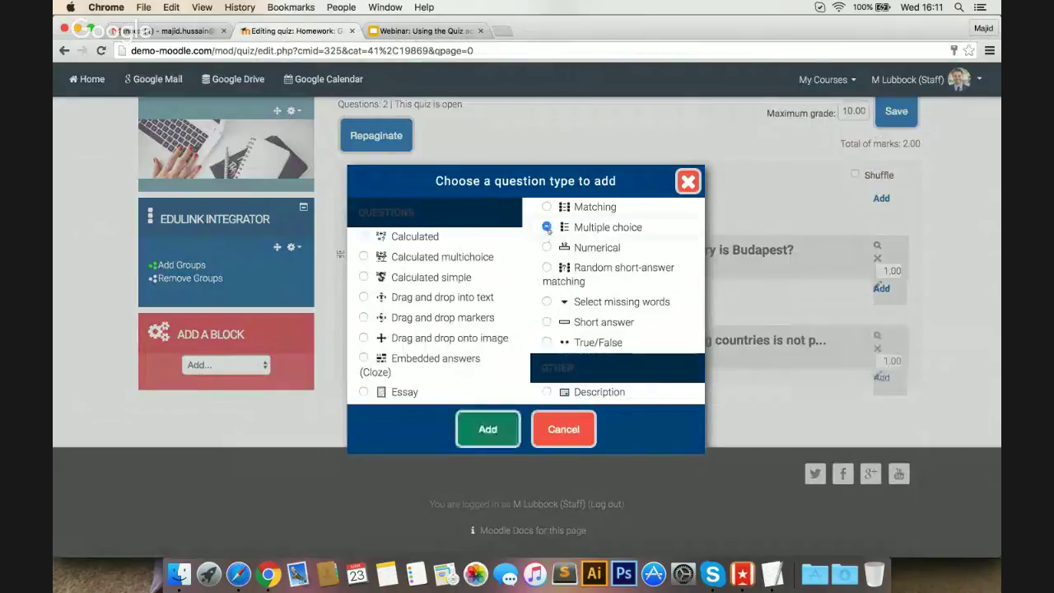
click(488, 428)
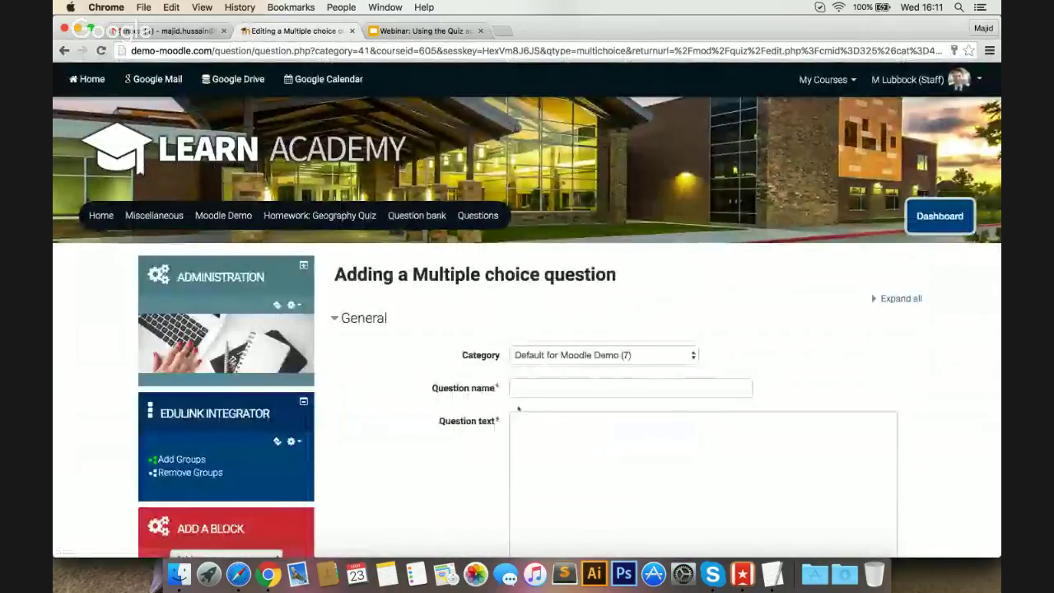
click(524, 393)
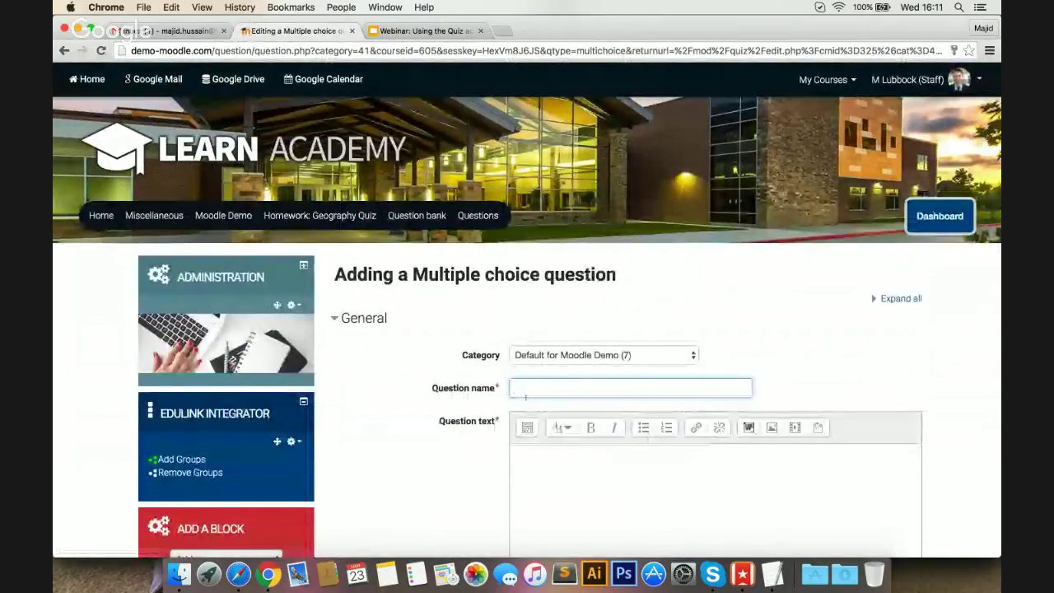
text(Map)
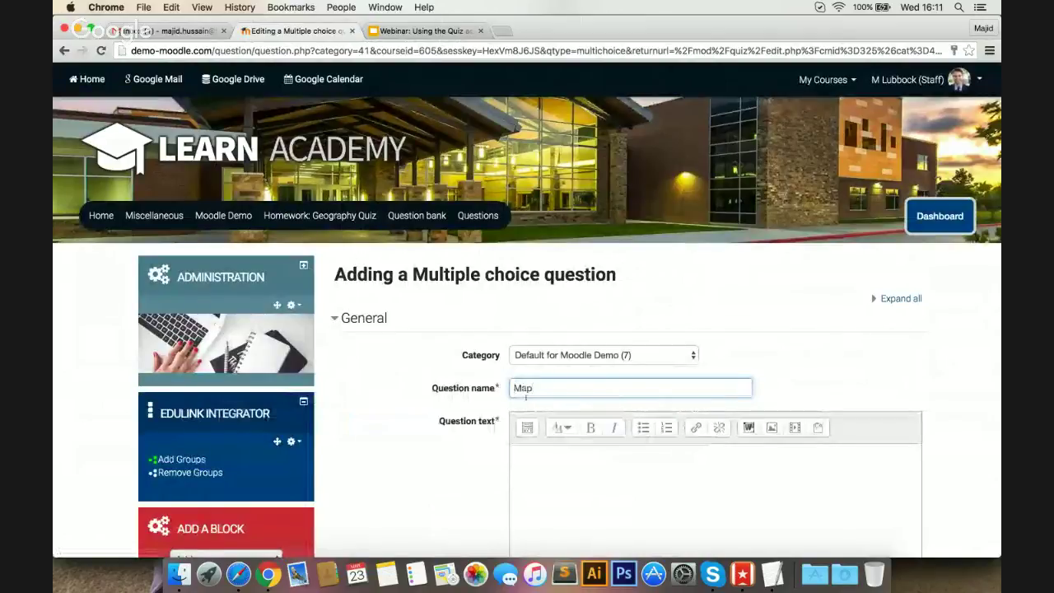
Step: Start inserting an image into the question text and open the file picker for an upload
scroll(609, 402, down, 2)
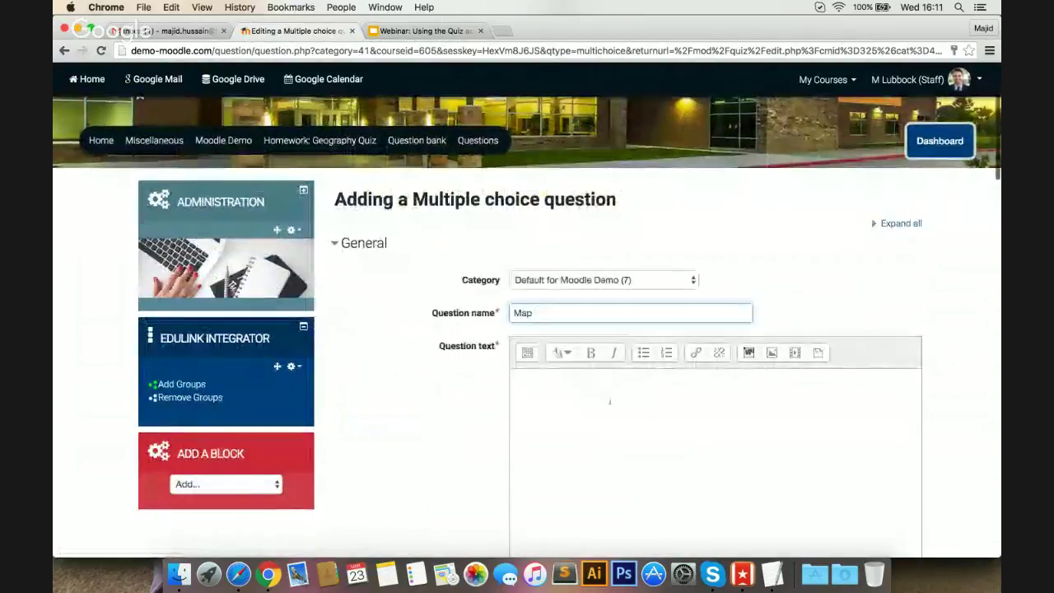
click(609, 402)
scroll(609, 402, down, 2)
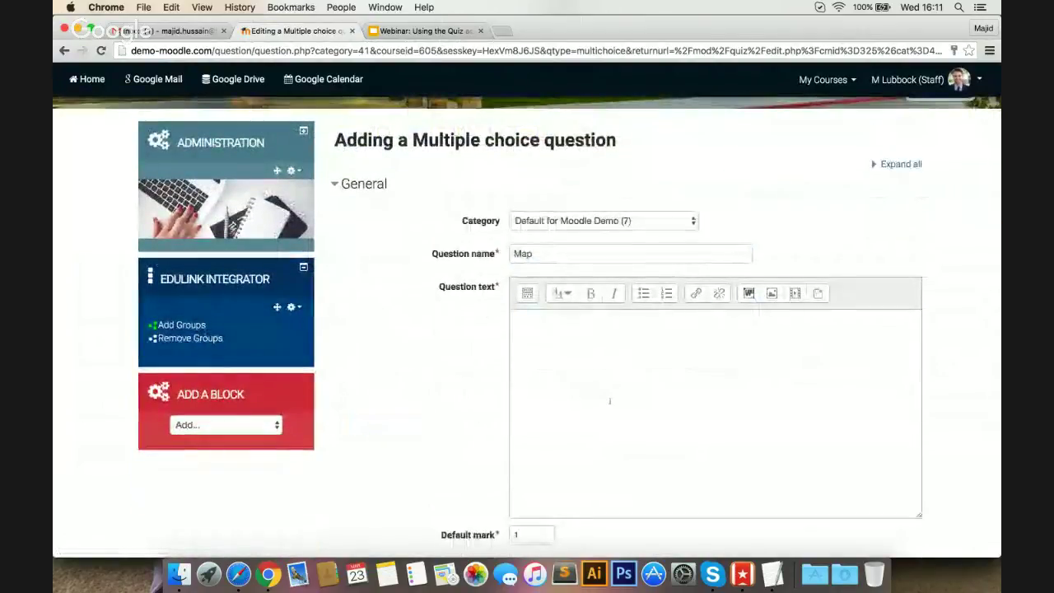
scroll(610, 401, down, 2)
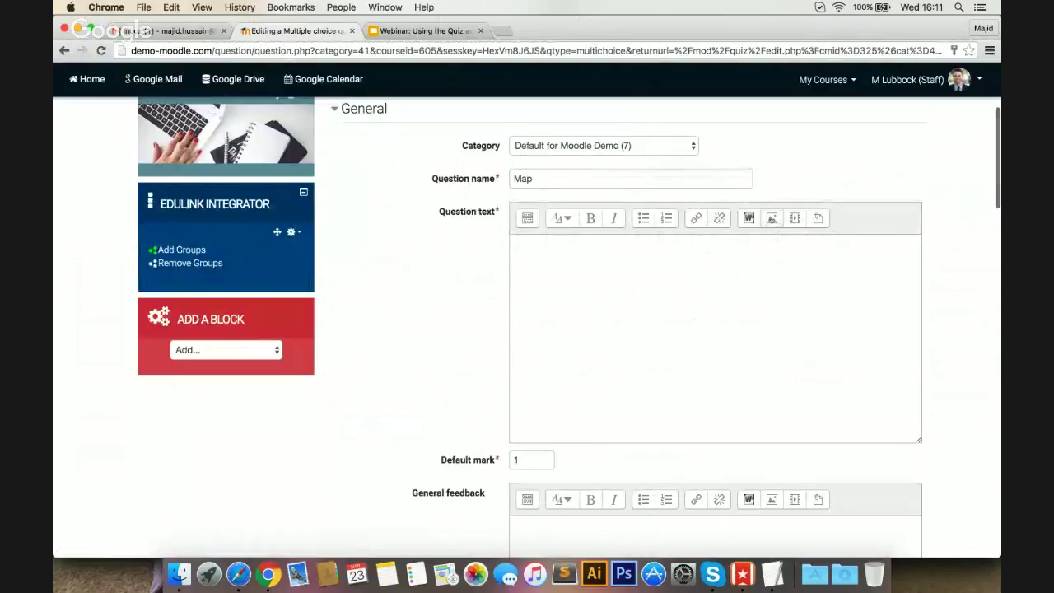
click(772, 219)
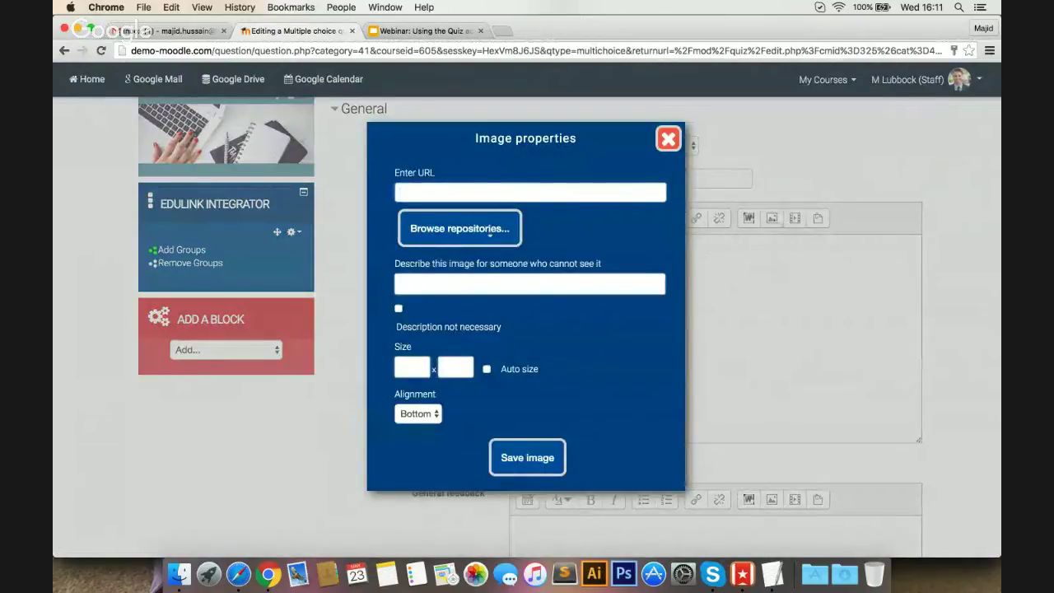
click(490, 231)
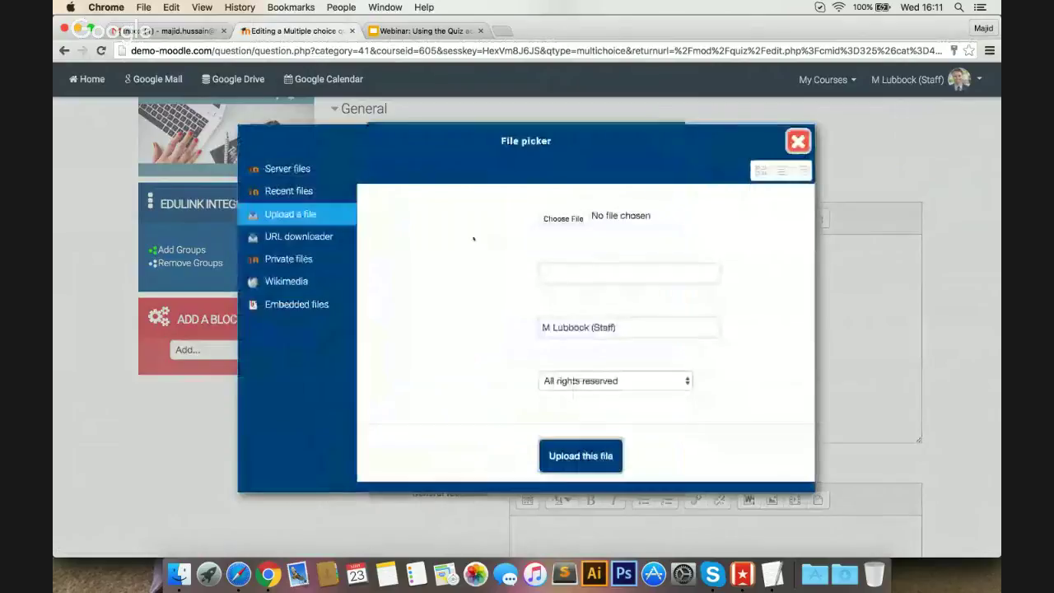
Step: Upload map.png from the Moodle folder on the Desktop as the question's image
click(566, 219)
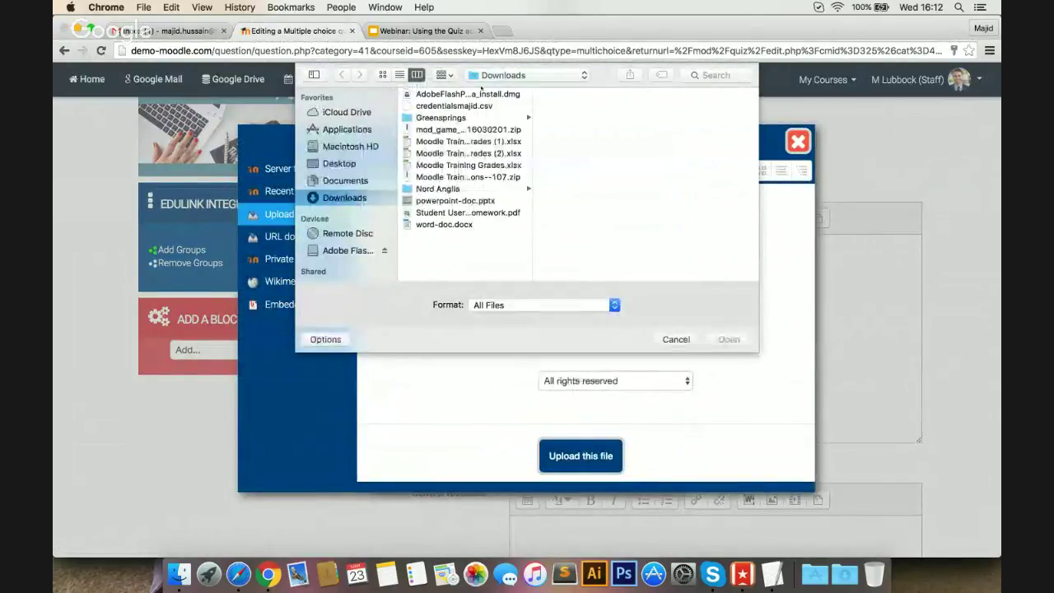
click(337, 164)
click(436, 118)
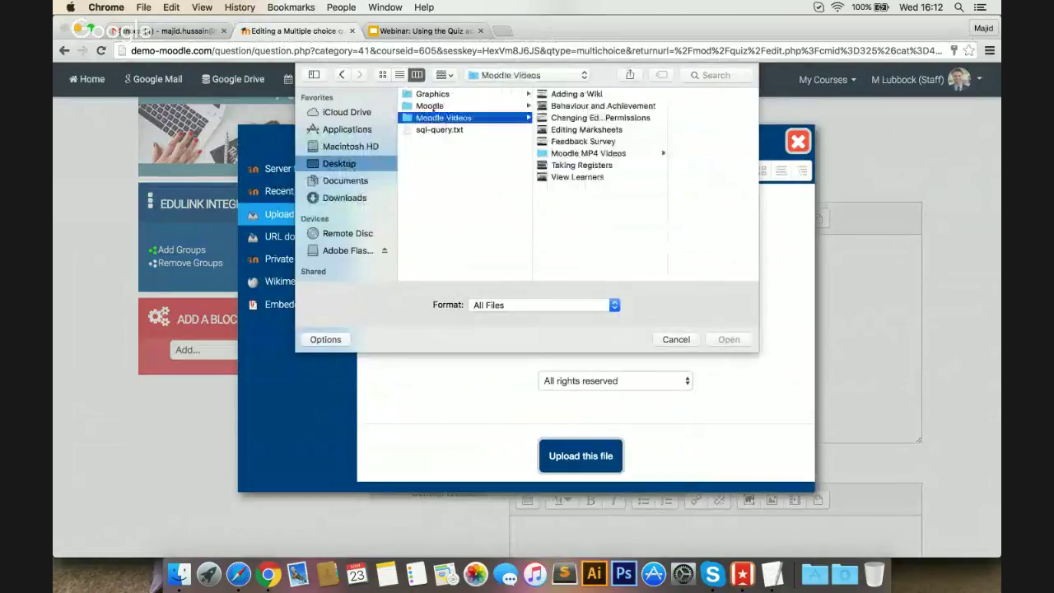
click(433, 105)
click(567, 130)
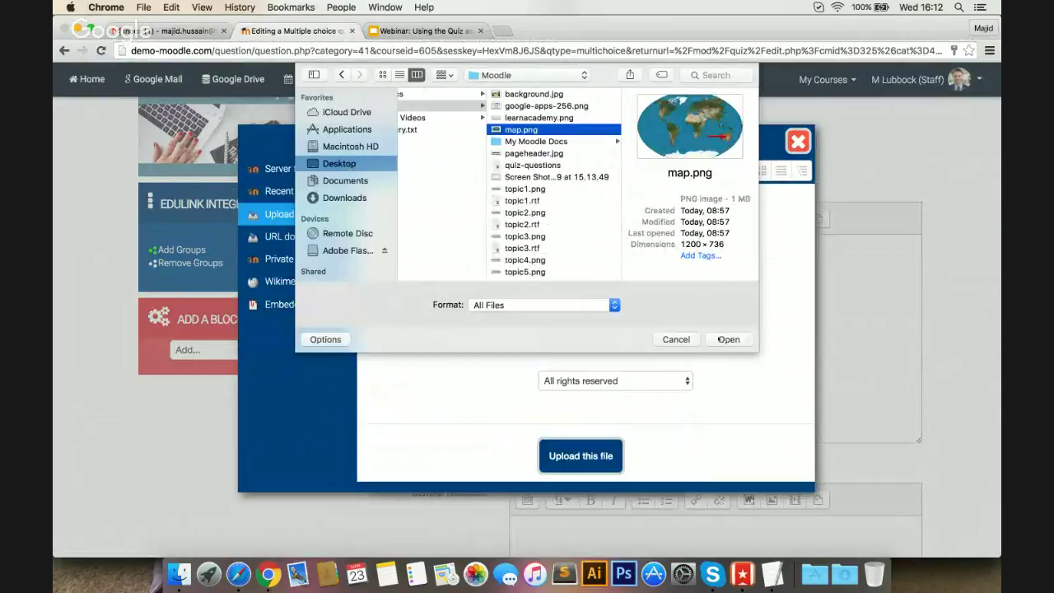
click(726, 339)
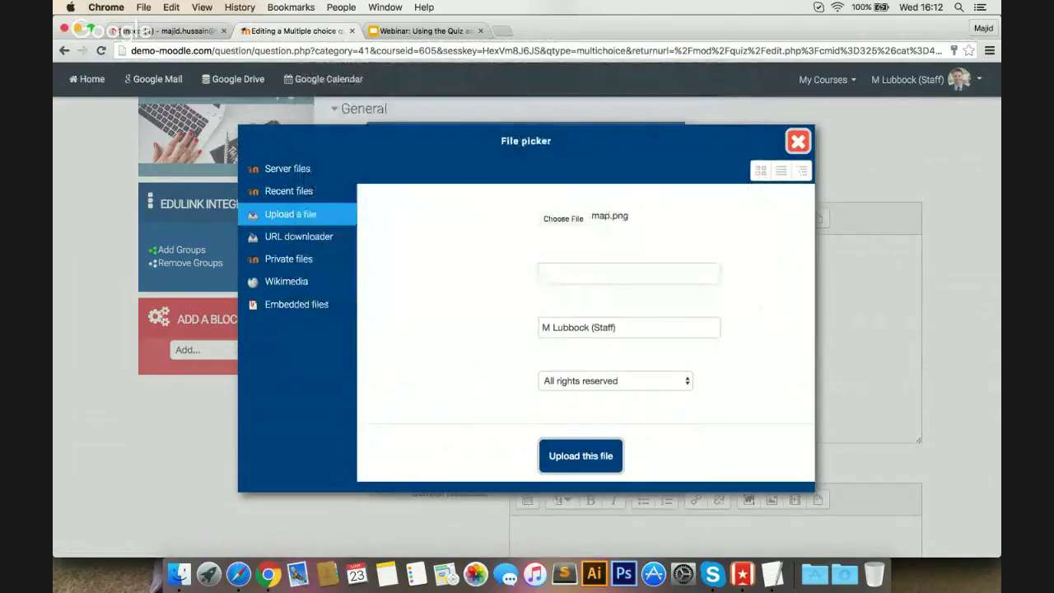
click(590, 456)
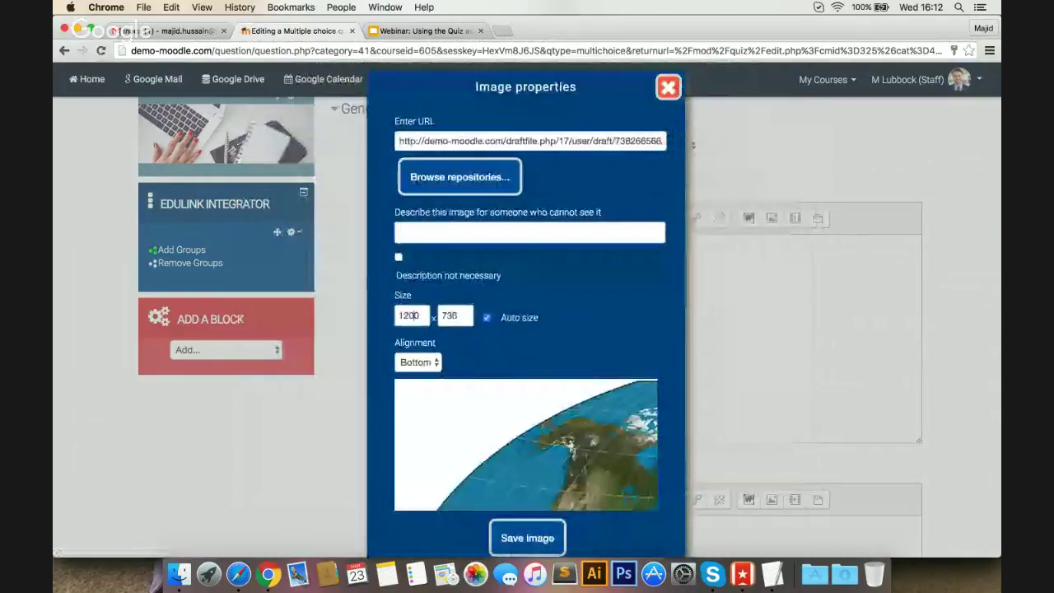
Step: Set the map image's width to 400 with auto size, mark the description as not necessary, and save it into the question text
double_click(413, 315)
text(400)
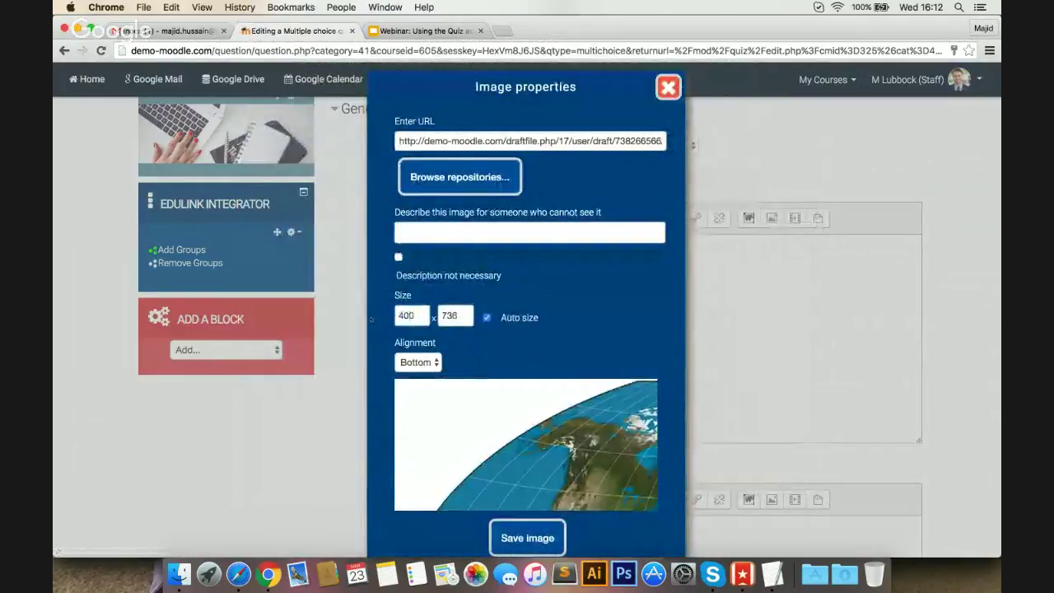
key(Tab)
click(398, 256)
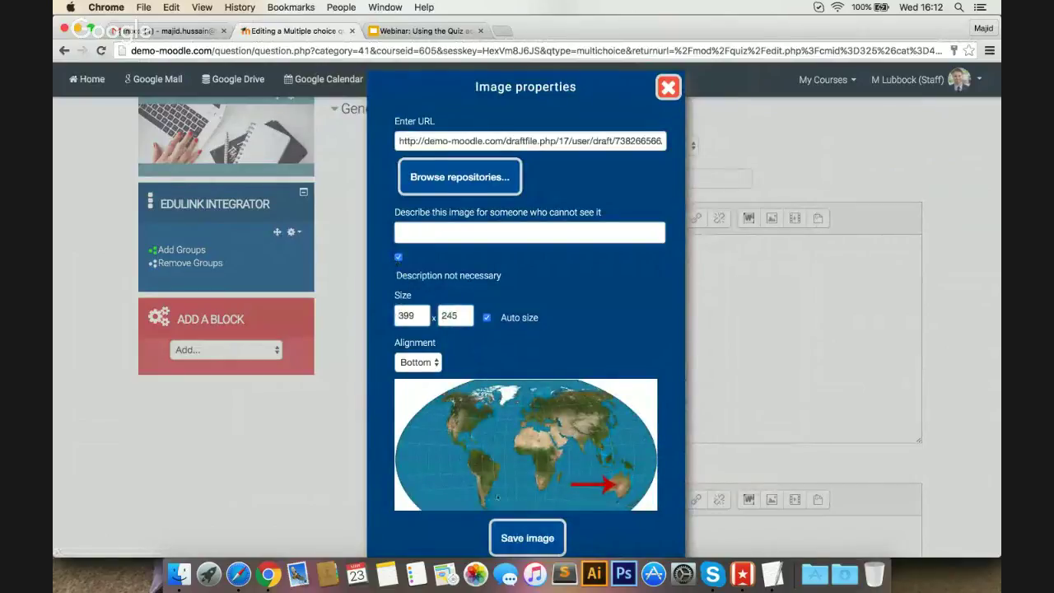
key(Return)
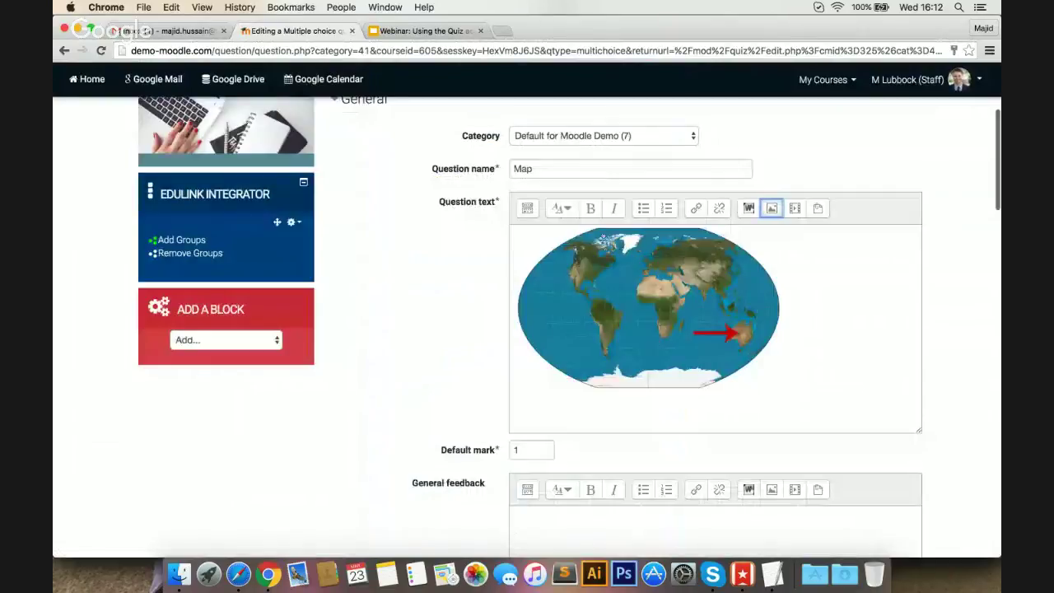
click(647, 404)
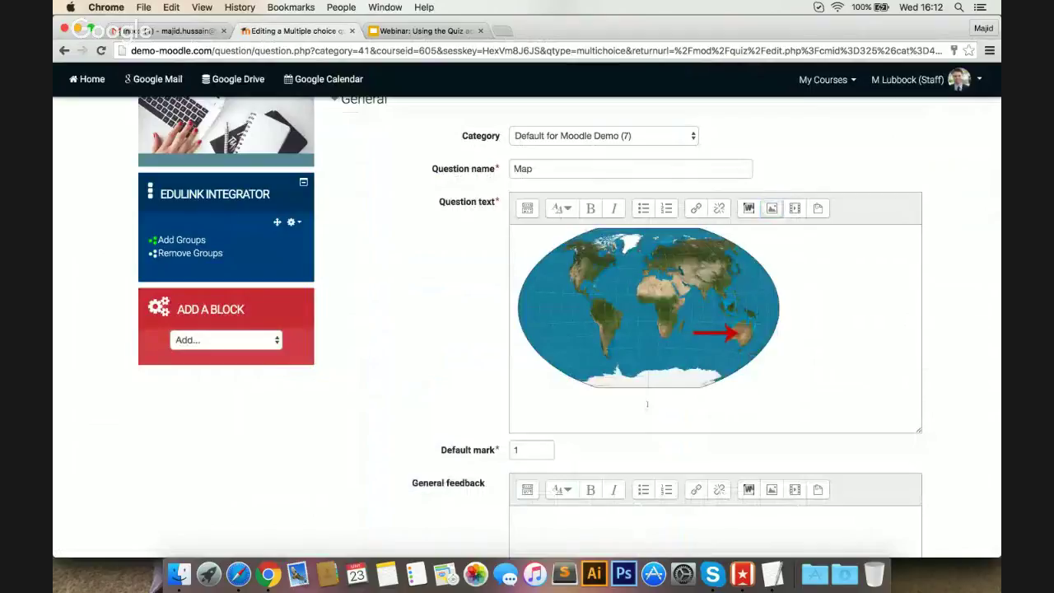
Step: Copy the line "Which country is the red arrow below pointing at?" from the quiz-questions document in TextEdit into the question text beneath the map image
key(super+Tab)
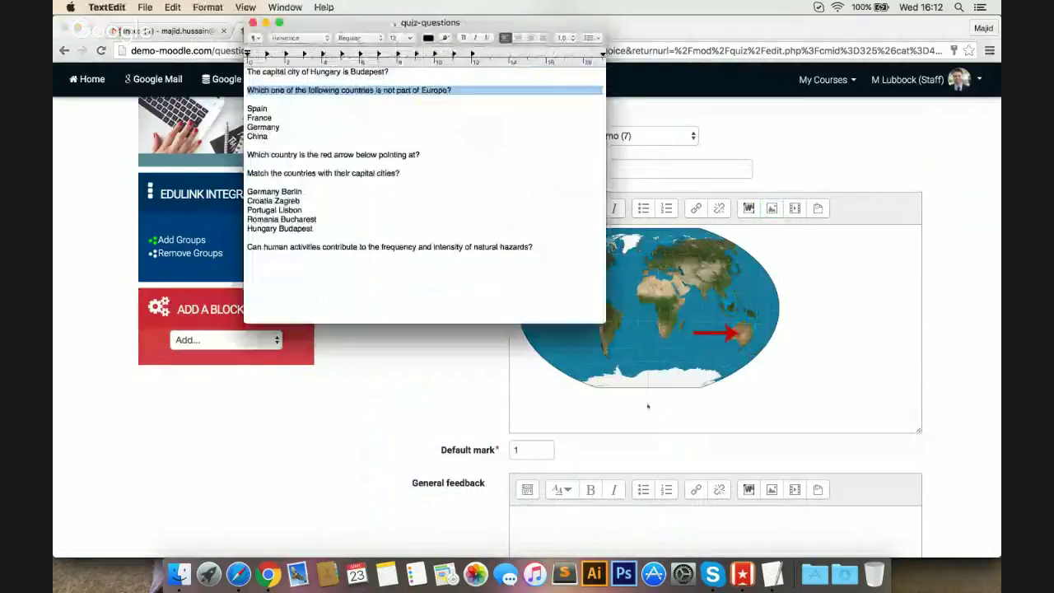
triple_click(379, 154)
key(super+c)
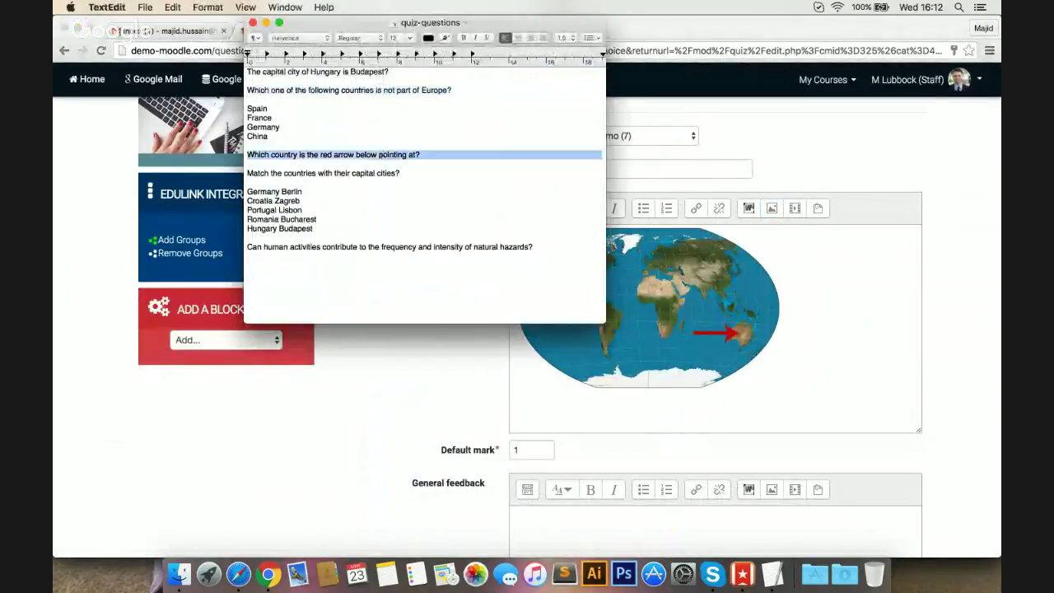
click(613, 402)
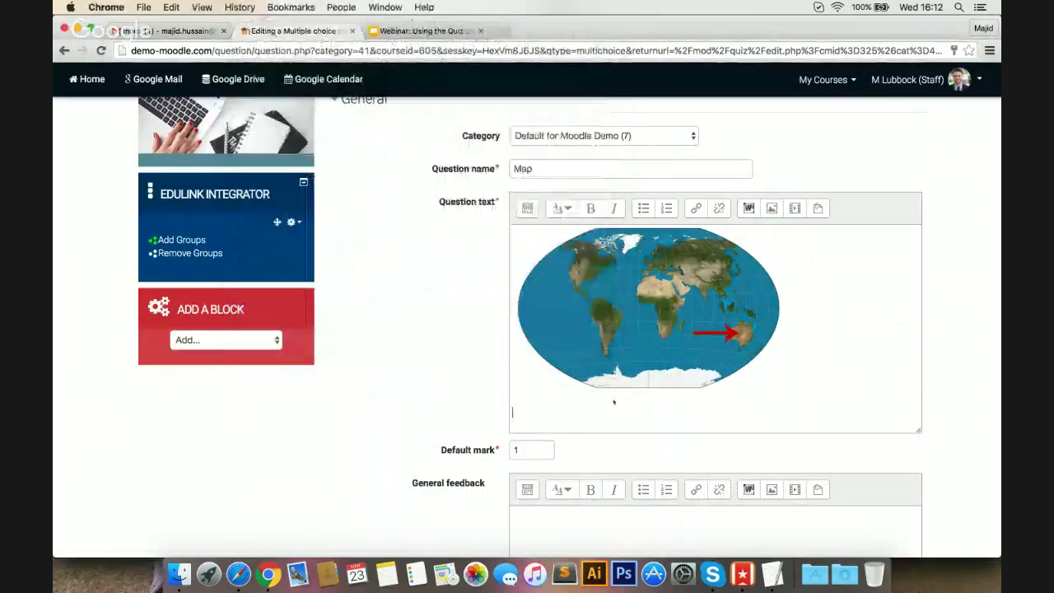
click(613, 400)
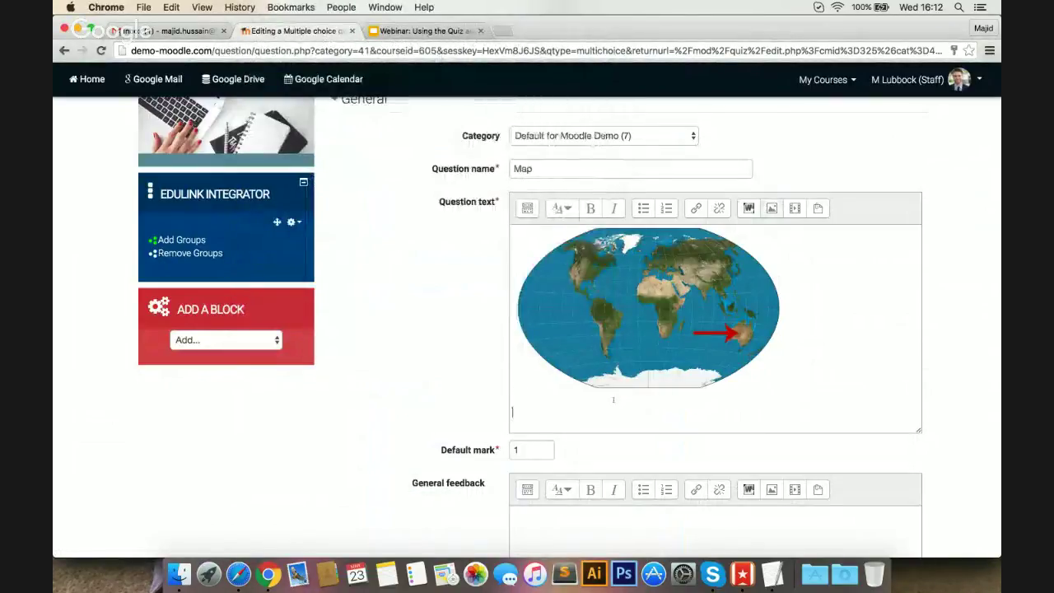
key(super+v)
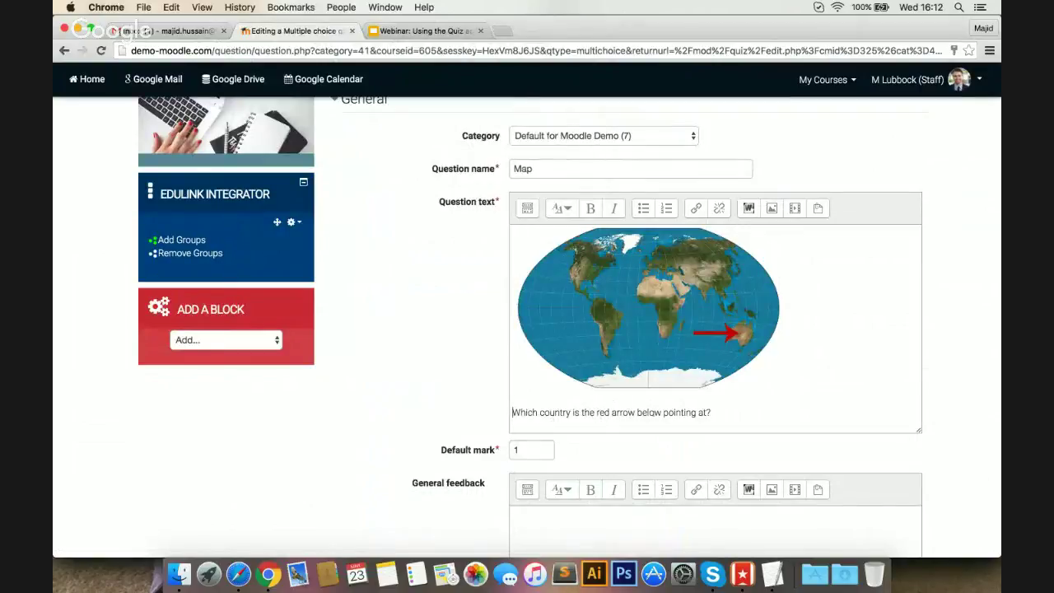
Step: Replace the word "below" with "above" in the question sentence under the map
triple_click(671, 412)
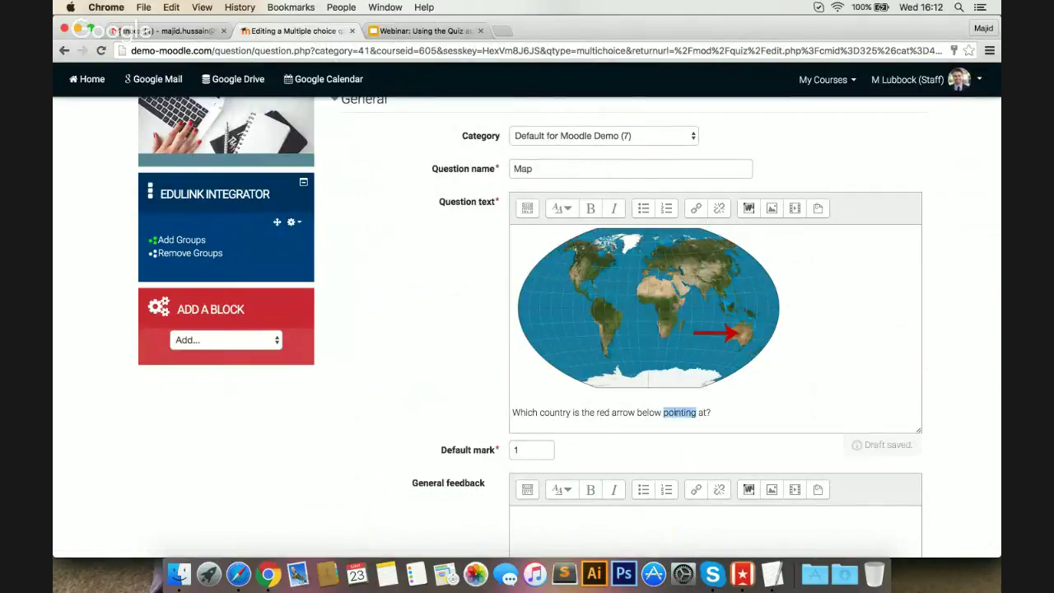
double_click(650, 411)
text(above)
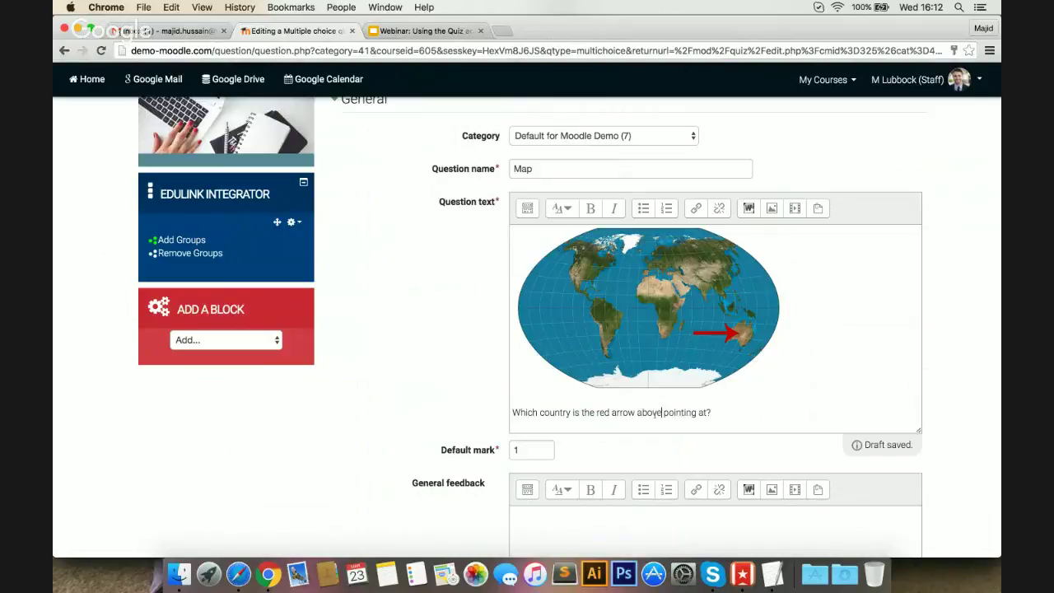
Step: Fill in Choice 1 as "Australia" with a grade of 100% and the feedback "Well done!"
scroll(444, 359, down, 5)
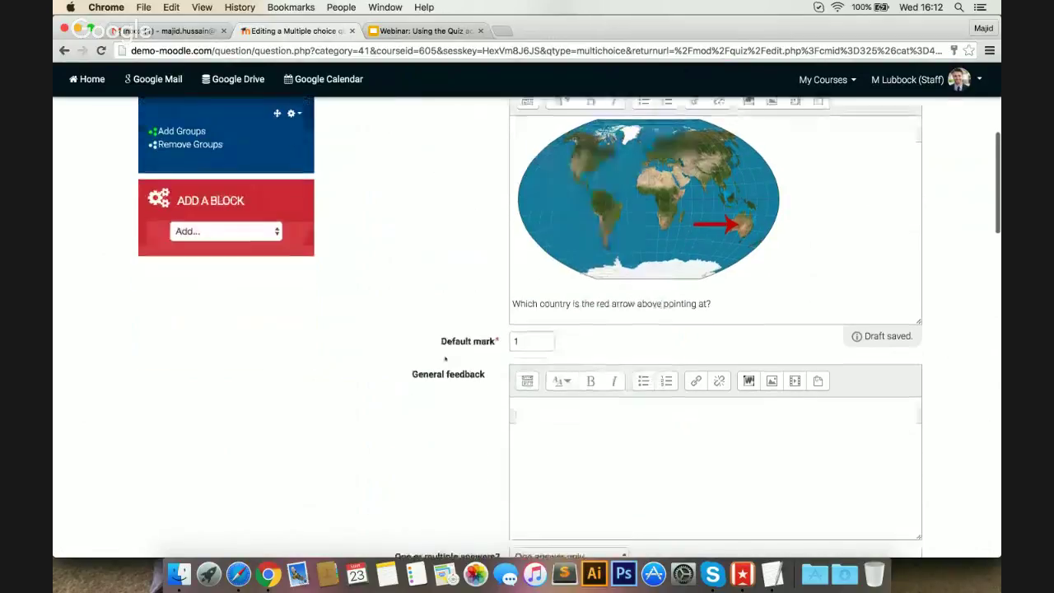
scroll(444, 359, down, 1)
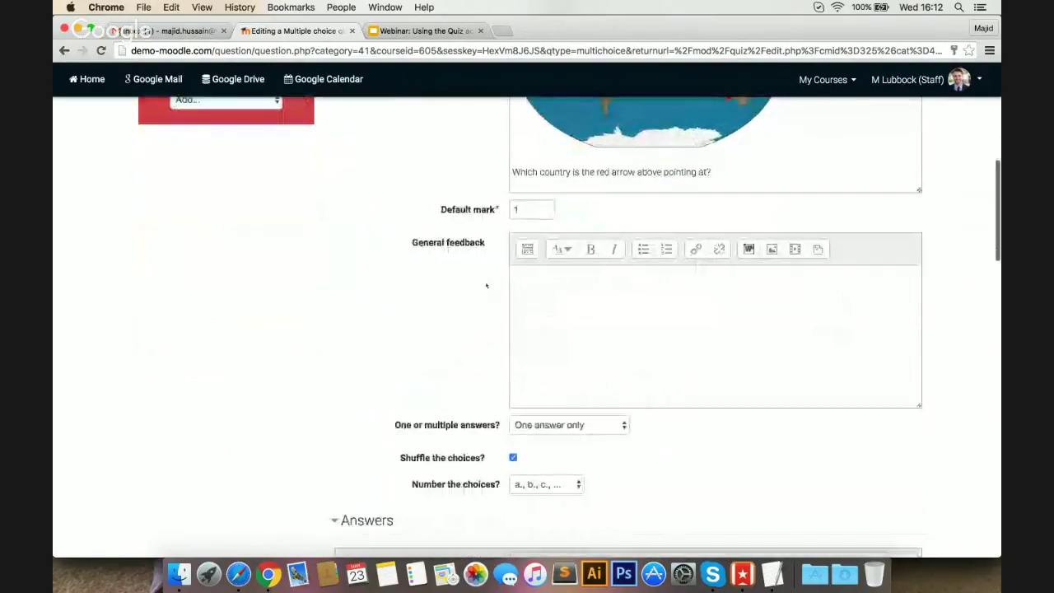
scroll(486, 288, down, 3)
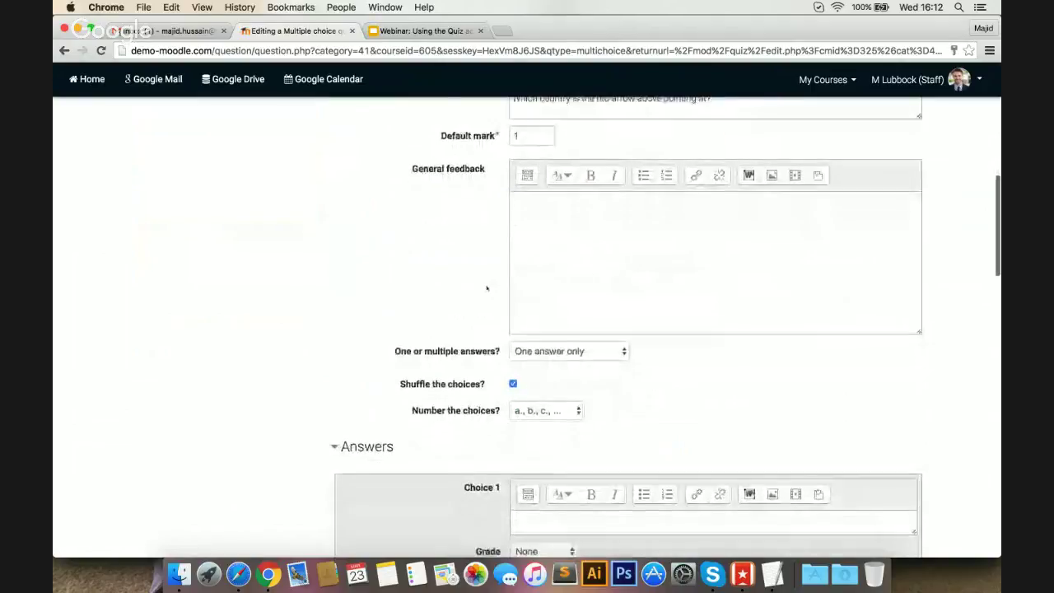
scroll(487, 288, down, 4)
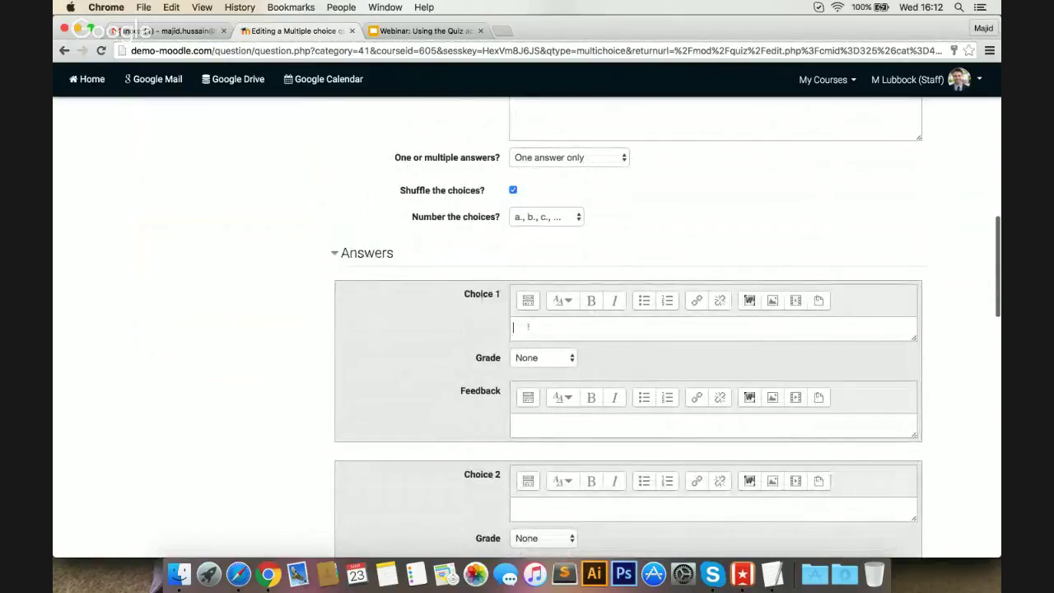
text(ustralia)
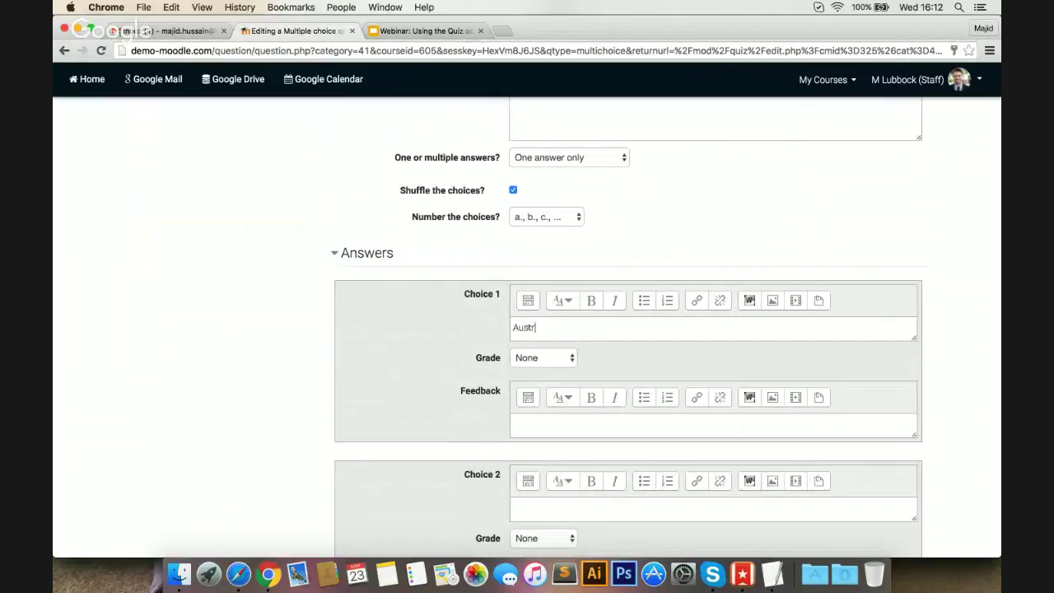
click(538, 359)
click(531, 370)
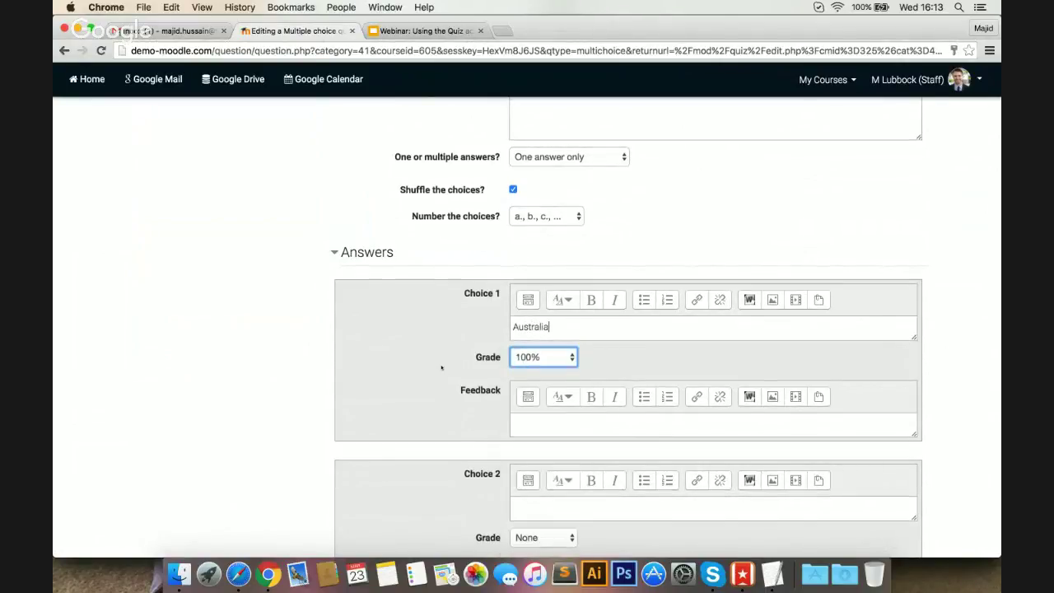
scroll(442, 368, down, 2)
click(581, 366)
text(W)
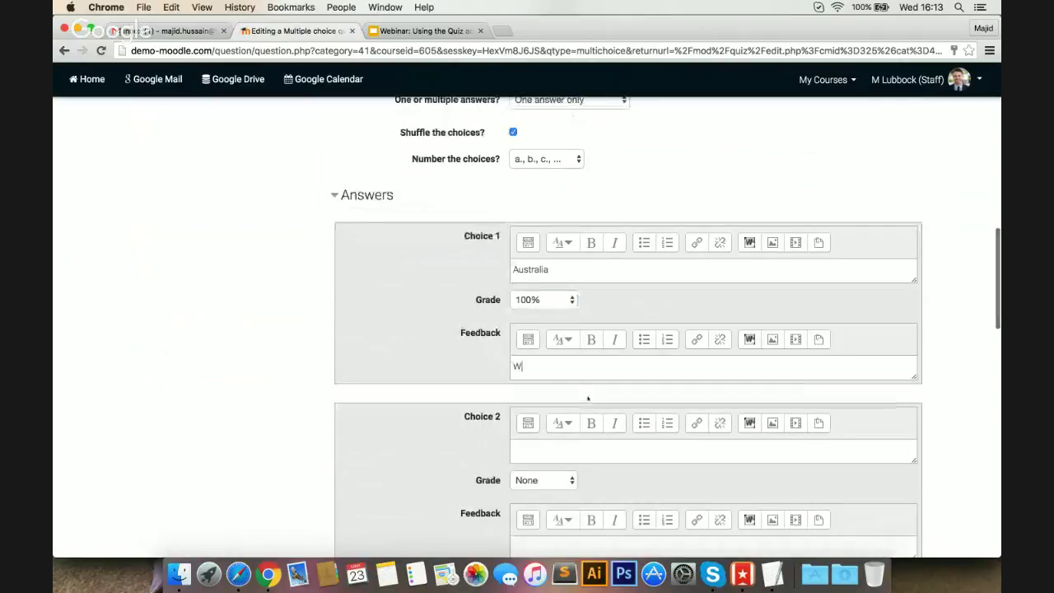
text(ell done!)
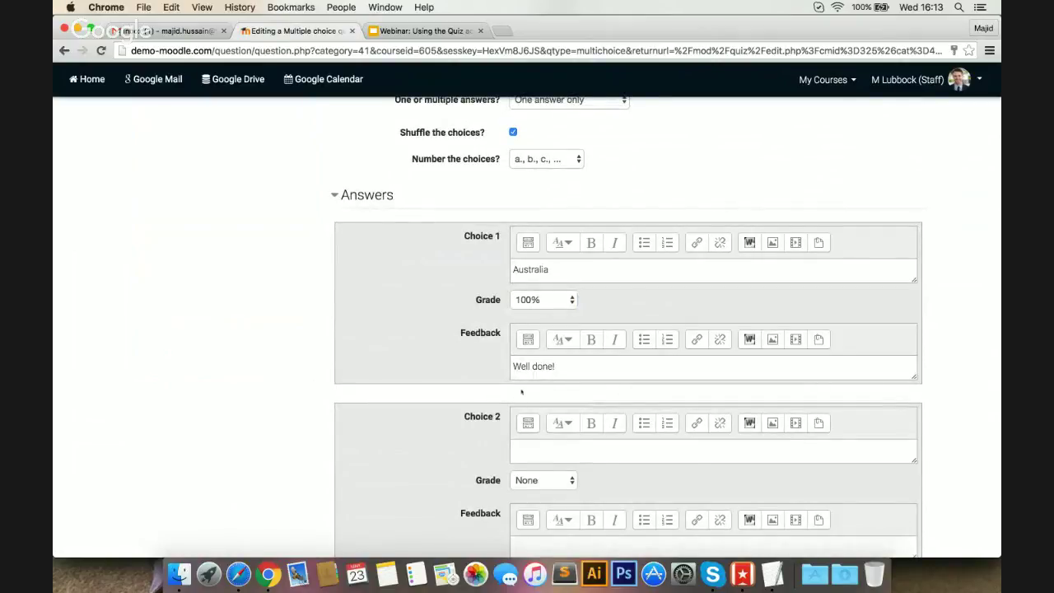
Step: Fill in Choice 2 as "Japan" with the feedback "Wrong answer! Australia is the right answer!"
scroll(521, 392, down, 3)
click(546, 355)
text(Japan)
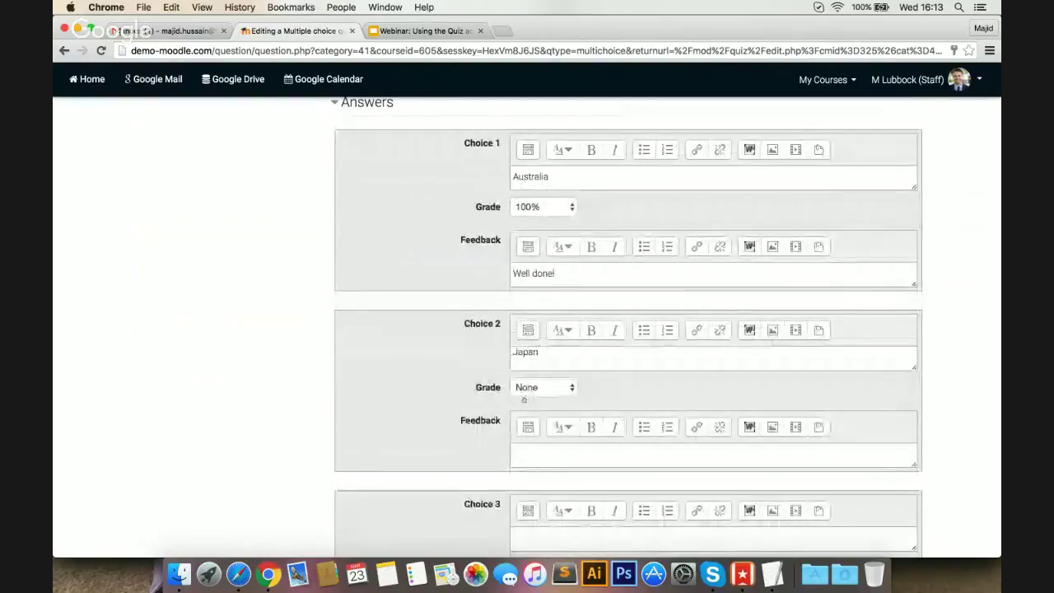
scroll(535, 395, down, 1)
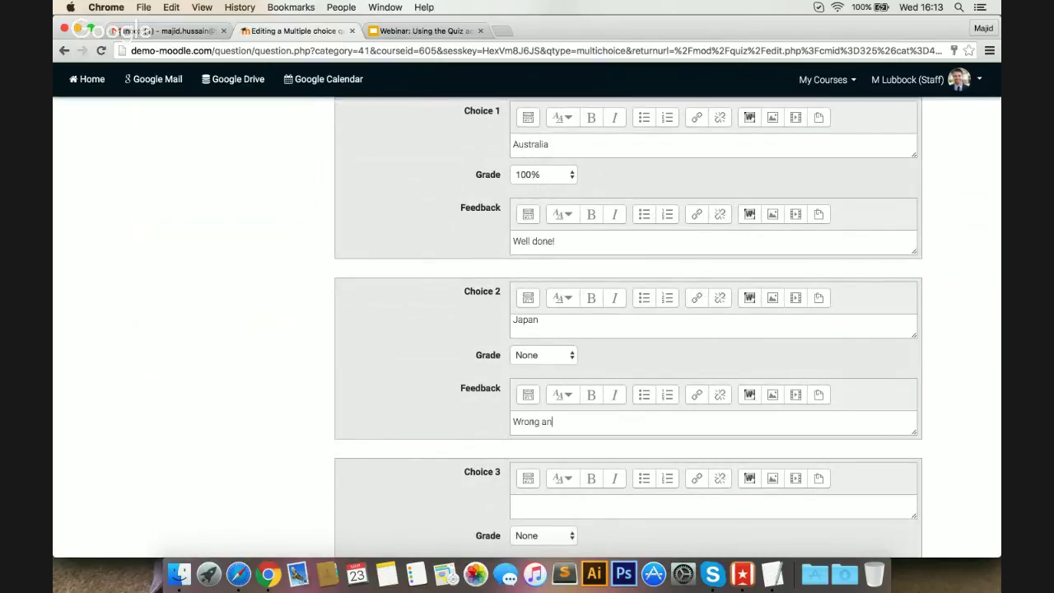
text(r! Australia is the right answer!)
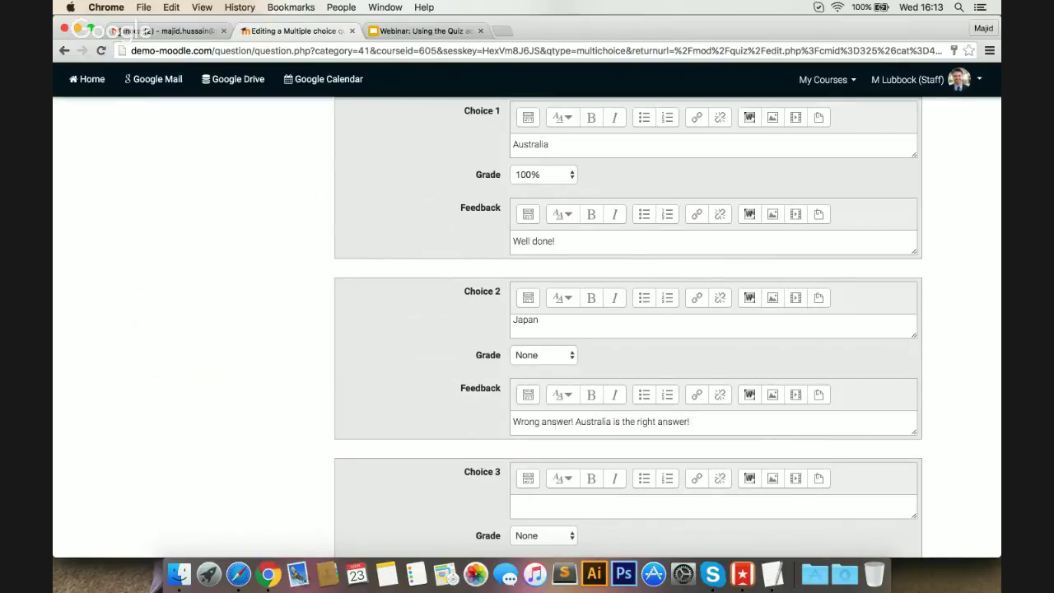
Step: Fill in Choice 3 as "Malaysia" and reuse Choice 2's wrong-answer feedback for it by copying
triple_click(563, 421)
key(super+c)
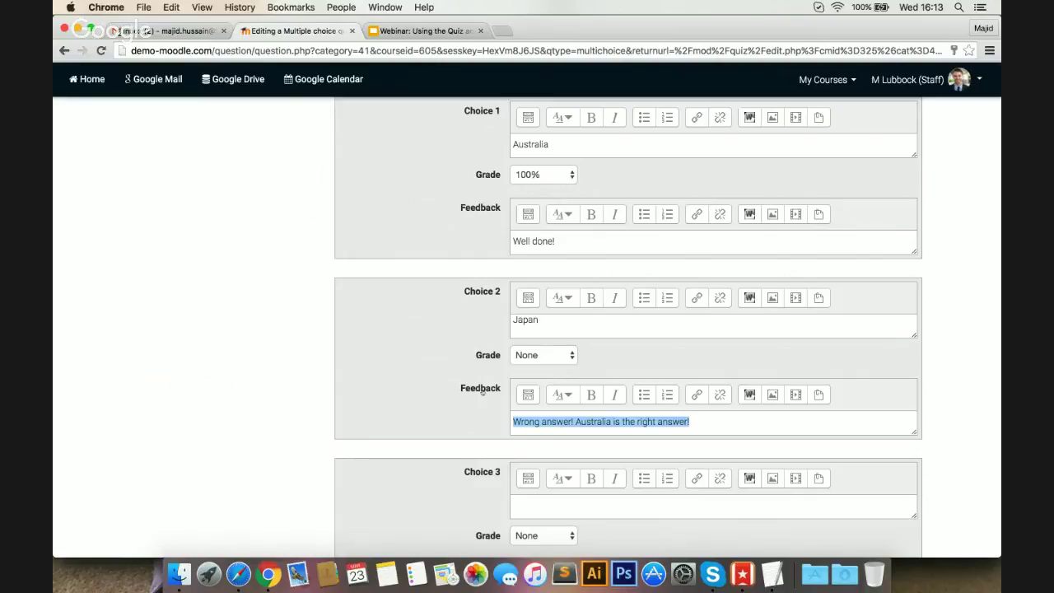
scroll(461, 362, down, 3)
click(537, 397)
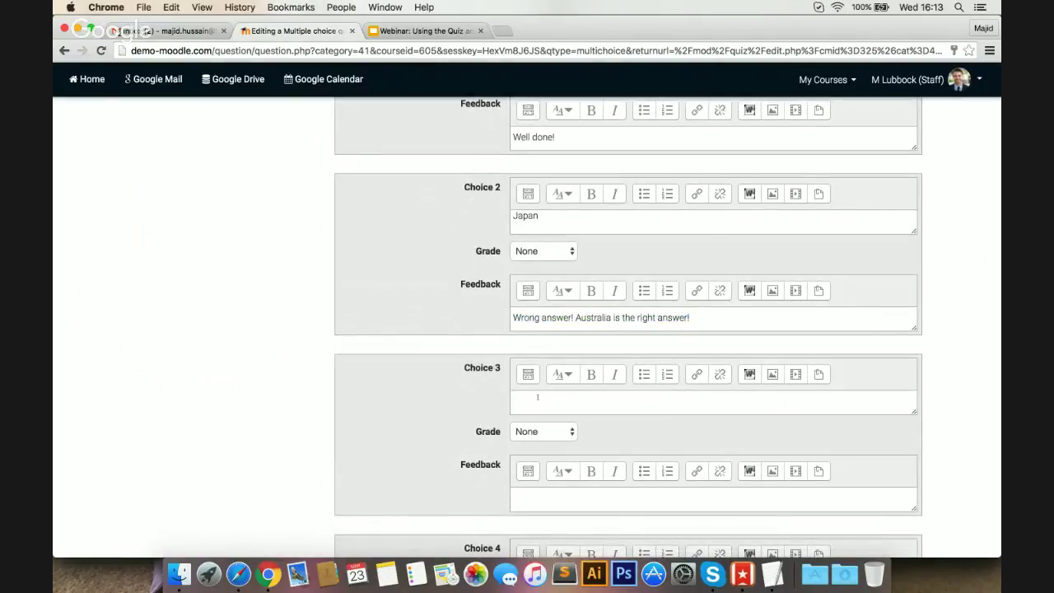
text(Malaysia)
scroll(441, 368, down, 2)
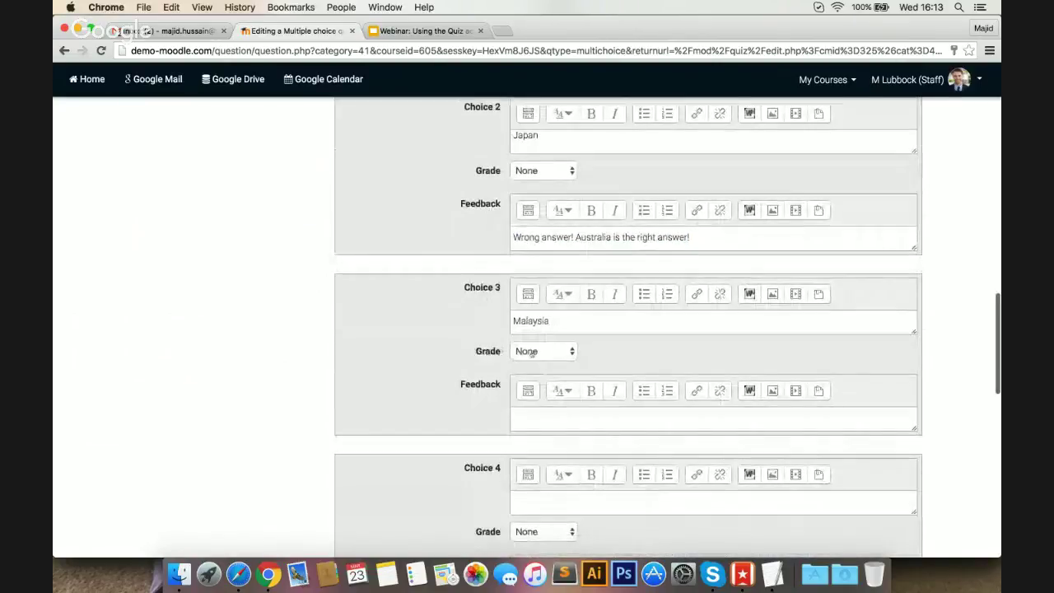
click(556, 416)
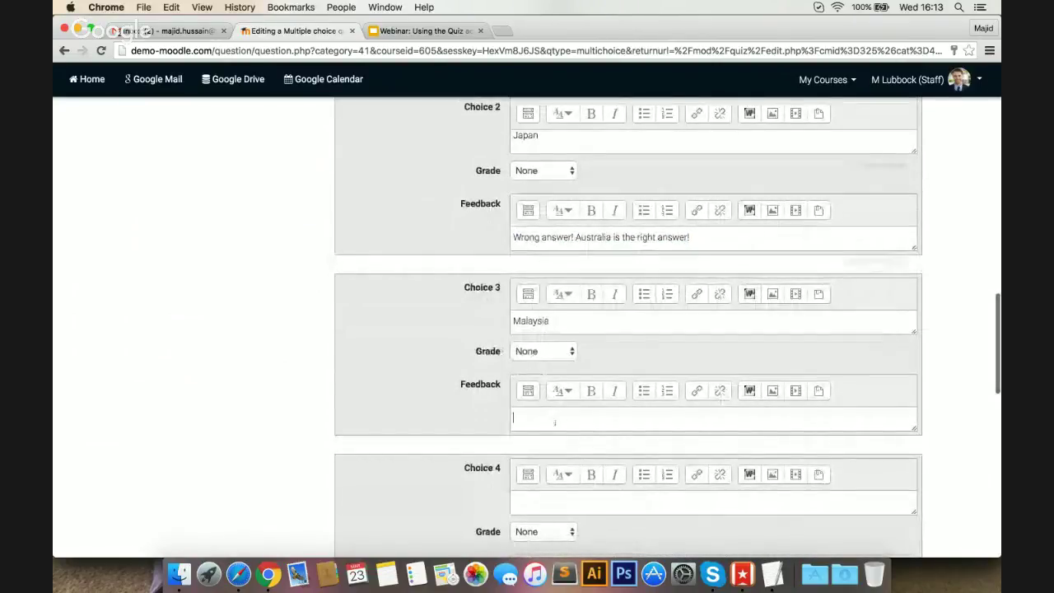
key(super+v)
Step: Fill in Choice 4 as "Thailand" with the same copied wrong-answer feedback
scroll(418, 352, down, 3)
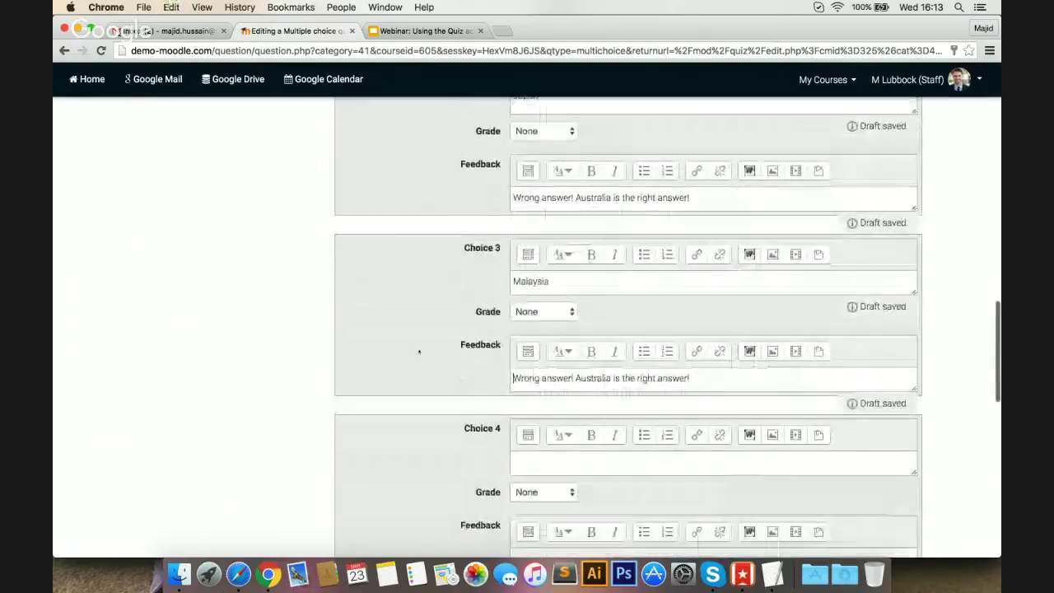
click(529, 361)
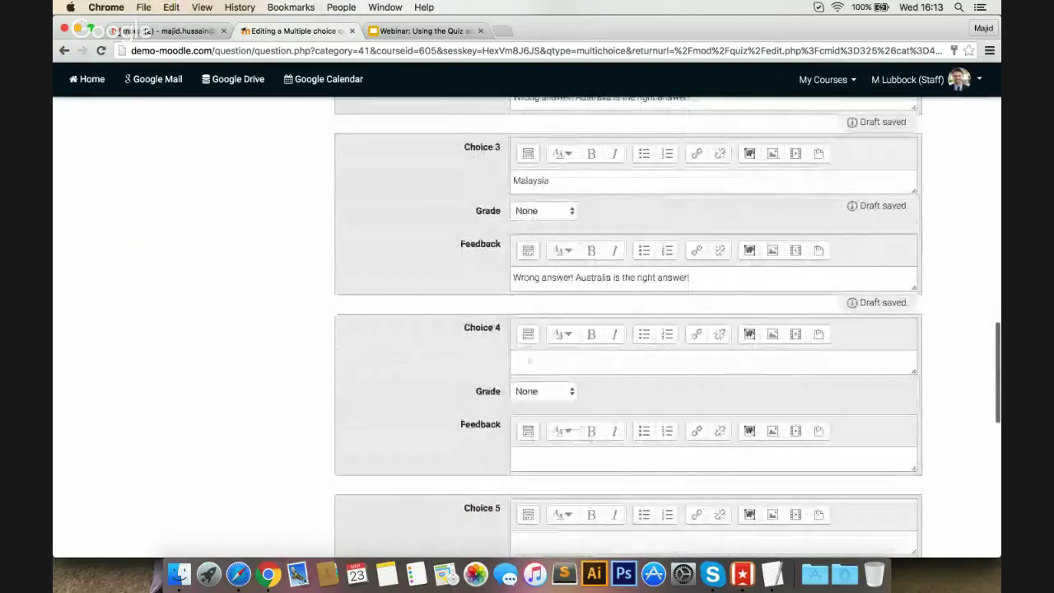
text(Thailand)
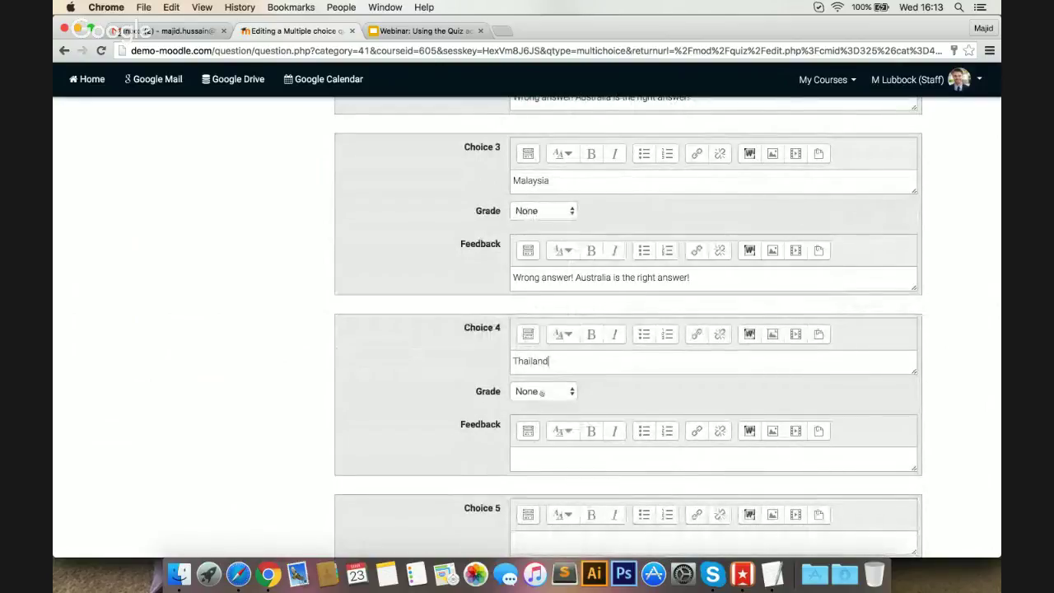
scroll(541, 392, down, 1)
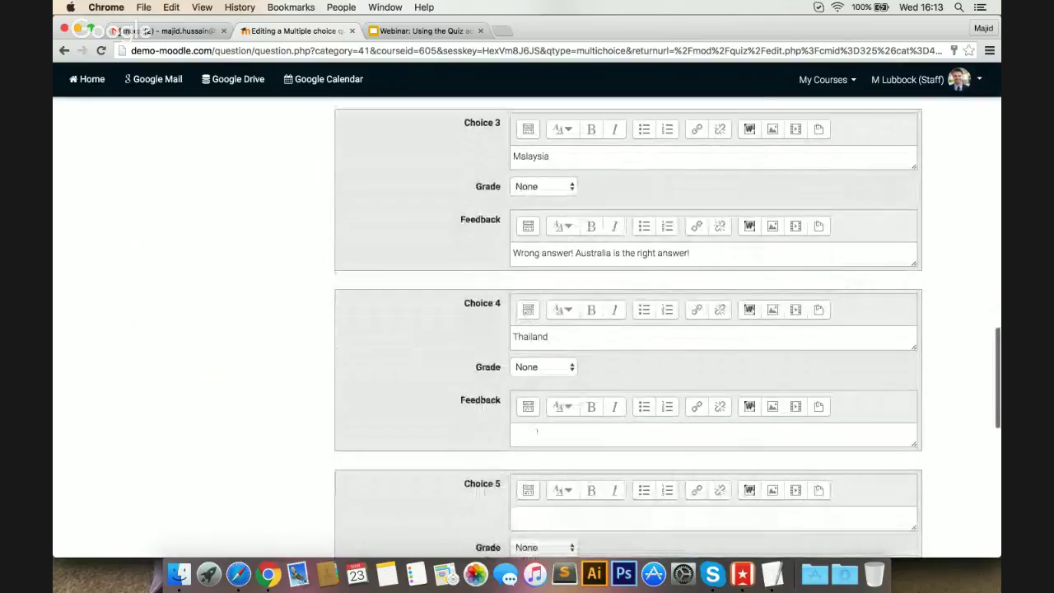
key(super+v)
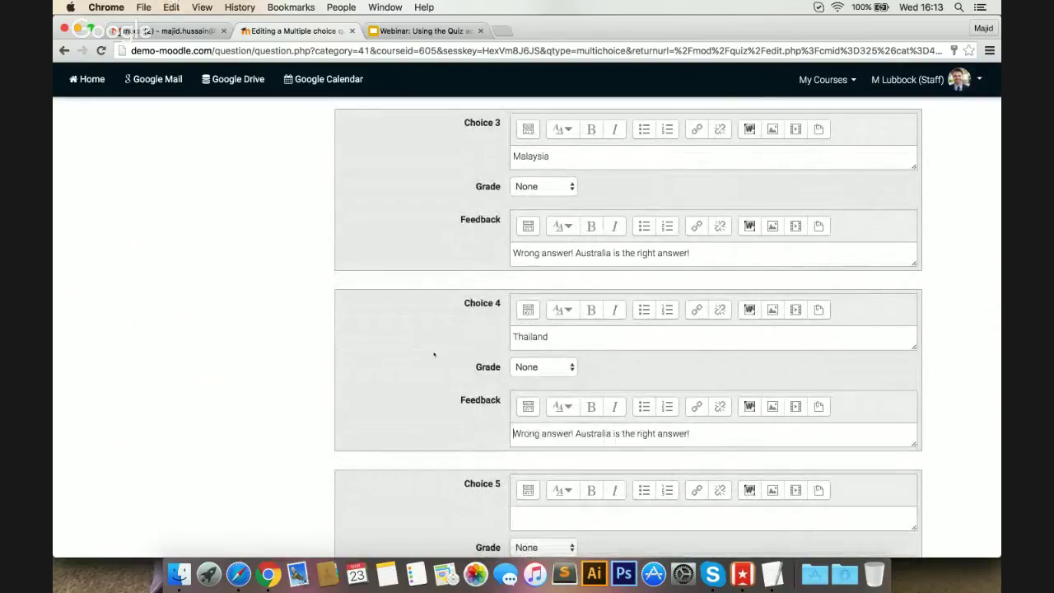
Step: Leave Choice 5 empty and save the Map question, returning to the quiz editing page
scroll(434, 354, down, 6)
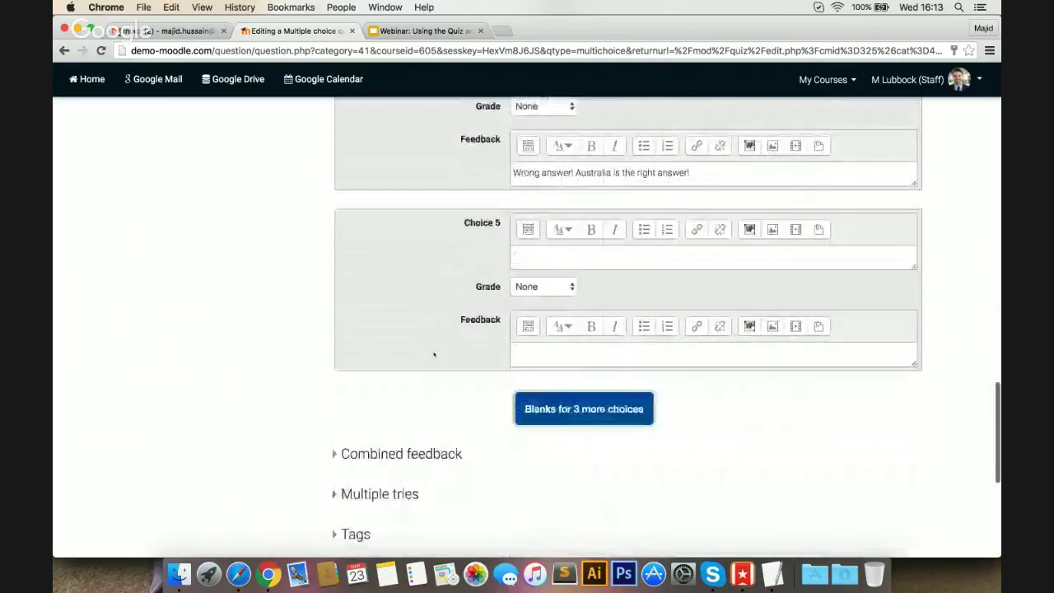
scroll(434, 354, down, 4)
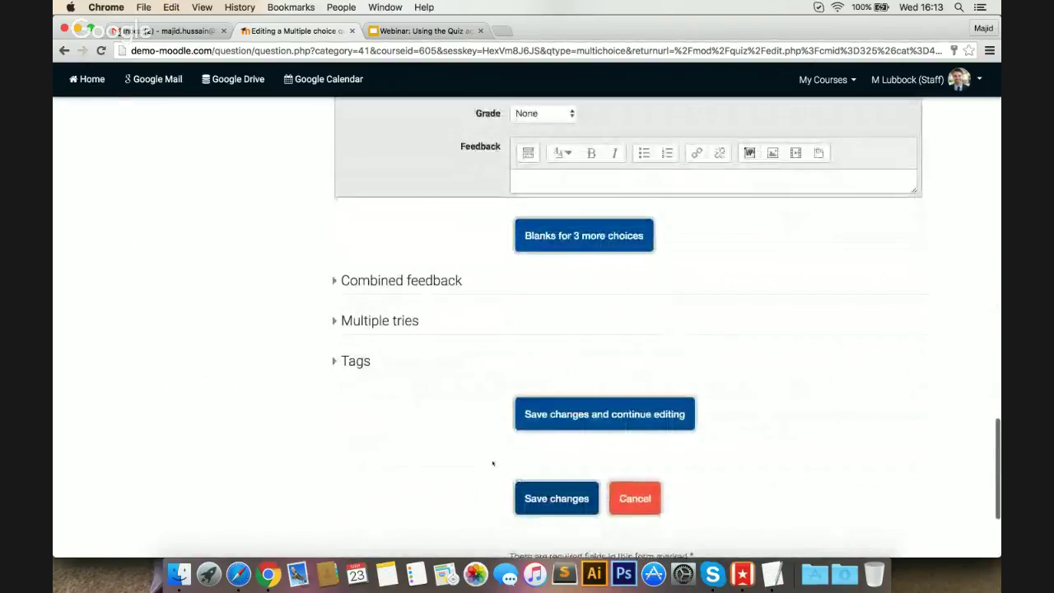
click(533, 498)
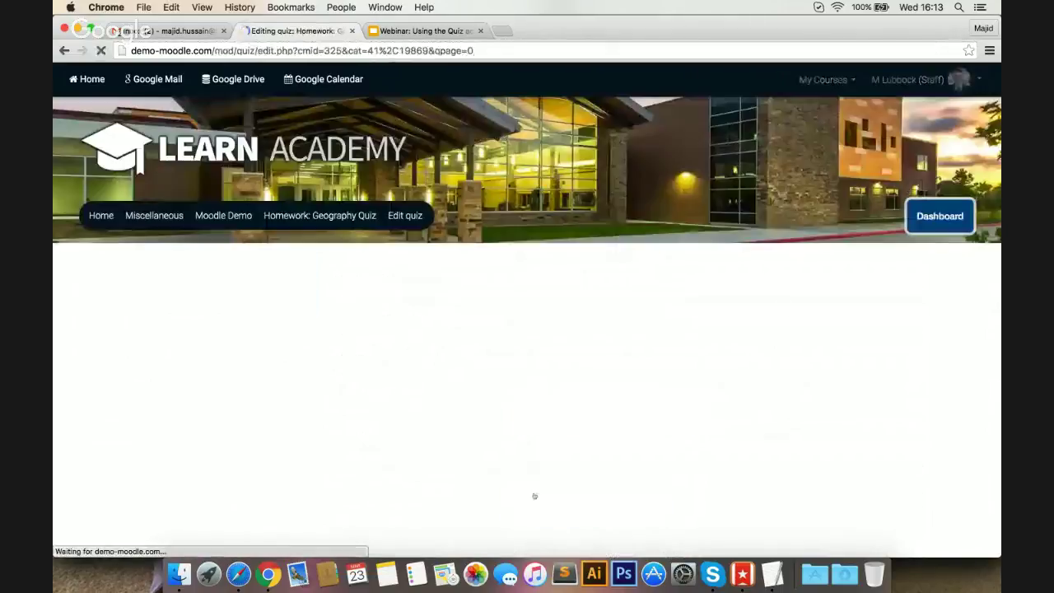
Step: Preview the Map question from the quiz's question list, check its image and answer choices, and close the preview
scroll(628, 288, down, 6)
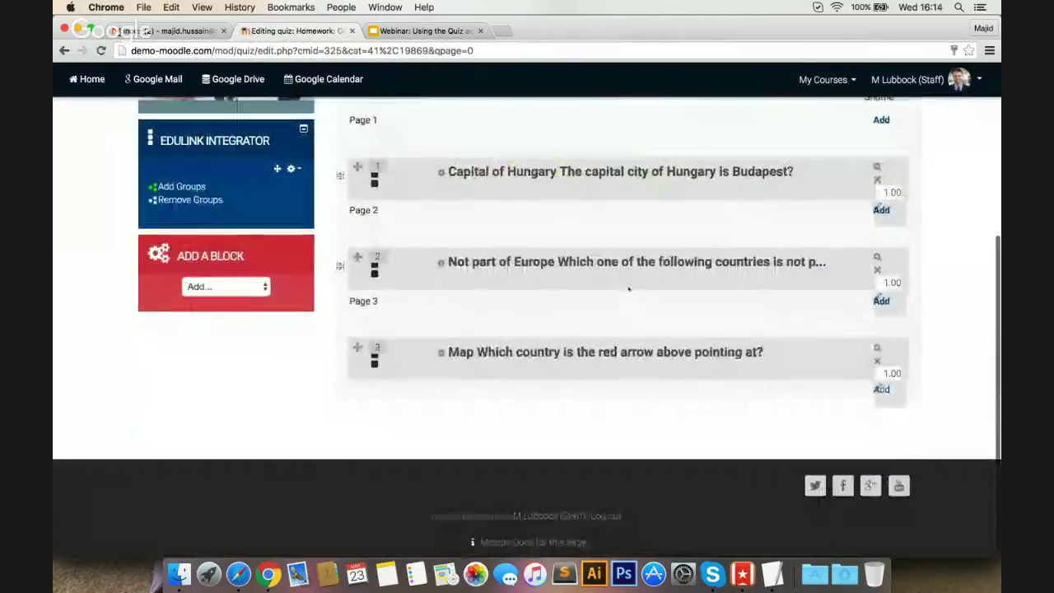
scroll(628, 288, down, 1)
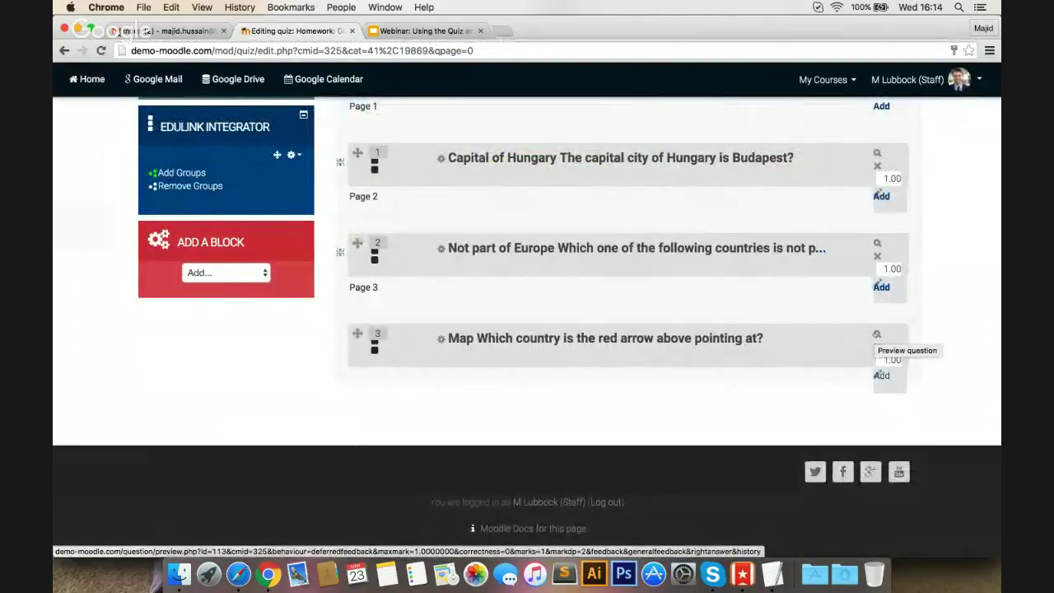
click(875, 333)
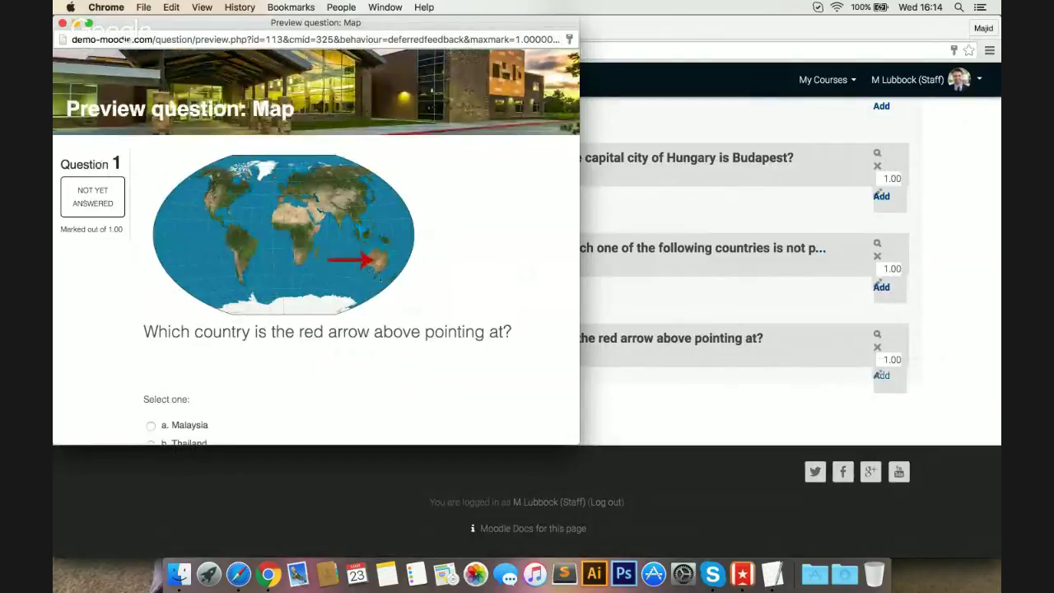
scroll(379, 280, down, 3)
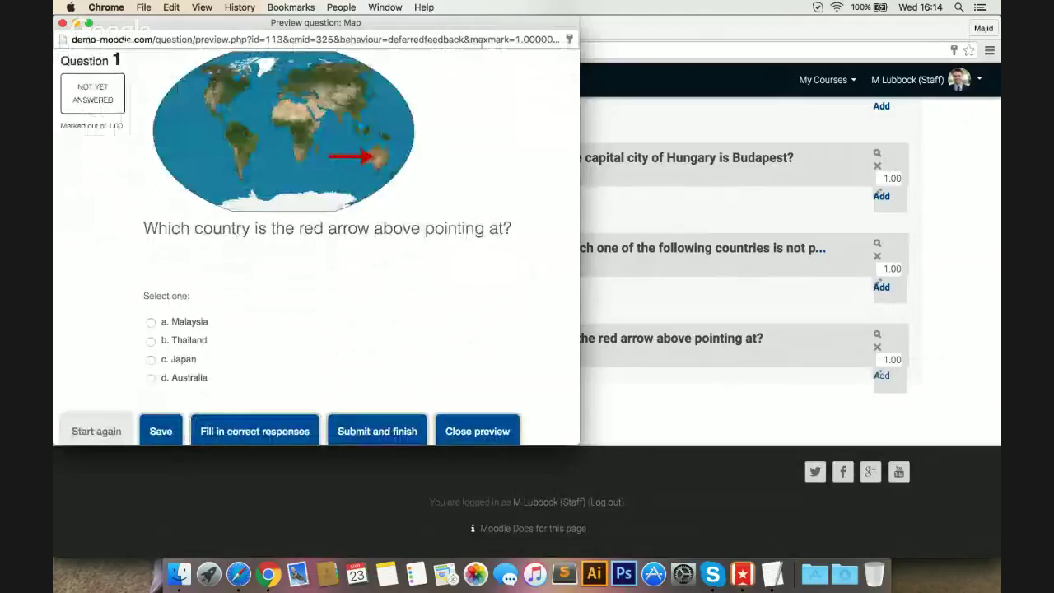
click(63, 23)
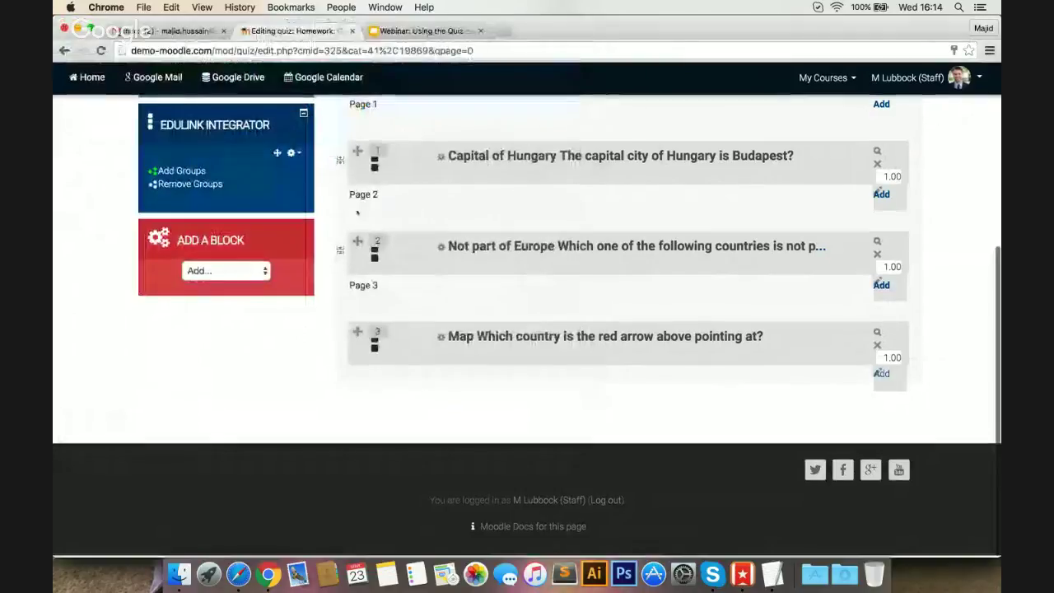
Step: Add a new True/False question after the Map question at the end of the quiz
scroll(357, 212, up, 2)
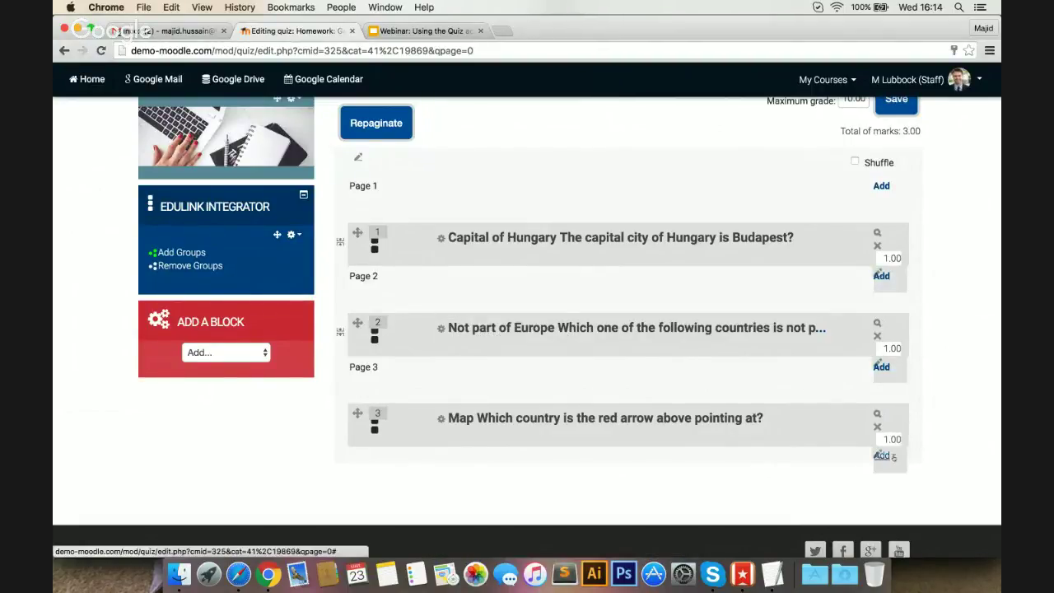
click(881, 455)
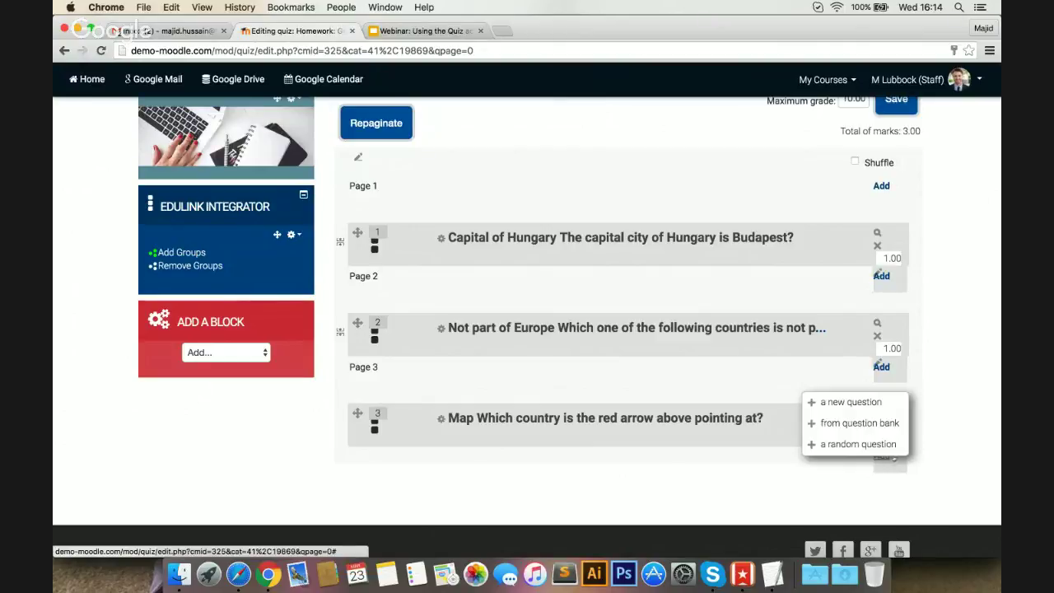
click(870, 403)
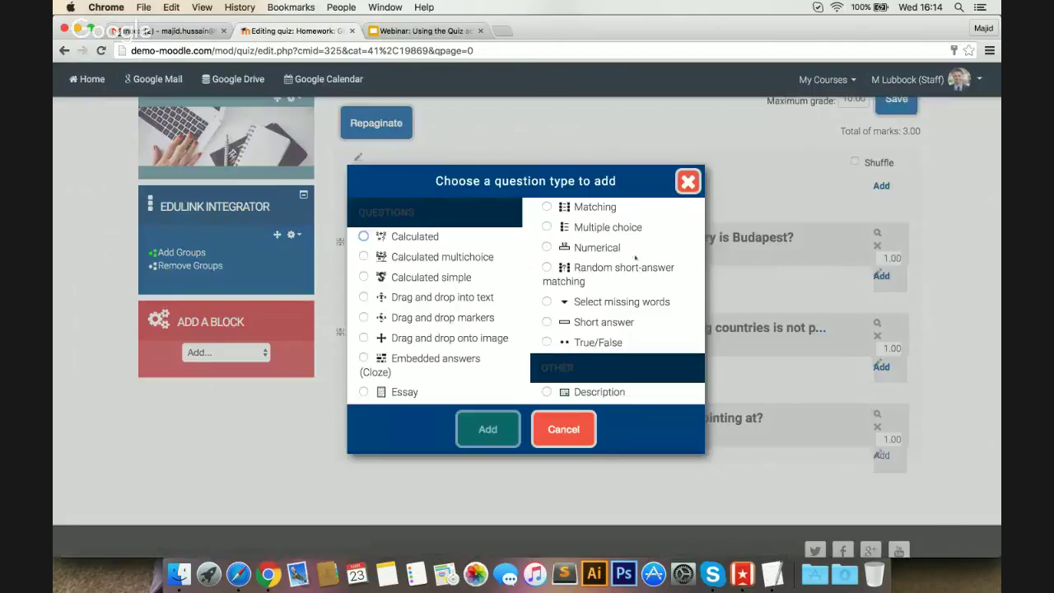
click(595, 342)
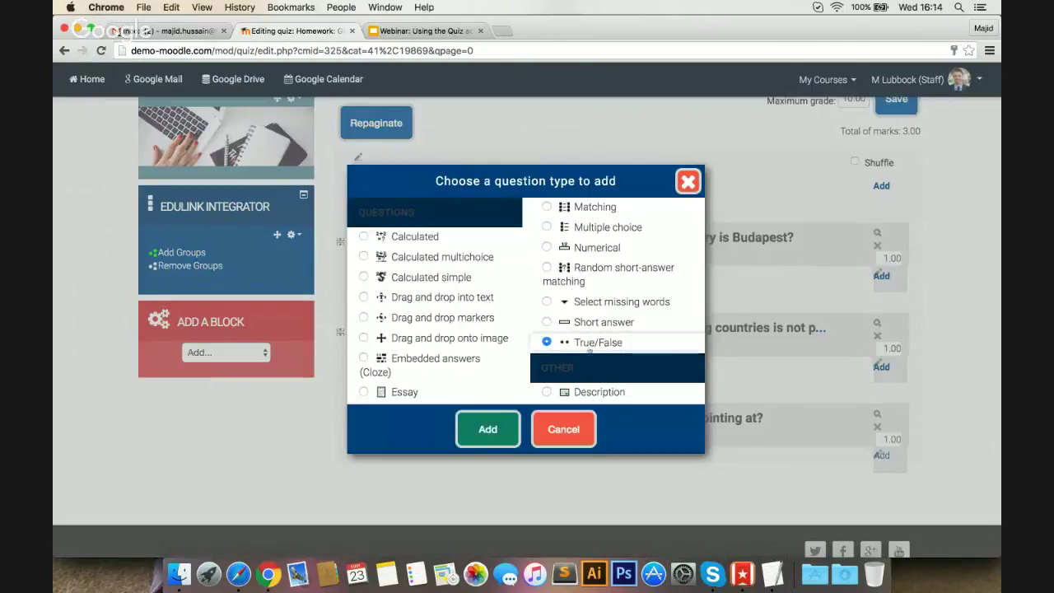
click(496, 426)
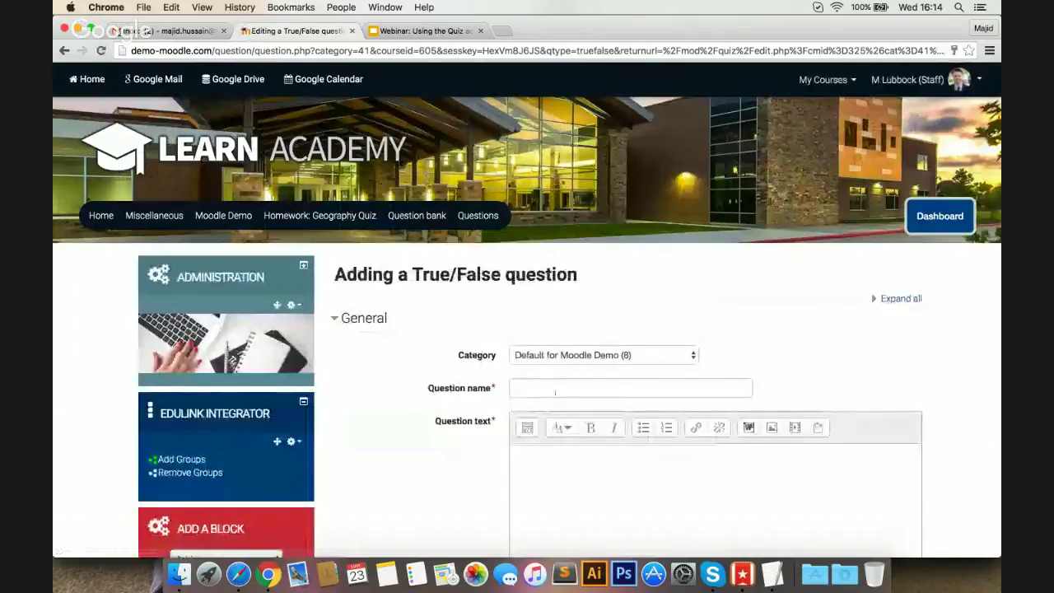
Step: Name the True/False question "Global hazards"
click(555, 393)
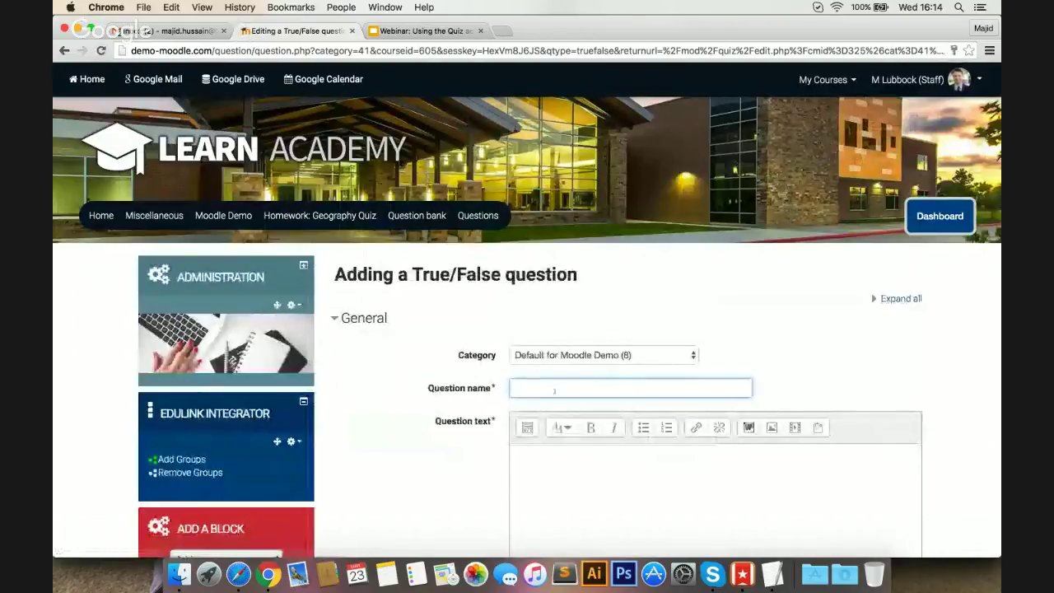
text(Global)
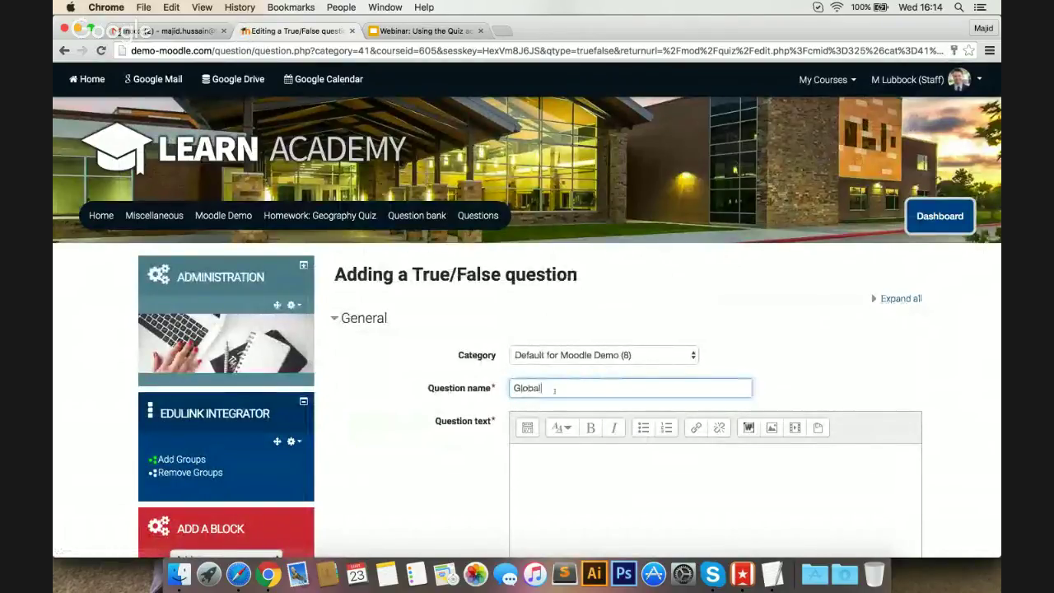
text( hazards)
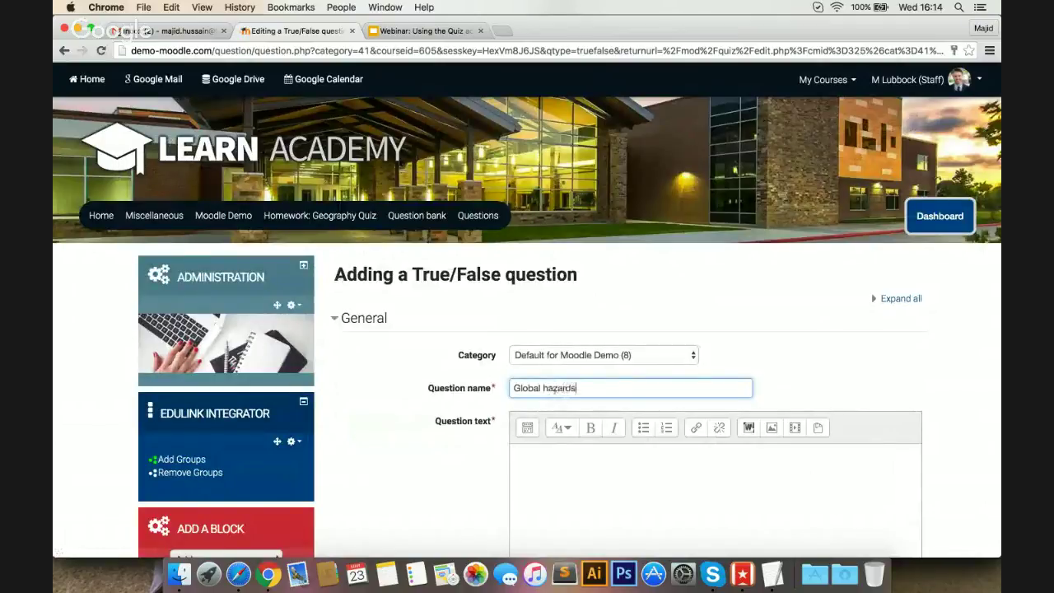
Step: Write the question text "Watch the video and answer the question below." followed by a separate line reading "Video"
scroll(389, 374, down, 3)
click(635, 309)
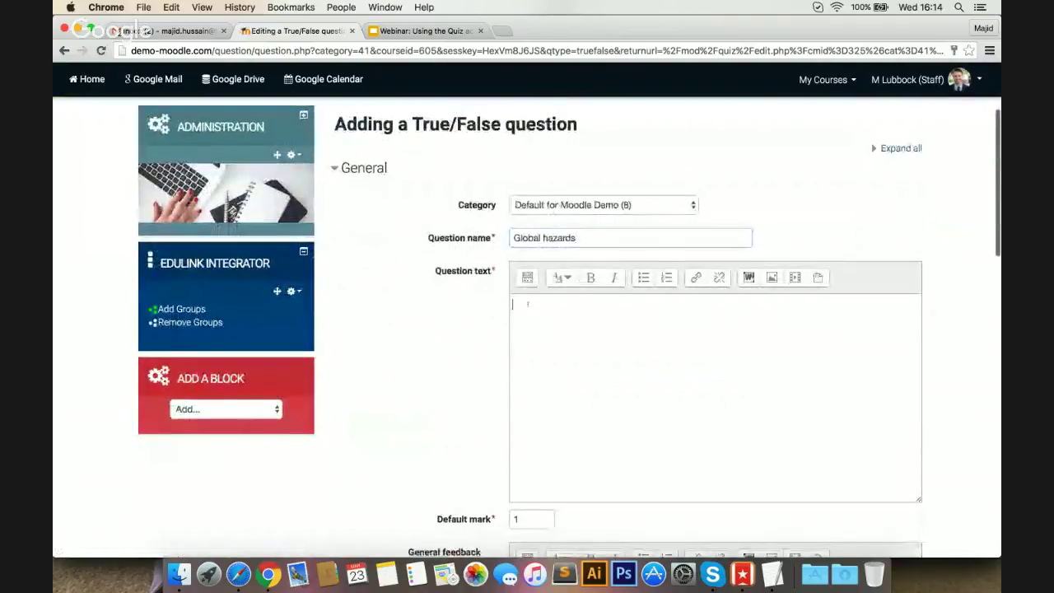
text(Wath)
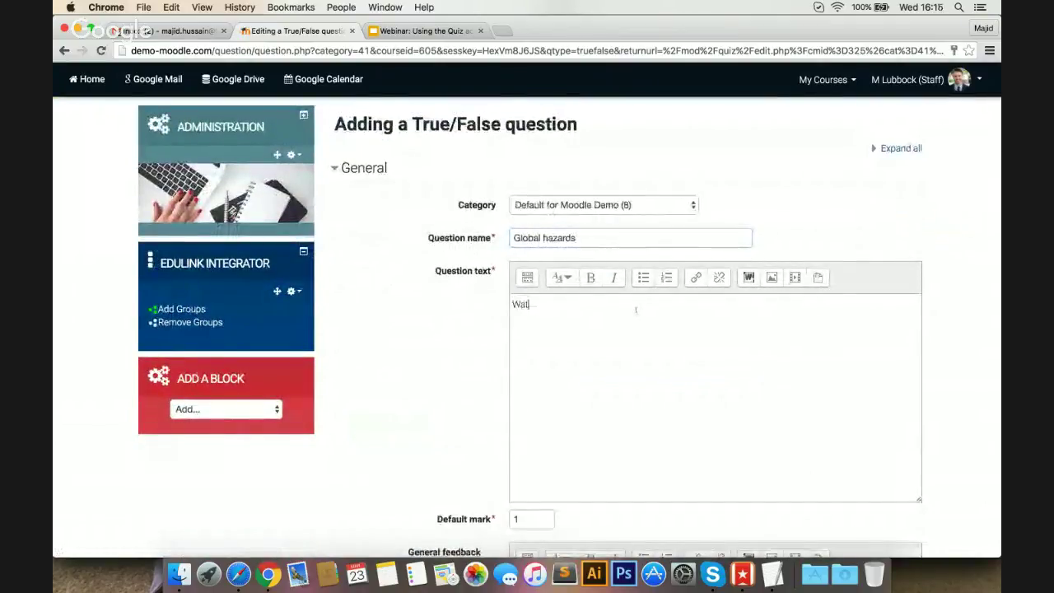
key(BackSpace)
key(BackSpace)
text(ch t)
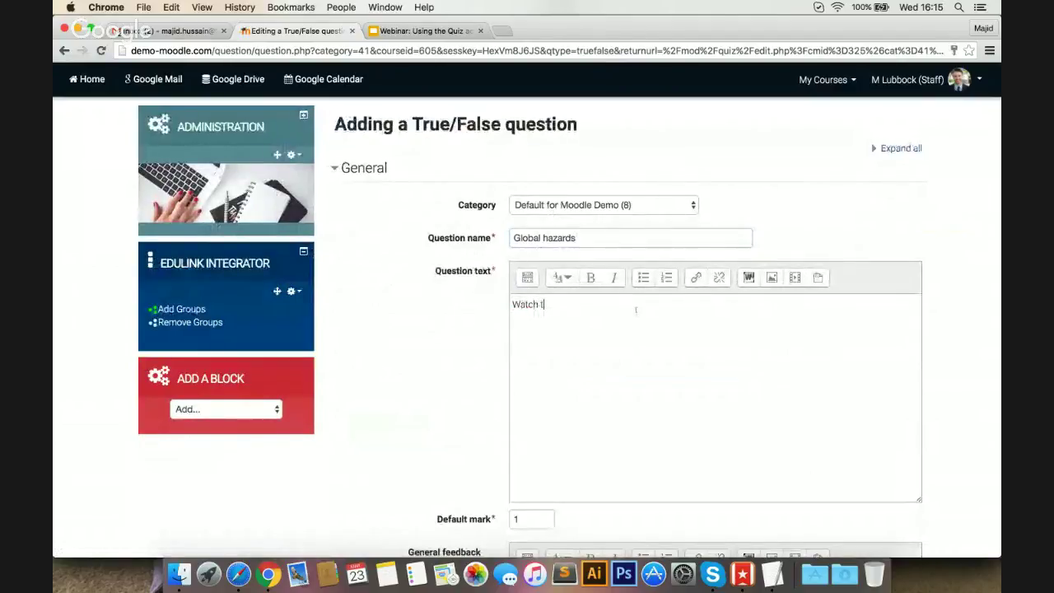
text(he video and an)
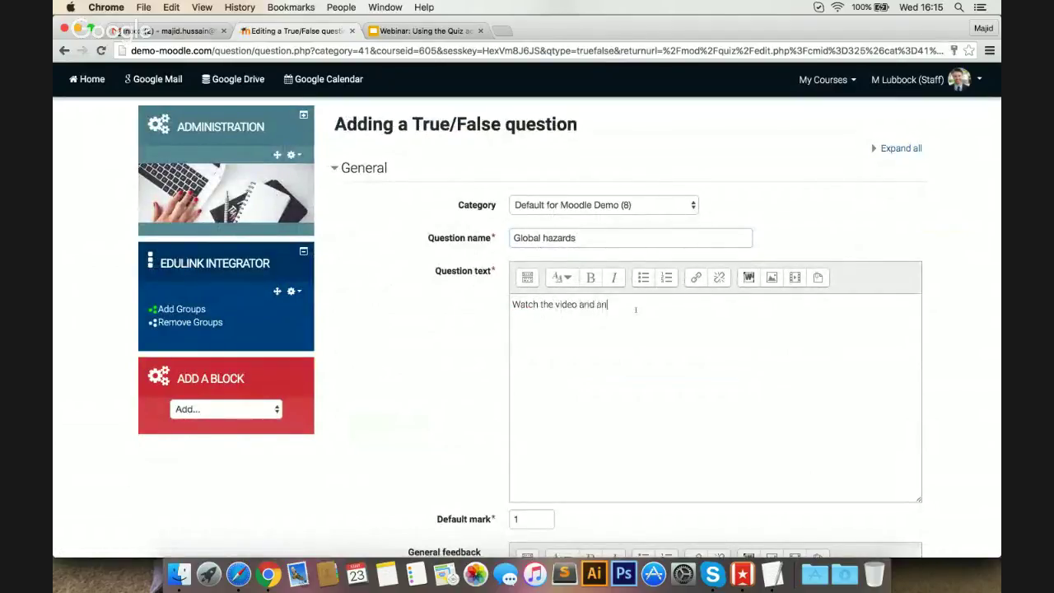
text(see)
key(BackSpace)
key(BackSpace)
text(we)
text(Video)
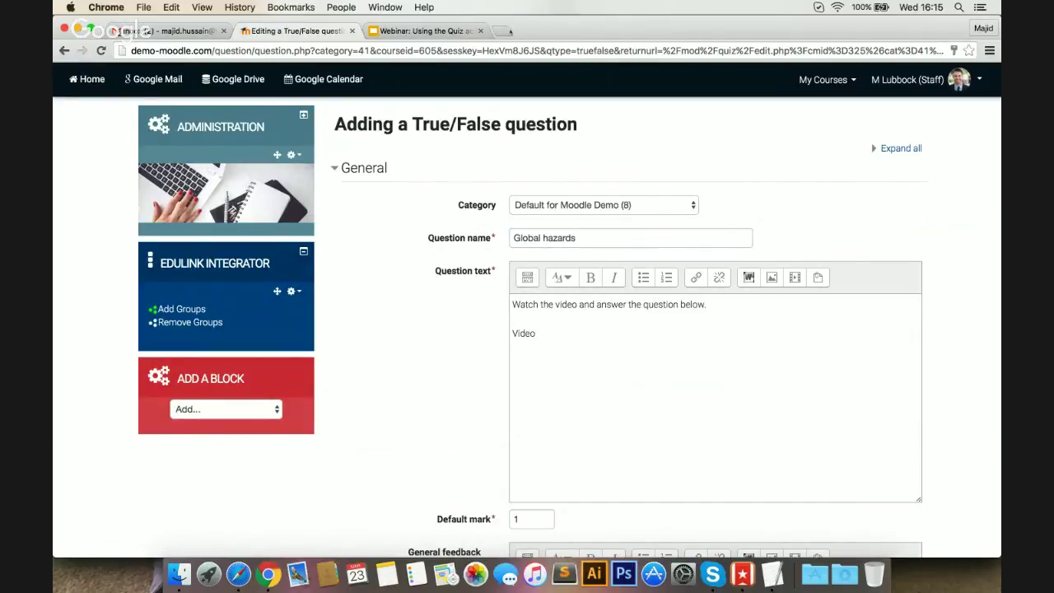
Step: Open the YouTube video "Big Idea 8: Natural Hazards Affect Humans", pause it, copy its web address and return to the question form
click(509, 31)
text(you)
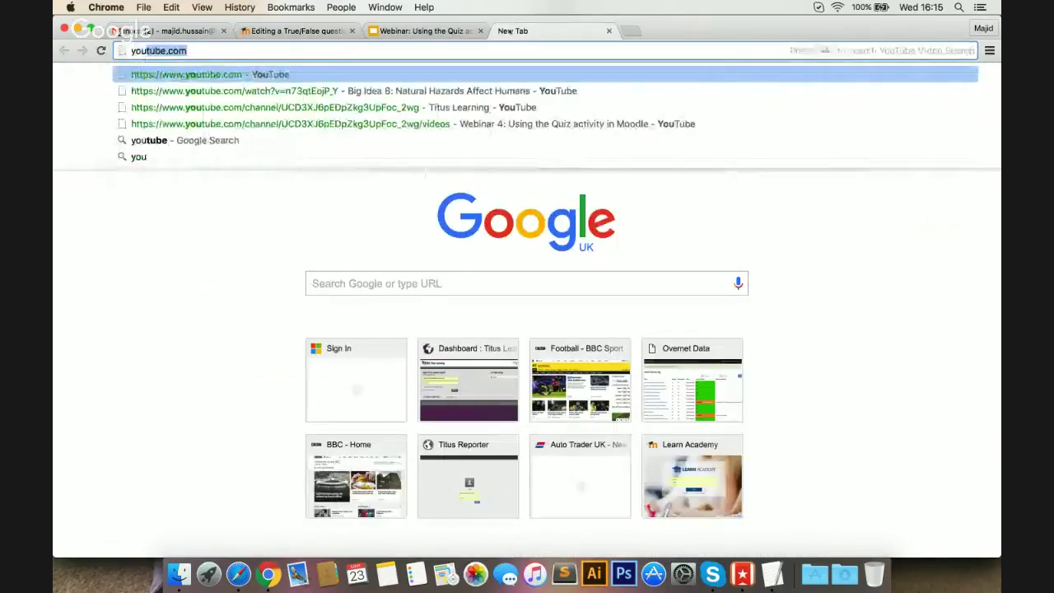
key(Down)
key(Return)
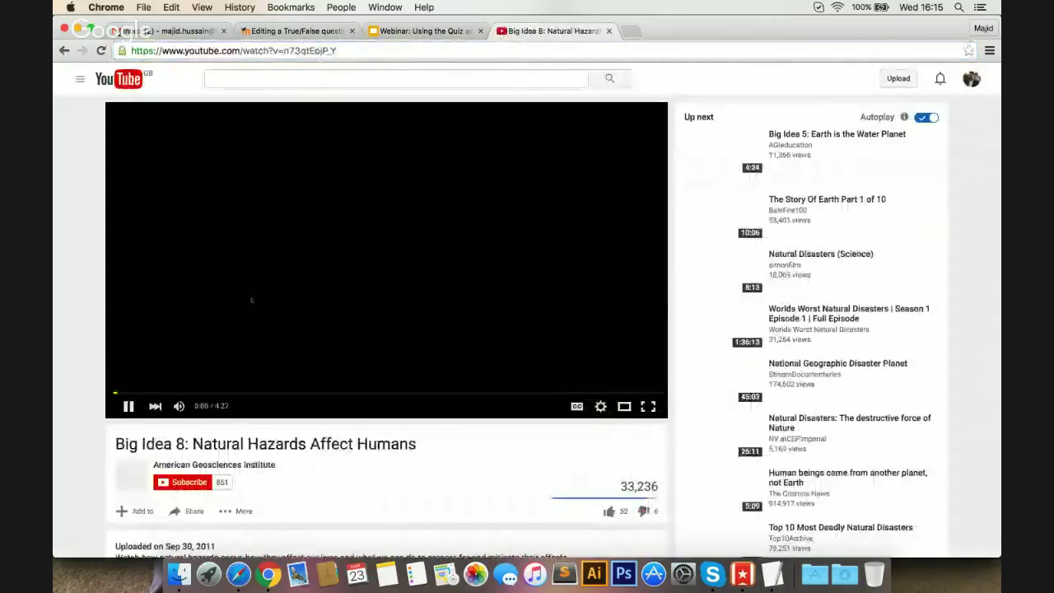
click(223, 324)
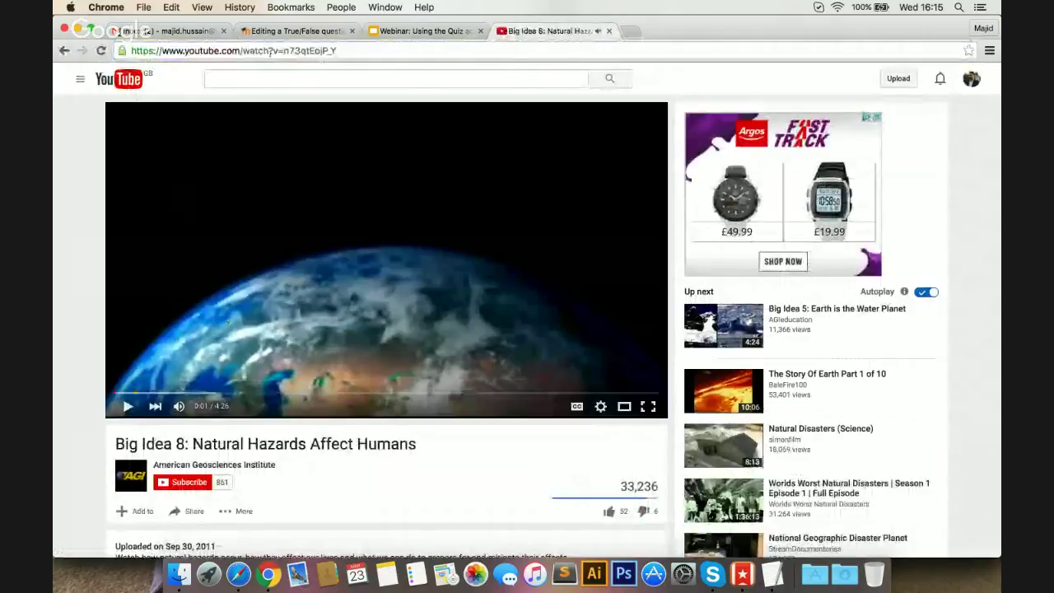
click(270, 51)
key(super+c)
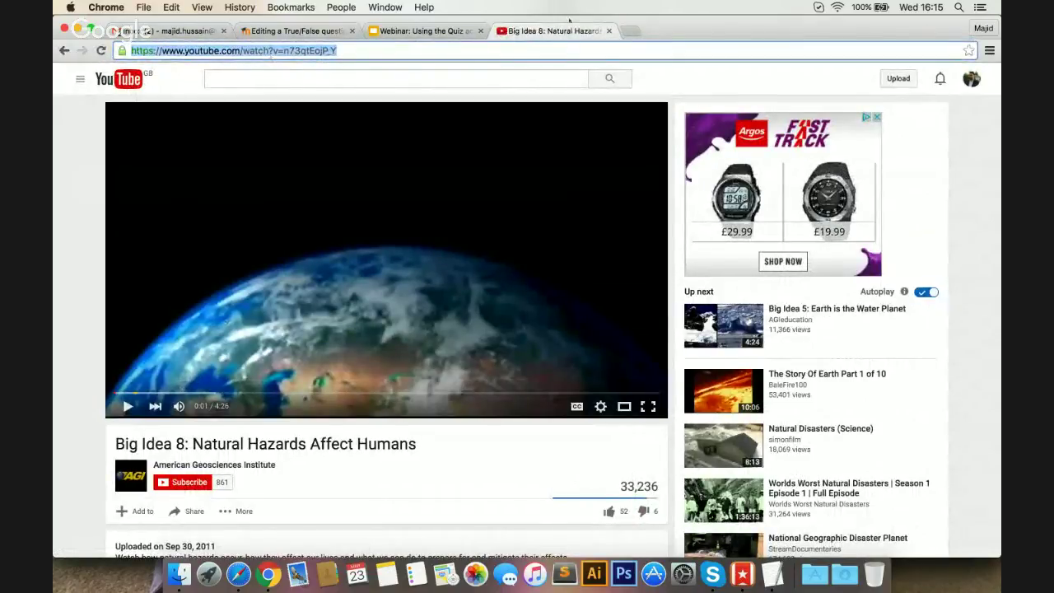
click(609, 31)
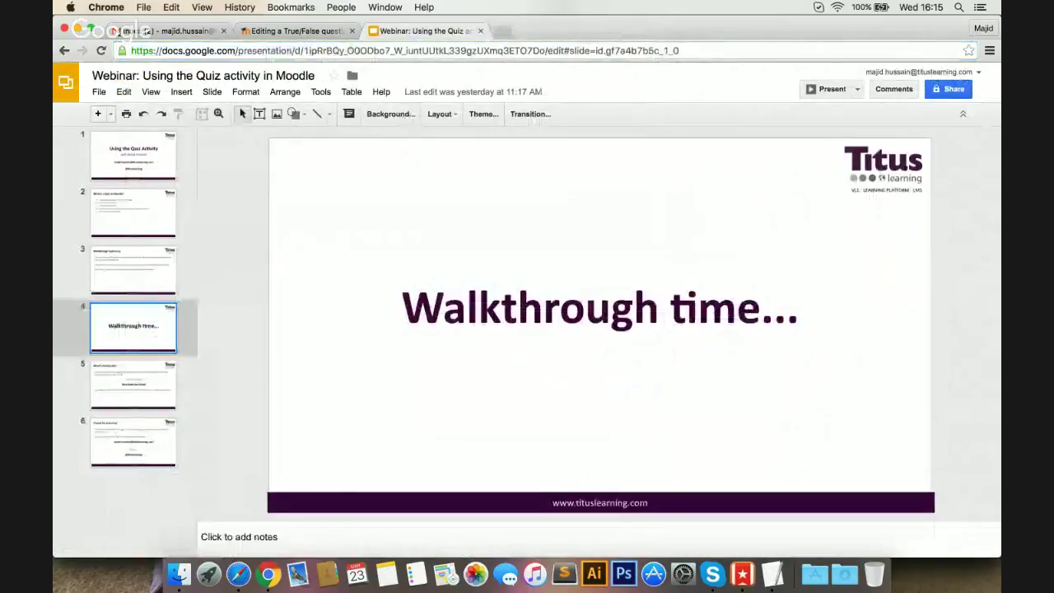
click(313, 30)
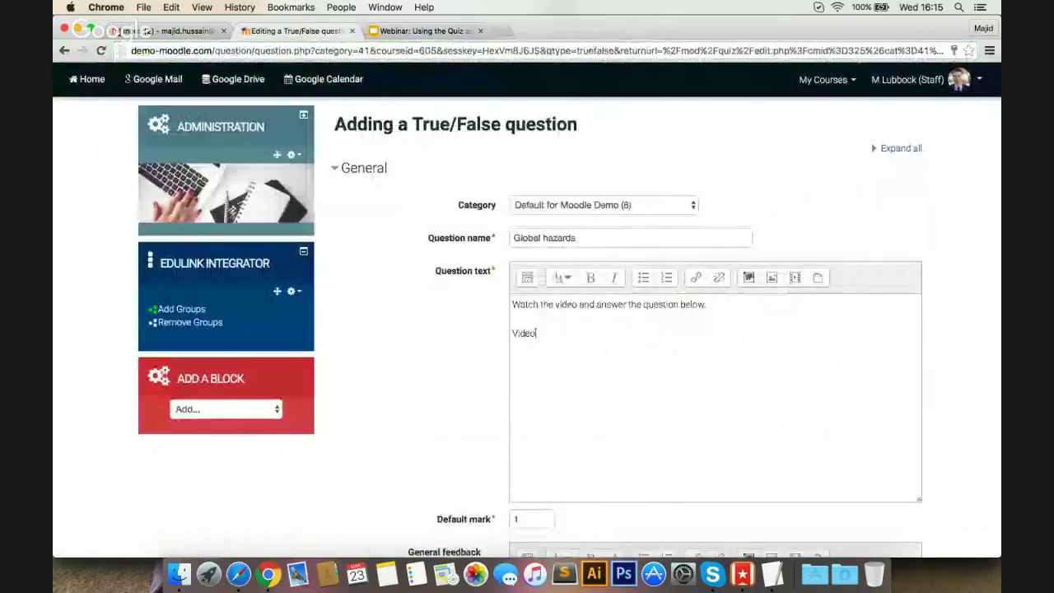
Step: Link the word "Video" in the question text to the copied YouTube address and start a new line below it
double_click(524, 333)
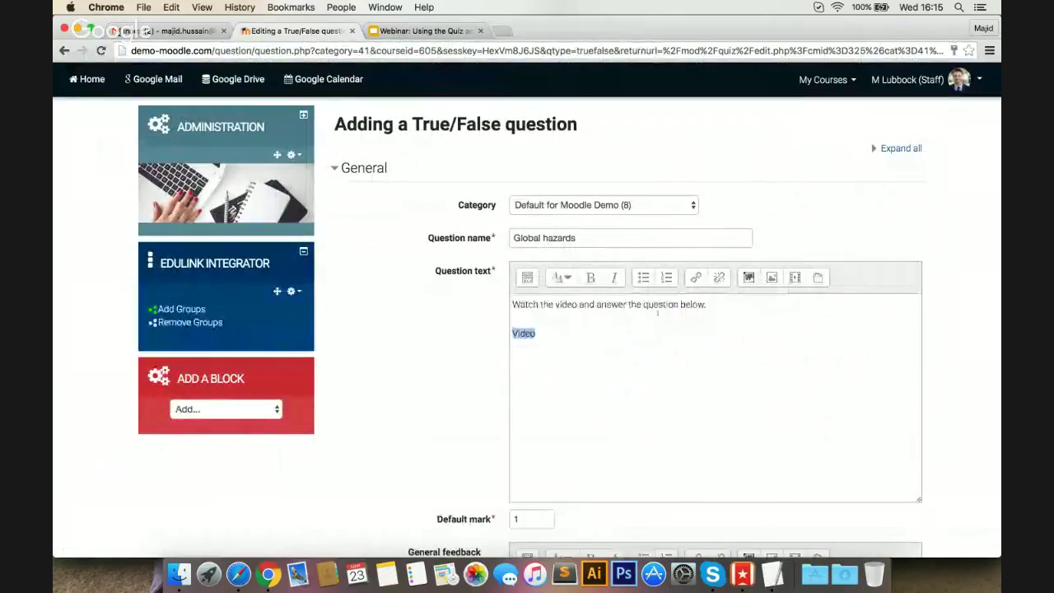
click(695, 277)
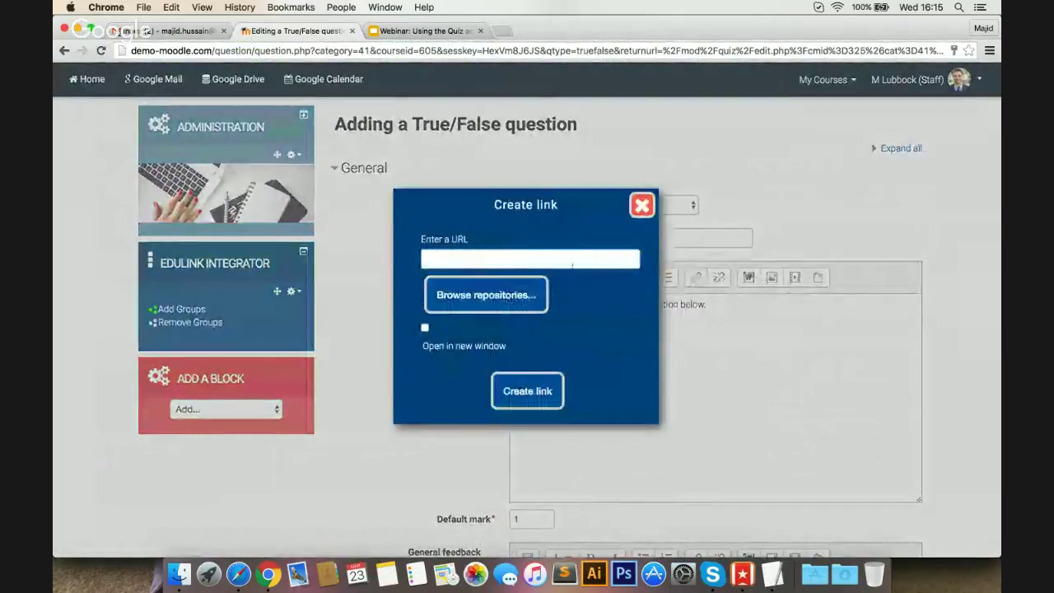
key(super+v)
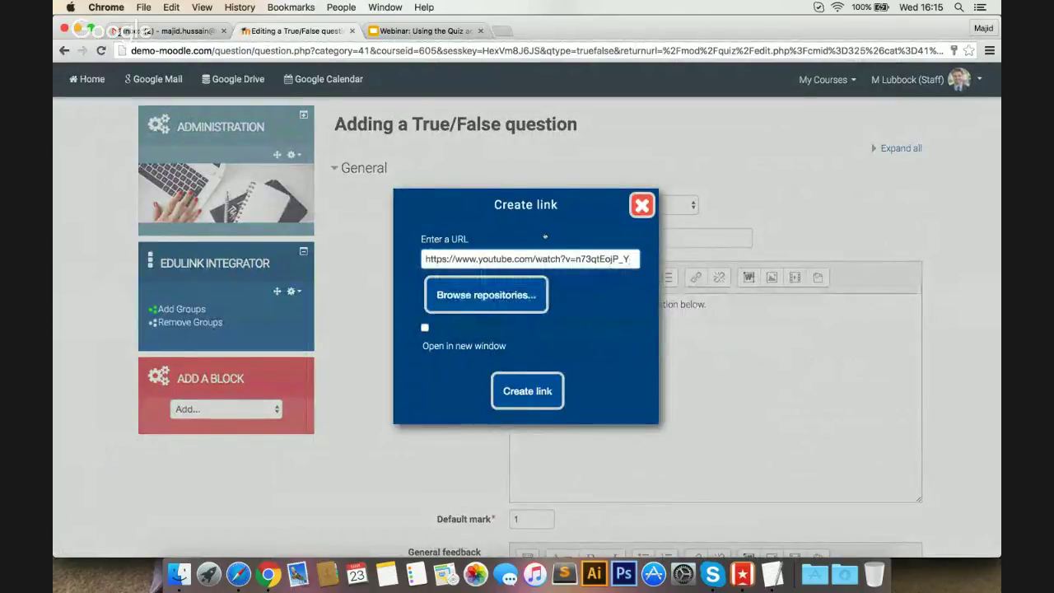
click(527, 391)
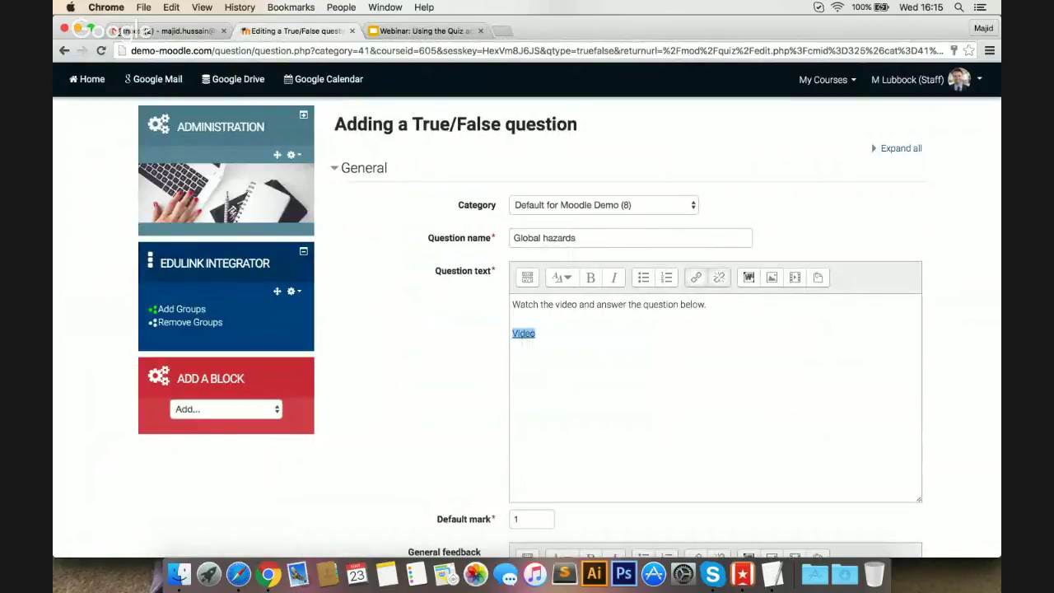
click(545, 333)
key(Return)
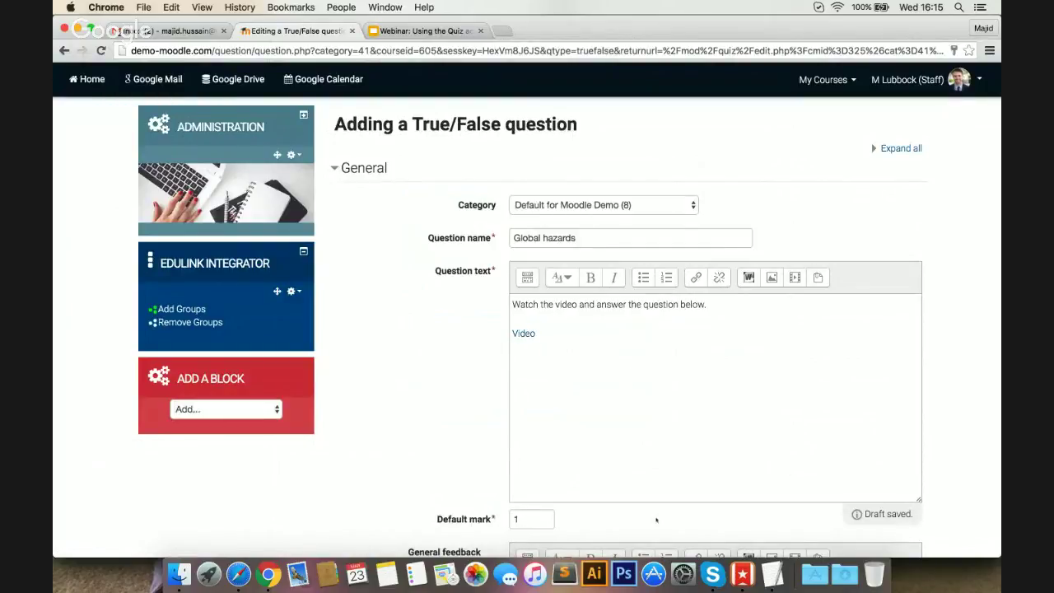
Step: Copy the natural hazards question from the quiz-questions document in TextEdit and paste it below the Video link
click(771, 574)
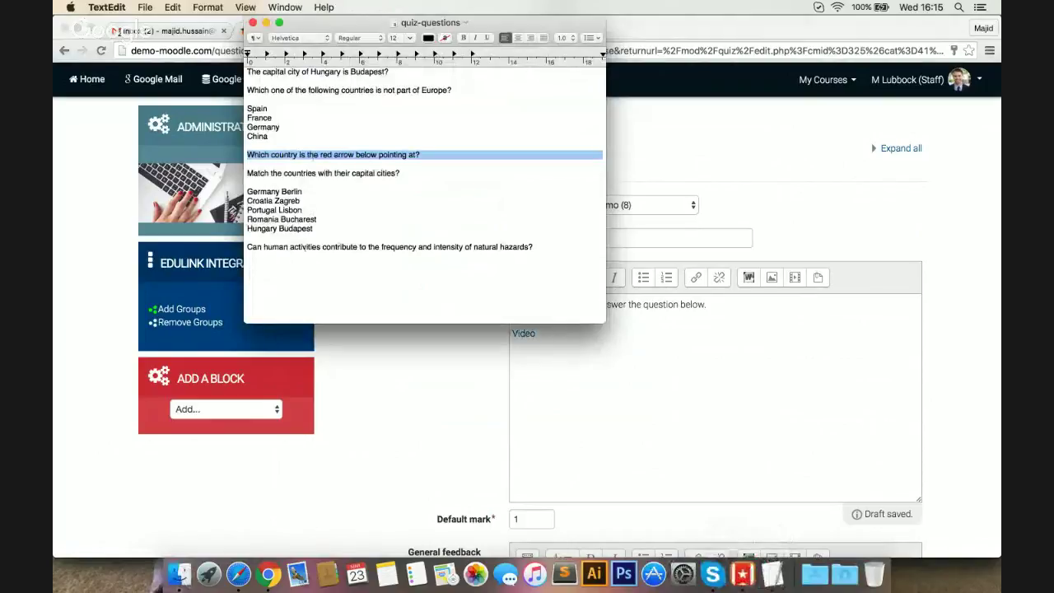
triple_click(305, 247)
key(super+c)
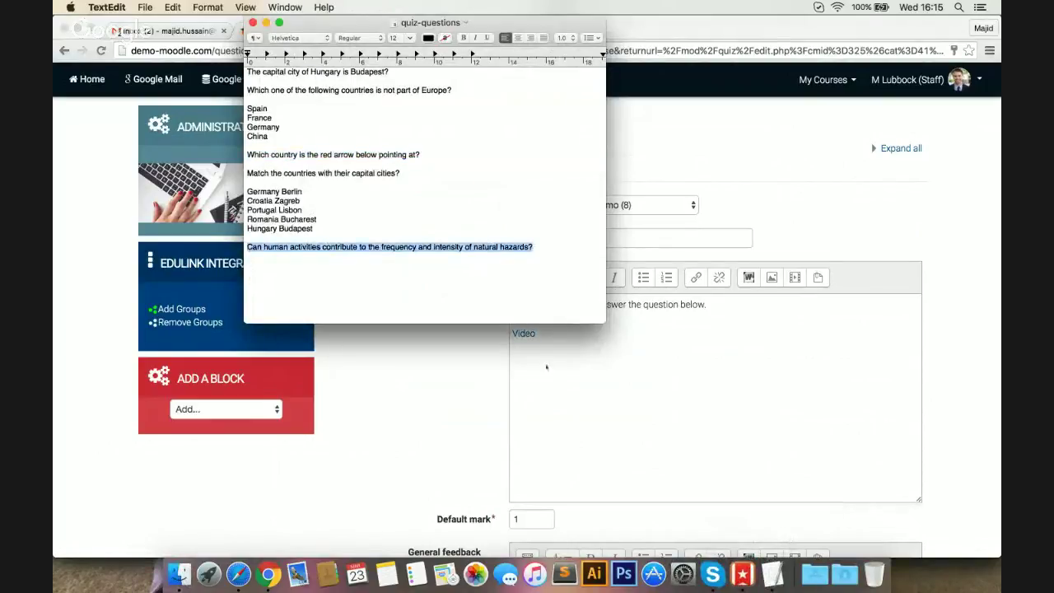
click(546, 367)
key(super+v)
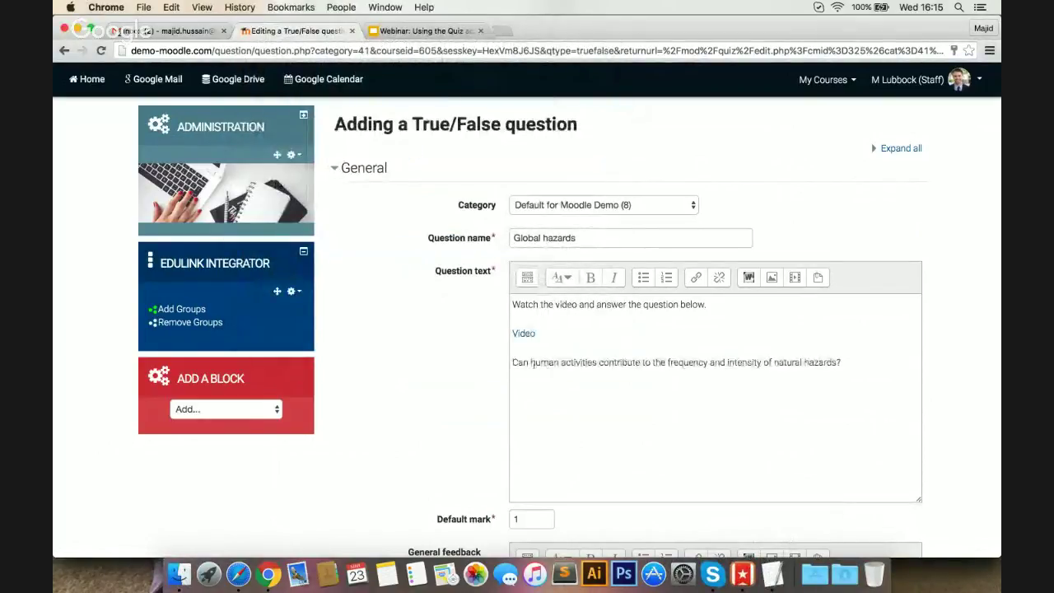
Step: Reword the pasted question by removing "Can" so it starts with "Human activities contribute"
drag(531, 363, 510, 363)
text(H)
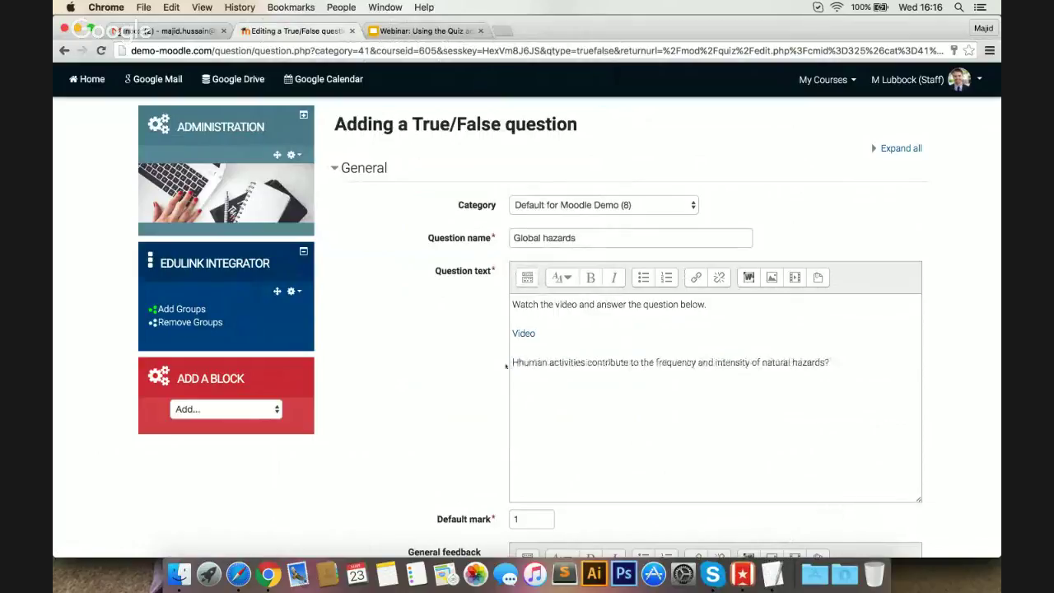
key(Delete)
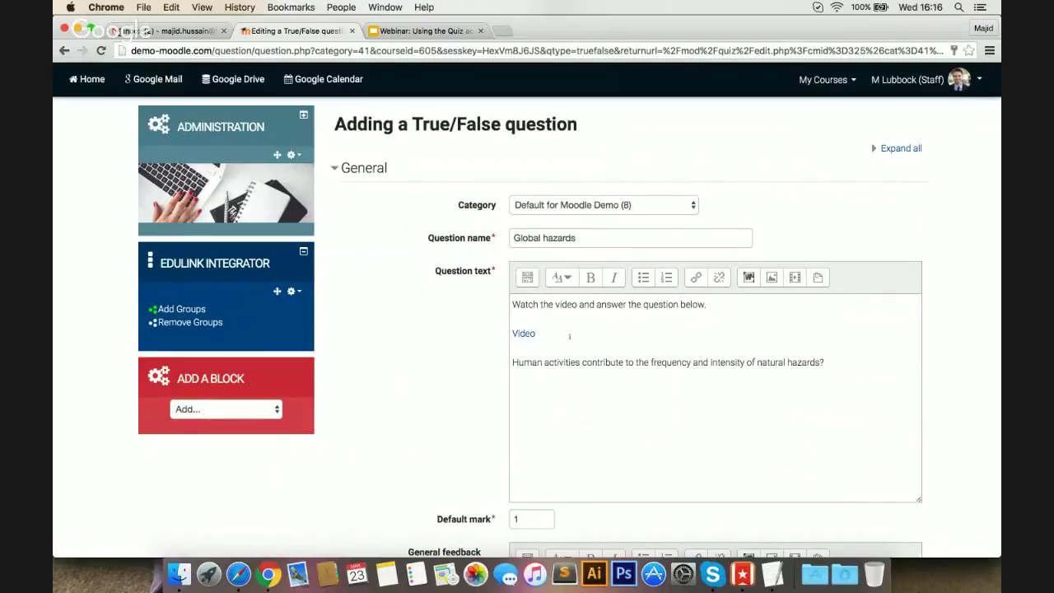
Step: Set the correct answer of the Global hazards question to True
scroll(482, 338, down, 1)
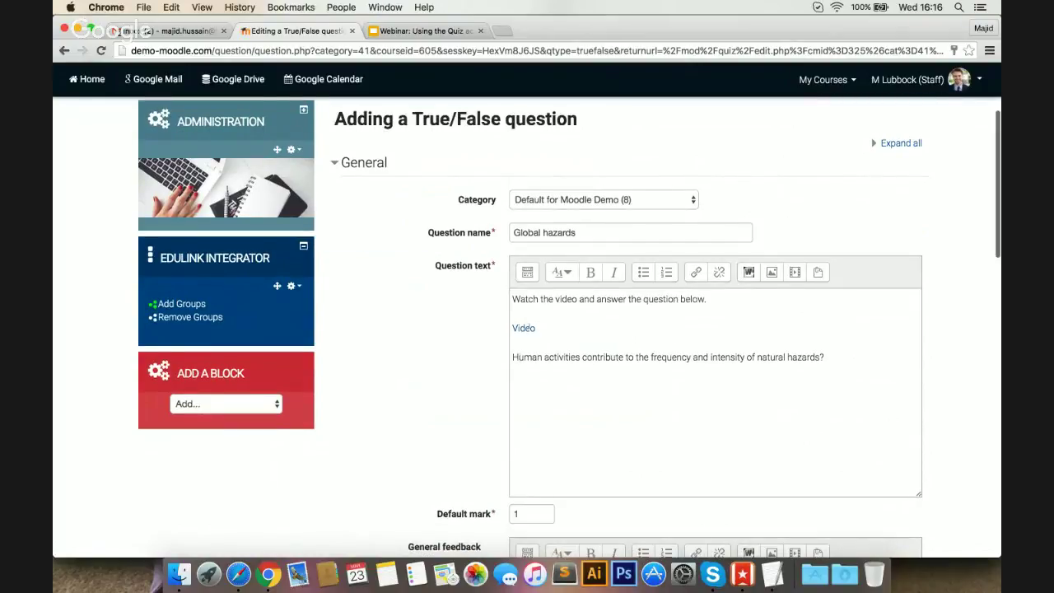
scroll(463, 302, down, 10)
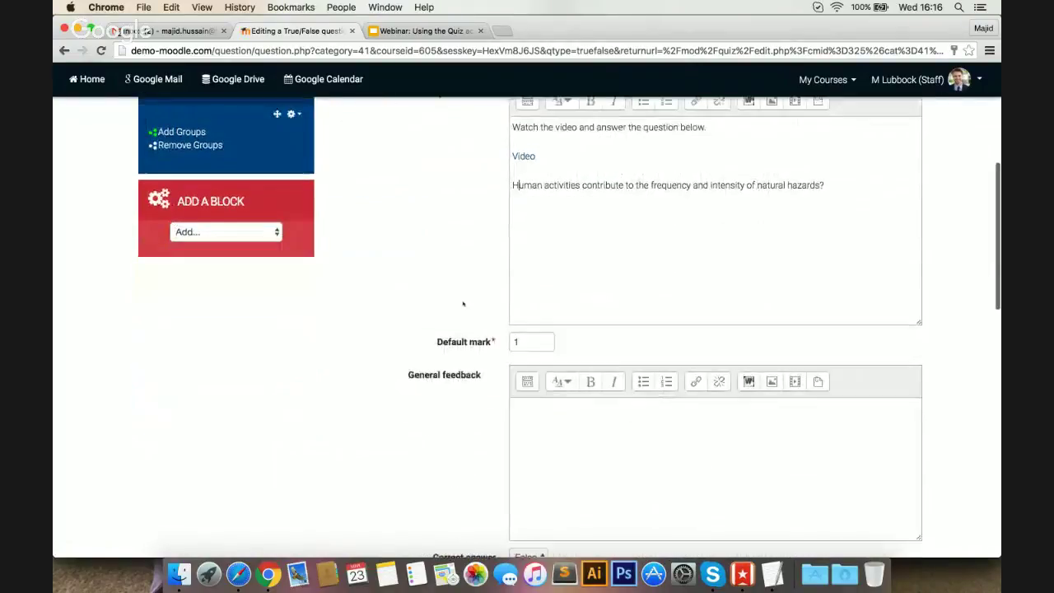
scroll(463, 302, down, 1)
click(530, 359)
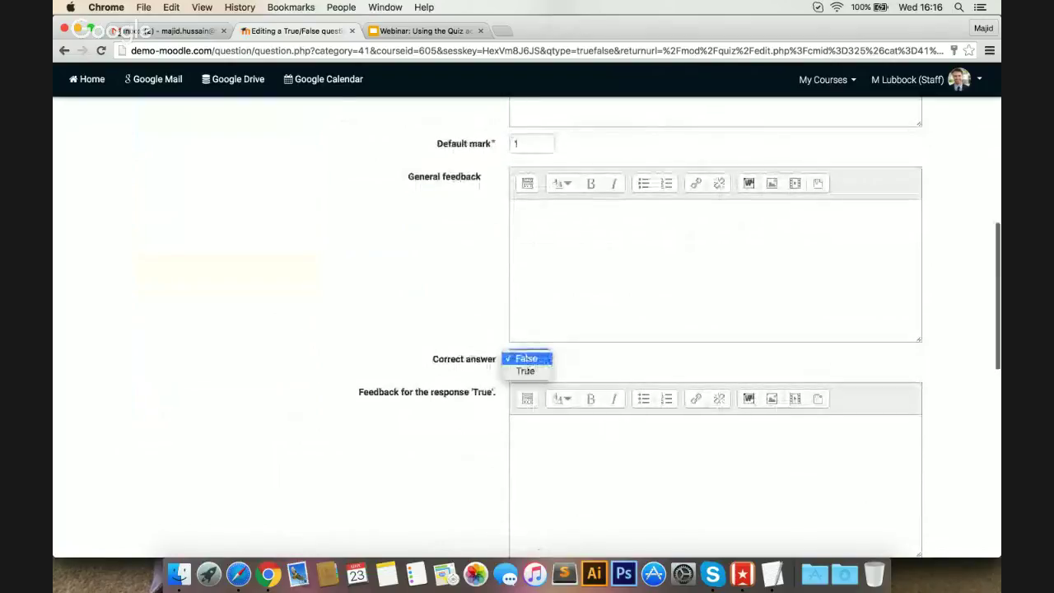
click(529, 360)
key(Down)
Step: Enter the feedback "Well done" for True and "Wrong answer!" for False, and save the Global hazards question
click(541, 452)
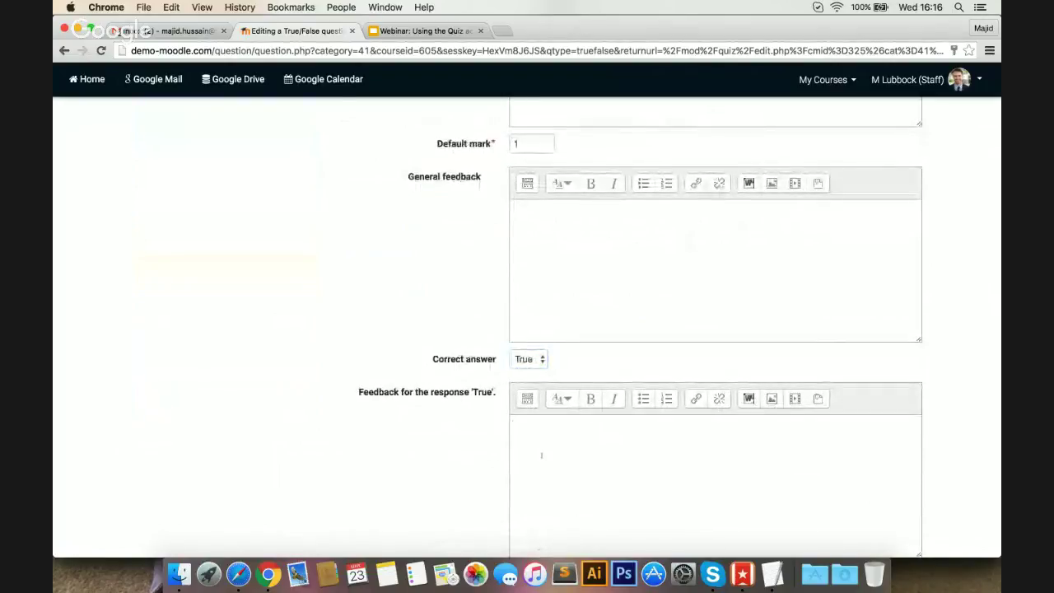
text(Well done.)
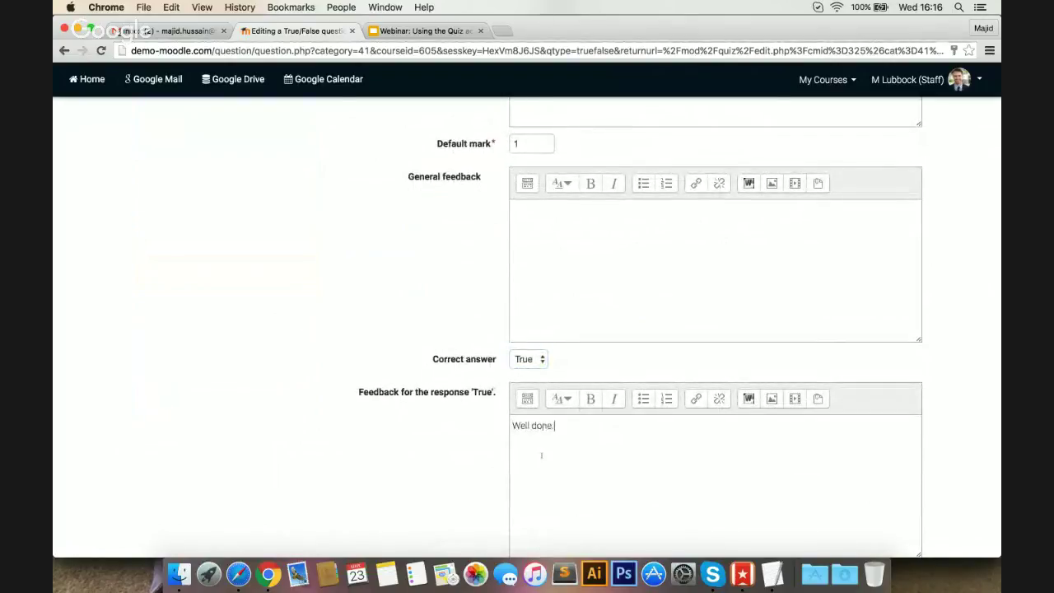
scroll(447, 453, down, 5)
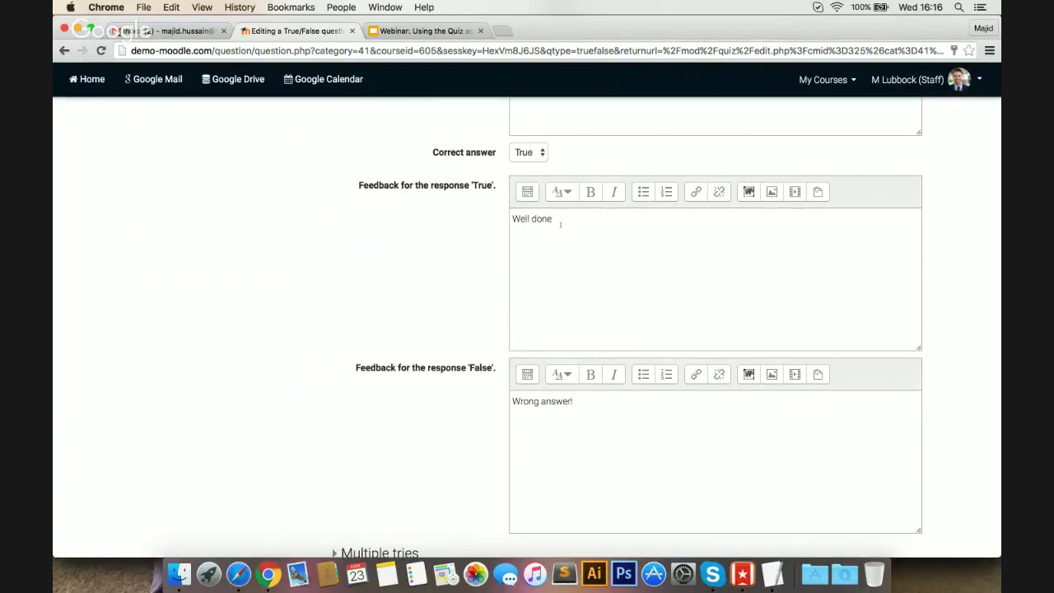
scroll(458, 232, down, 10)
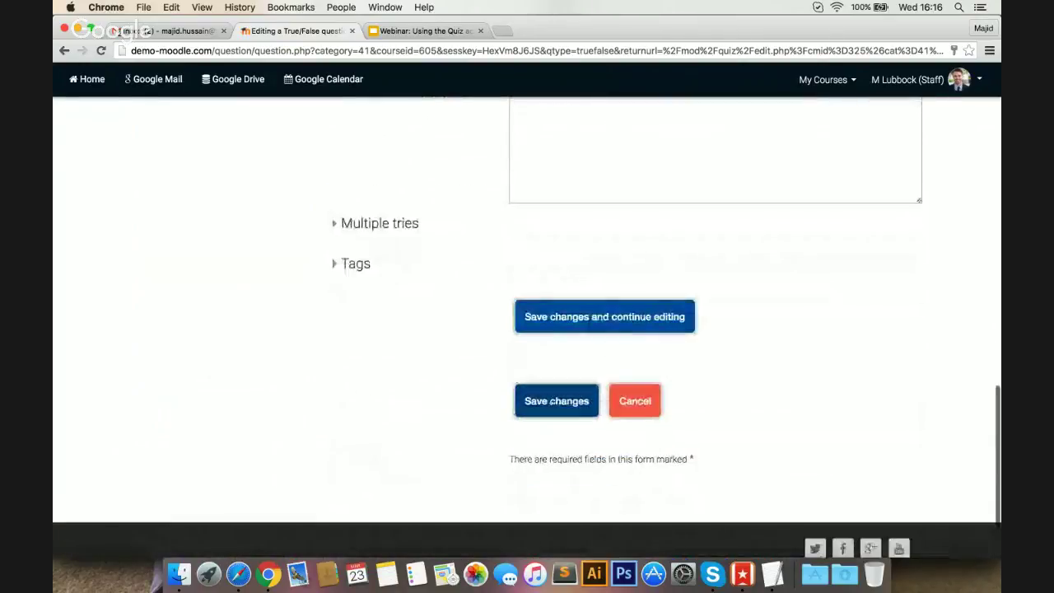
click(553, 401)
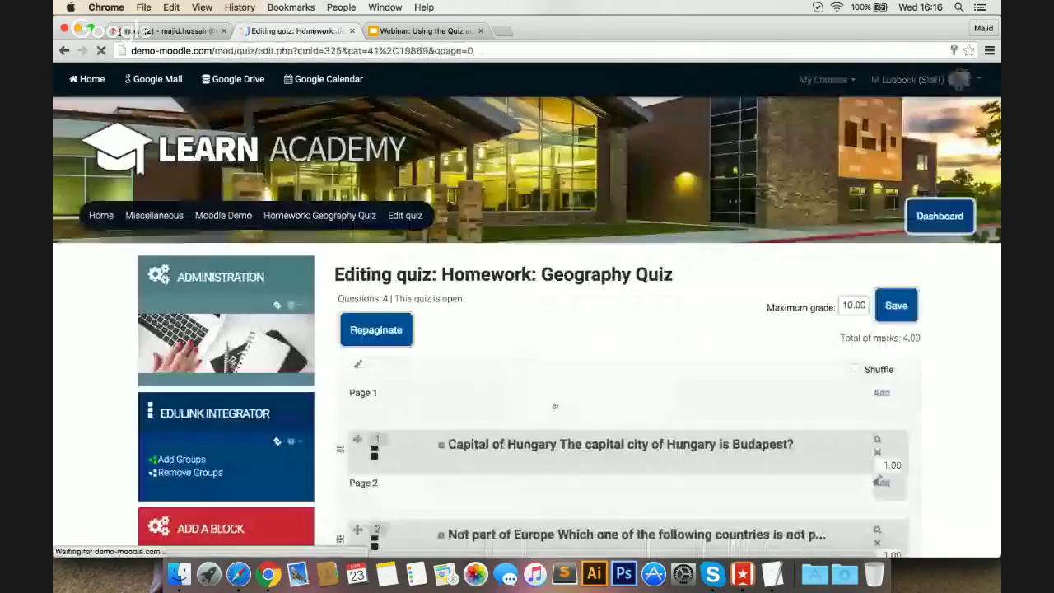
Step: Preview the Global hazards question to check its embedded video and answer options, and close the preview
scroll(577, 363, down, 10)
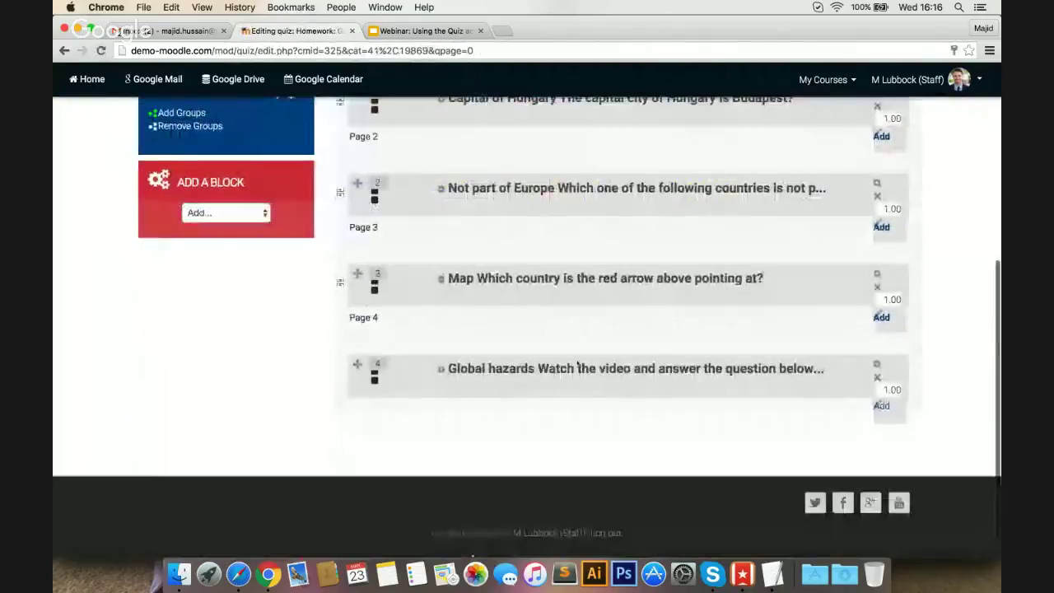
click(877, 361)
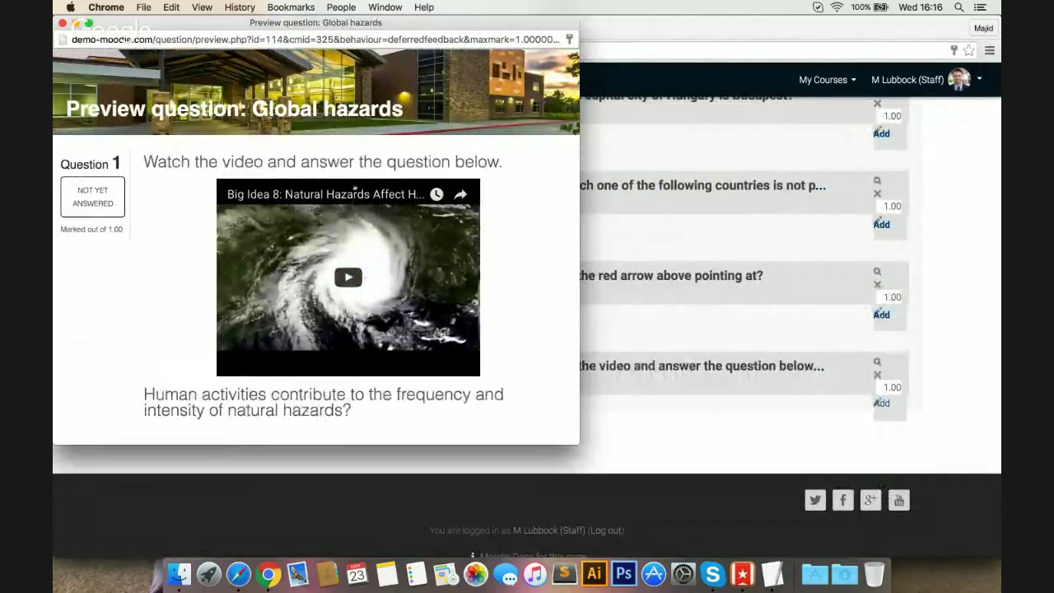
scroll(322, 342, down, 2)
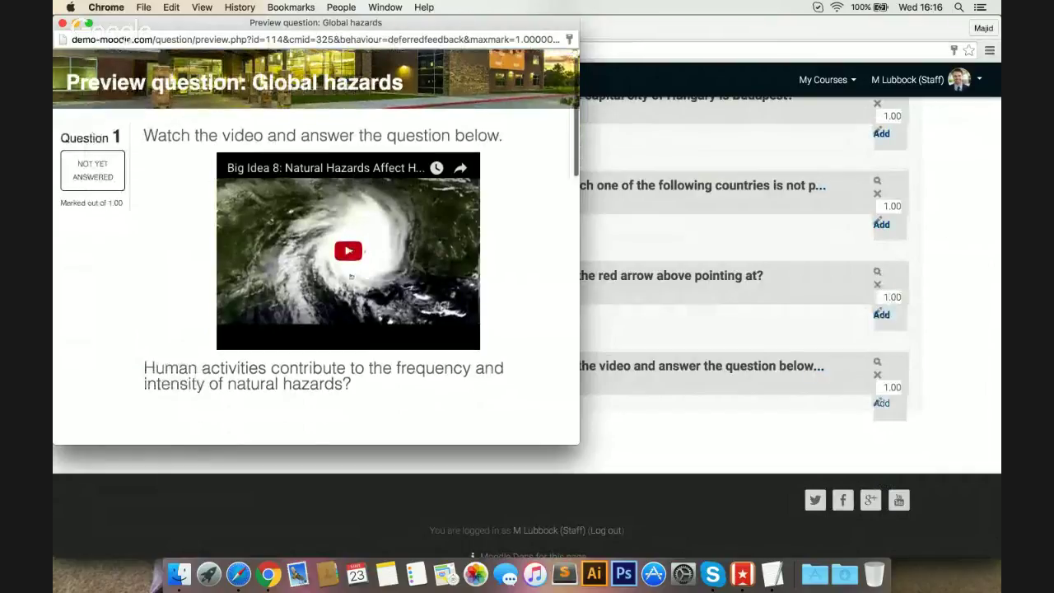
scroll(372, 371, down, 5)
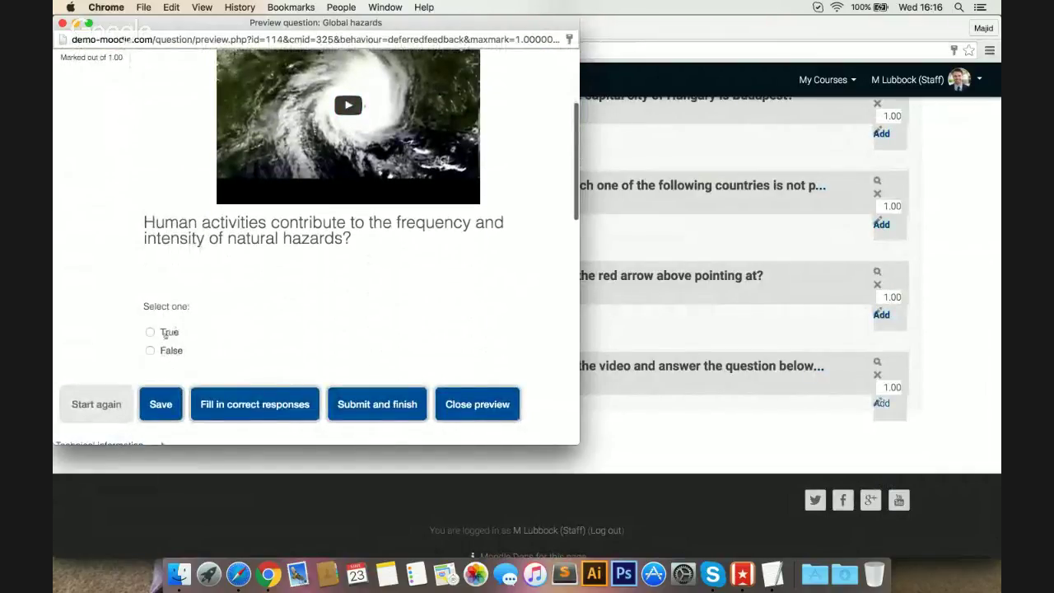
click(465, 399)
scroll(561, 444, up, 8)
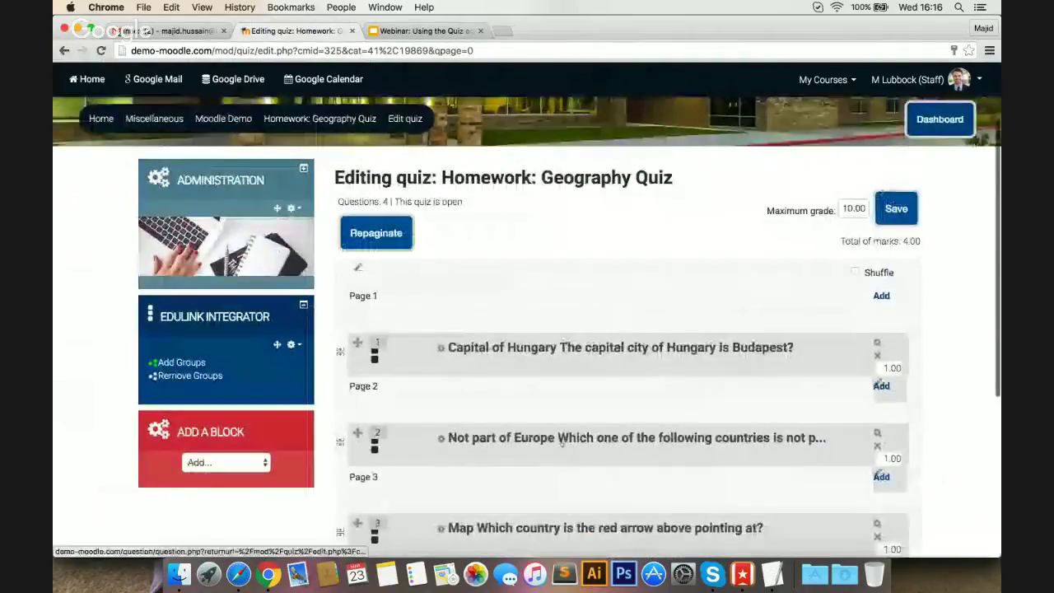
Step: Add a new Matching question to the quiz after the Global hazards question
scroll(562, 443, down, 6)
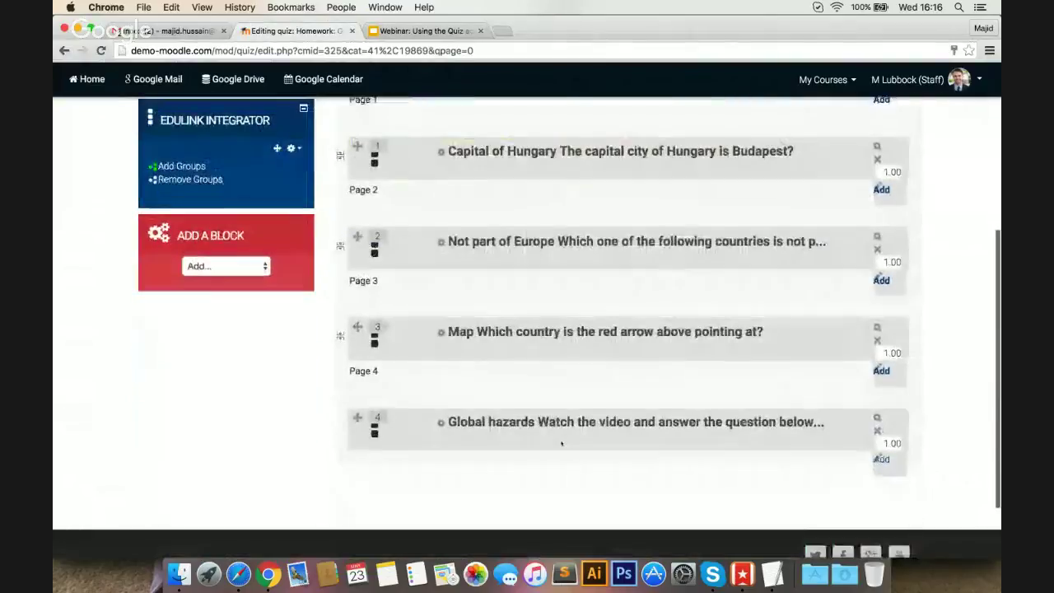
click(881, 445)
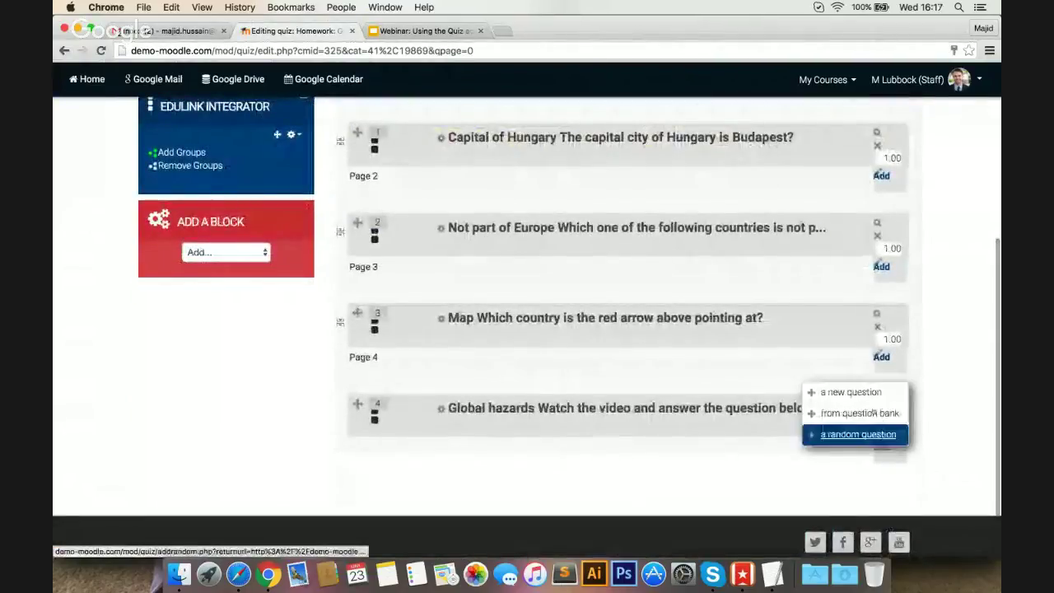
click(860, 392)
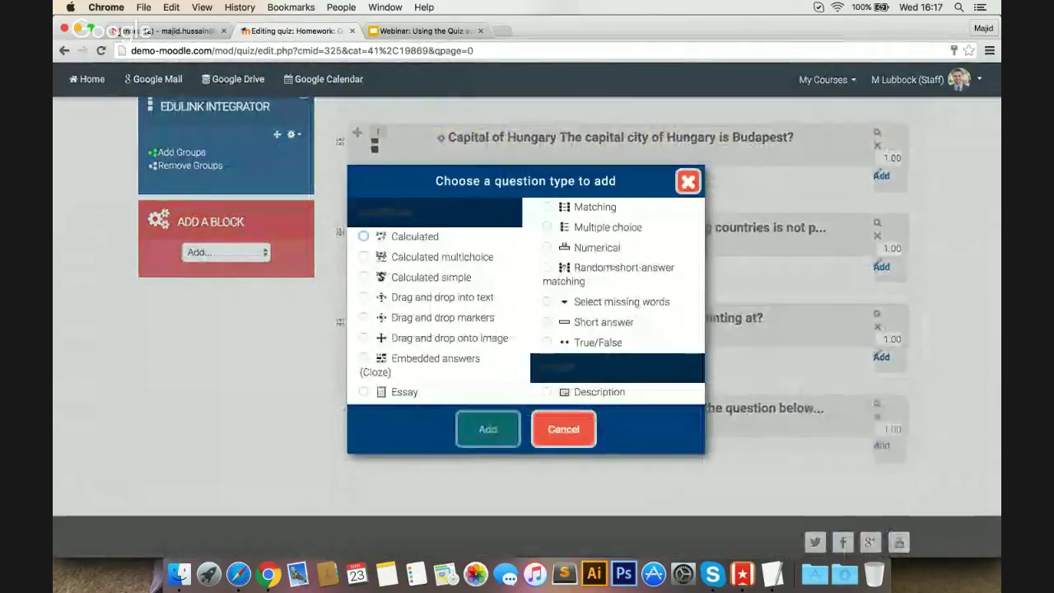
click(596, 207)
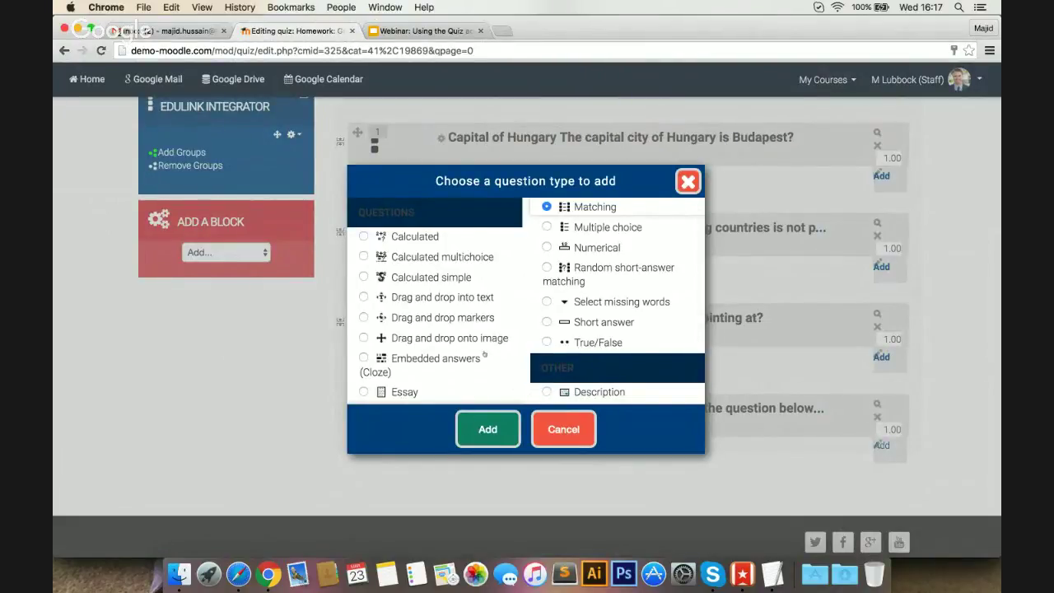
click(480, 419)
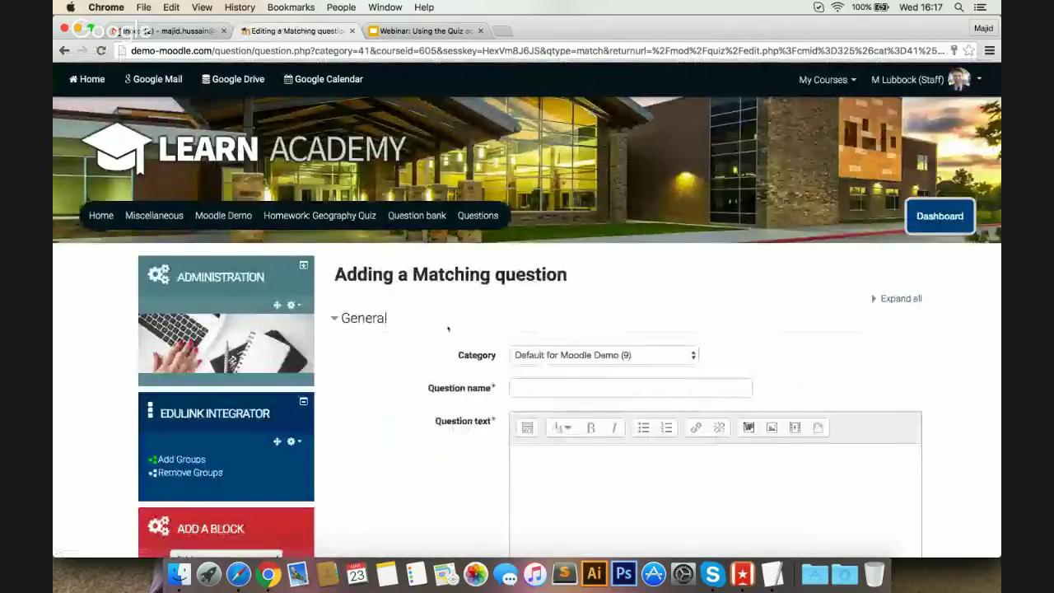
Step: Name the matching question "Countries and cities"
scroll(448, 328, down, 2)
scroll(448, 328, down, 2)
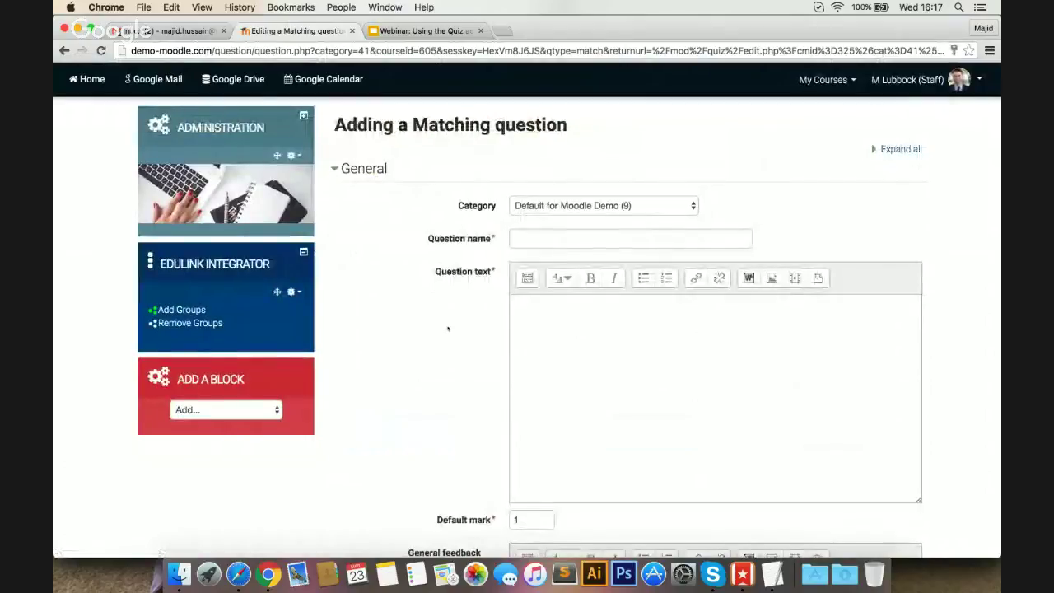
click(546, 239)
text(C)
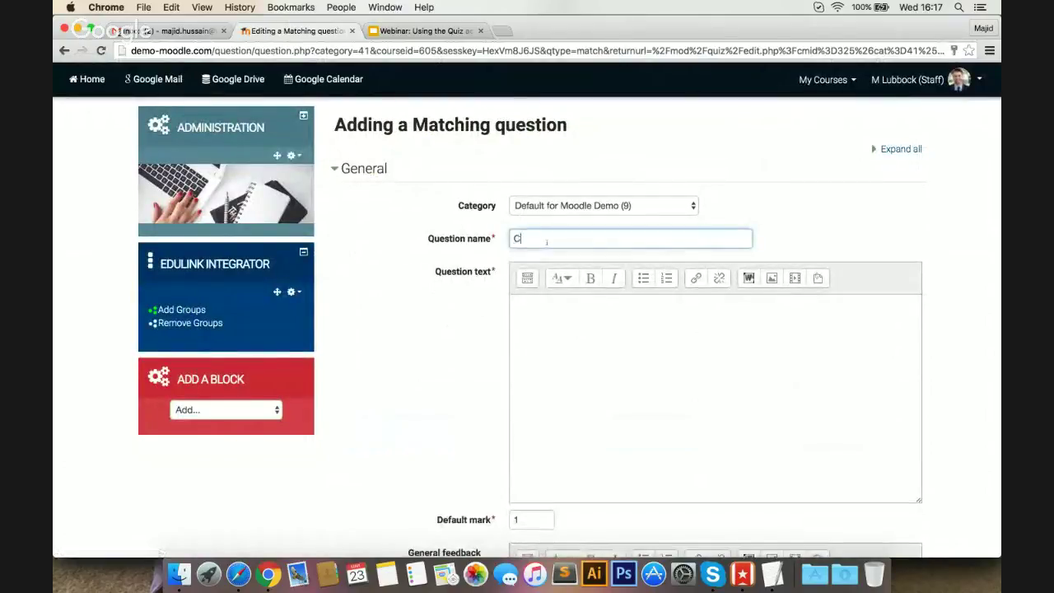
text(ountries and cities)
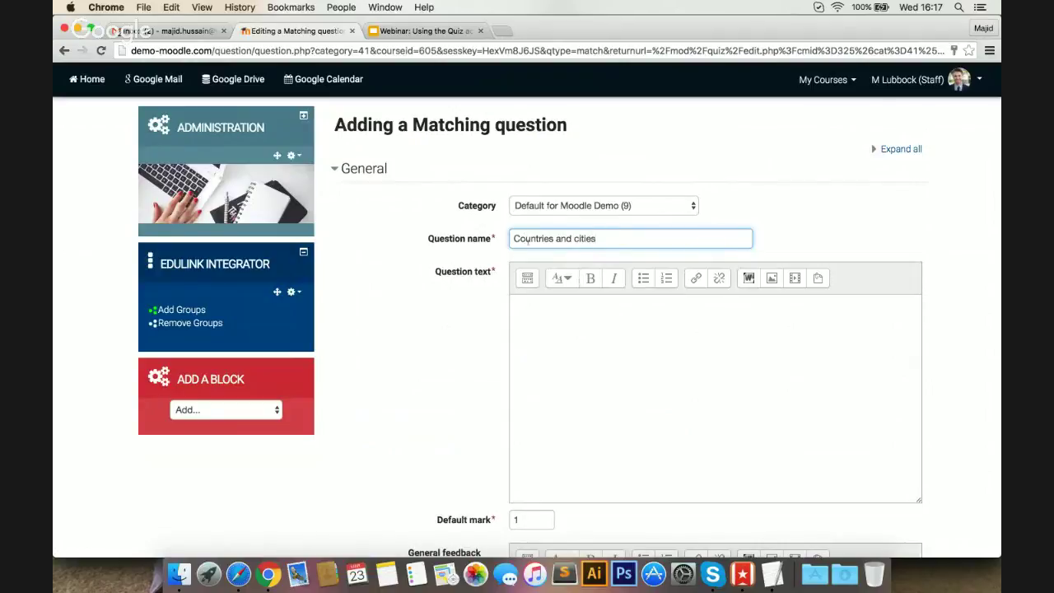
Step: Copy the capital cities question from the quiz-questions document in TextEdit into the question text, worded "Match the countries with their capital cities."
click(575, 317)
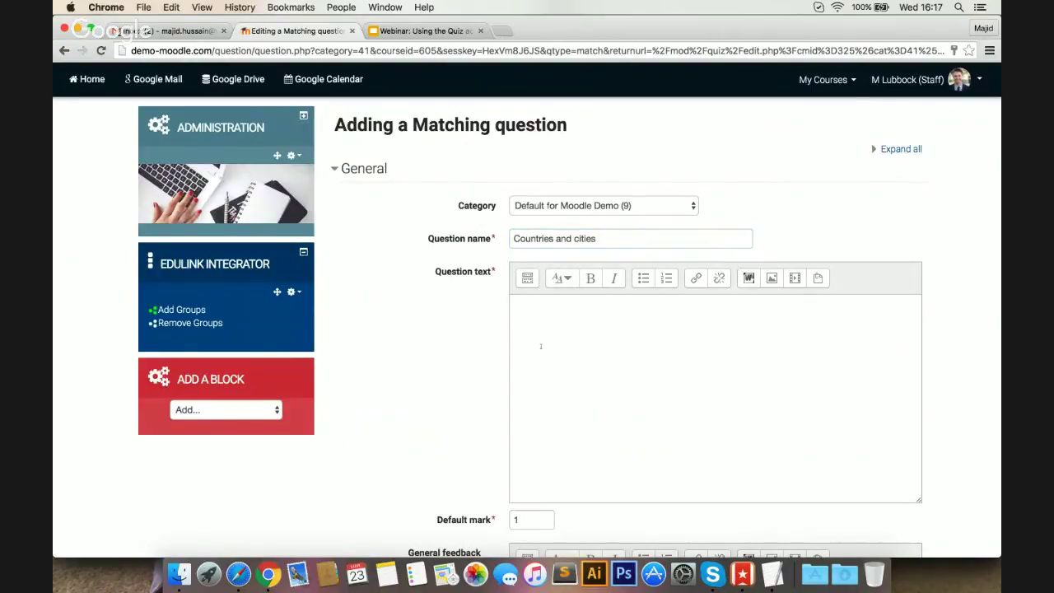
key(super+Tab)
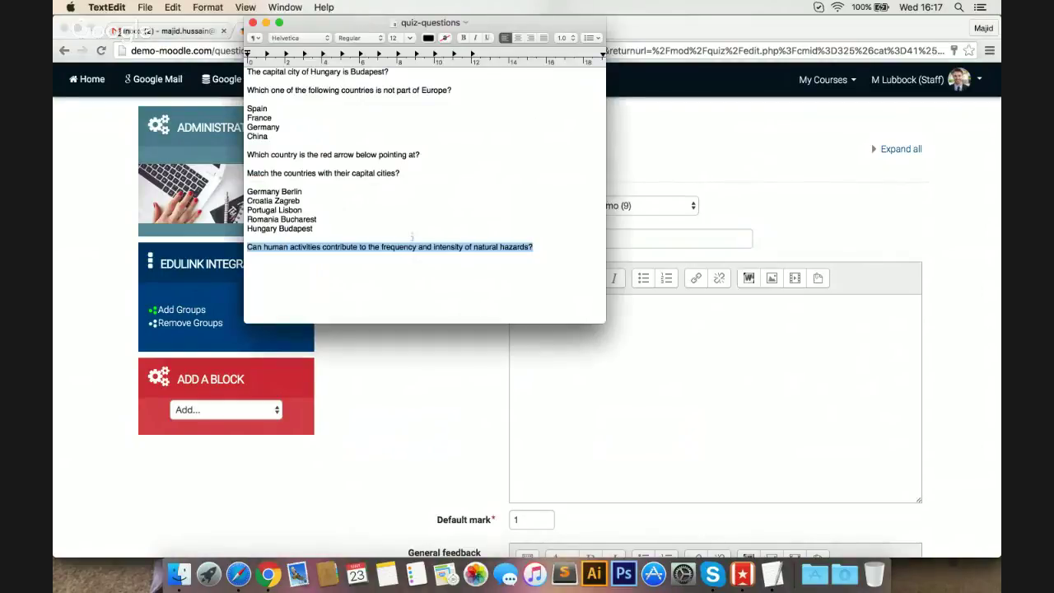
triple_click(385, 174)
key(super+c)
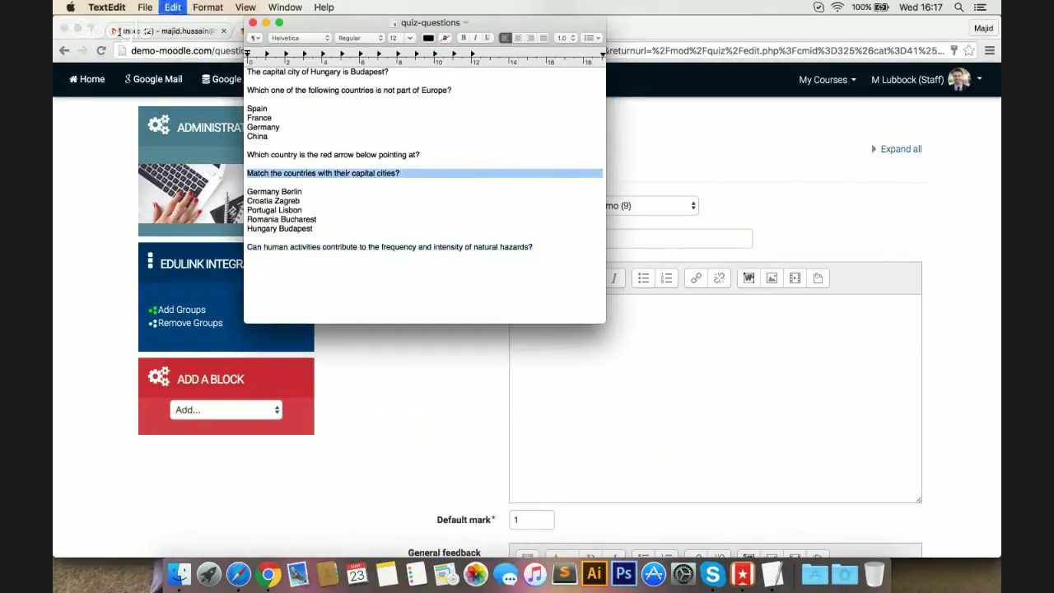
key(super+Tab)
key(super+v)
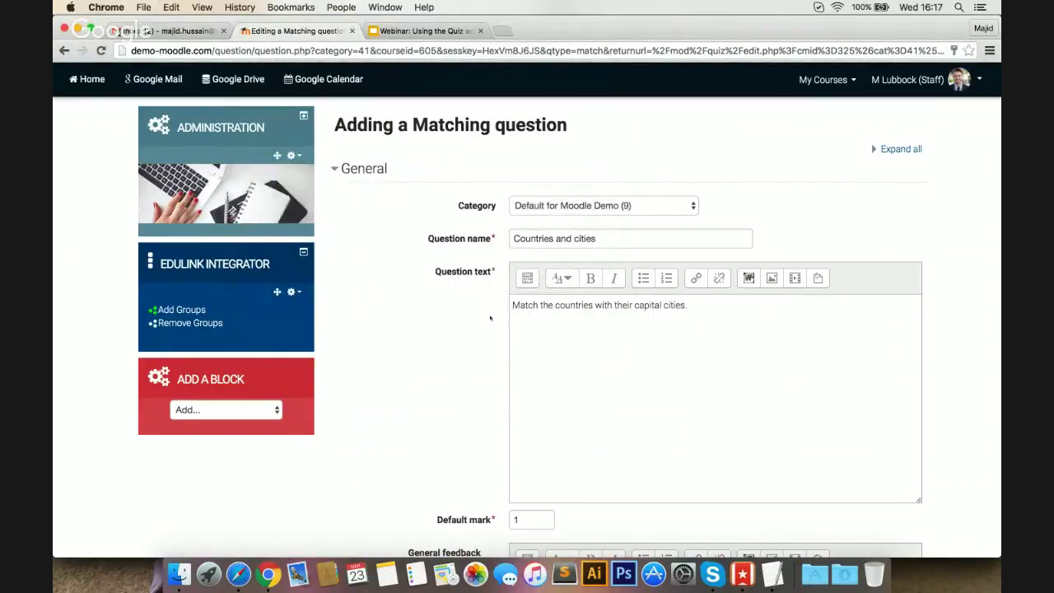
Step: Fill in the first two matching pairs as Romania with answer Bucharest and Croatia with answer Zagreb
scroll(490, 318, down, 5)
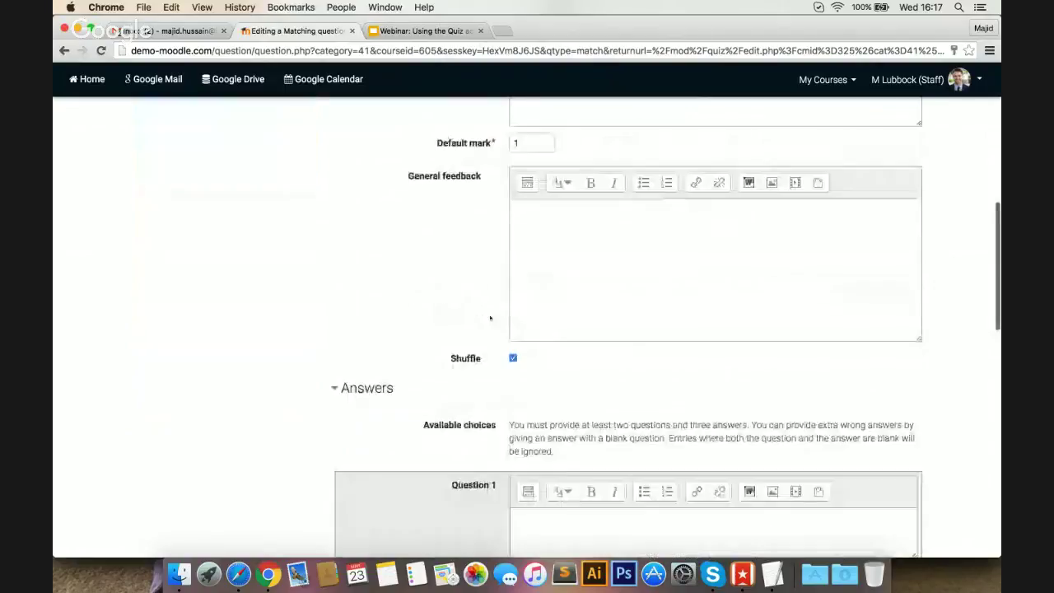
scroll(490, 317, down, 2)
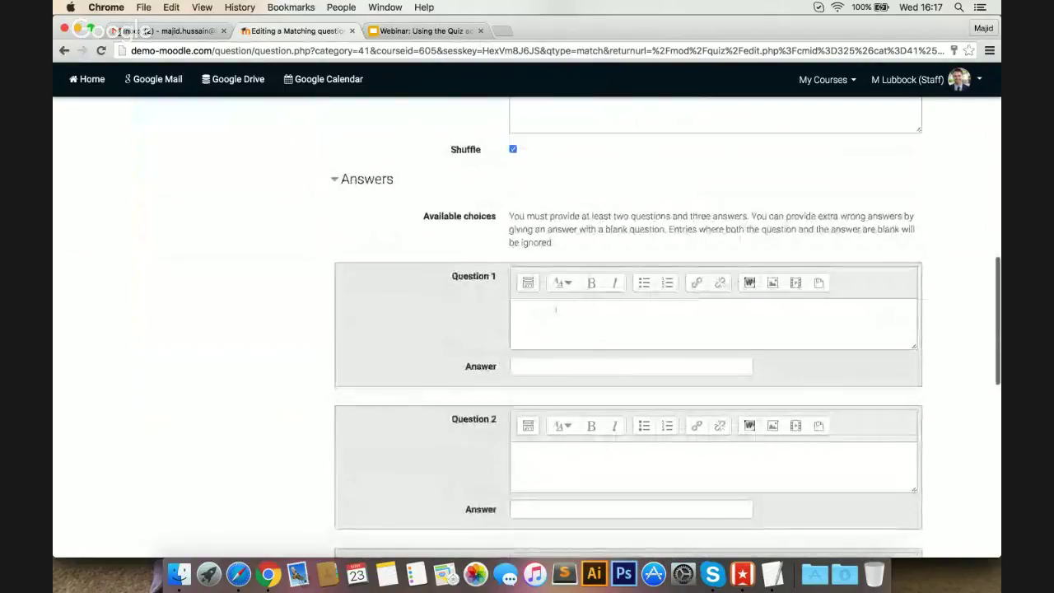
click(554, 325)
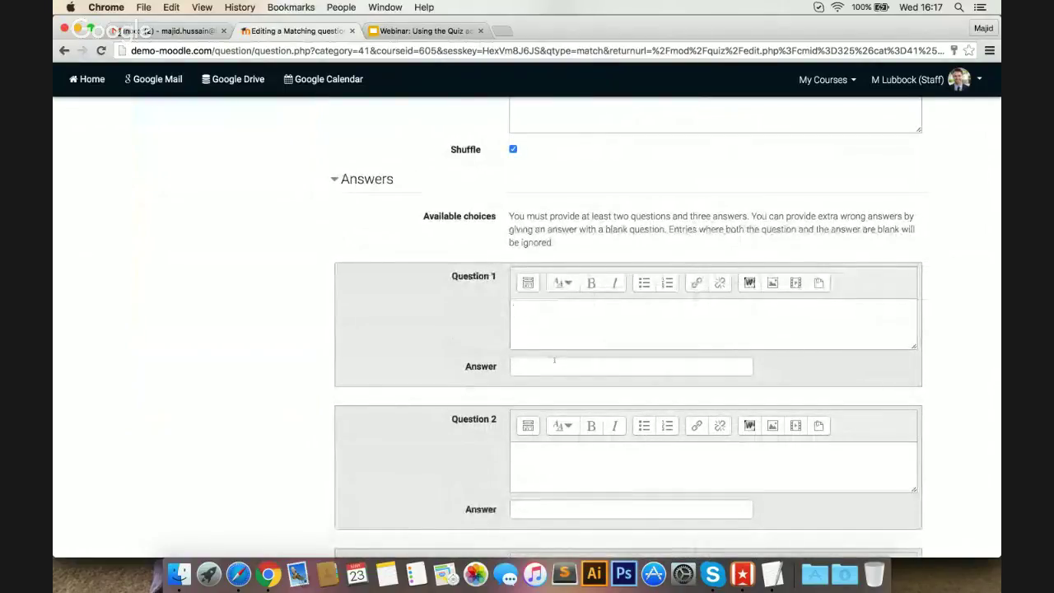
text(Romains)
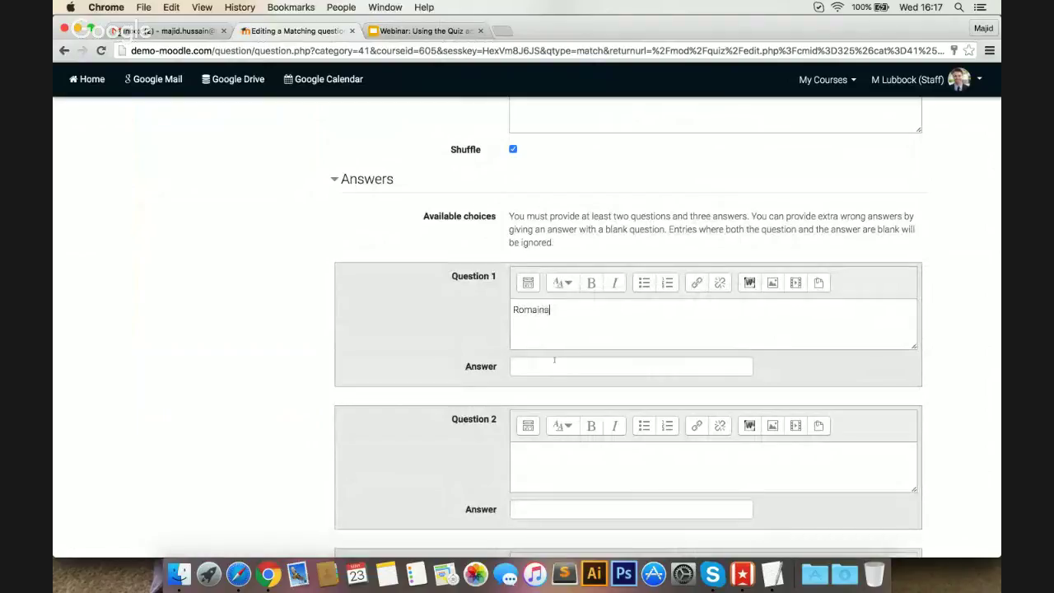
text(ia)
click(554, 367)
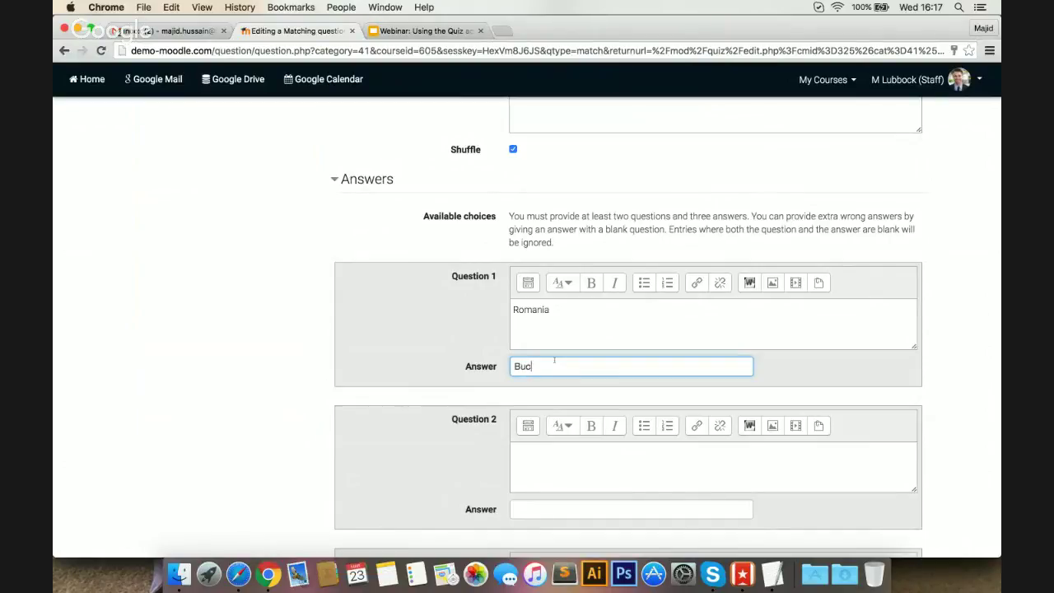
text(Bucharest)
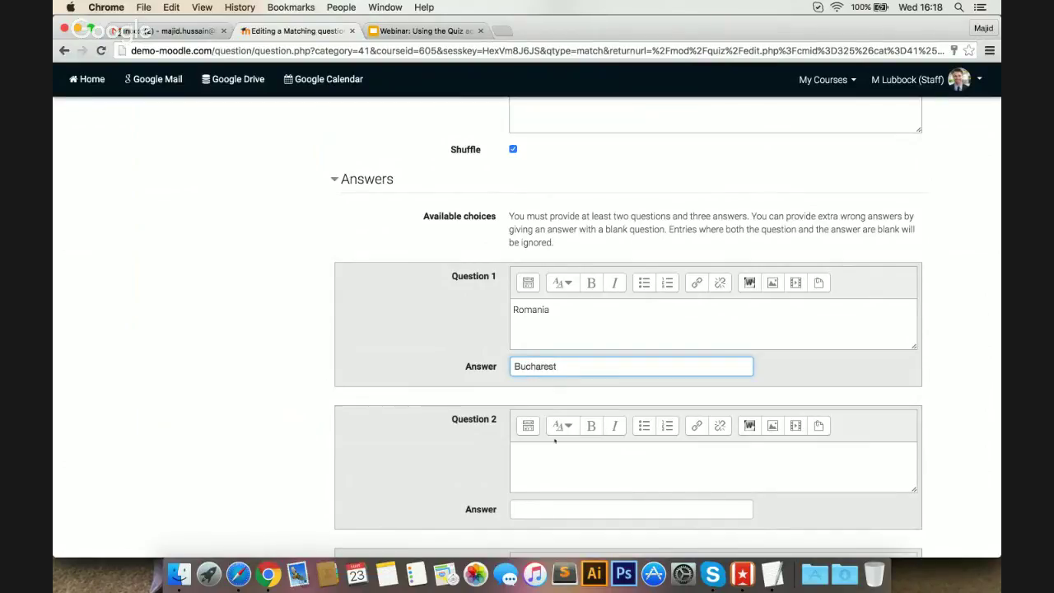
click(554, 461)
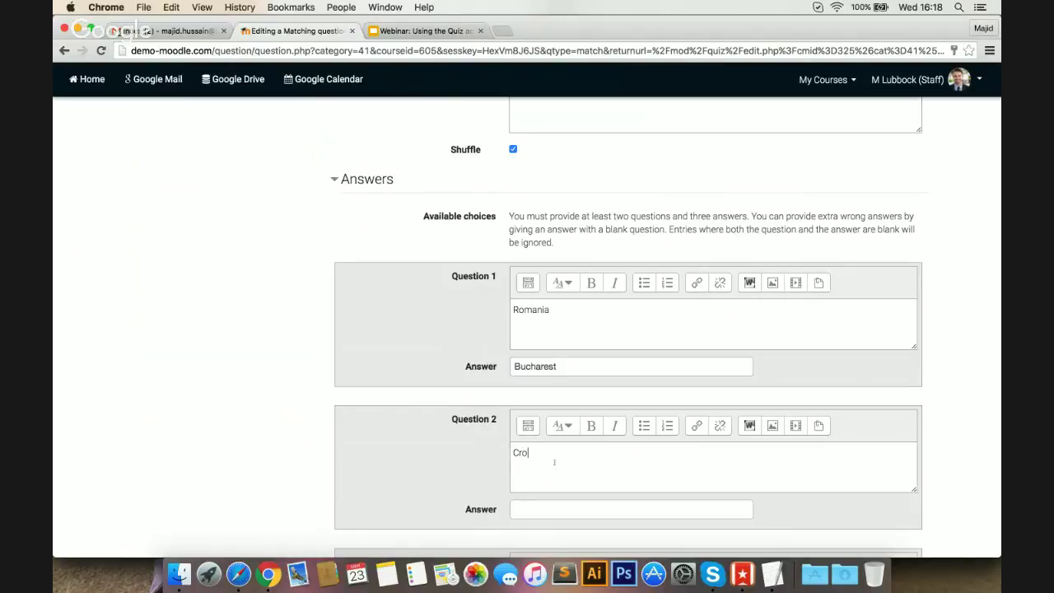
click(551, 509)
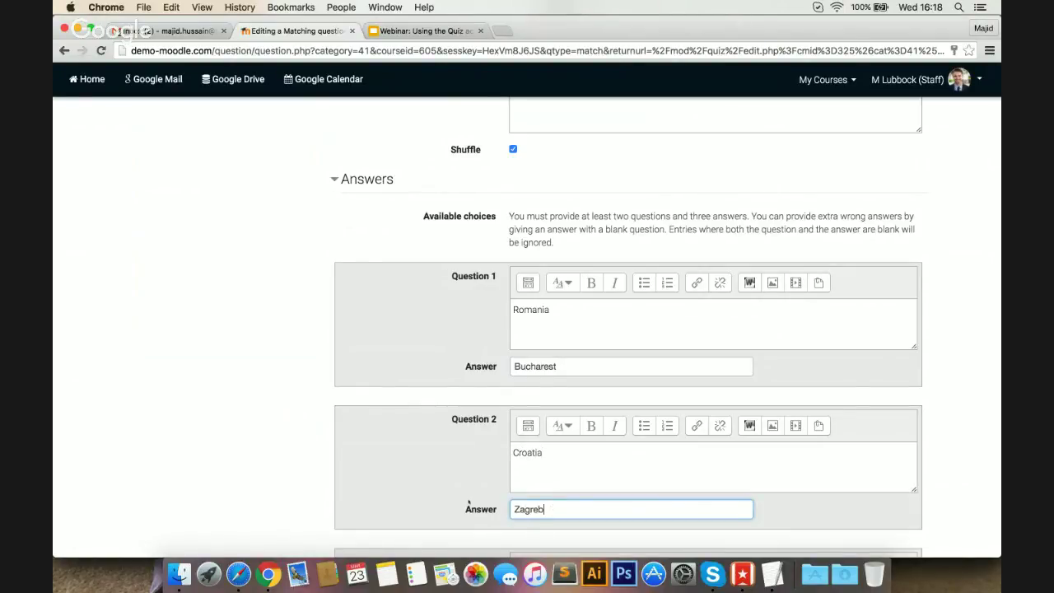
Step: Fill in the third matching pair as Hungary with answer Budapest, and add blanks for 3 more questions
scroll(368, 431, down, 4)
click(529, 466)
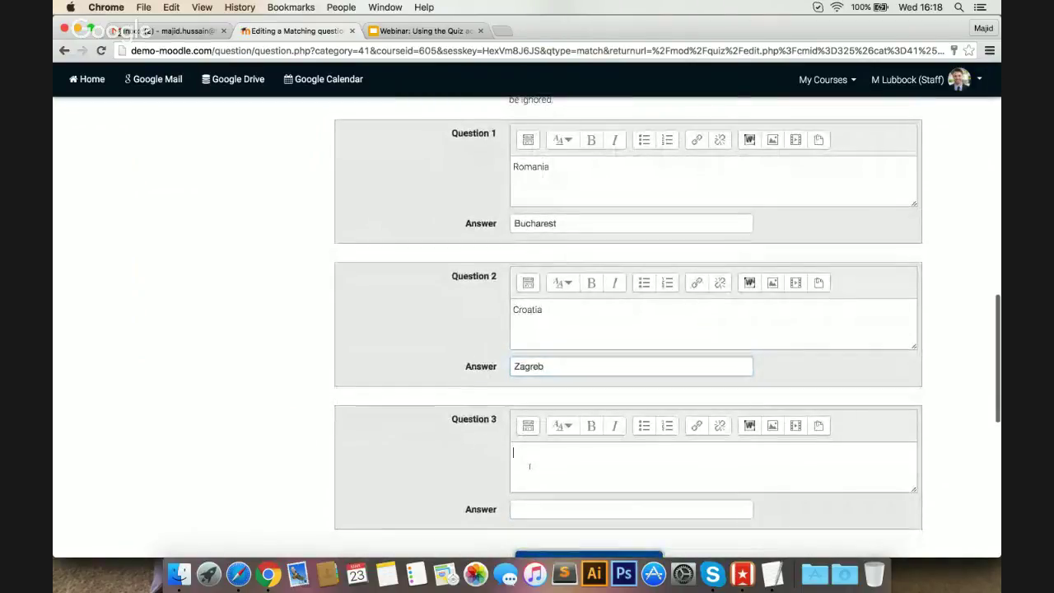
text(Hungary)
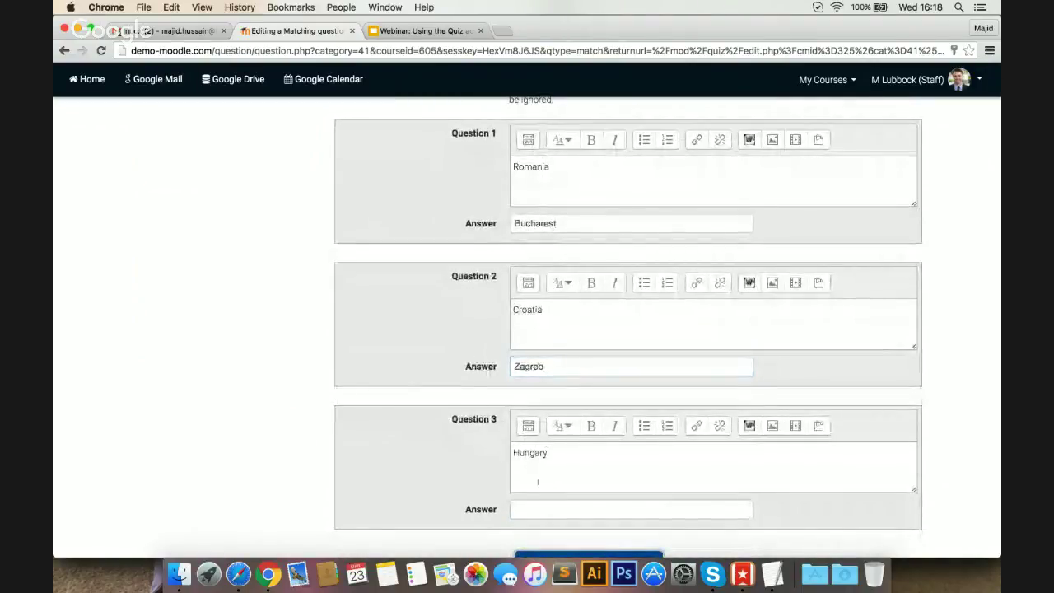
click(536, 507)
text(Budape)
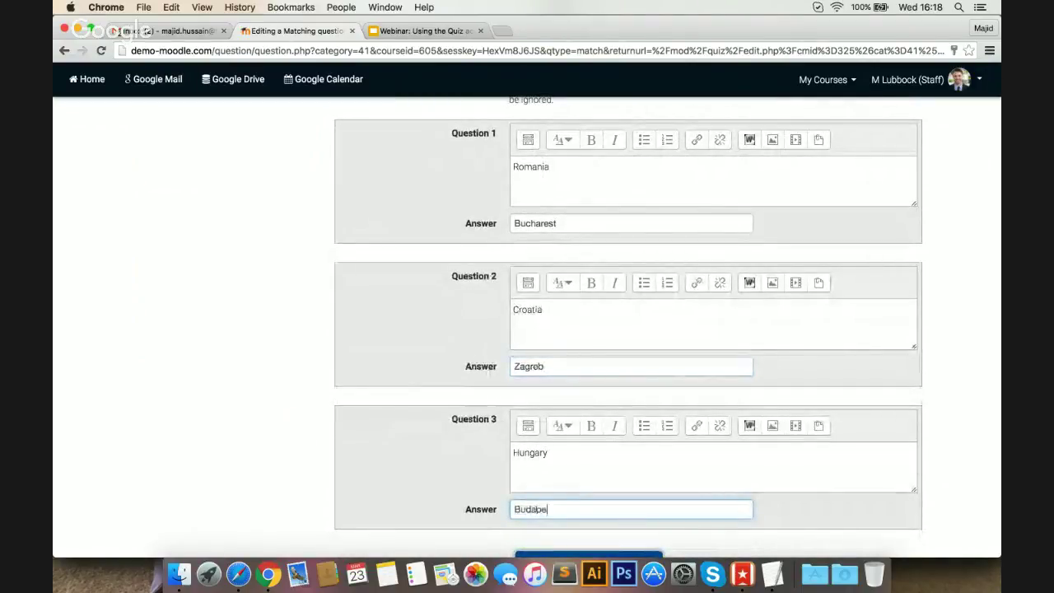
text(st)
scroll(379, 384, down, 3)
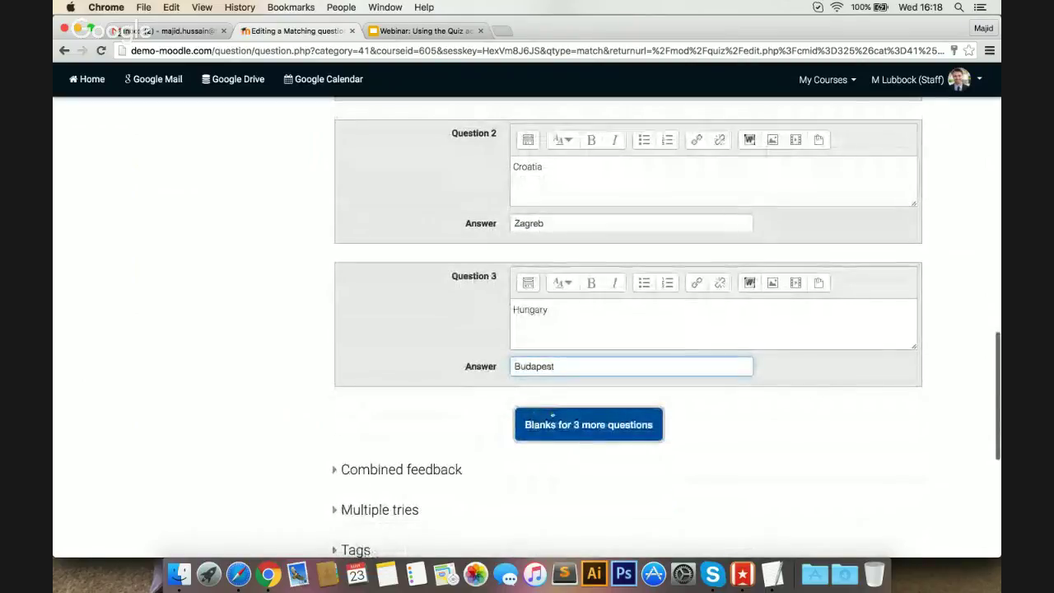
click(552, 415)
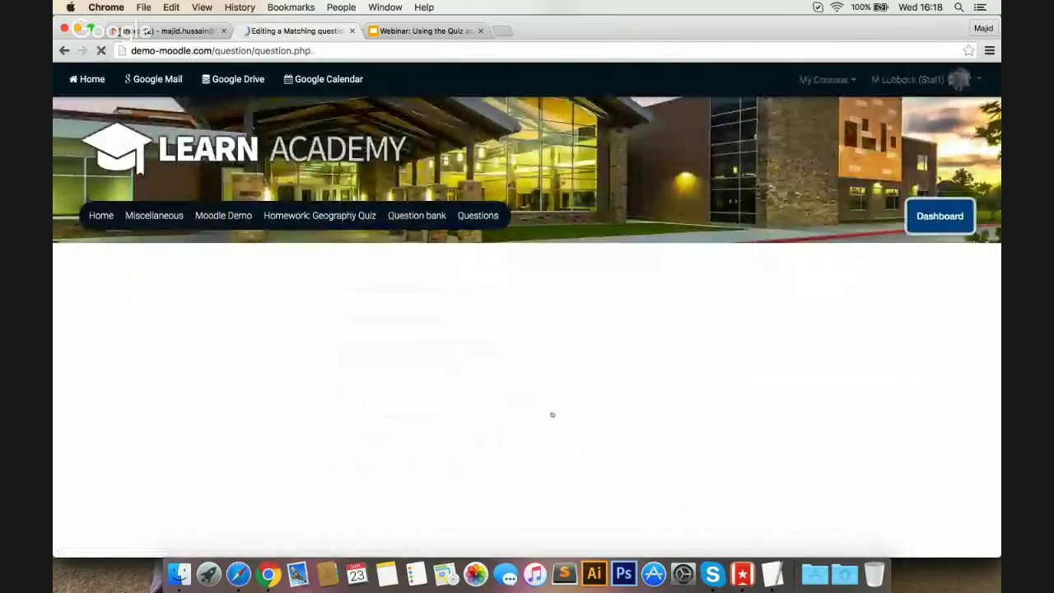
Step: Fill in the fourth matching pair as Germany with answer Berlin
scroll(552, 414, down, 3)
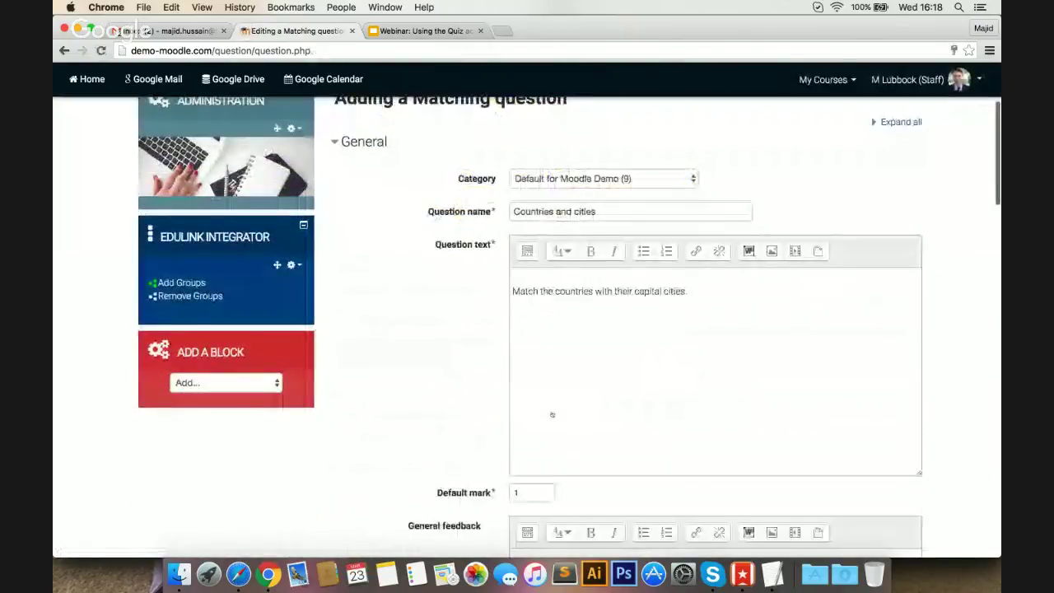
scroll(407, 349, down, 15)
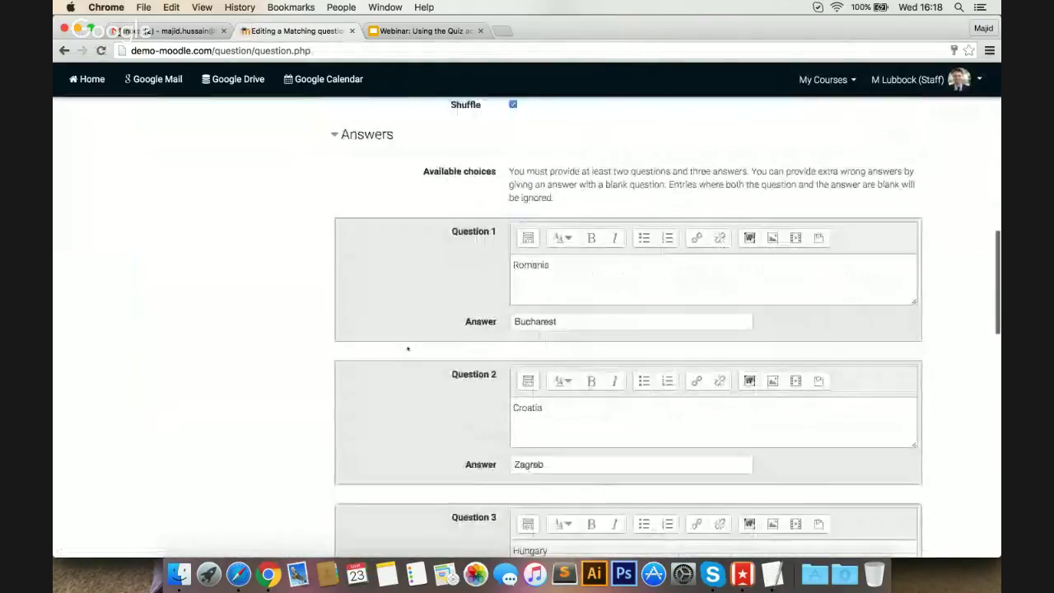
scroll(407, 349, down, 6)
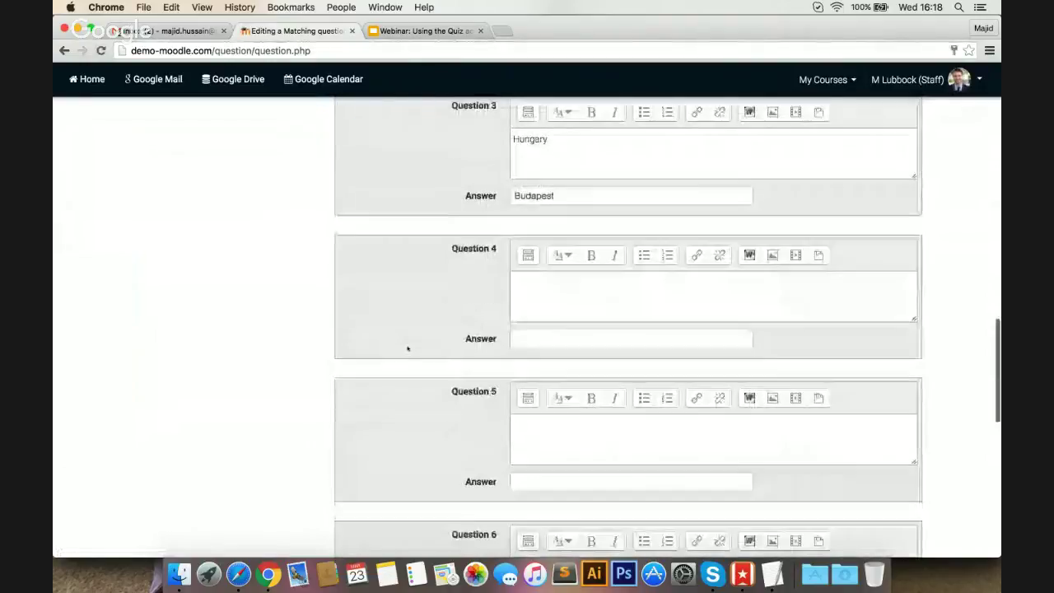
click(571, 293)
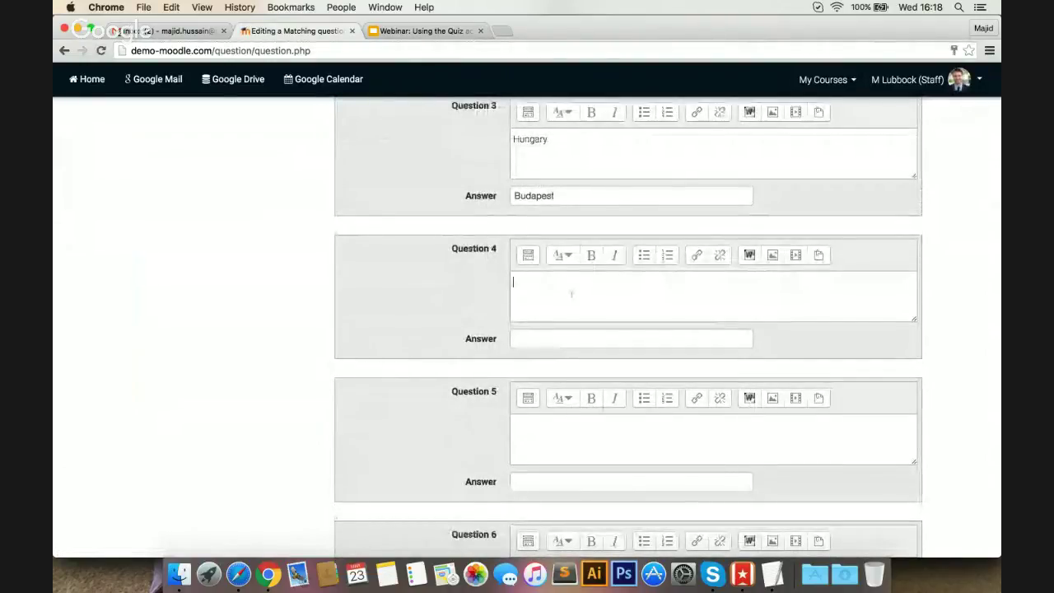
text(Germany)
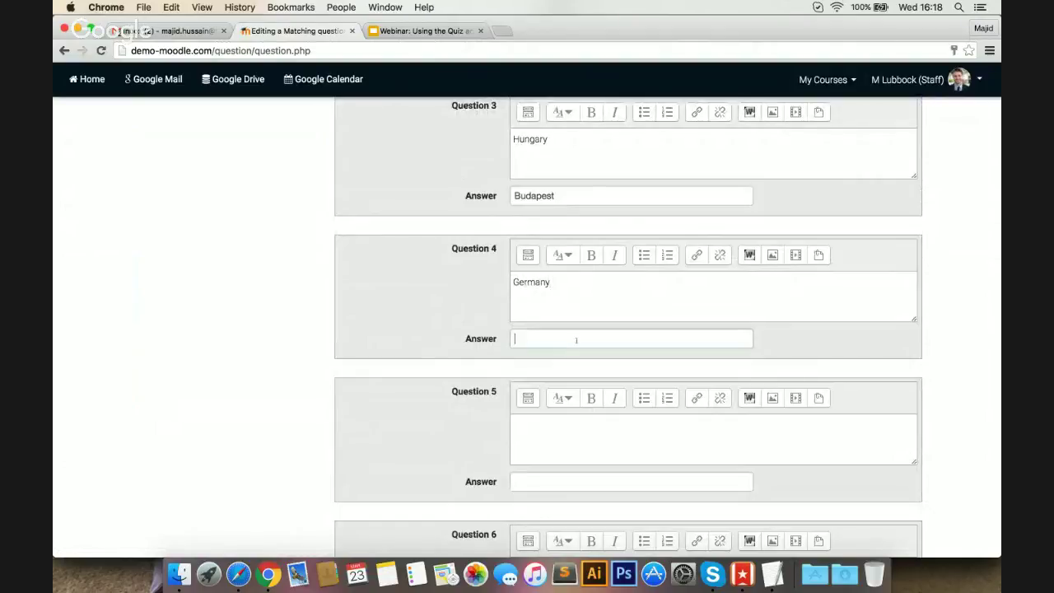
click(575, 339)
text(Berlin)
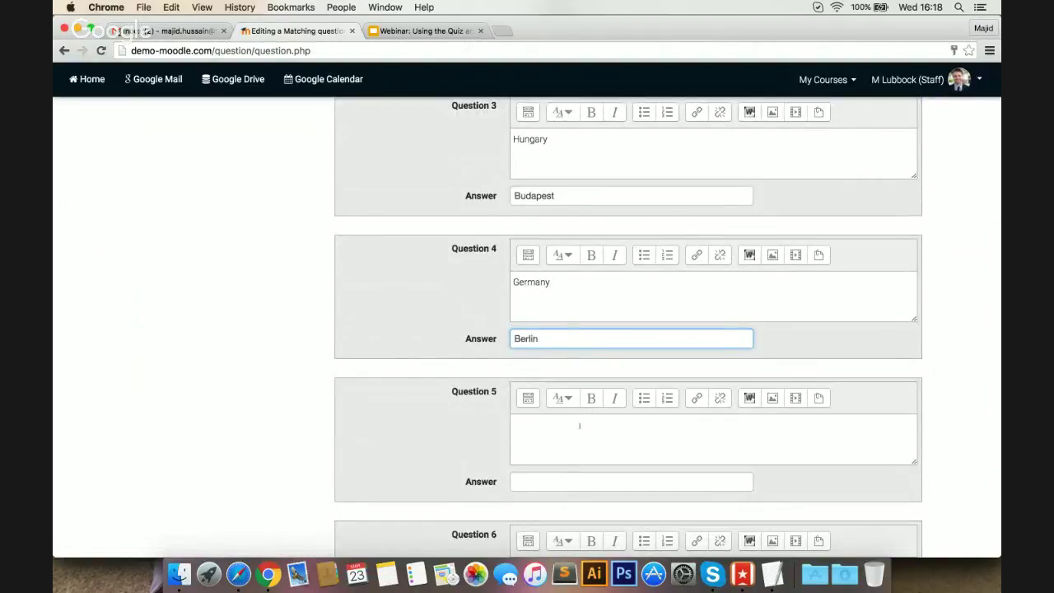
Step: Check the remaining pair in the quiz-questions document in TextEdit and fill in the fifth matching pair as Portugal with answer Lisbon
click(578, 425)
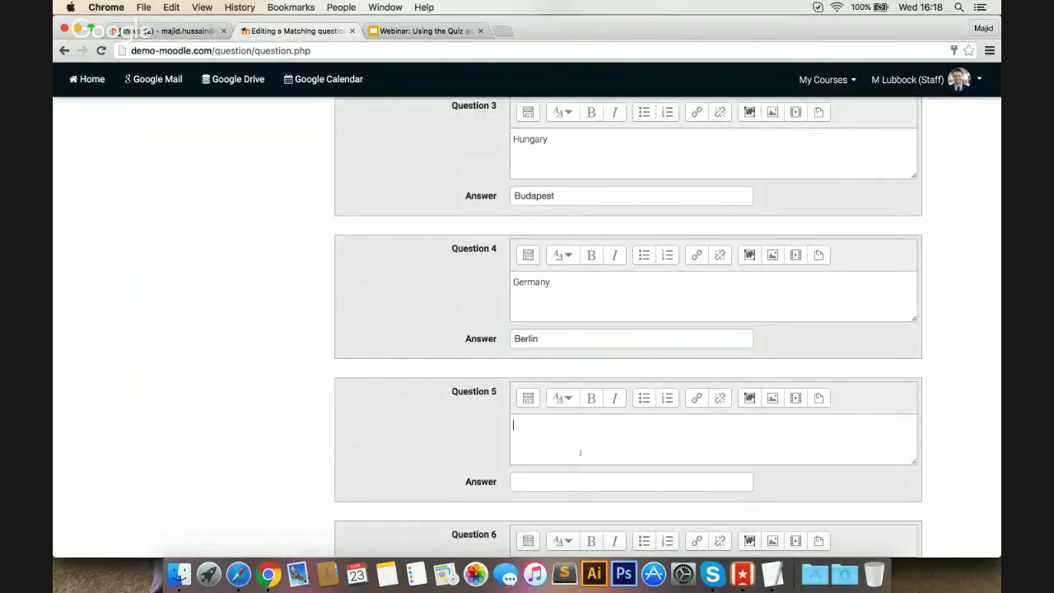
key(super+Tab)
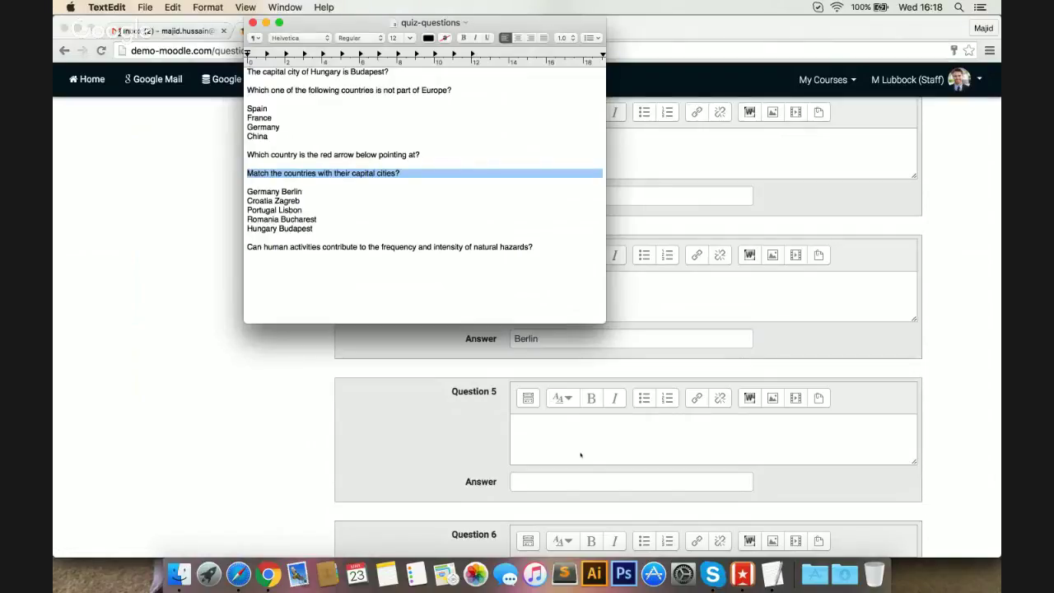
key(super+Tab)
text(Portu)
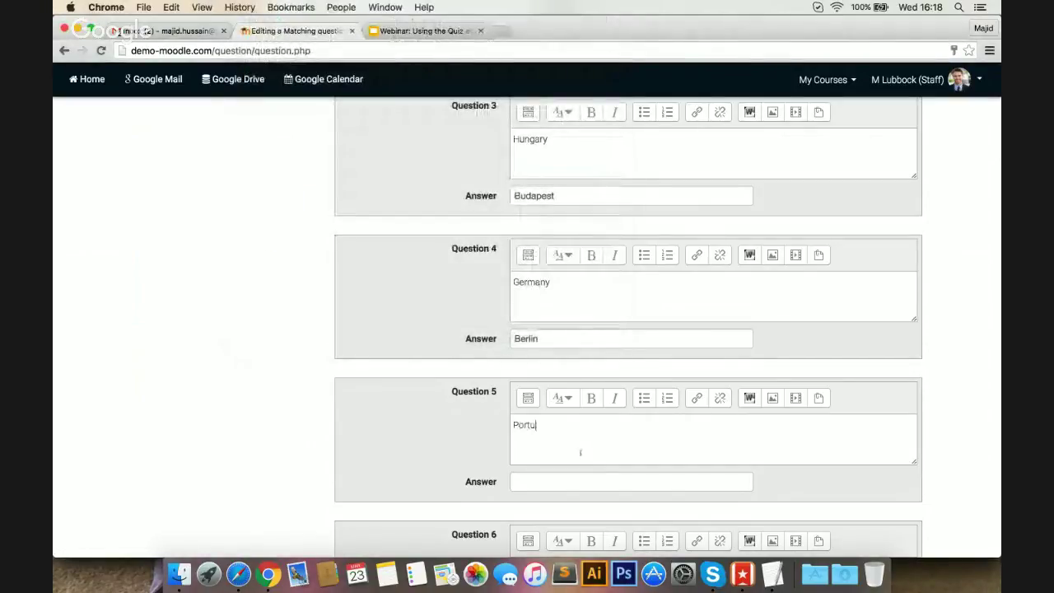
text(gal)
click(543, 480)
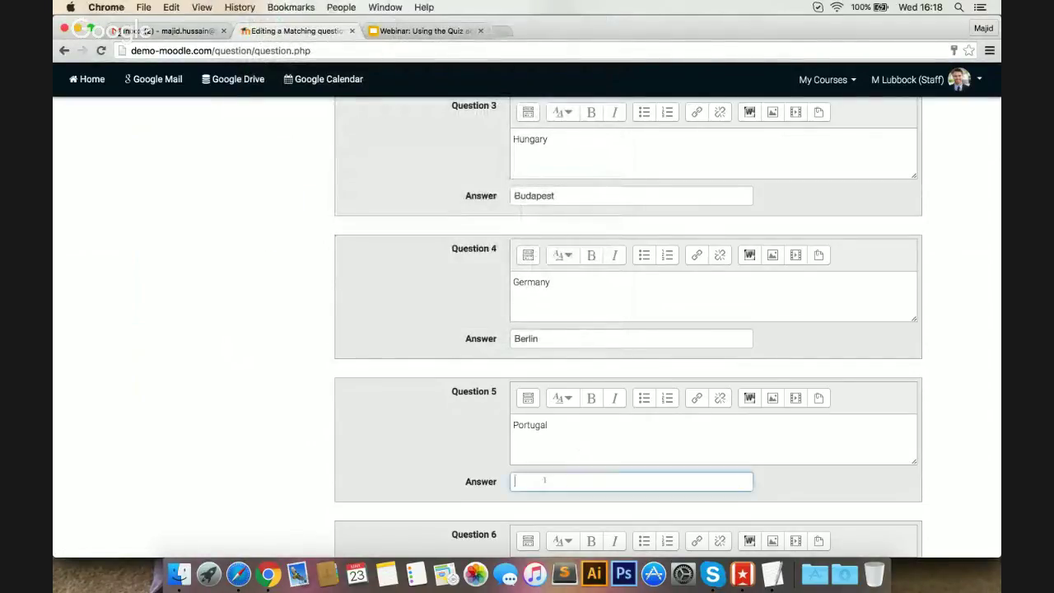
text(Lisbon)
Step: Save the matching question to the quiz, leaving the sixth pair blank
scroll(339, 395, down, 5)
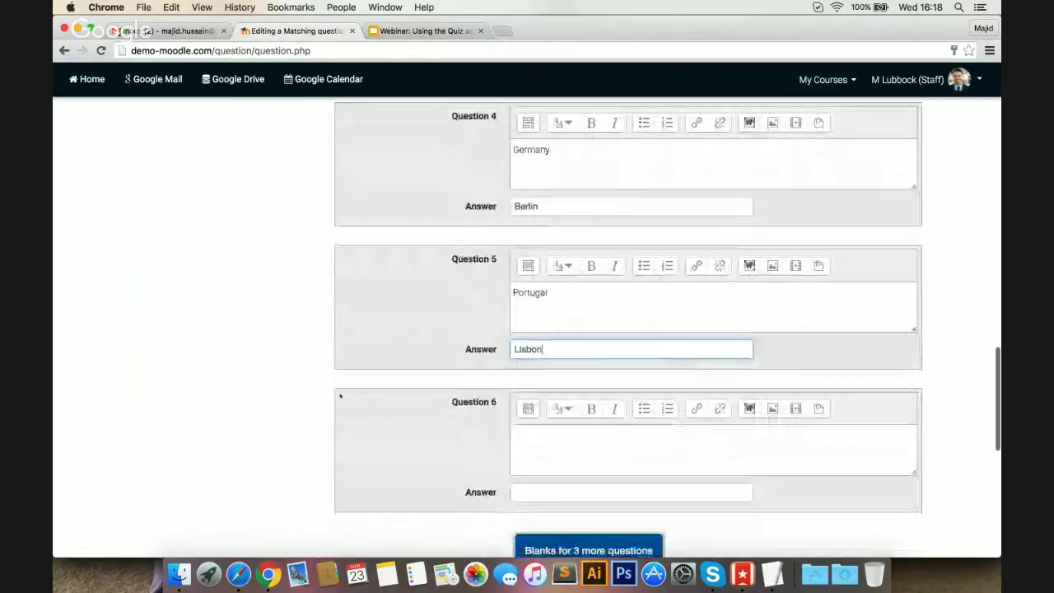
scroll(340, 396, down, 4)
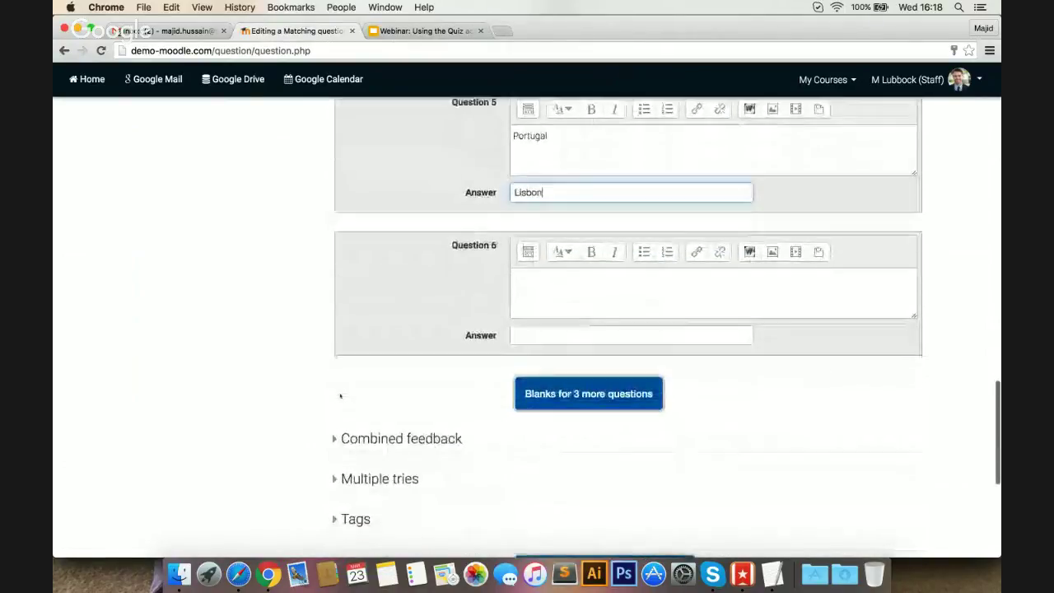
scroll(339, 396, down, 3)
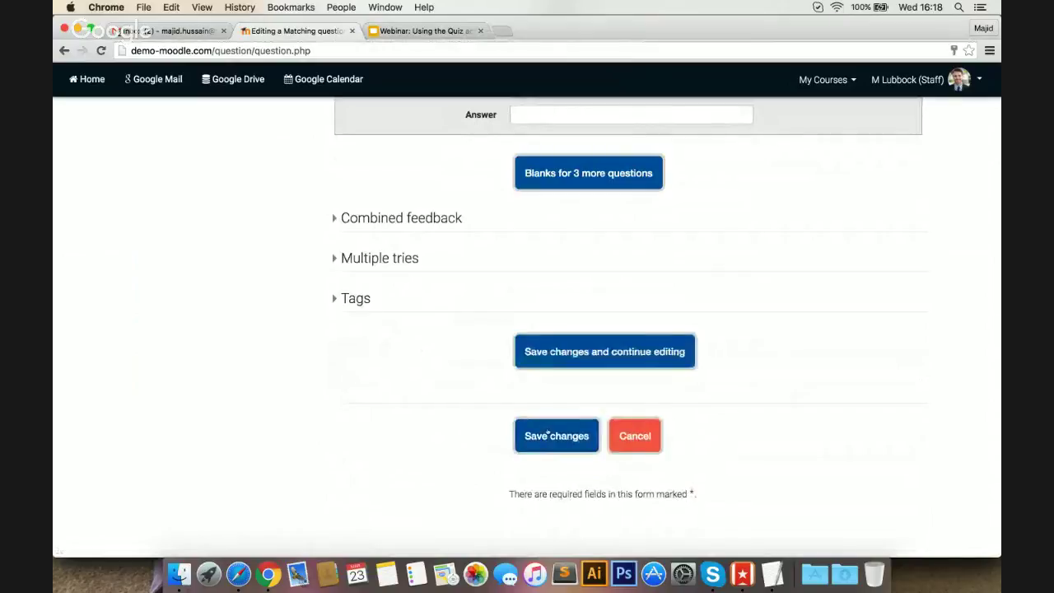
click(547, 433)
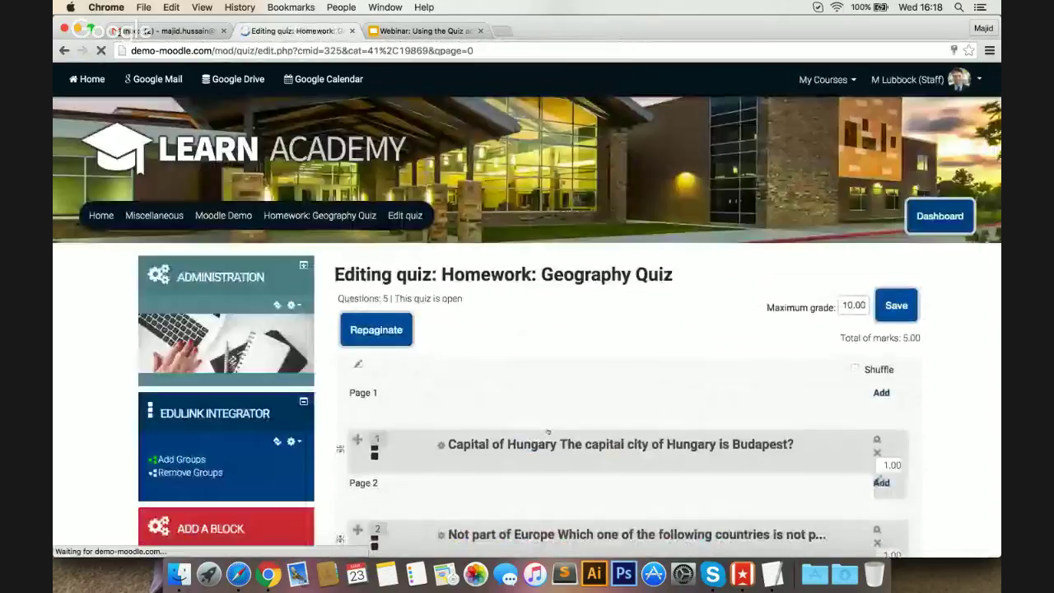
Step: Review the quiz's question list and how the questions are divided into pages
scroll(548, 431, down, 2)
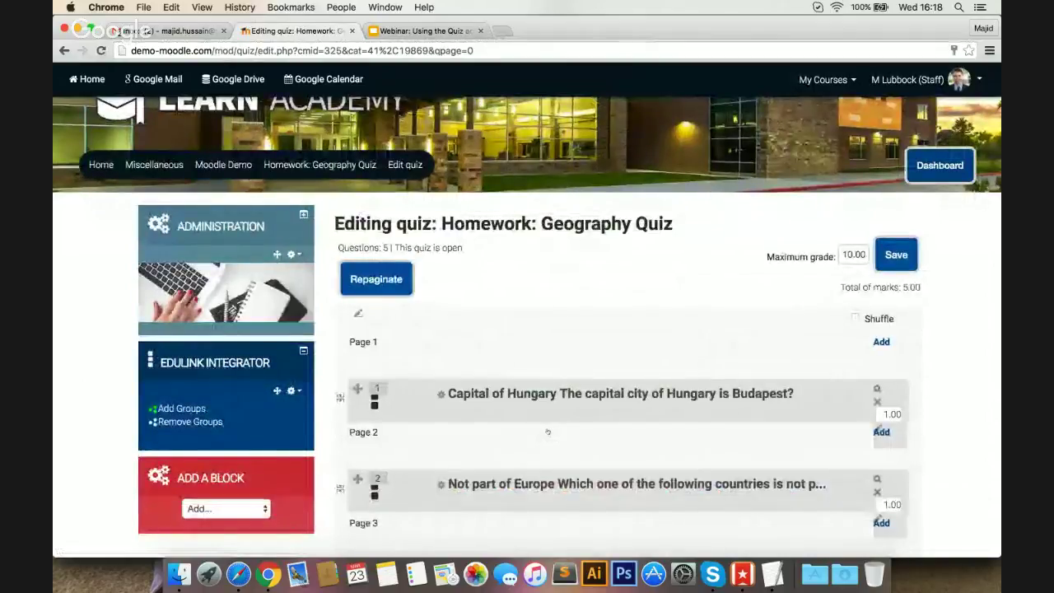
scroll(489, 311, down, 5)
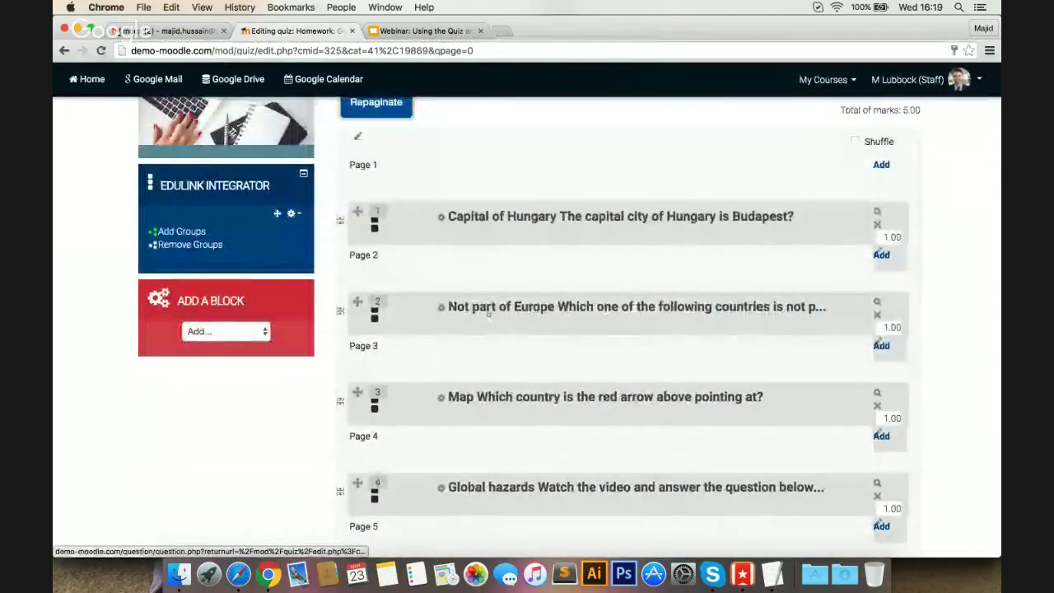
scroll(488, 313, down, 1)
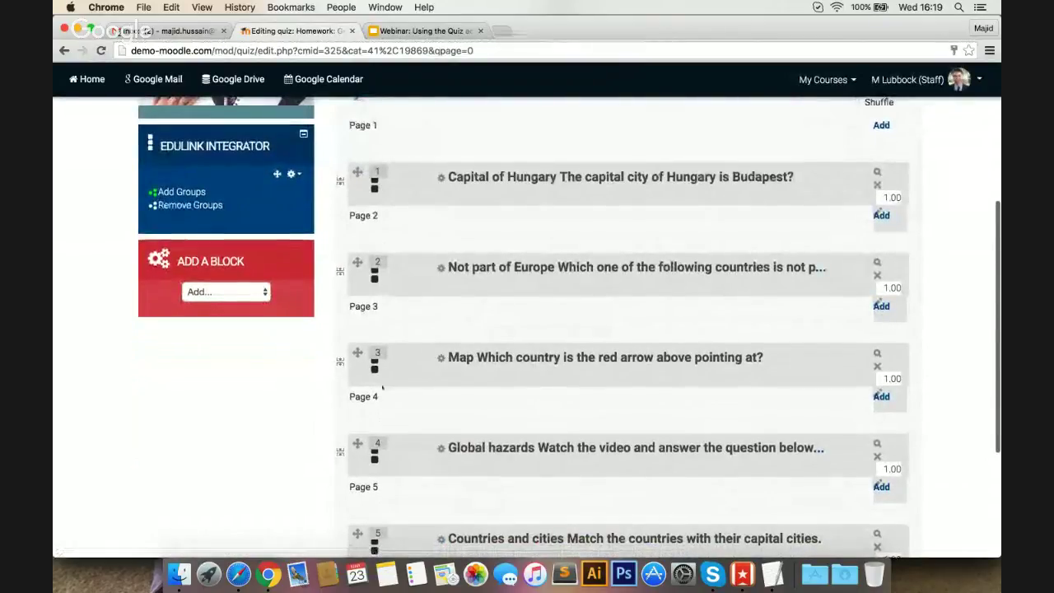
scroll(381, 386, down, 2)
scroll(381, 387, down, 2)
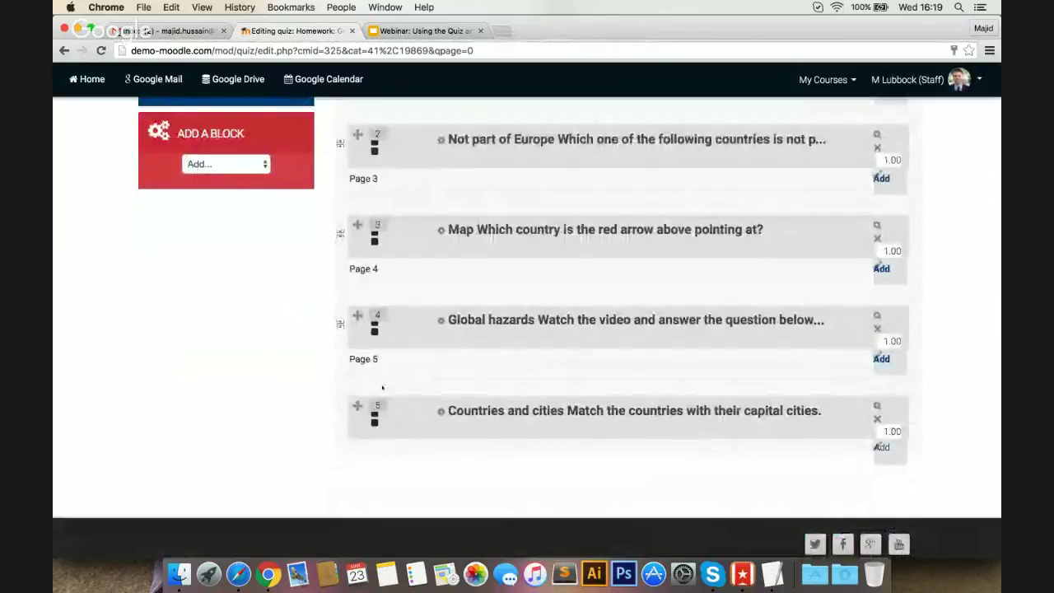
scroll(382, 386, up, 5)
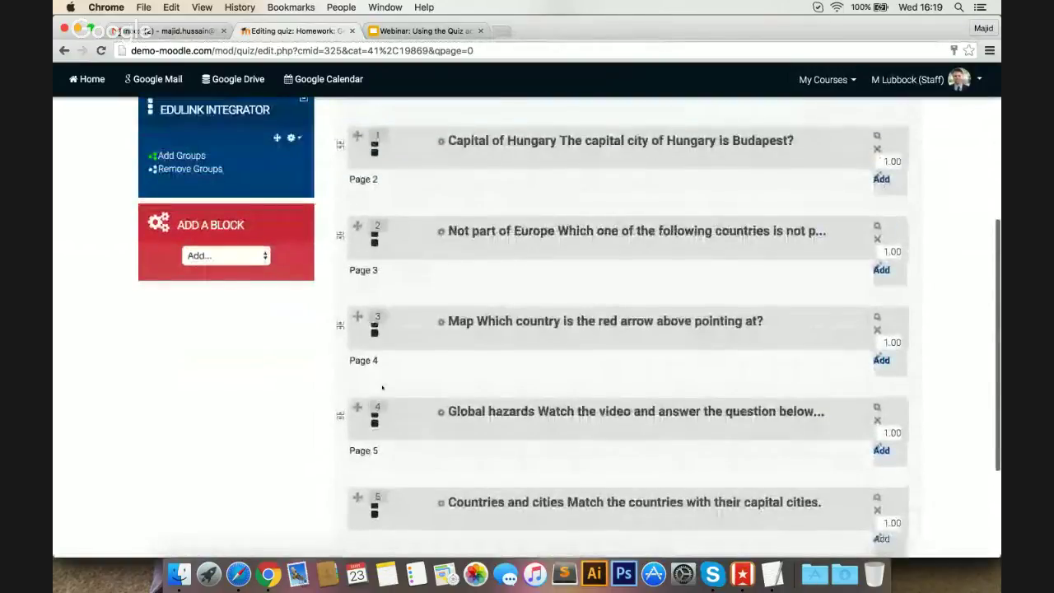
scroll(381, 386, up, 3)
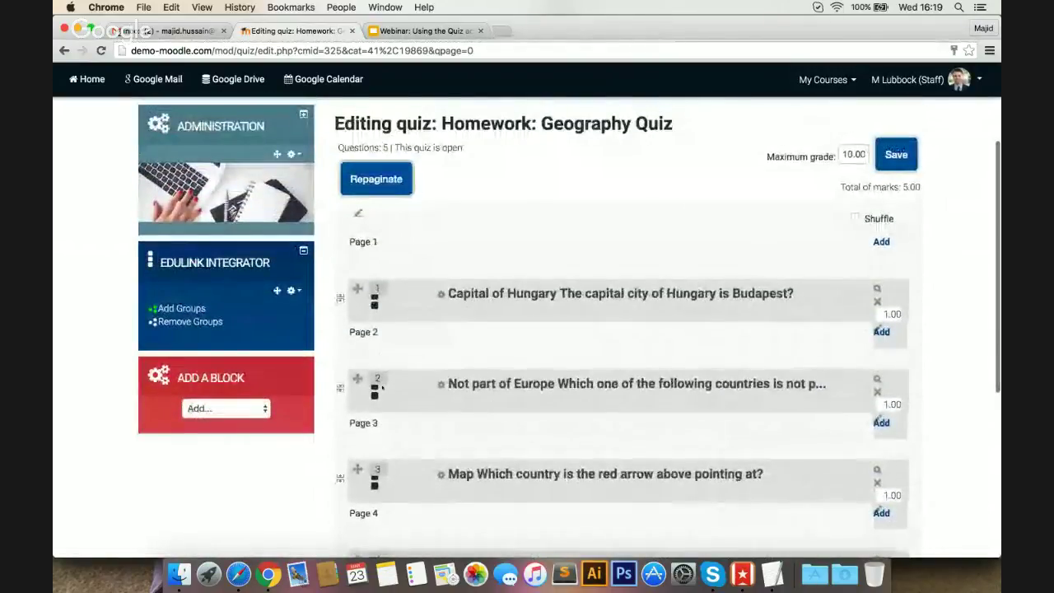
scroll(381, 387, up, 2)
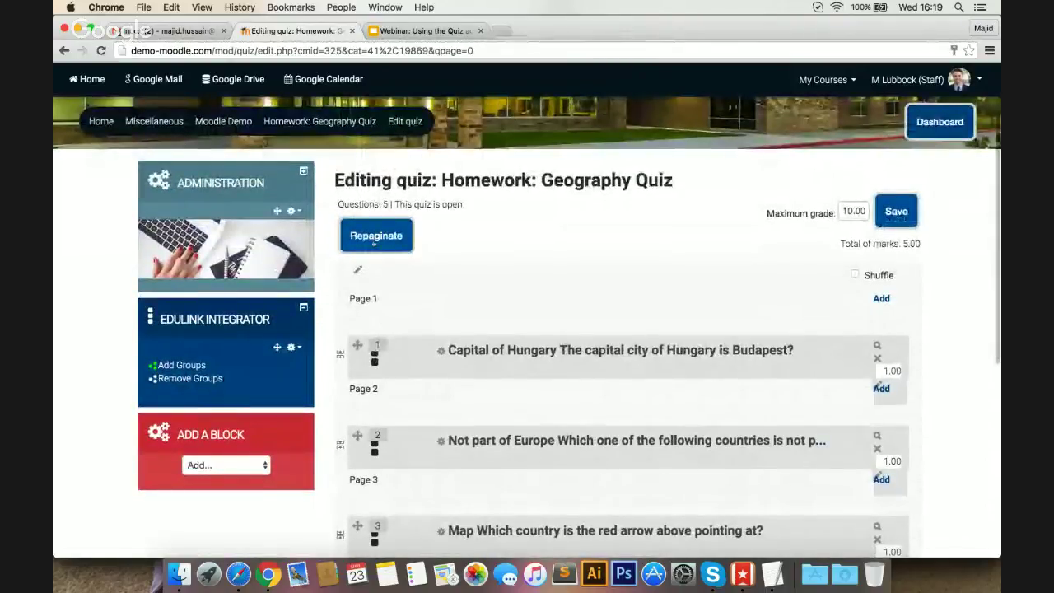
Step: Repaginate the Geography Quiz with Unlimited questions per page and check the new layout
click(375, 238)
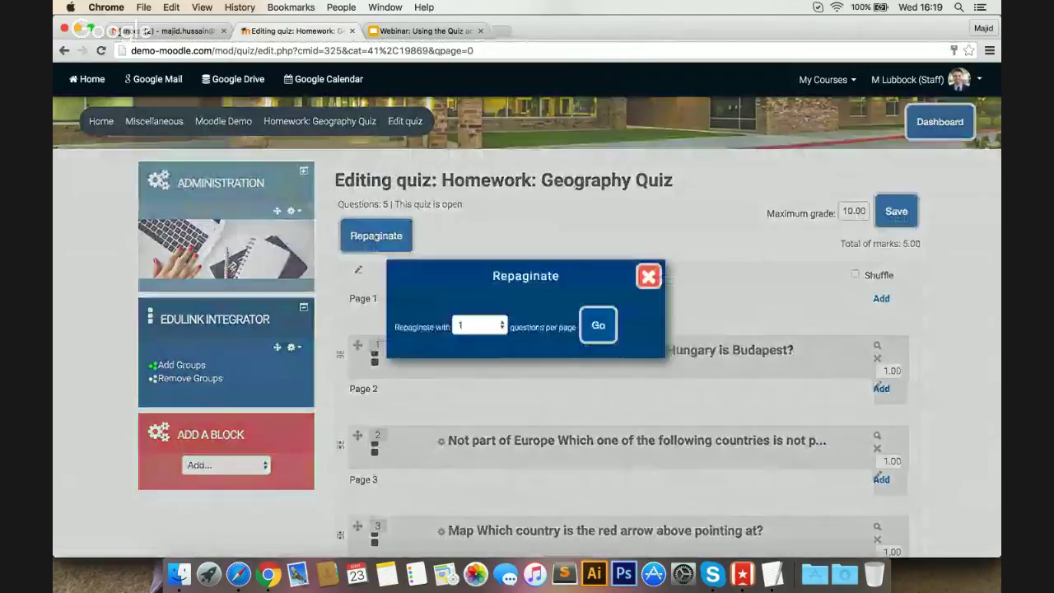
click(477, 326)
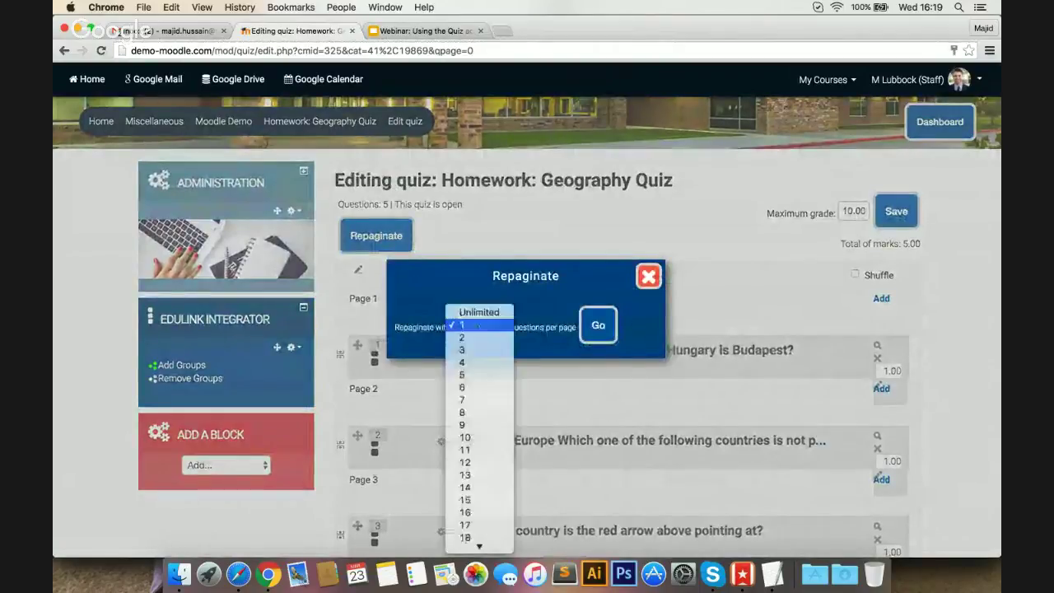
click(473, 375)
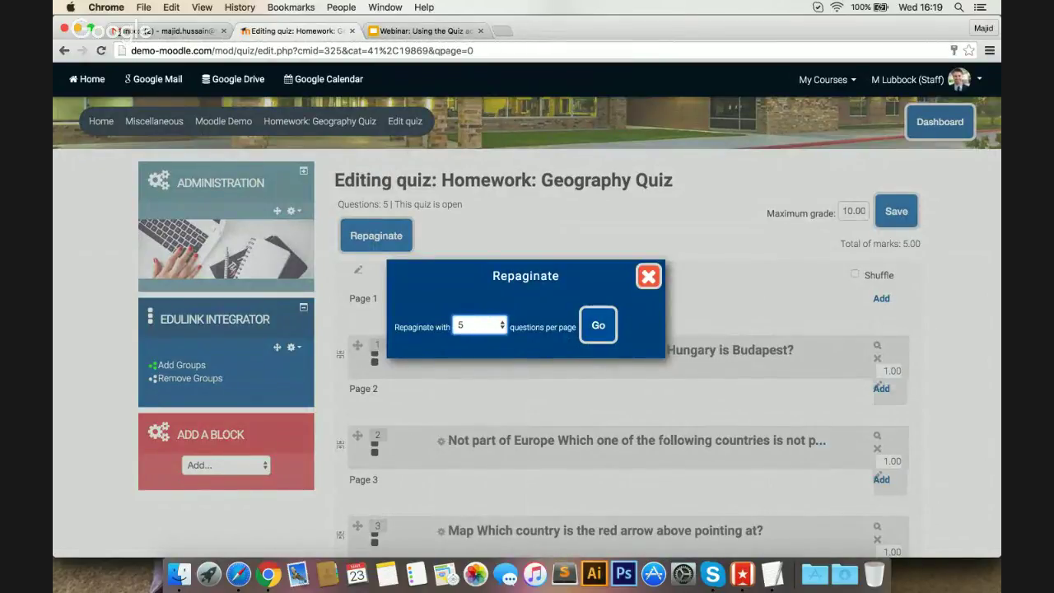
click(478, 325)
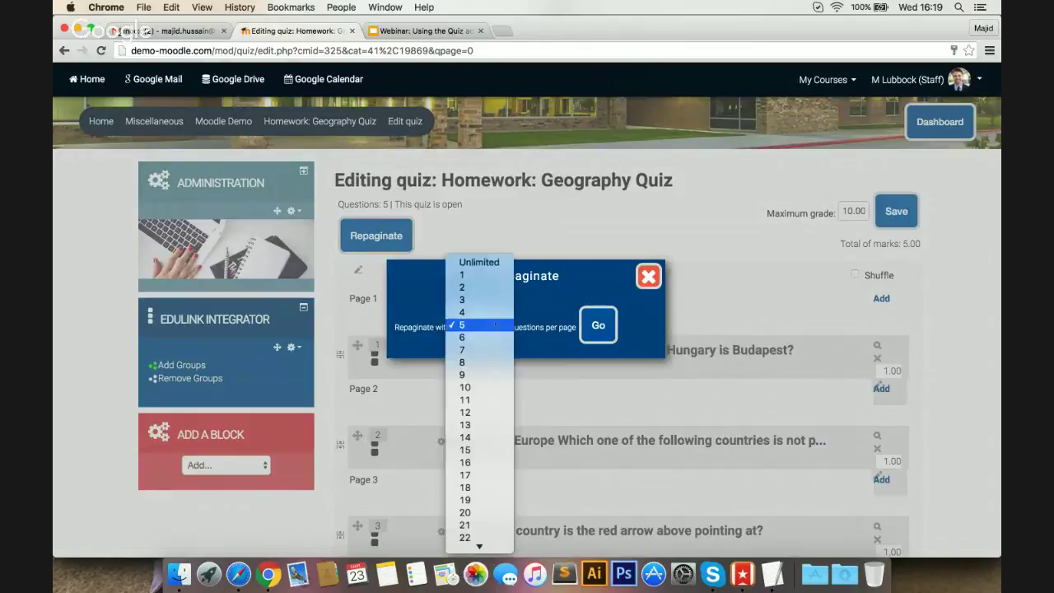
click(479, 263)
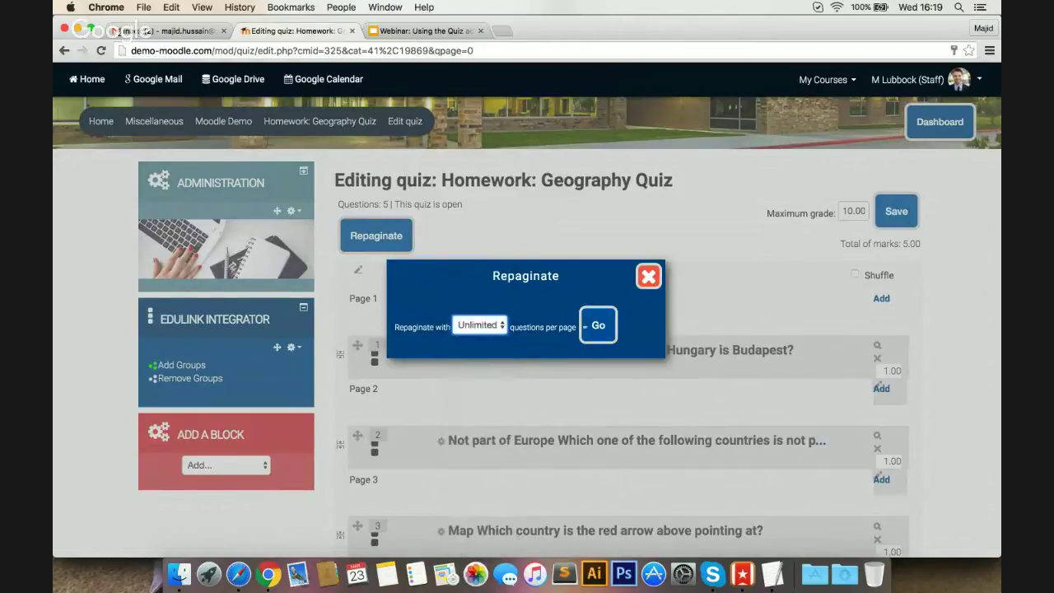
click(597, 325)
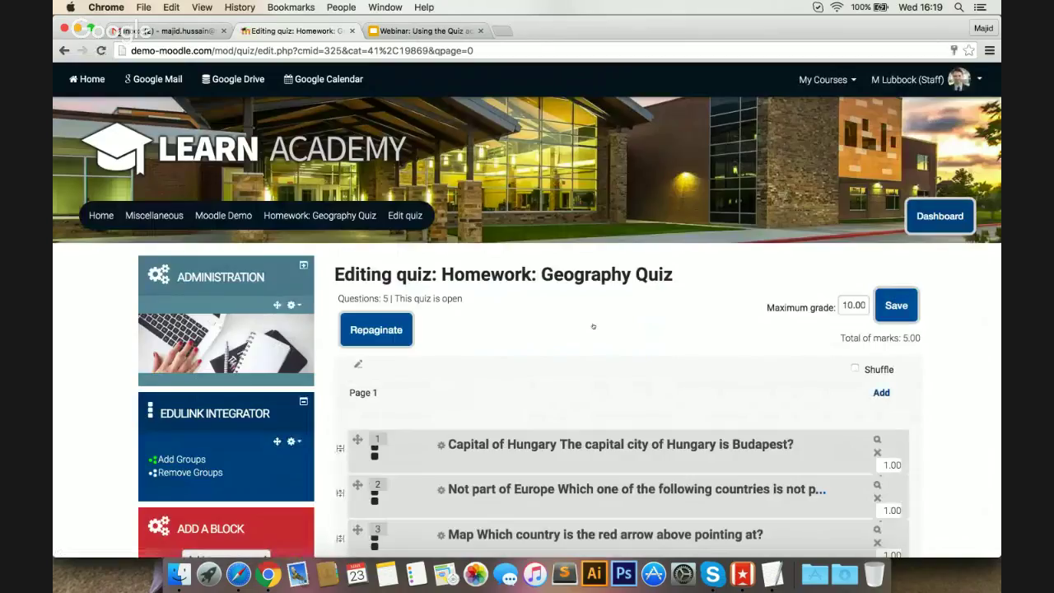
scroll(592, 326, down, 4)
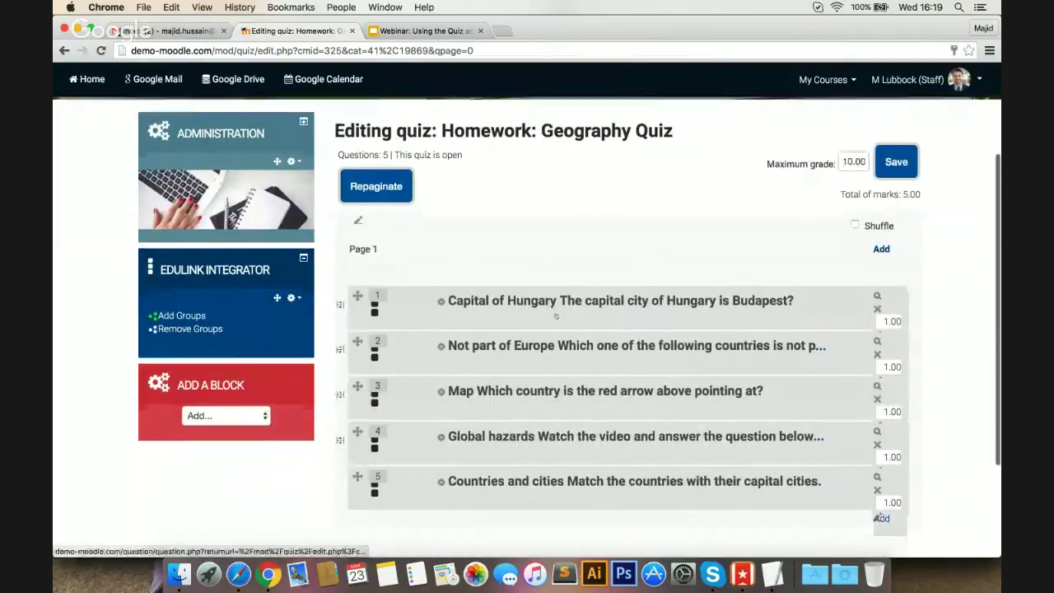
scroll(556, 316, down, 1)
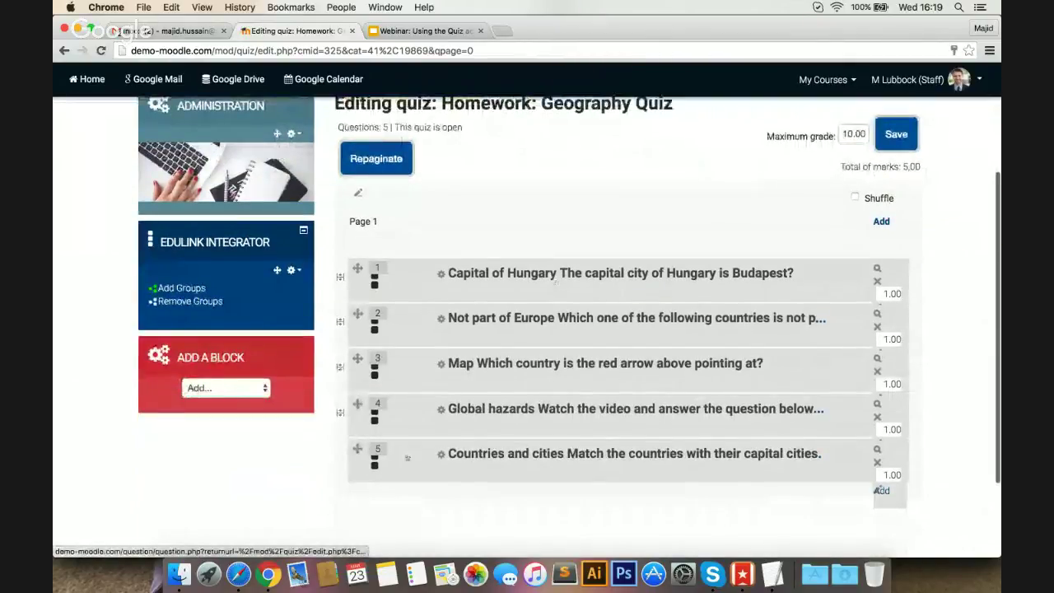
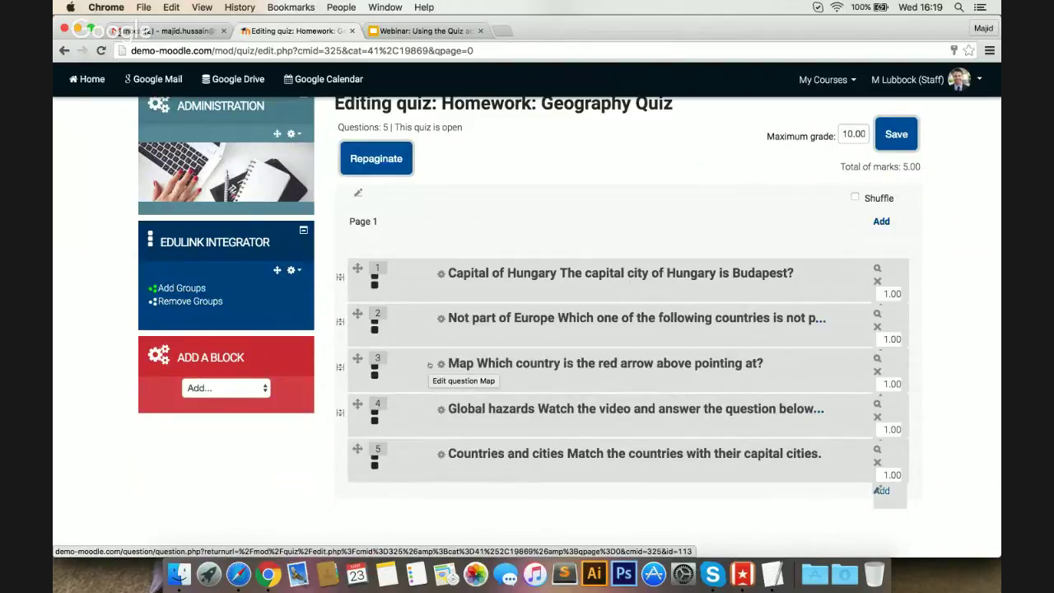
Step: Look over the repaginated question list once more and log out of the staff account
scroll(590, 372, down, 3)
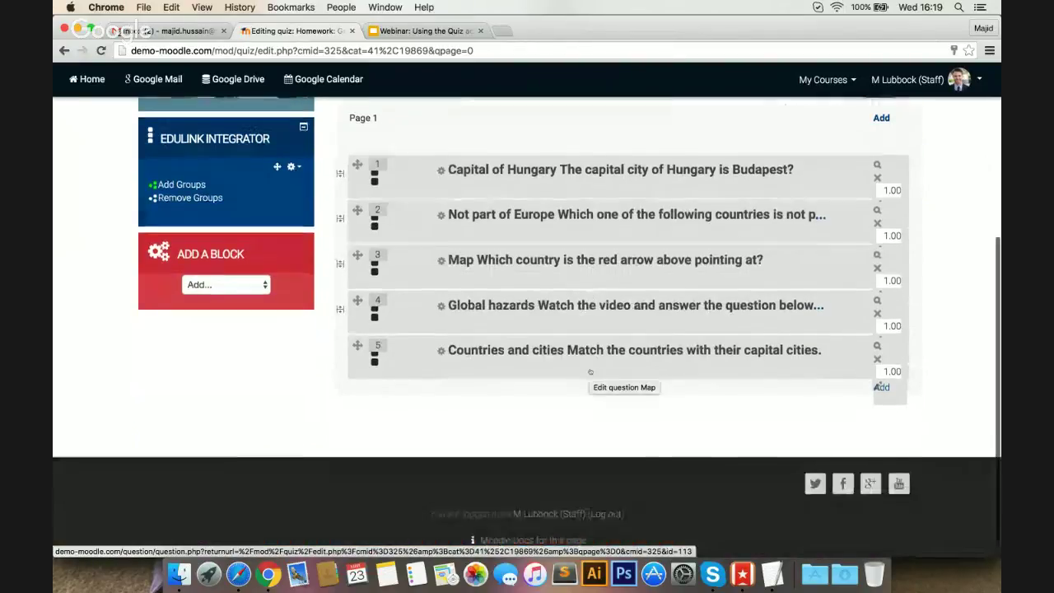
scroll(589, 372, up, 5)
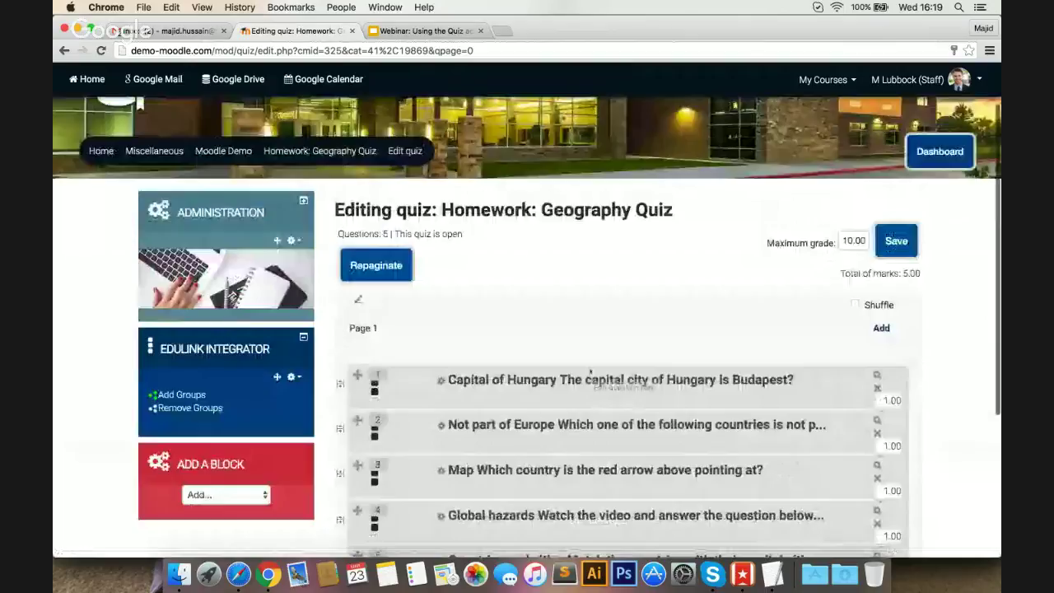
scroll(589, 372, up, 2)
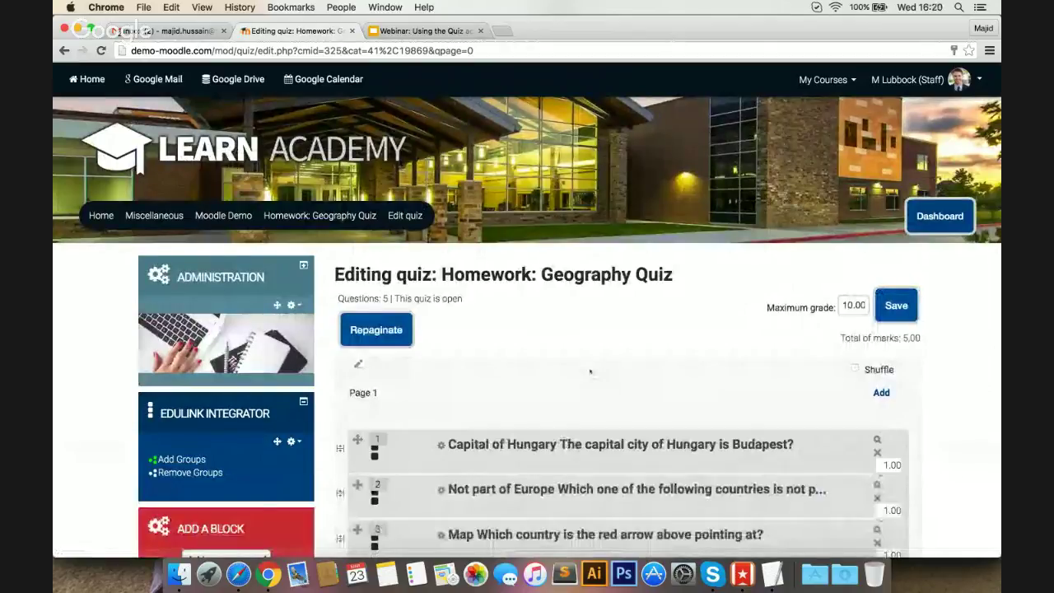
click(916, 82)
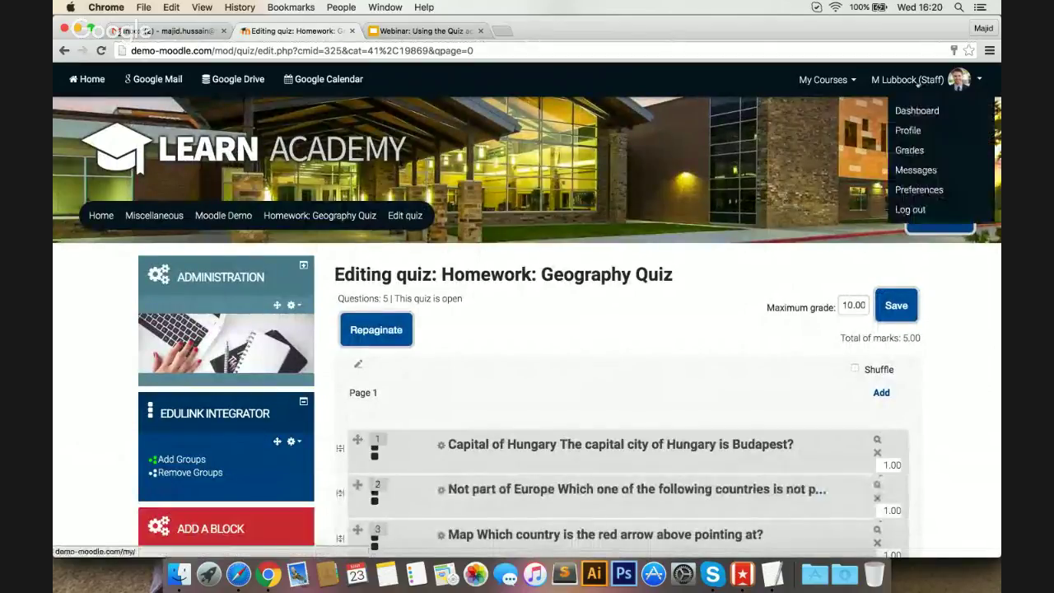
click(902, 211)
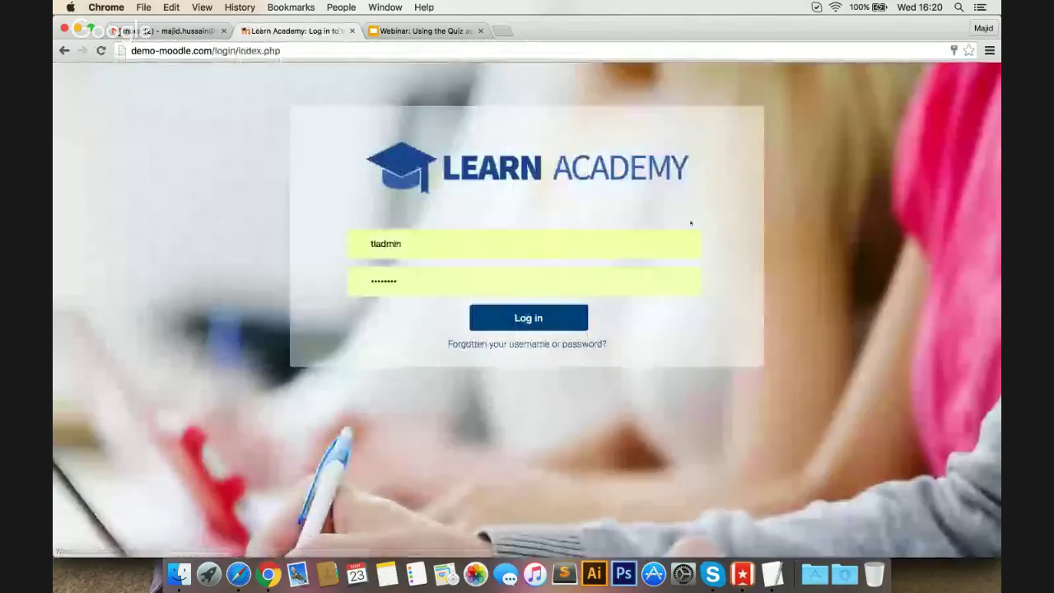
Step: Log in to Learn Academy with the student's username and account password, and dismiss the offer to save the password
click(568, 252)
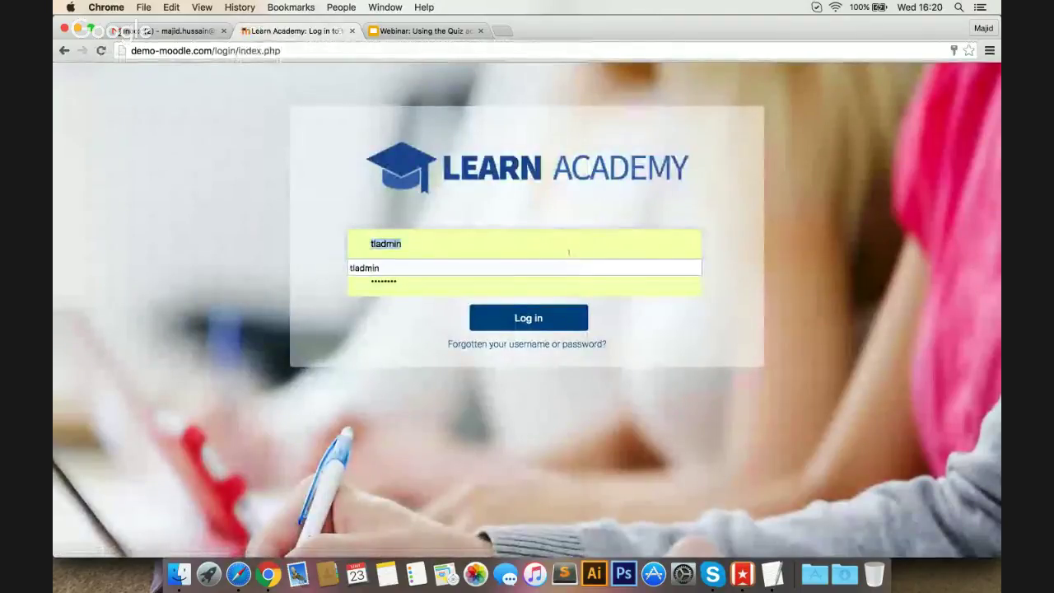
key(BackSpace)
text(l)
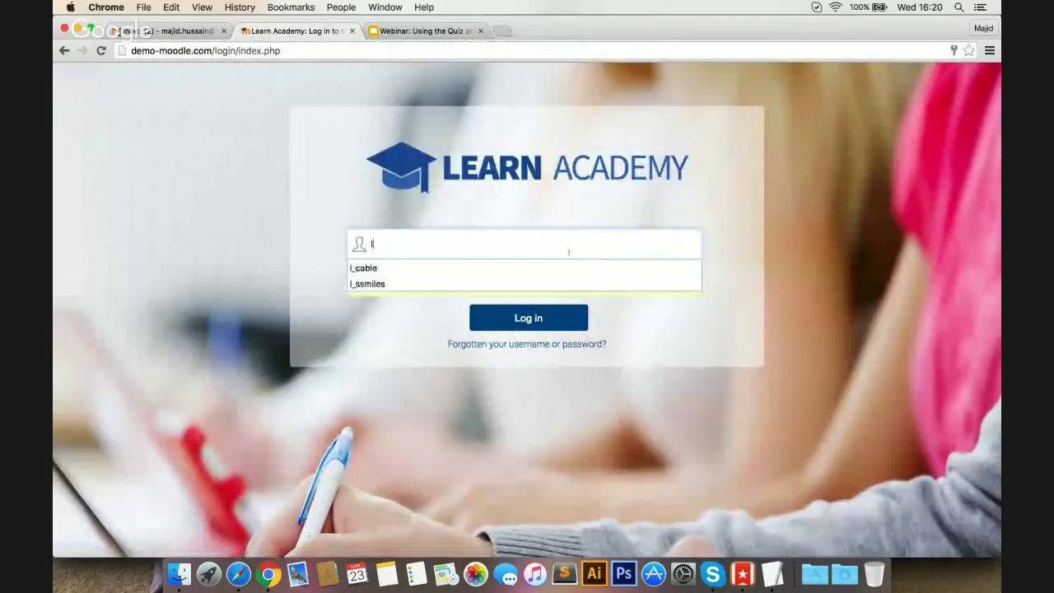
key(Down)
key(Return)
key(Tab)
key(BackSpace)
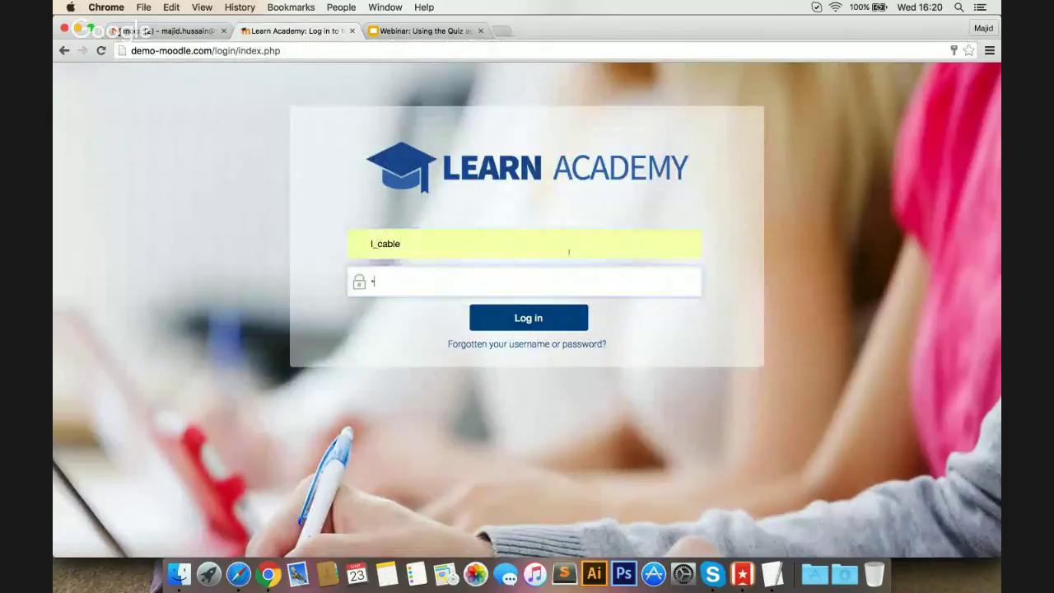
key(Return)
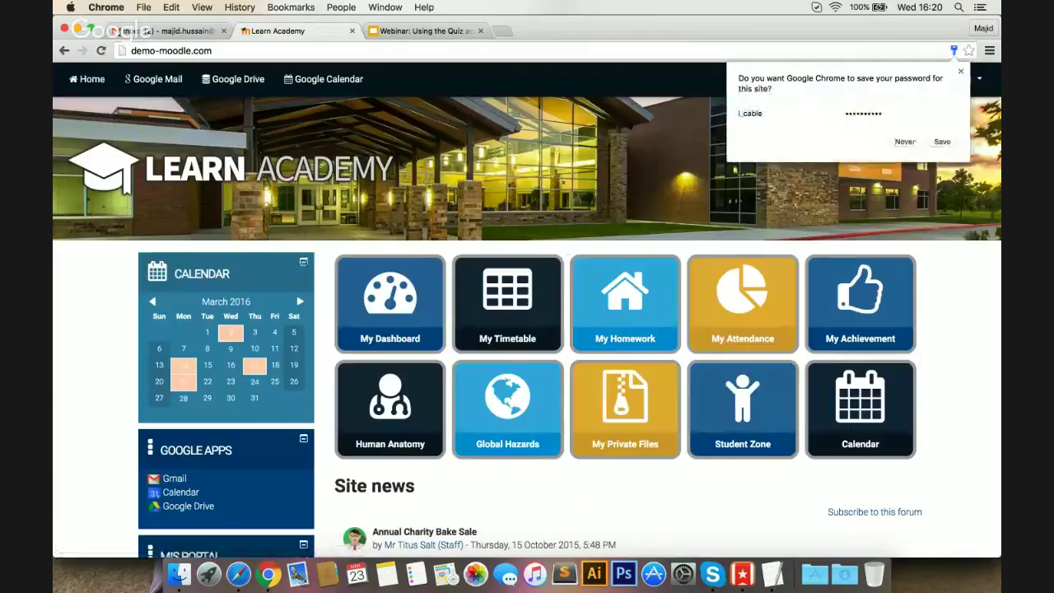
click(960, 71)
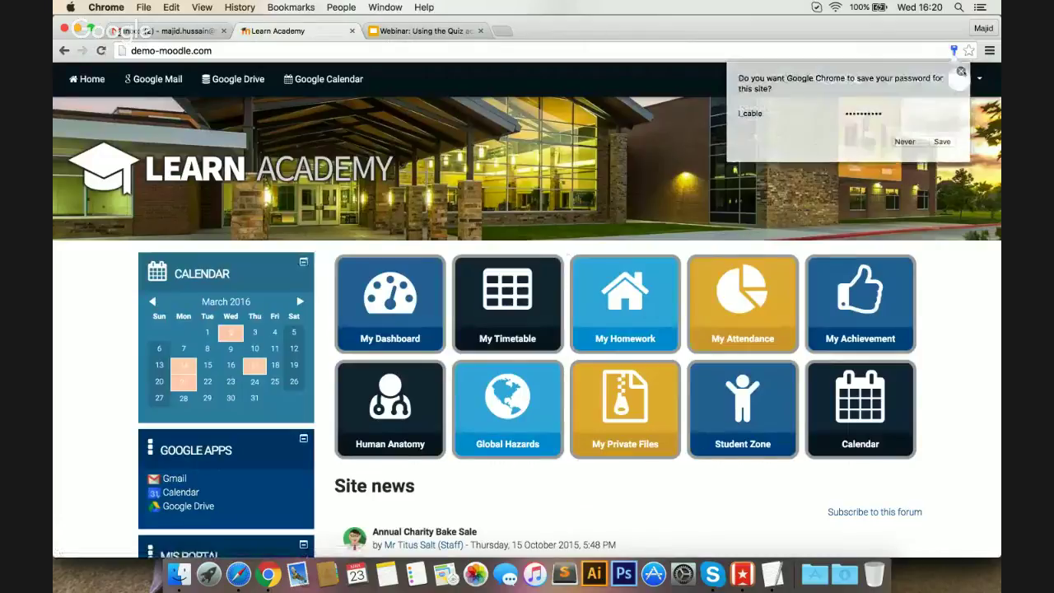
Step: Open the Moodle Demo Course from the student's dashboard
click(407, 300)
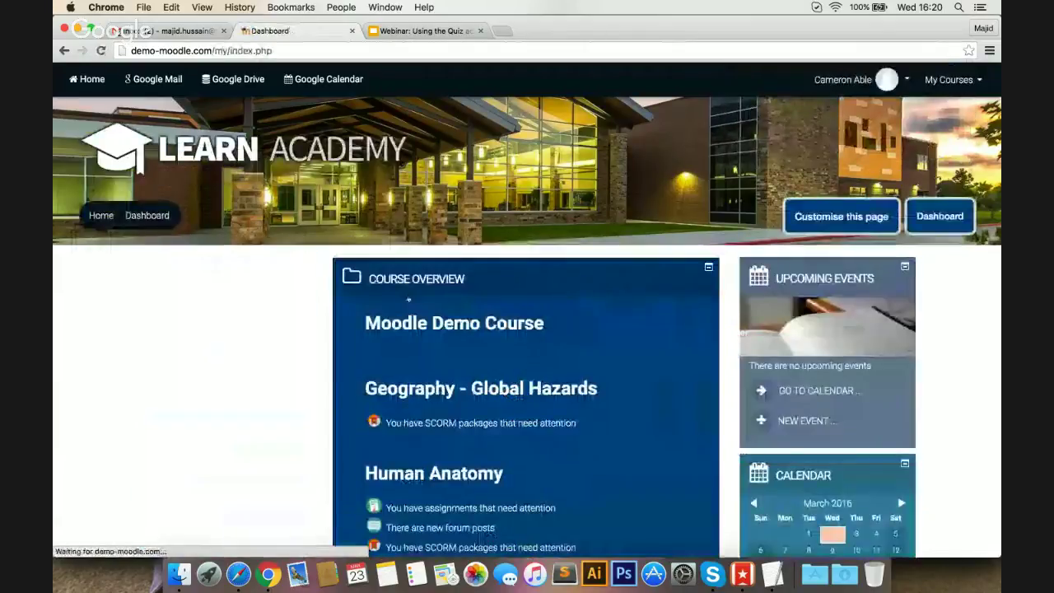
scroll(408, 299, down, 1)
click(408, 300)
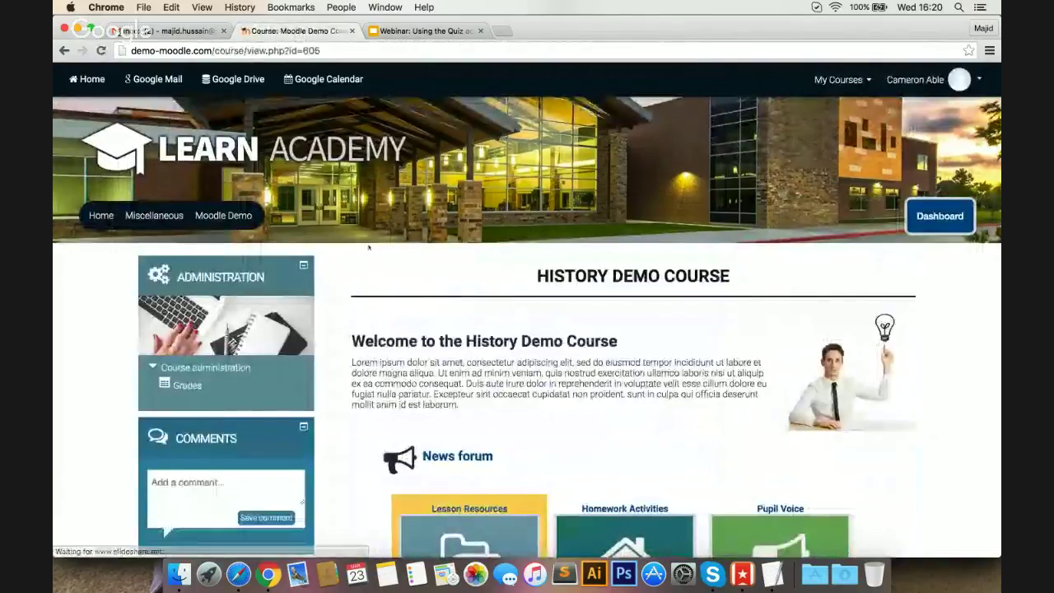
Step: Look through the course's side blocks and open Homework: Geography Quiz from the Homework Activities section
scroll(368, 246, down, 1)
scroll(368, 246, down, 1)
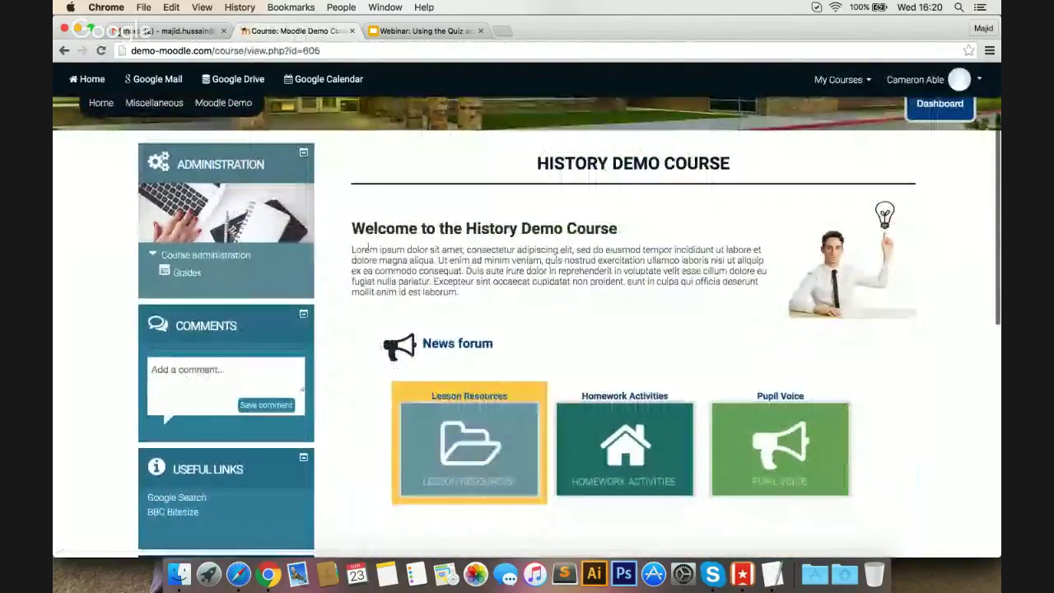
scroll(368, 246, down, 4)
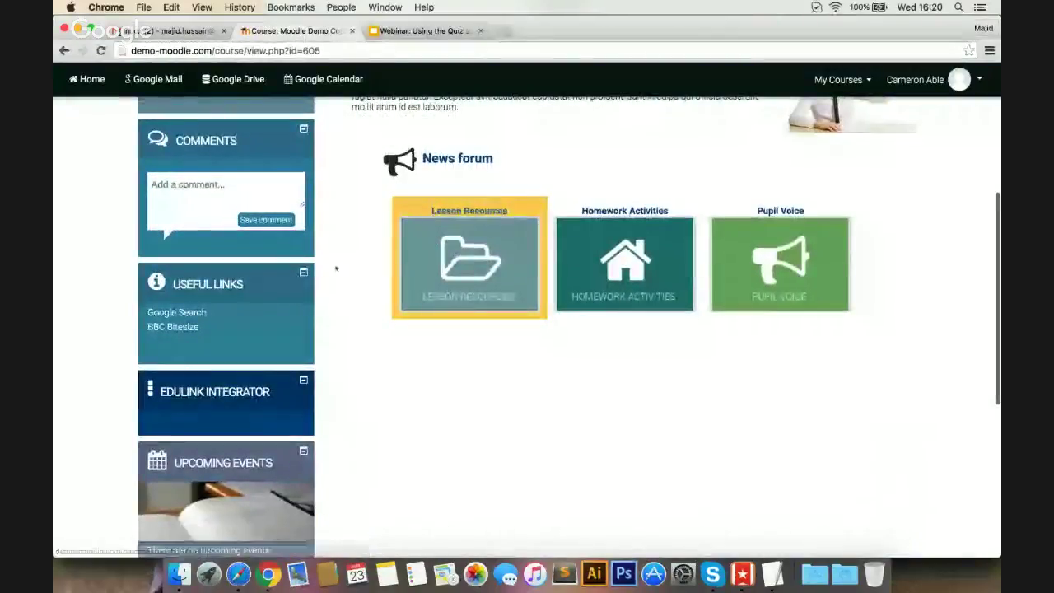
scroll(336, 268, down, 2)
scroll(336, 267, down, 6)
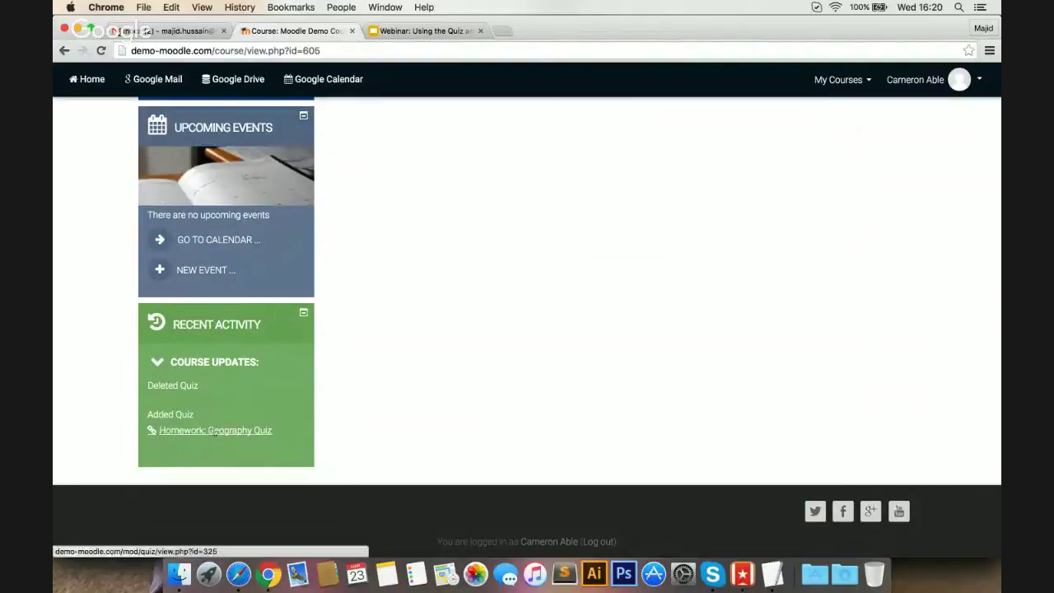
scroll(233, 425, up, 15)
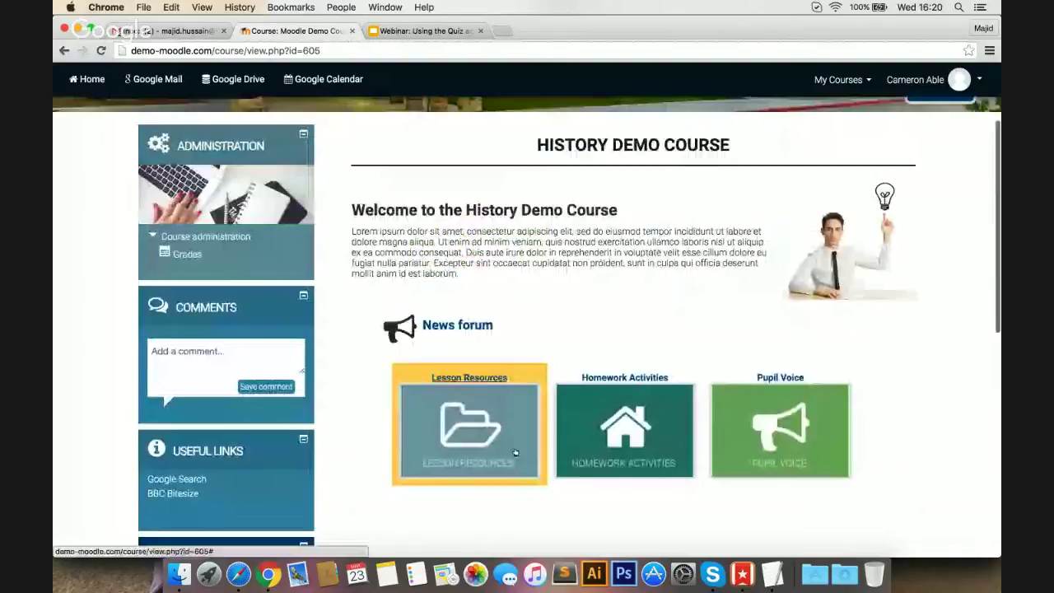
click(624, 430)
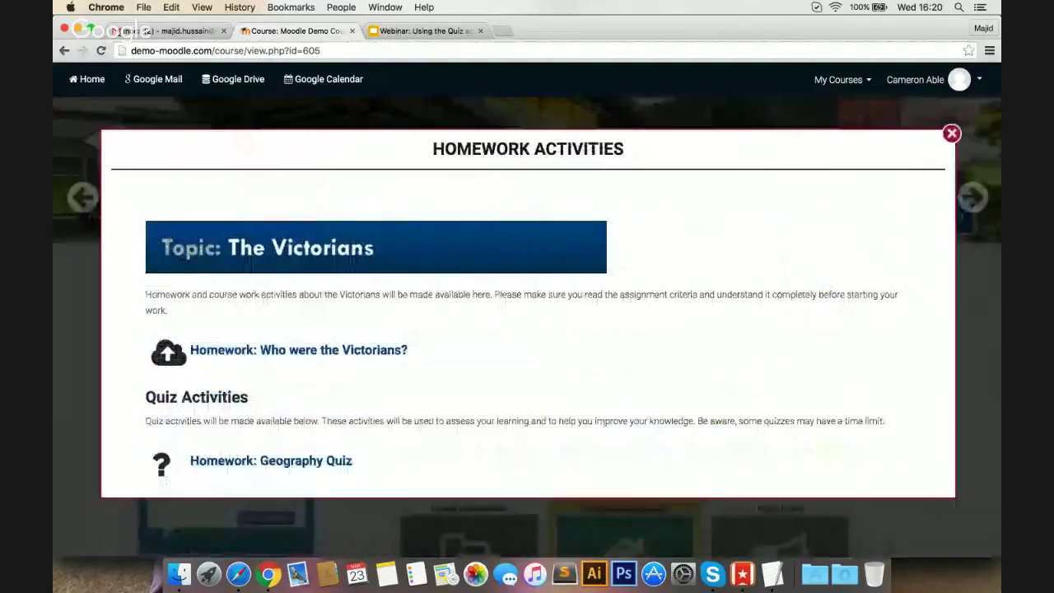
scroll(607, 430, down, 1)
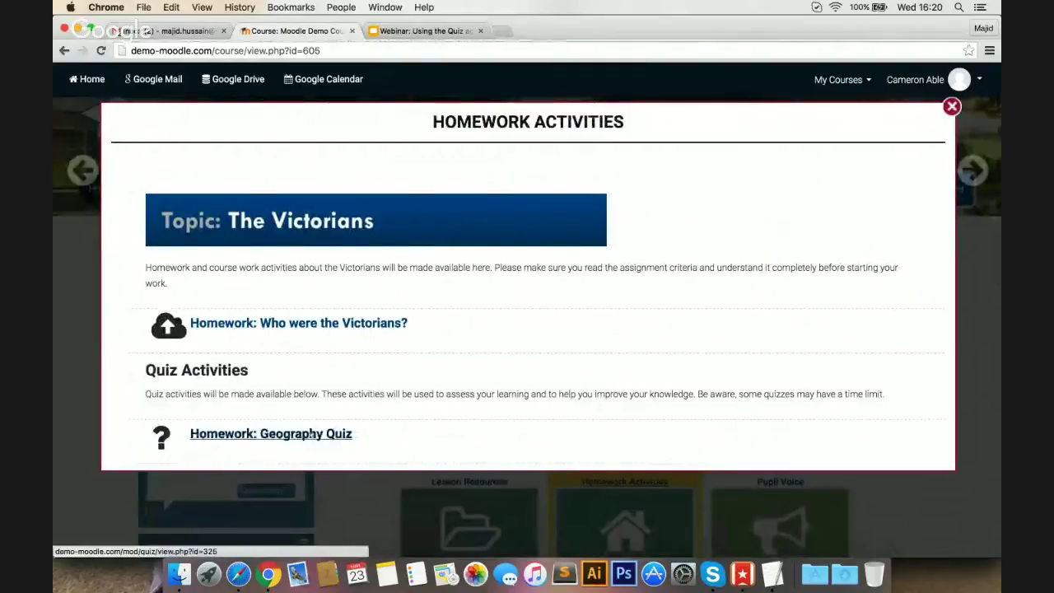
click(311, 433)
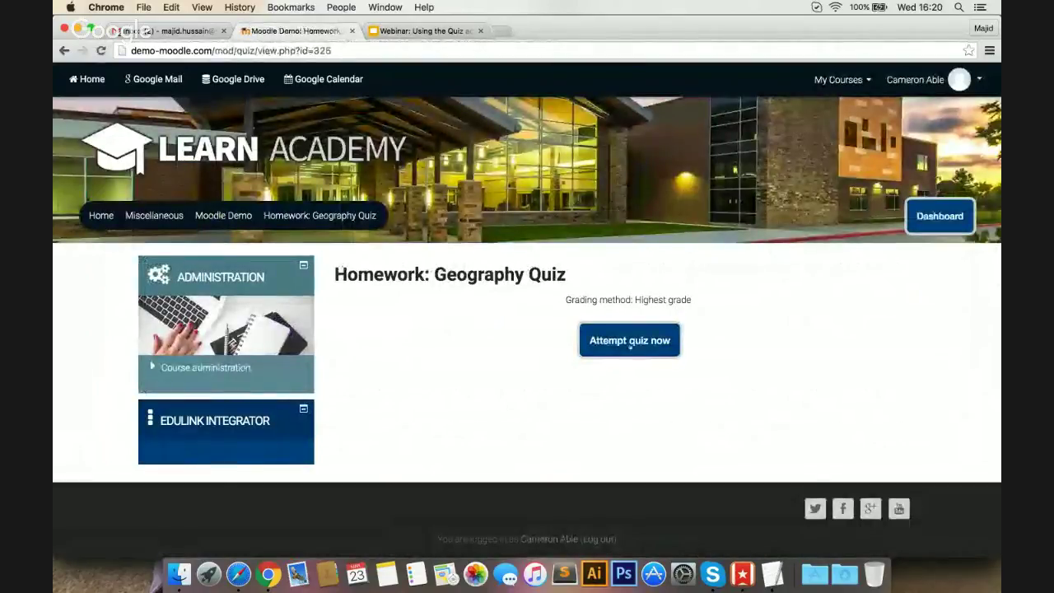
Step: Start an attempt at the Geography Quiz and skim its questions
click(629, 342)
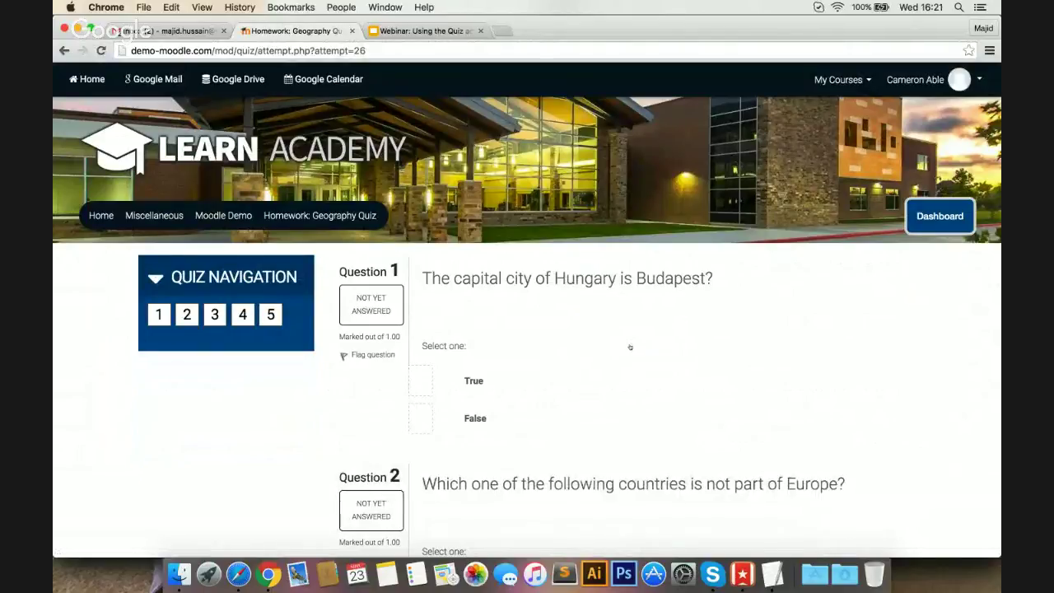
scroll(630, 347, down, 3)
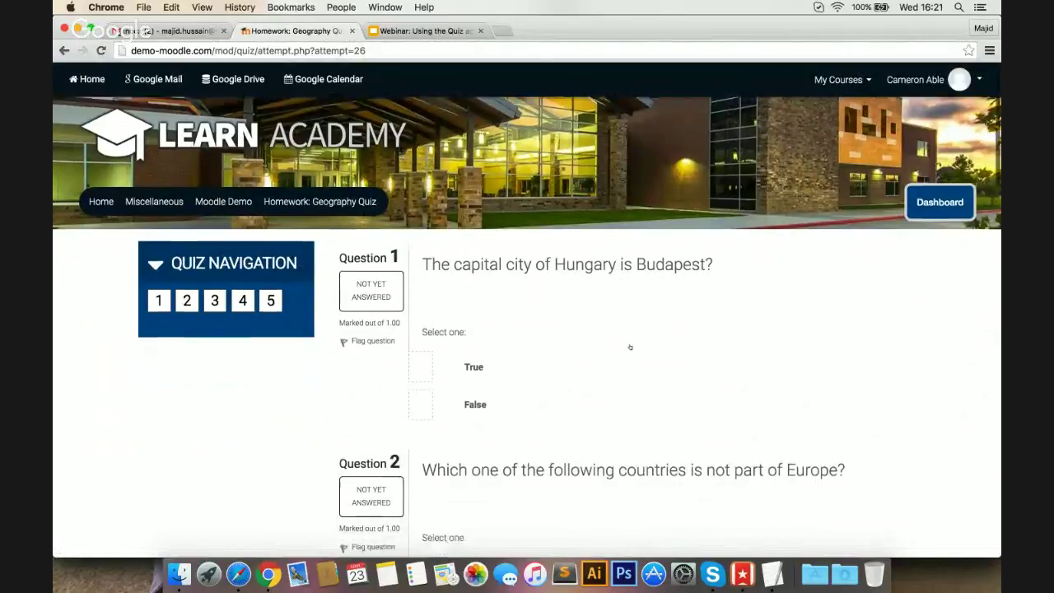
scroll(629, 346, down, 8)
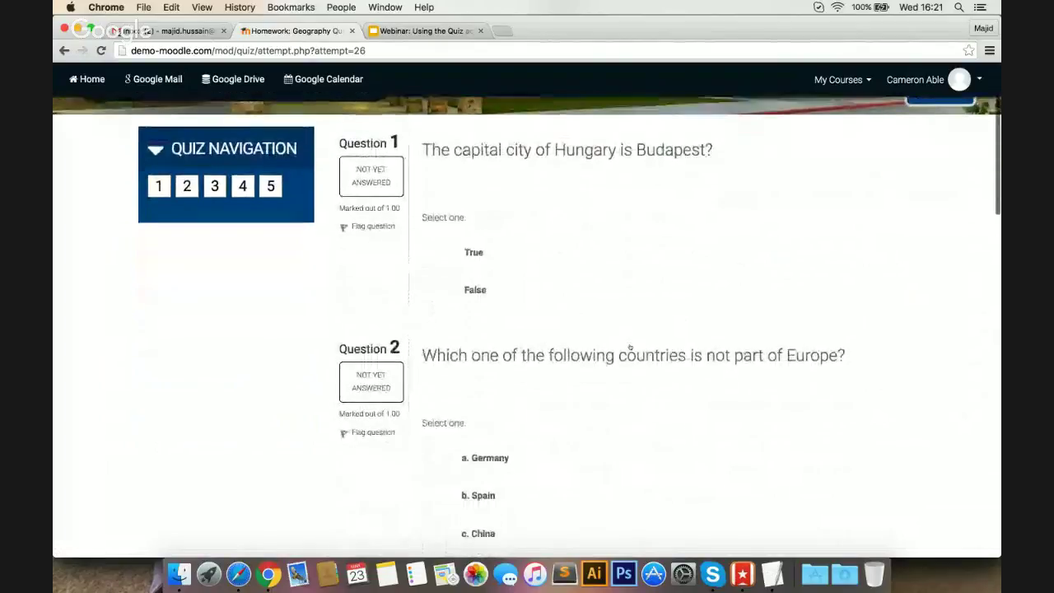
scroll(630, 346, up, 10)
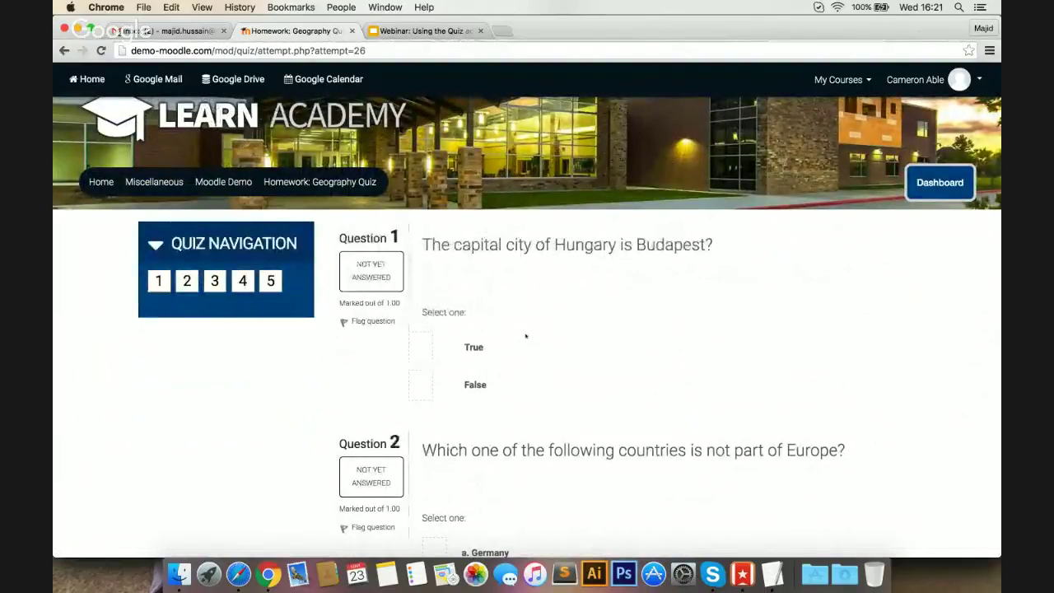
Step: Answer True to the Budapest question and choose China as the country that is not part of Europe
click(421, 348)
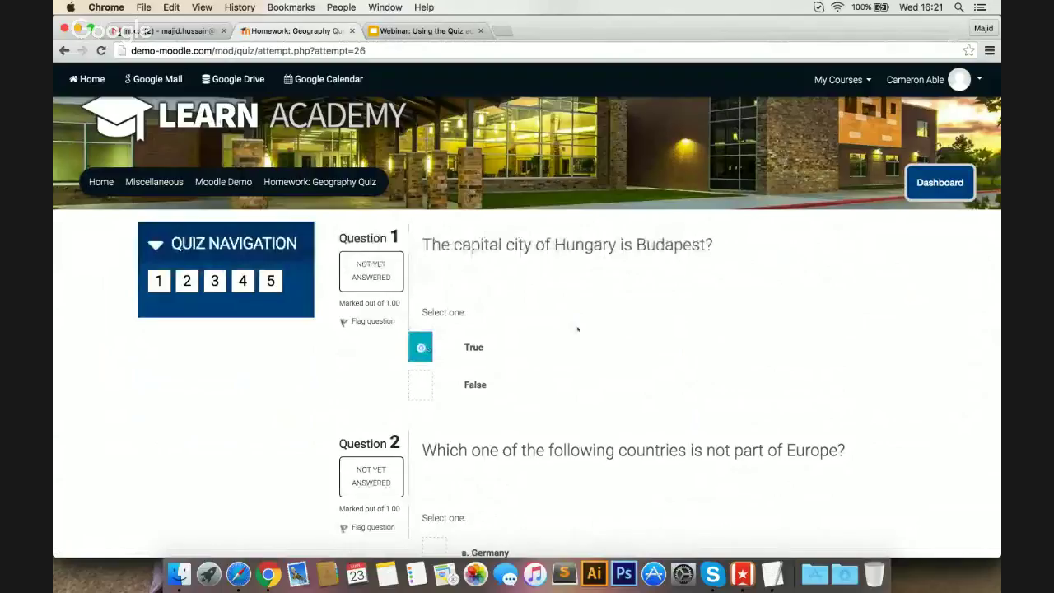
scroll(577, 329, down, 5)
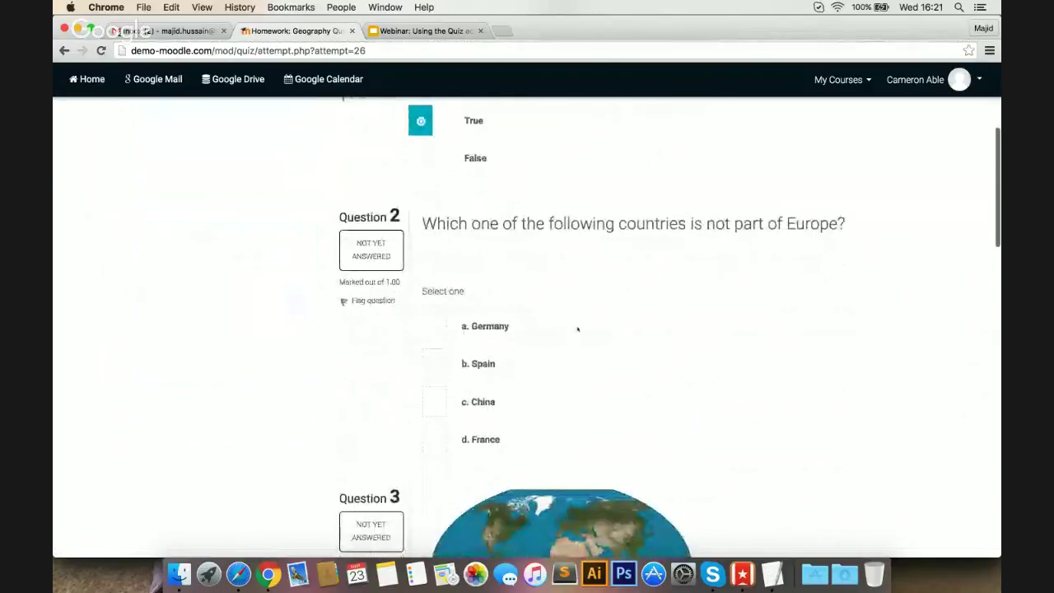
scroll(577, 329, down, 2)
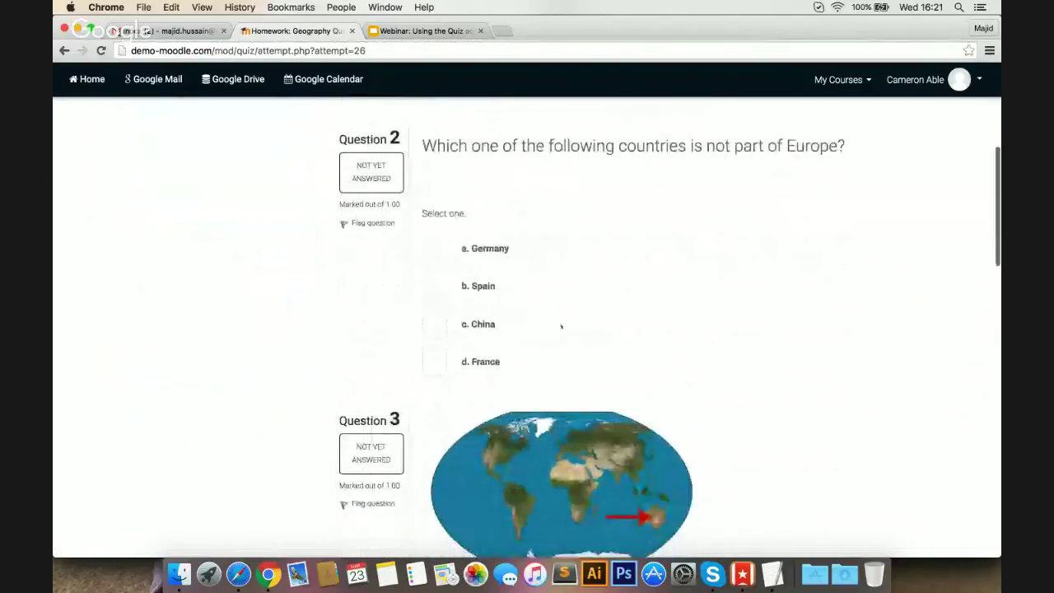
click(435, 333)
Step: Choose Australia as the country the red arrow points at in Question 3
scroll(583, 315, down, 3)
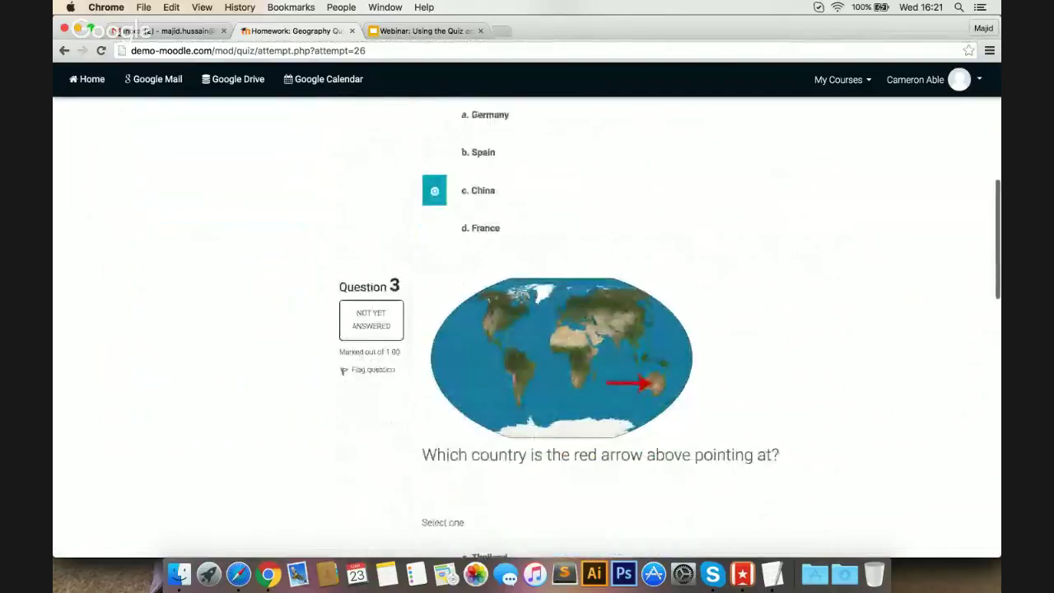
scroll(584, 317, down, 3)
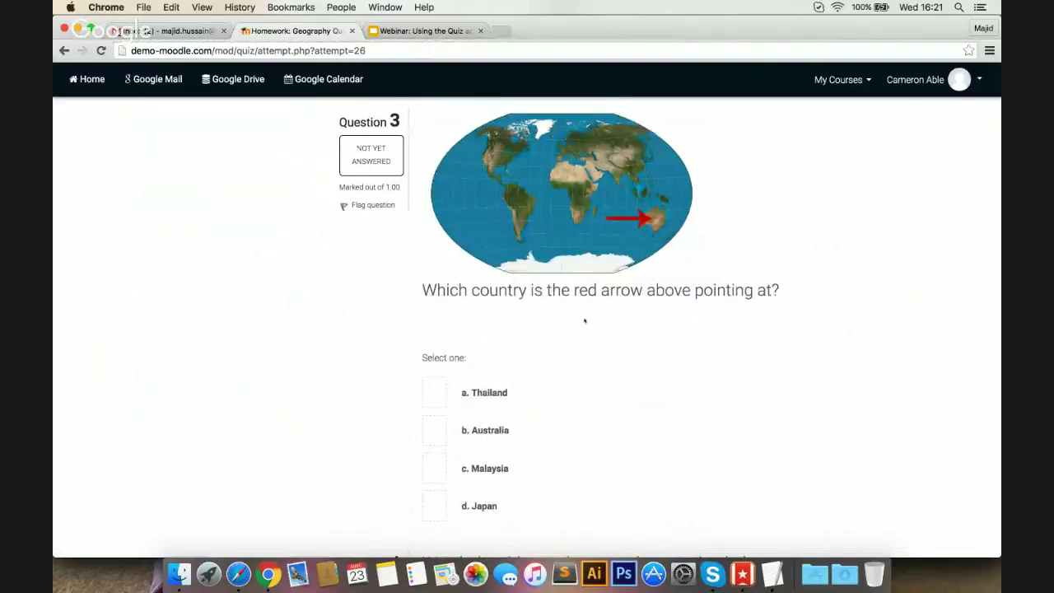
scroll(584, 321, down, 1)
click(446, 366)
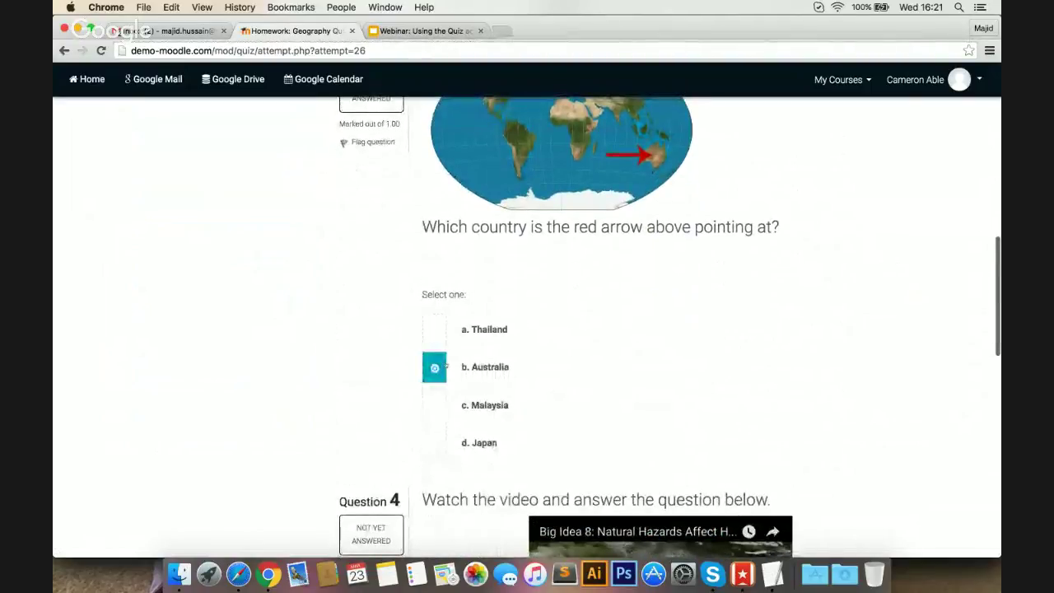
Step: Briefly play and pause the Question 4 video, and answer True to its statement about human activities and natural hazards
scroll(317, 341, down, 2)
scroll(317, 342, down, 3)
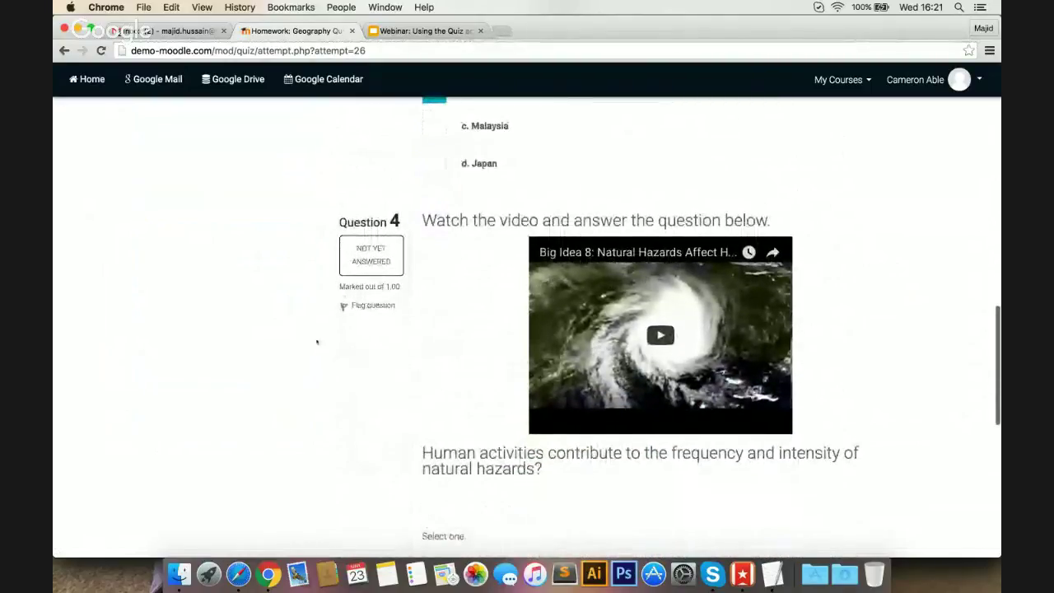
click(660, 333)
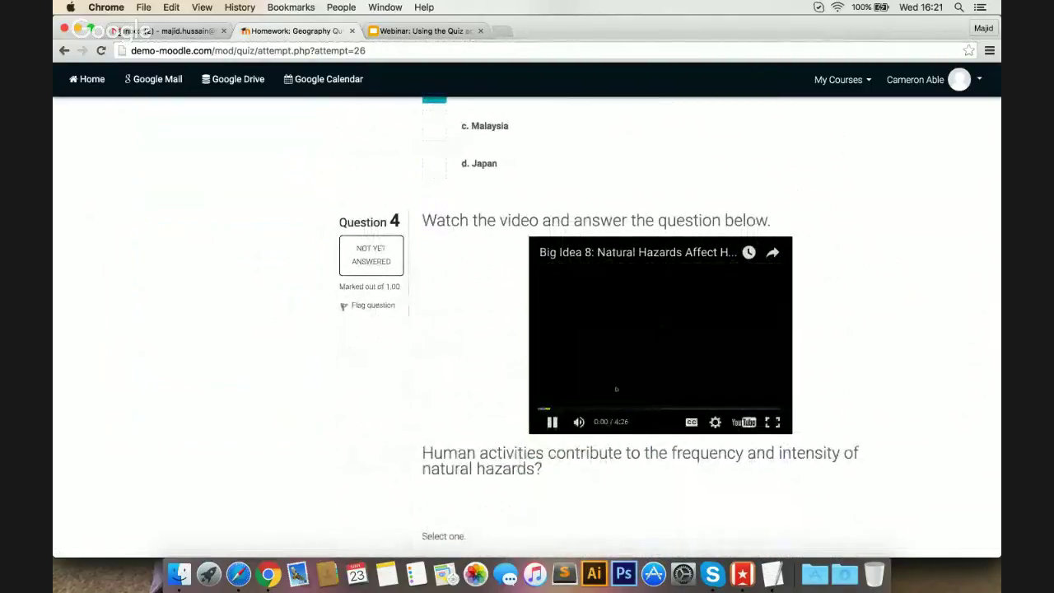
click(660, 331)
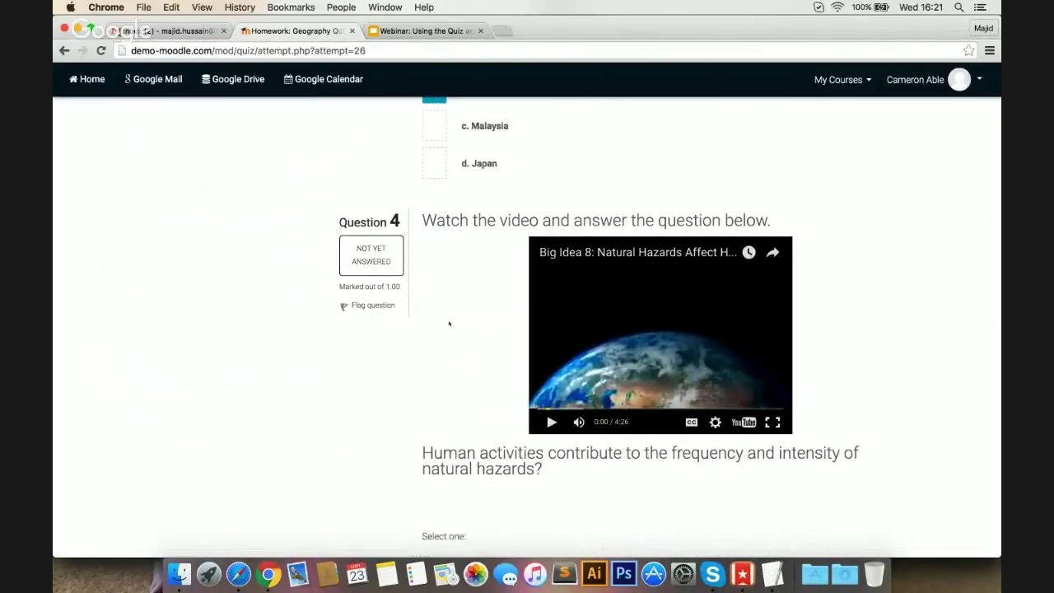
scroll(449, 322, down, 3)
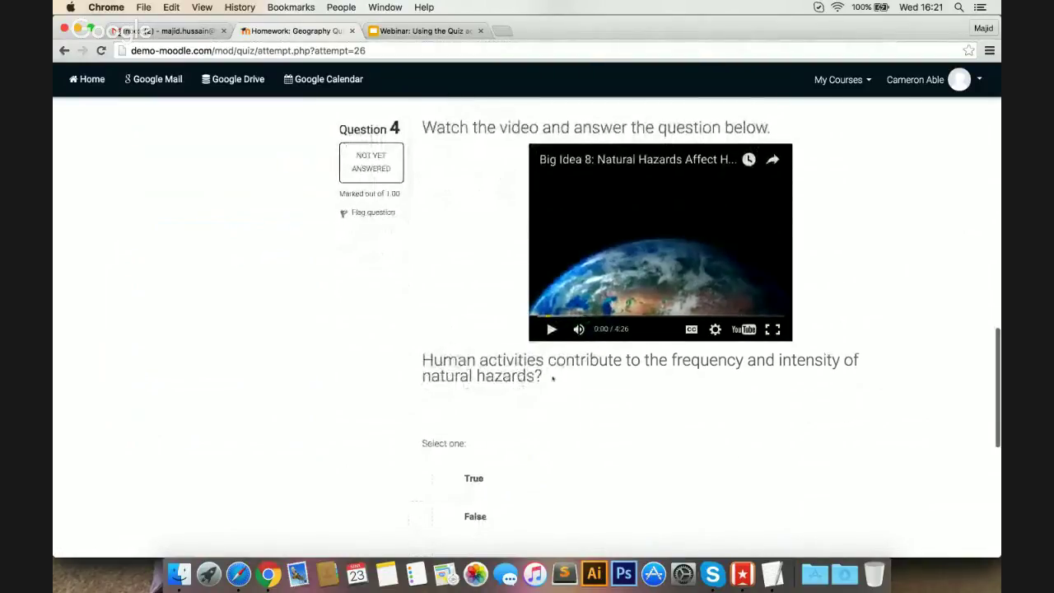
scroll(561, 375, down, 2)
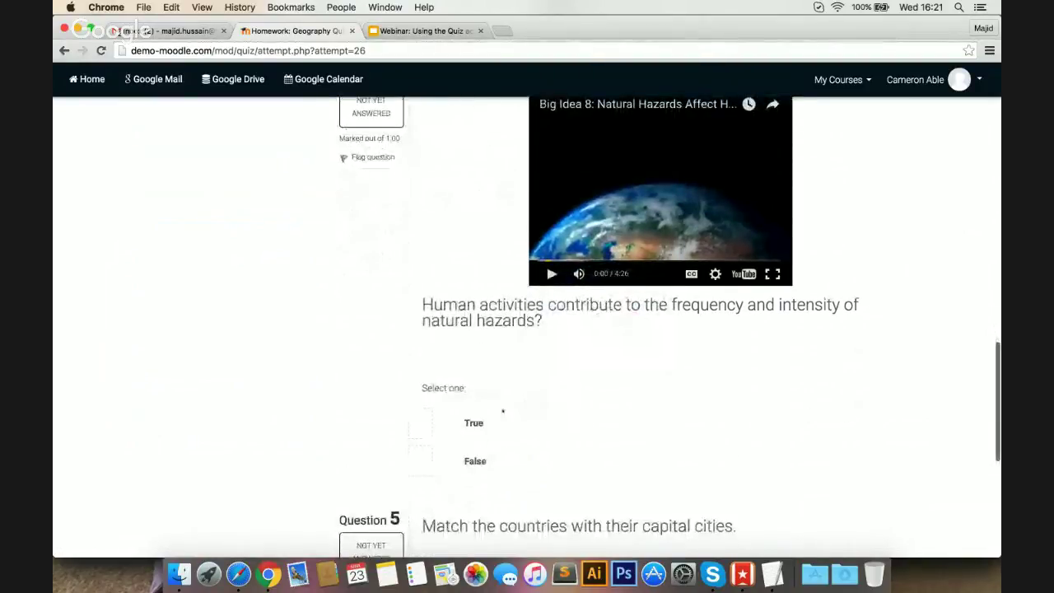
click(421, 420)
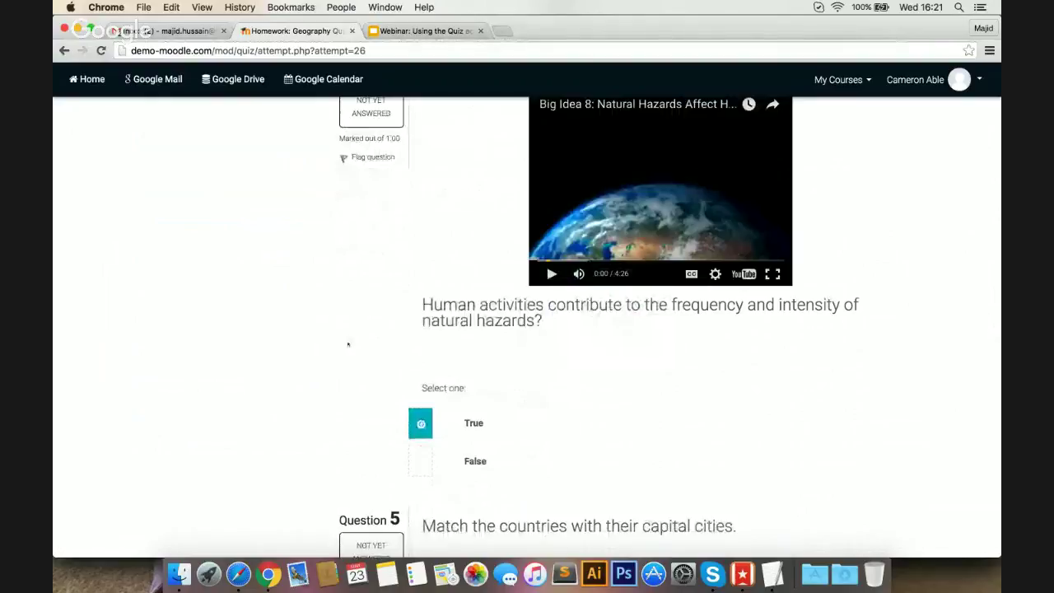
Step: Match the countries in Question 5: Germany to Berlin, Portugal to Lisbon, Romania to Bucharest, Croatia to Zagreb and Hungary to Budapest
scroll(347, 344, down, 3)
scroll(347, 344, down, 5)
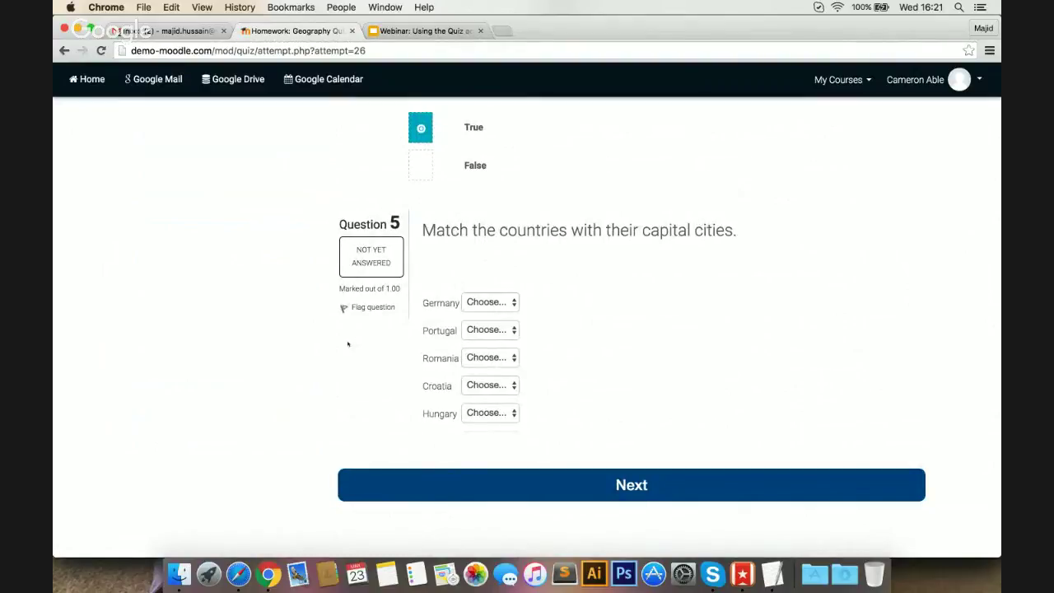
click(482, 302)
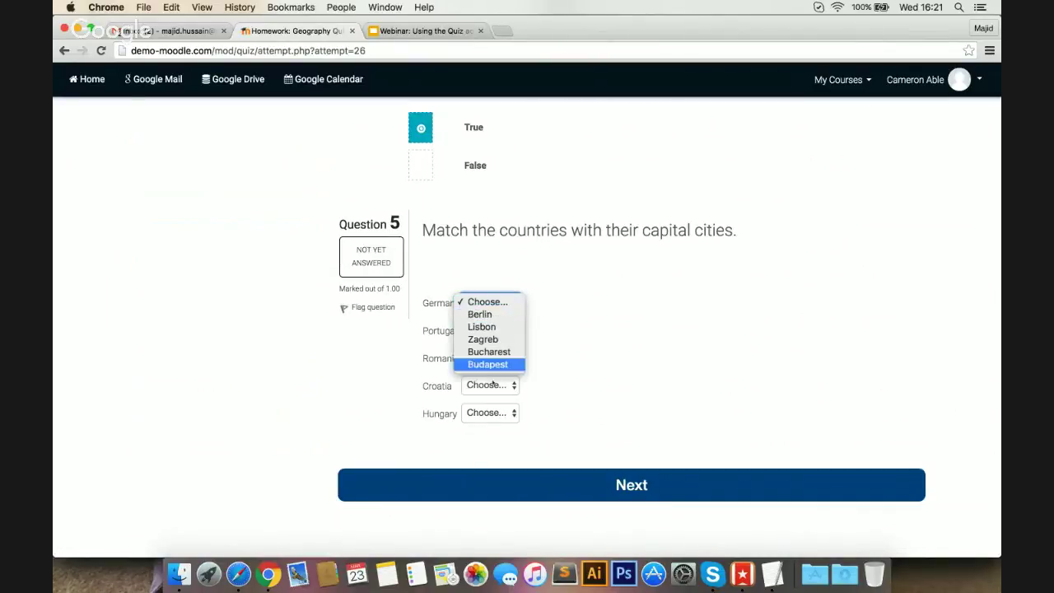
key(Escape)
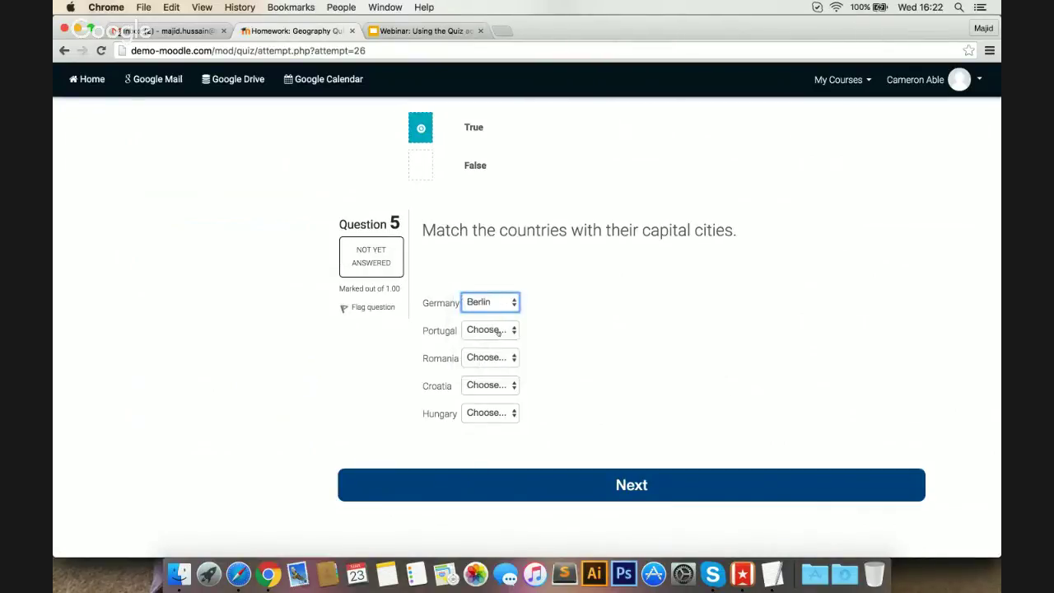
click(497, 331)
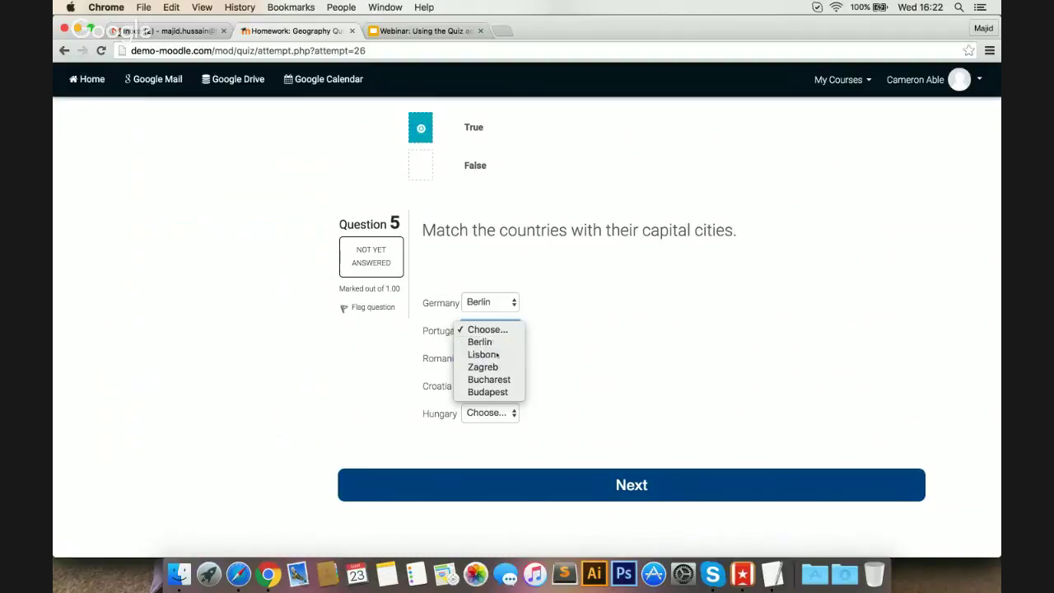
click(496, 355)
click(497, 357)
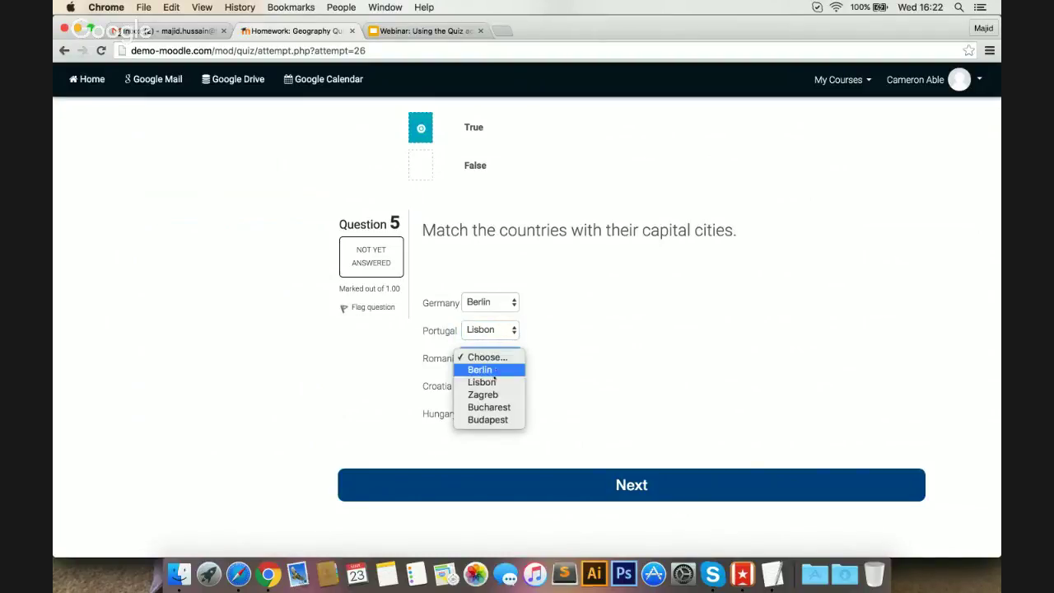
click(491, 407)
click(491, 386)
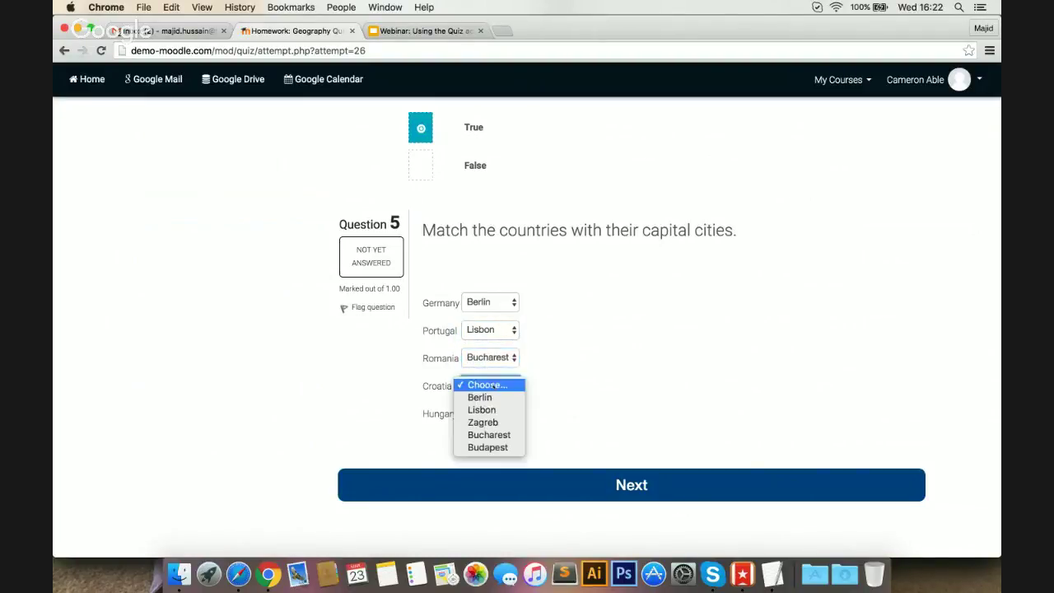
click(492, 422)
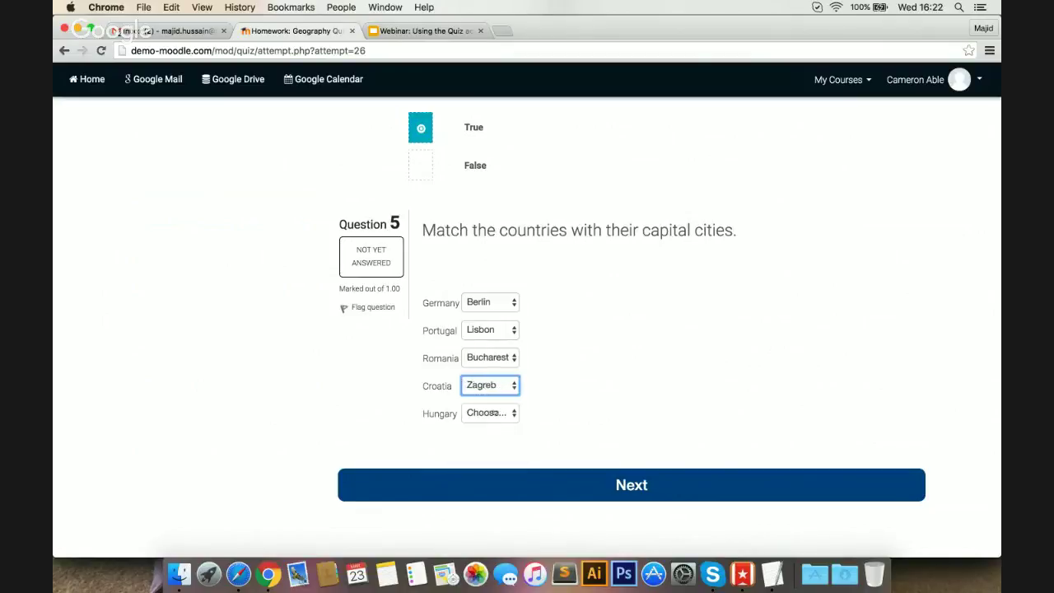
click(492, 413)
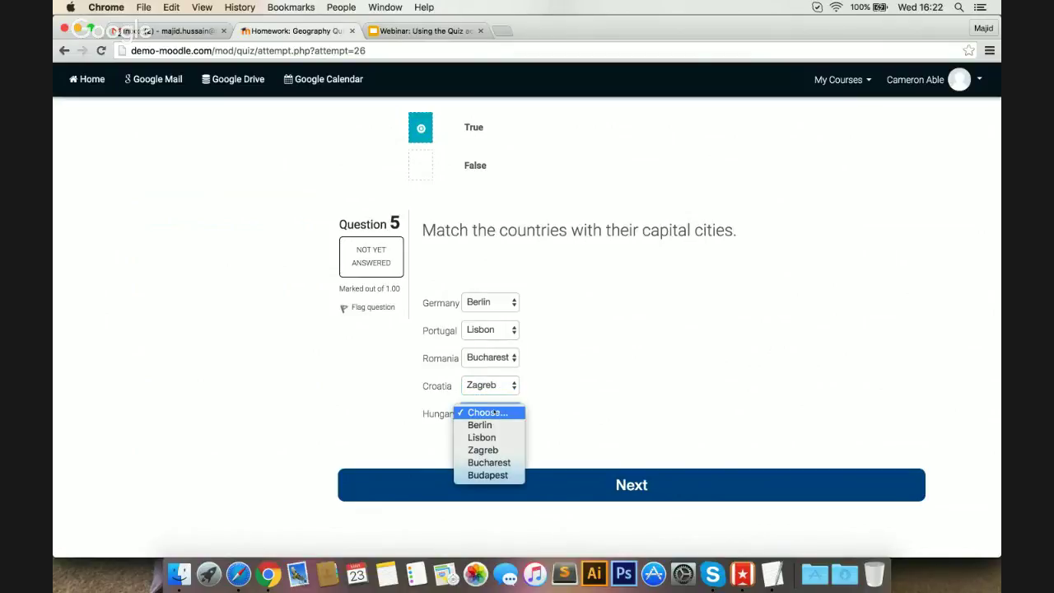
click(489, 475)
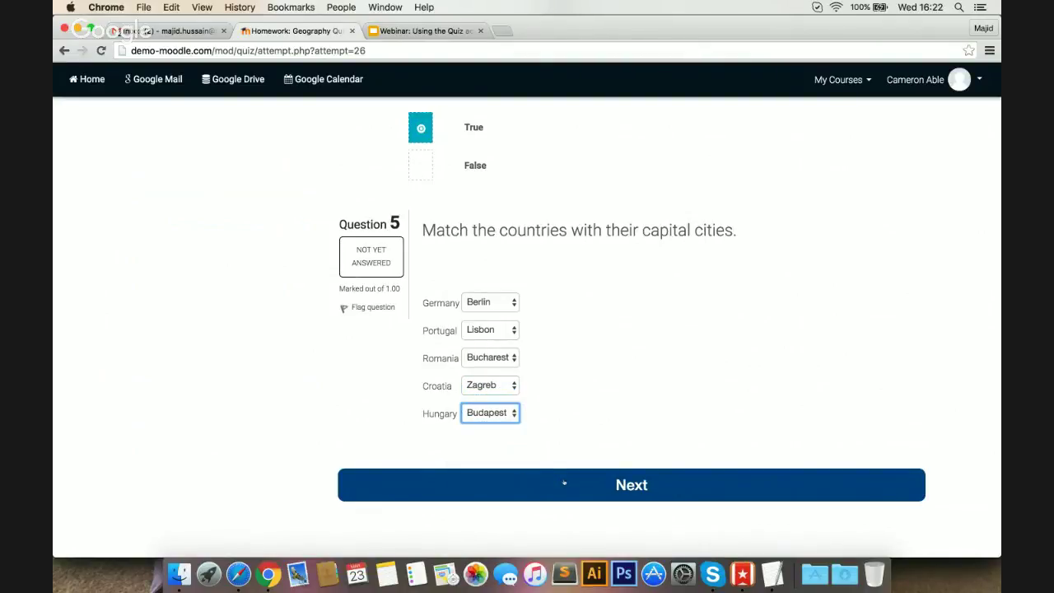
Step: Proceed to the attempt summary, then submit all answers and finish the Geography Quiz attempt
click(564, 483)
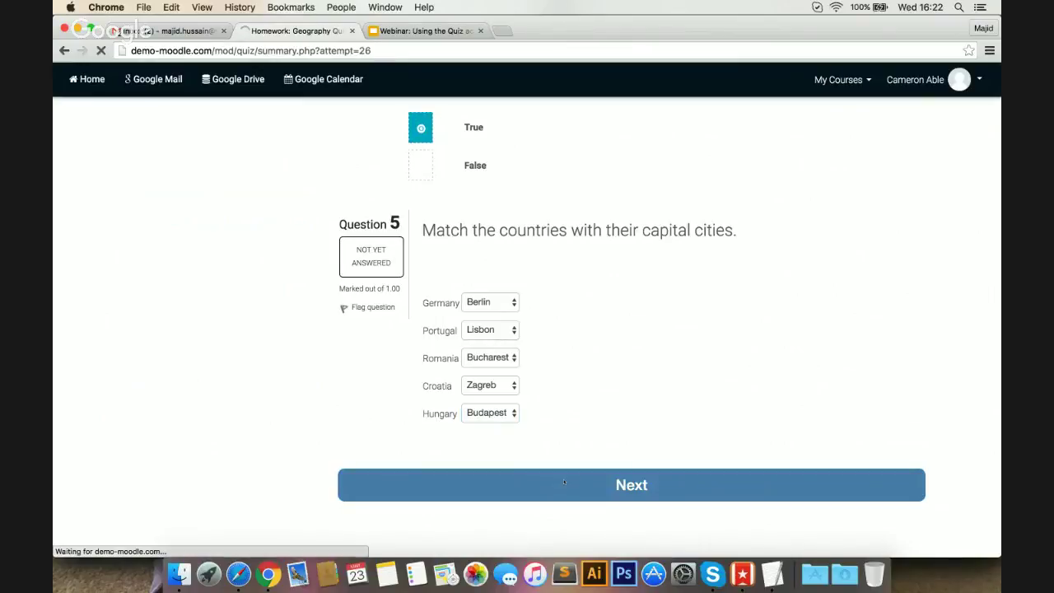
scroll(527, 362, down, 3)
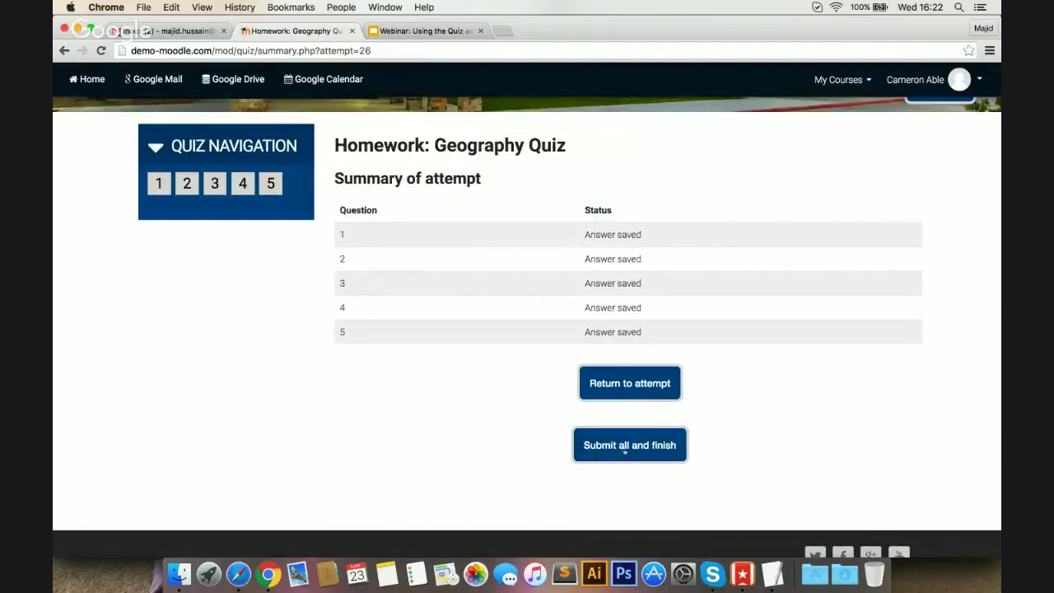
click(634, 445)
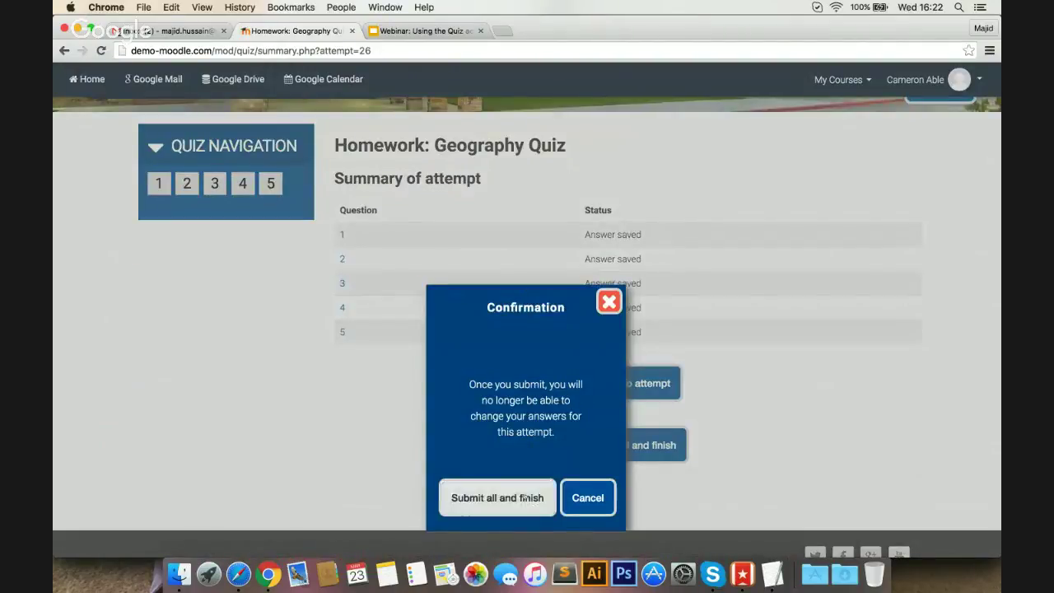
click(514, 498)
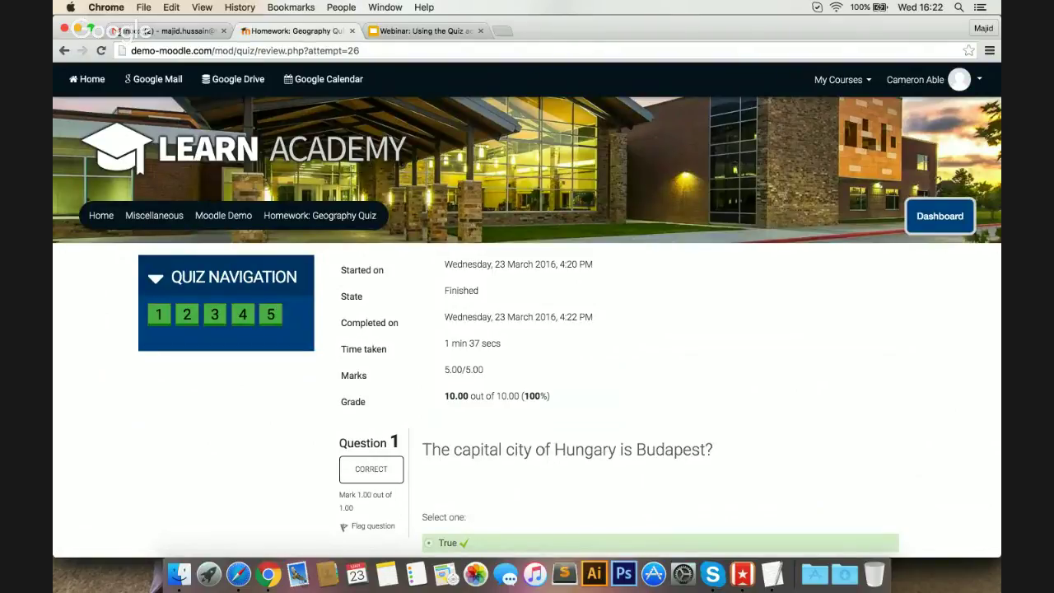
Step: Examine the grade and the feedback for all five questions of the submitted attempt, and finish the review
scroll(567, 391, down, 5)
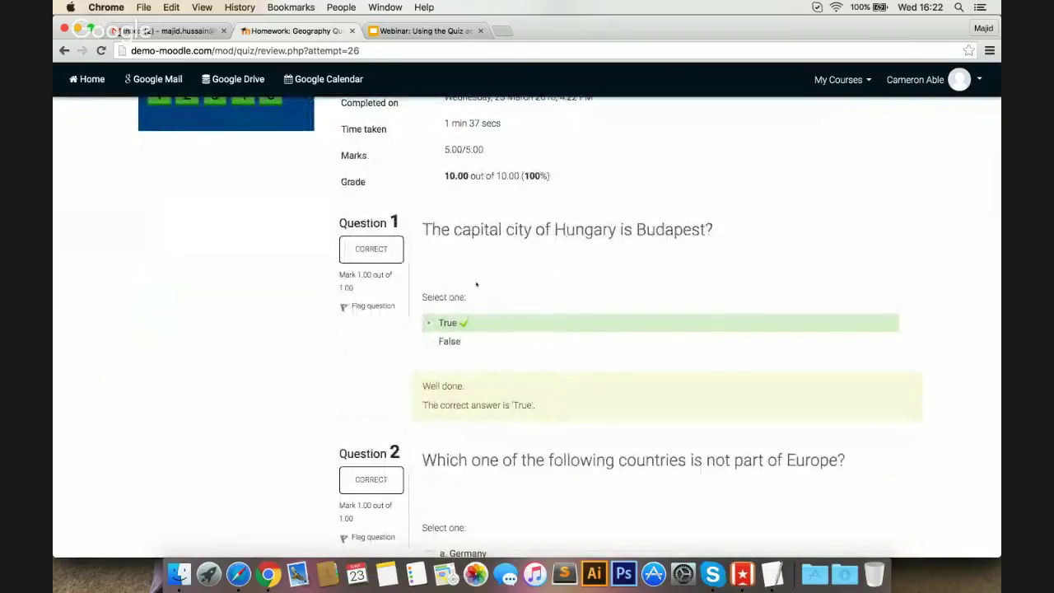
scroll(476, 284, down, 3)
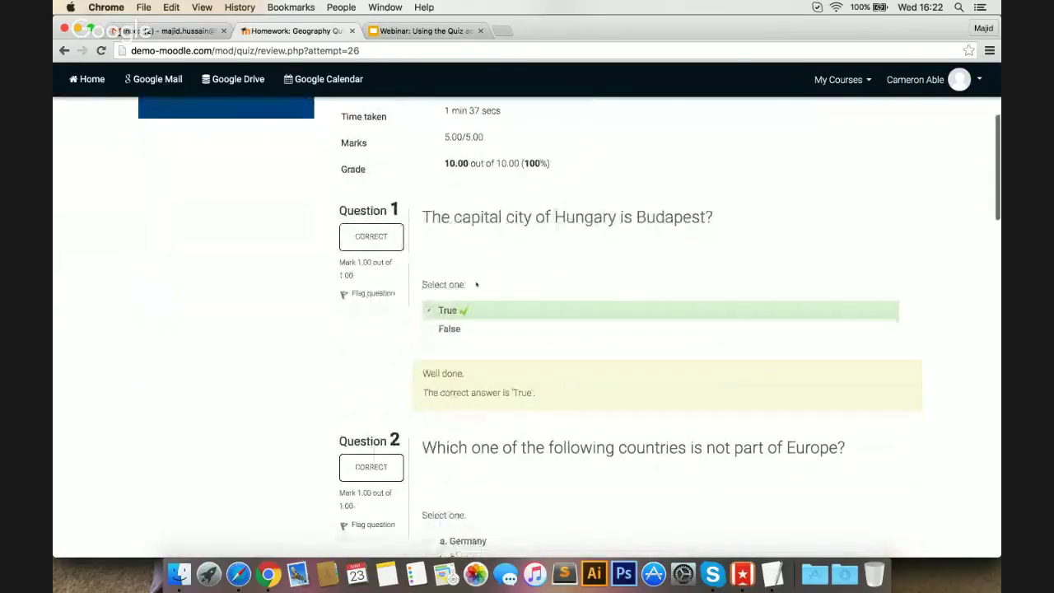
scroll(476, 284, down, 4)
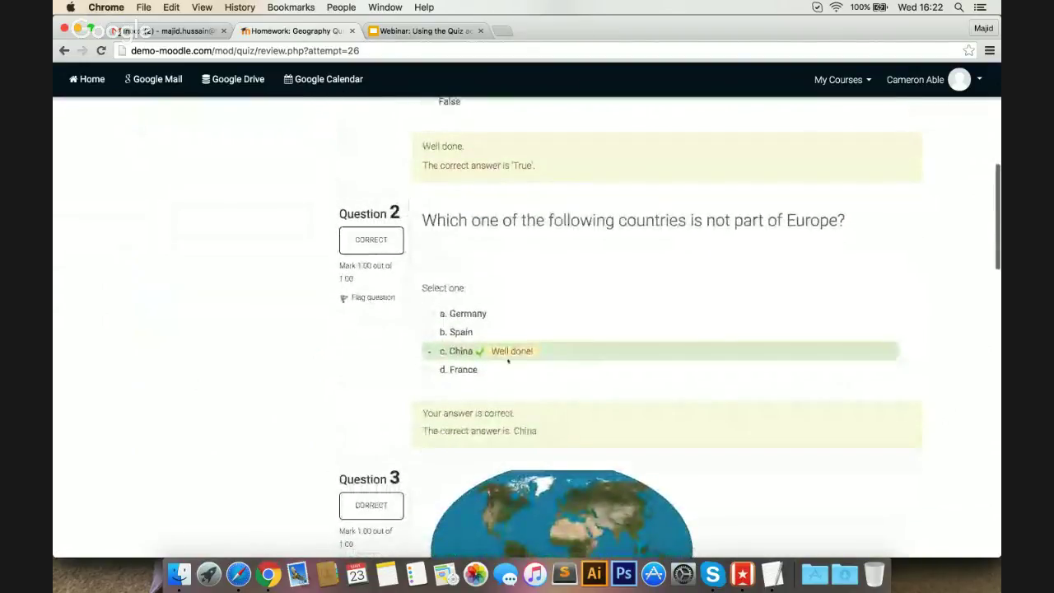
scroll(531, 350, down, 6)
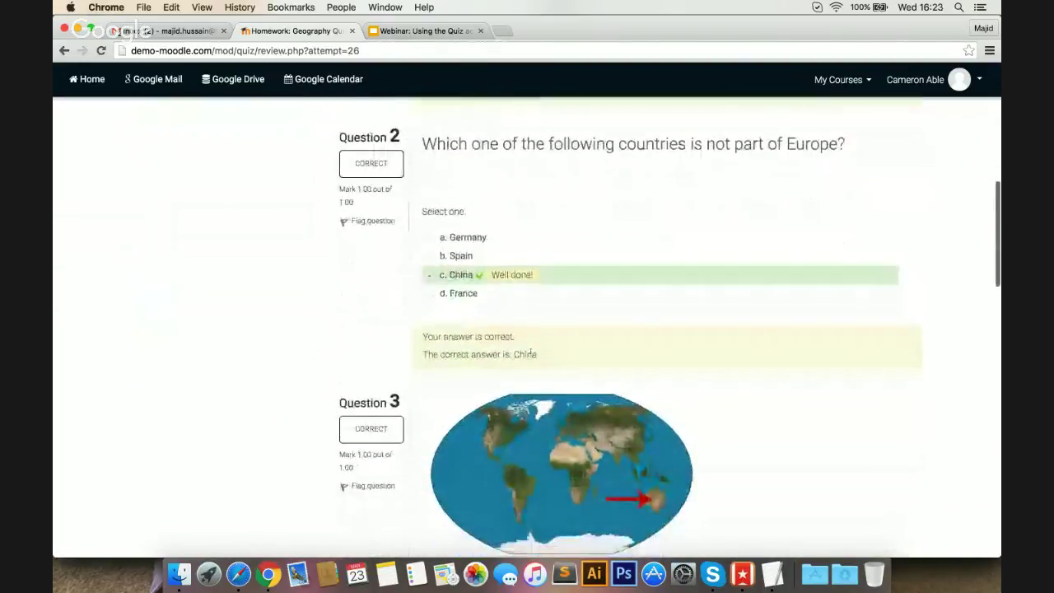
scroll(530, 352, down, 6)
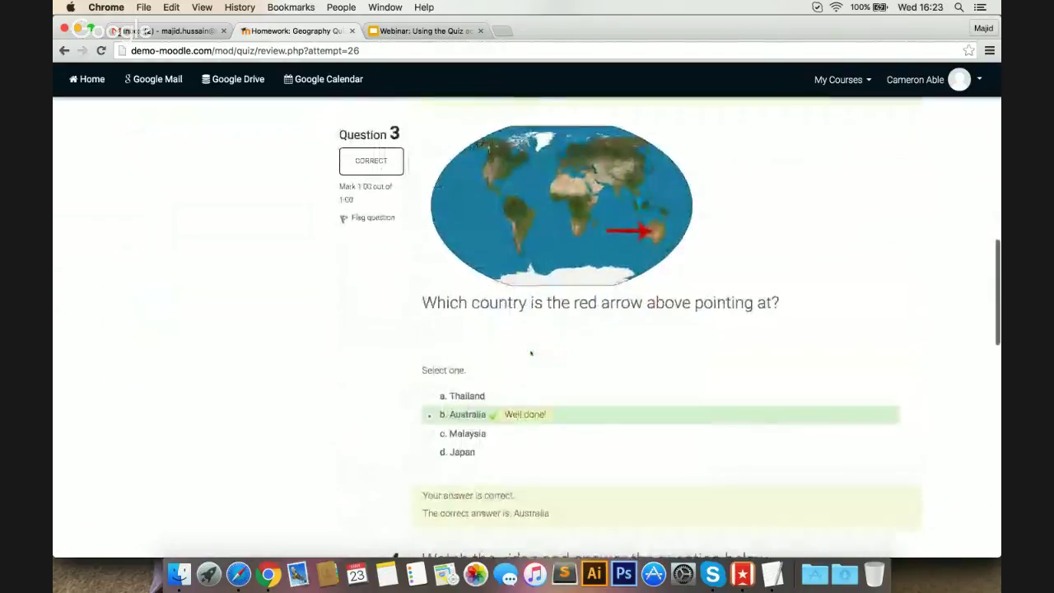
scroll(530, 352, down, 8)
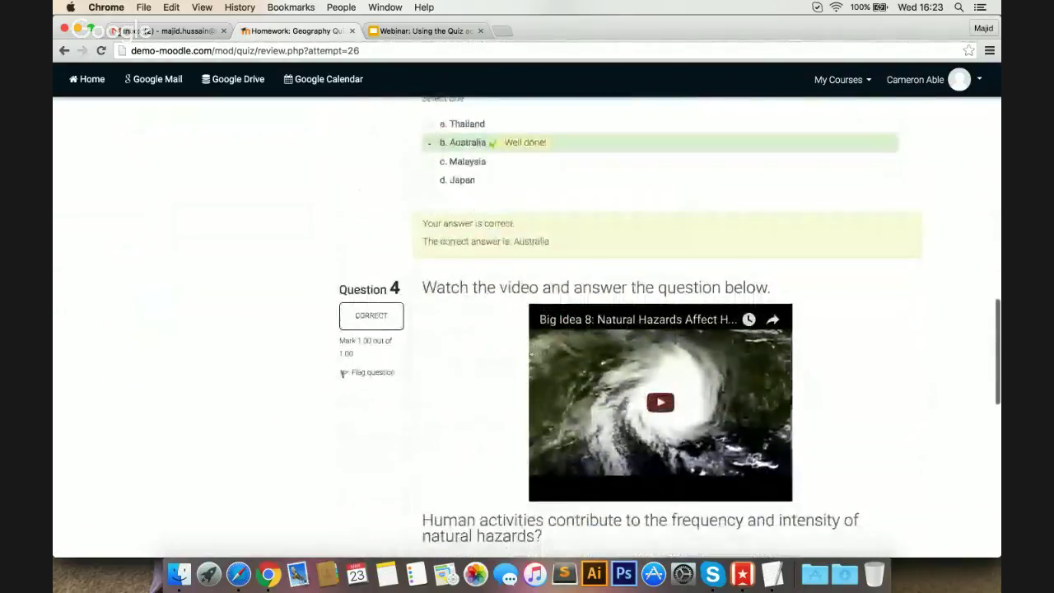
scroll(531, 354, down, 8)
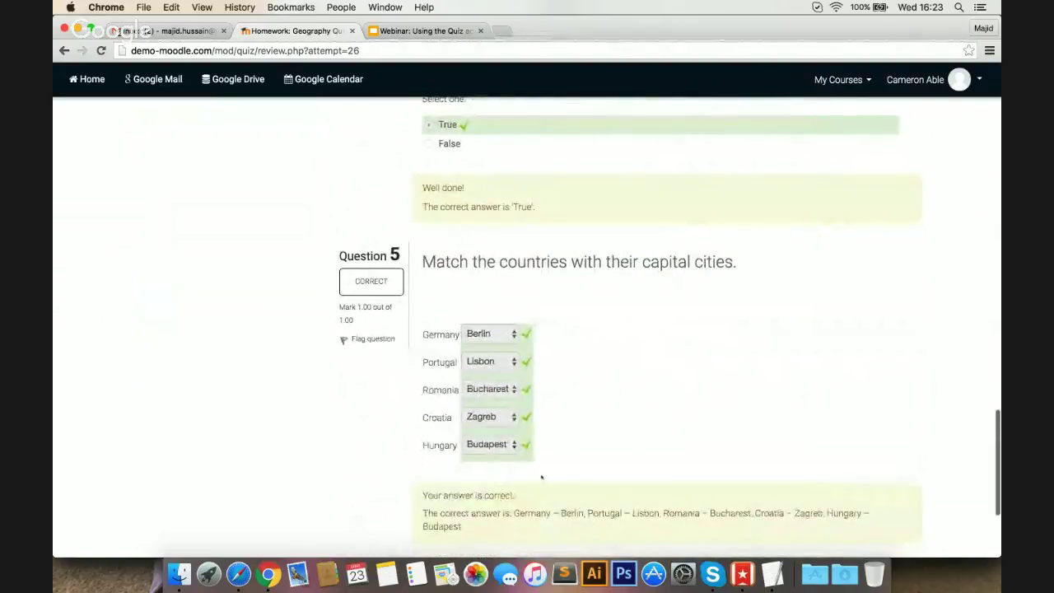
scroll(540, 476, down, 4)
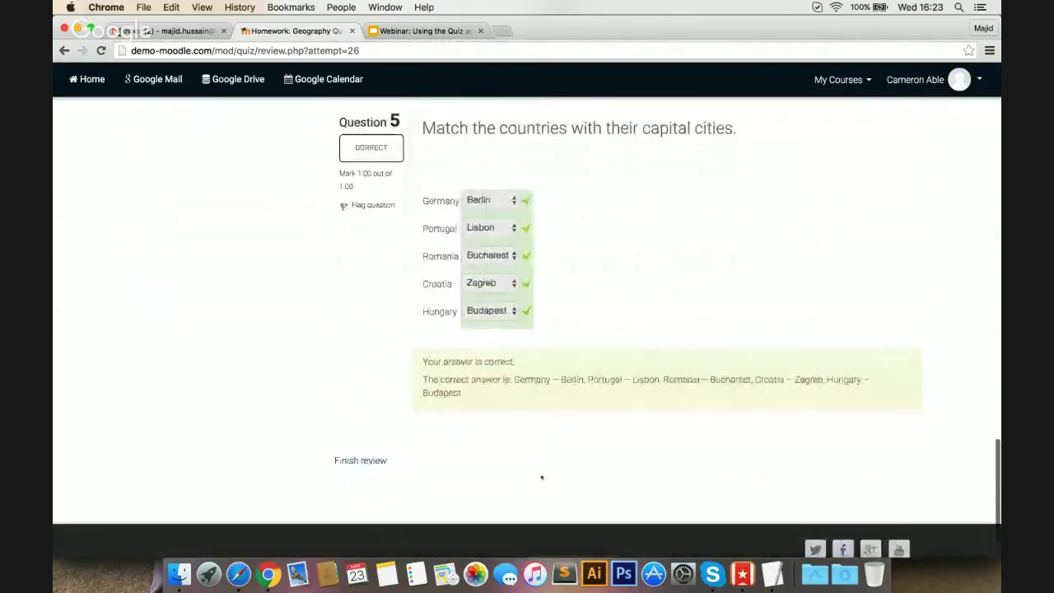
scroll(541, 477, down, 1)
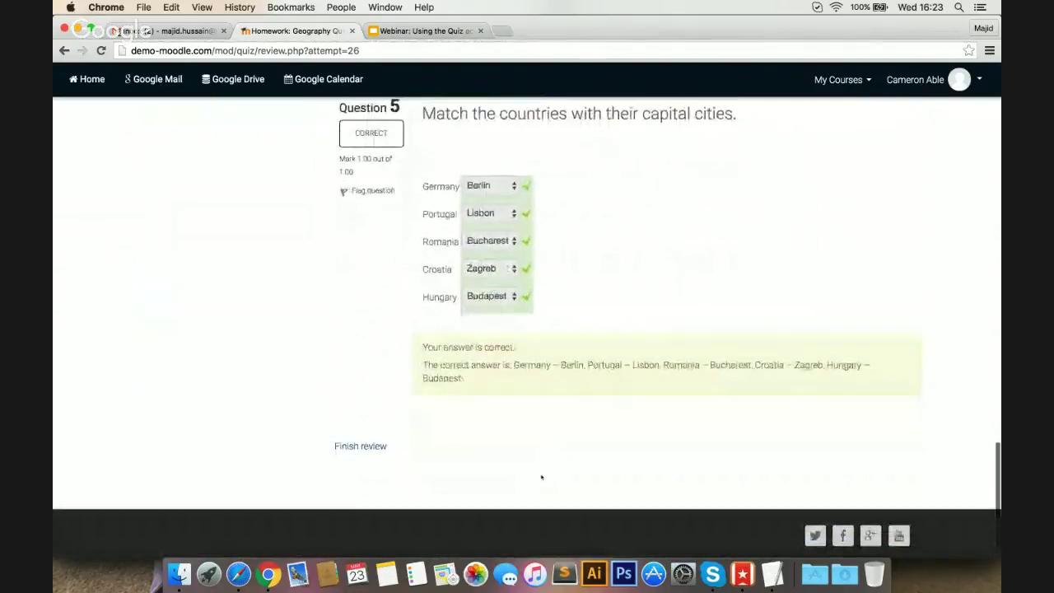
click(373, 445)
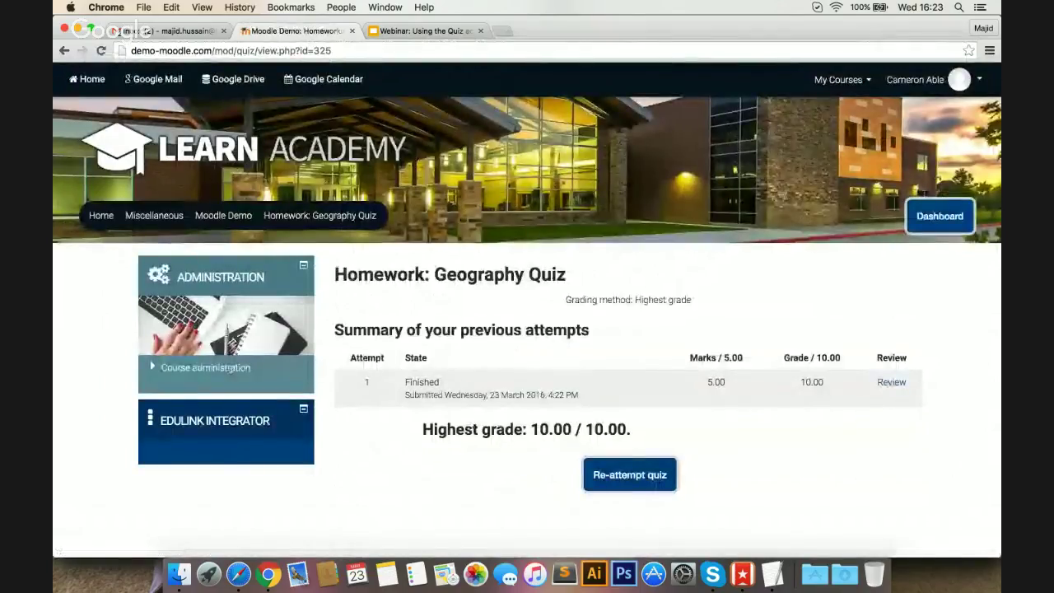
Step: Open the student's course grades and examine the Geography Quiz entry in the user report
click(228, 367)
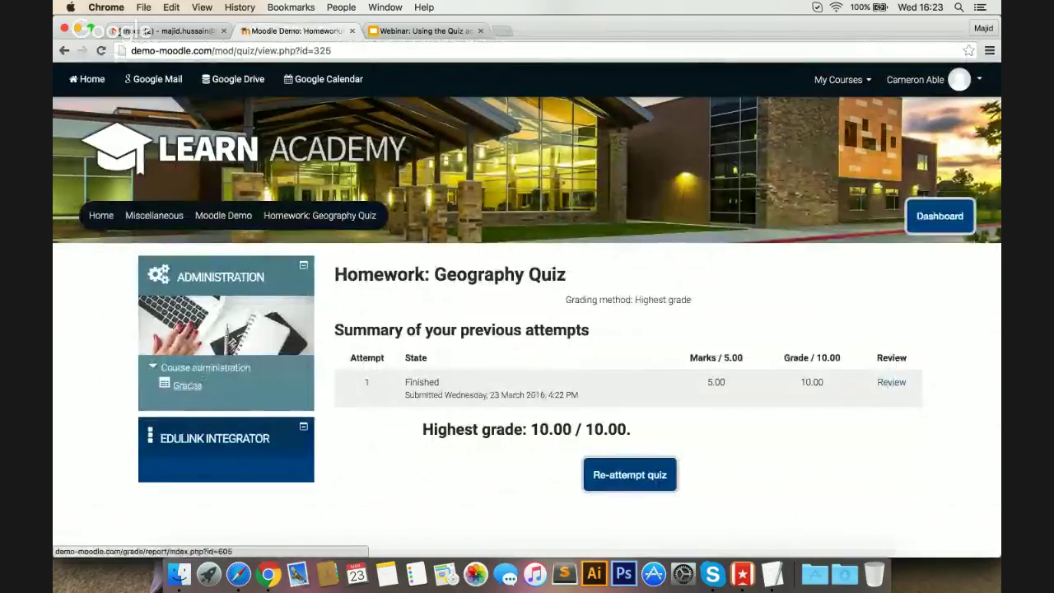
click(186, 384)
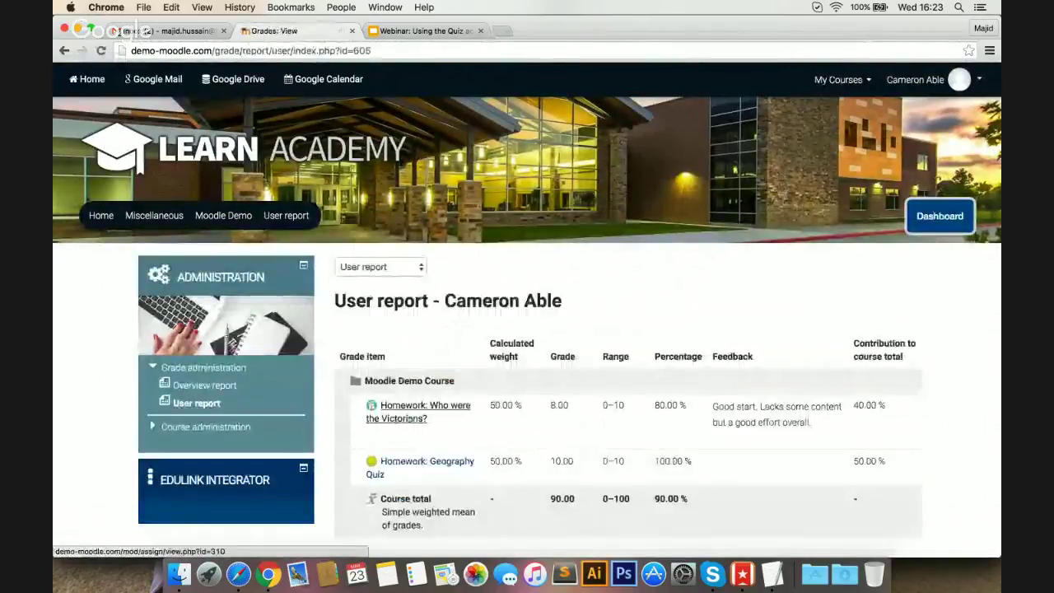
scroll(536, 427, down, 3)
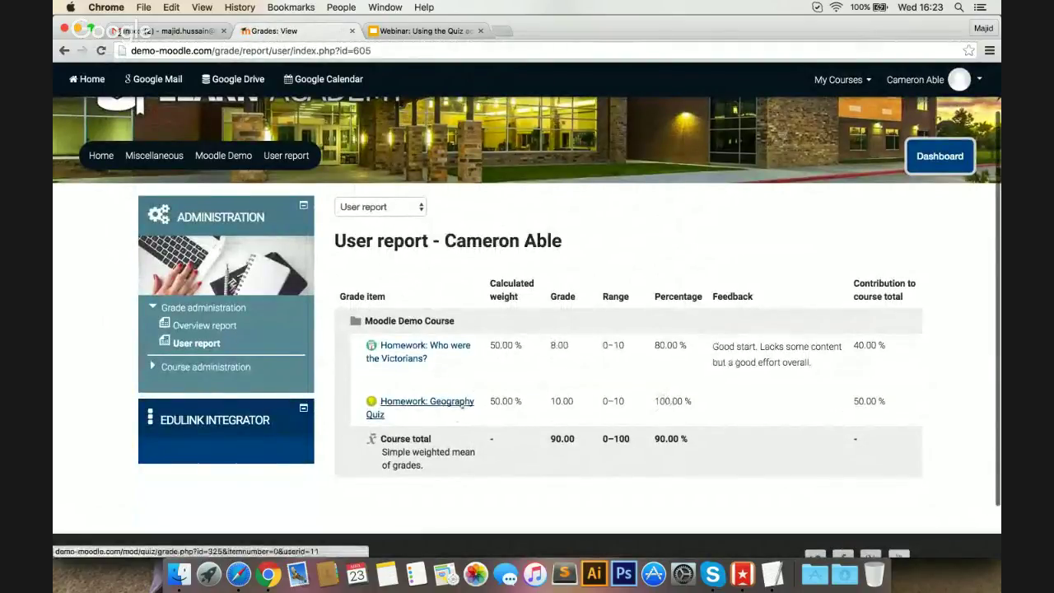
scroll(661, 392, up, 3)
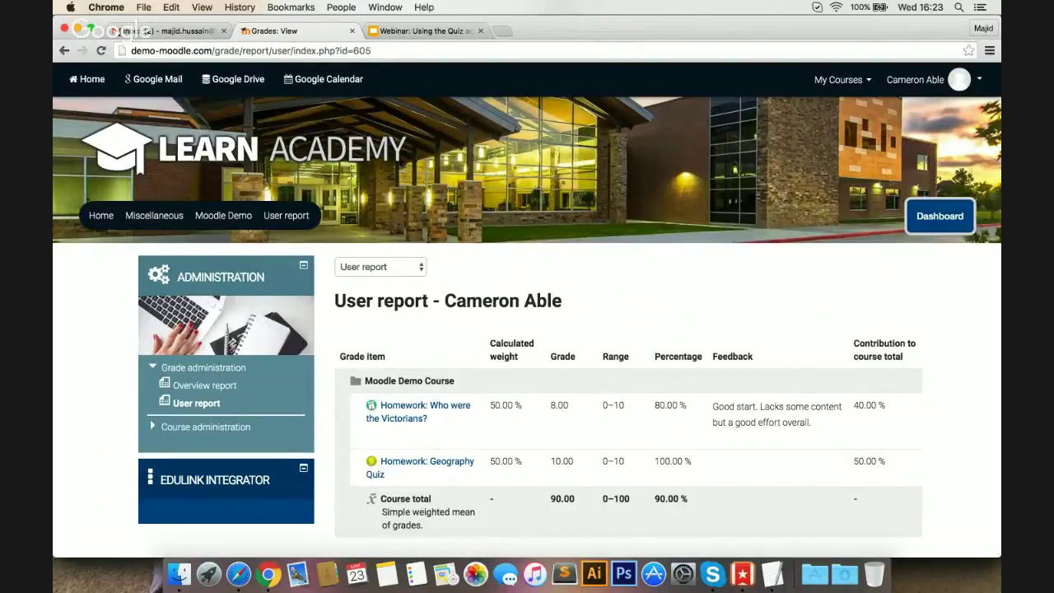
Step: Log out of the student account and log back in with the saved staff credentials
click(915, 79)
click(908, 211)
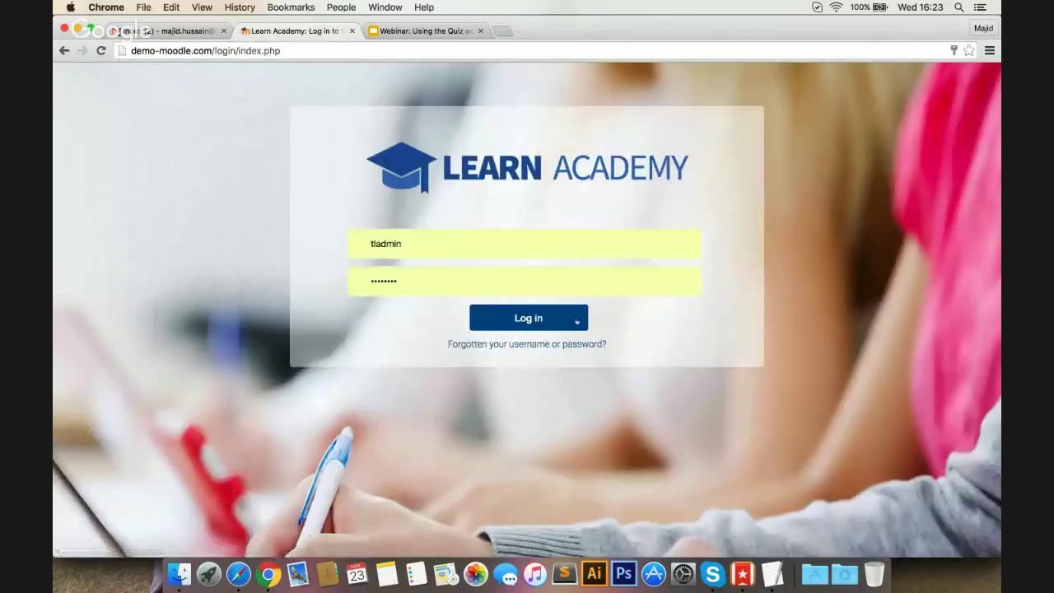
click(577, 322)
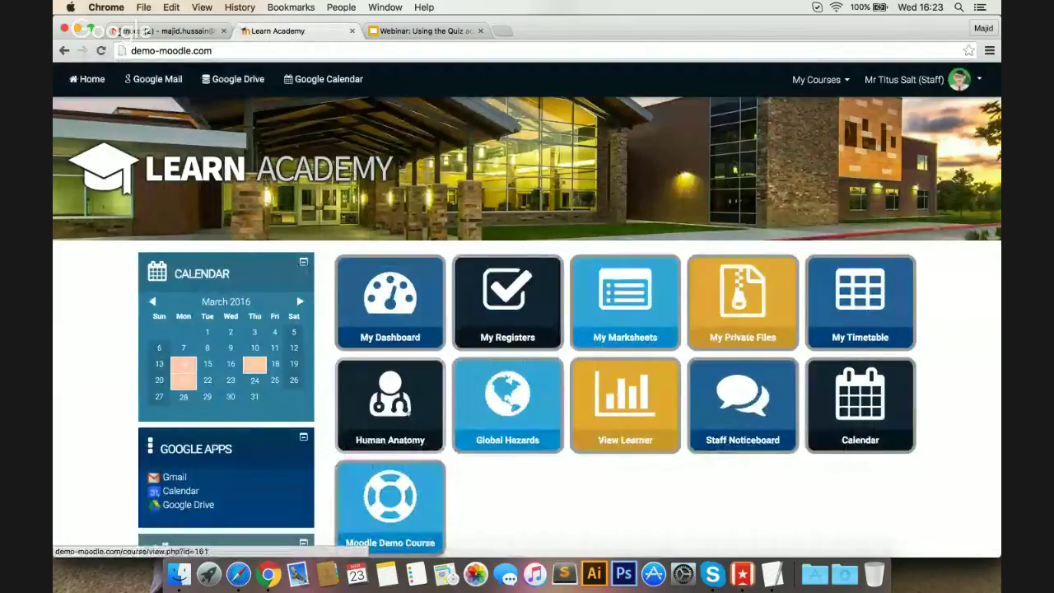
Step: Open the Geography Quiz from the Moodle Demo Course's Homework Activities and view its attempts report
click(390, 502)
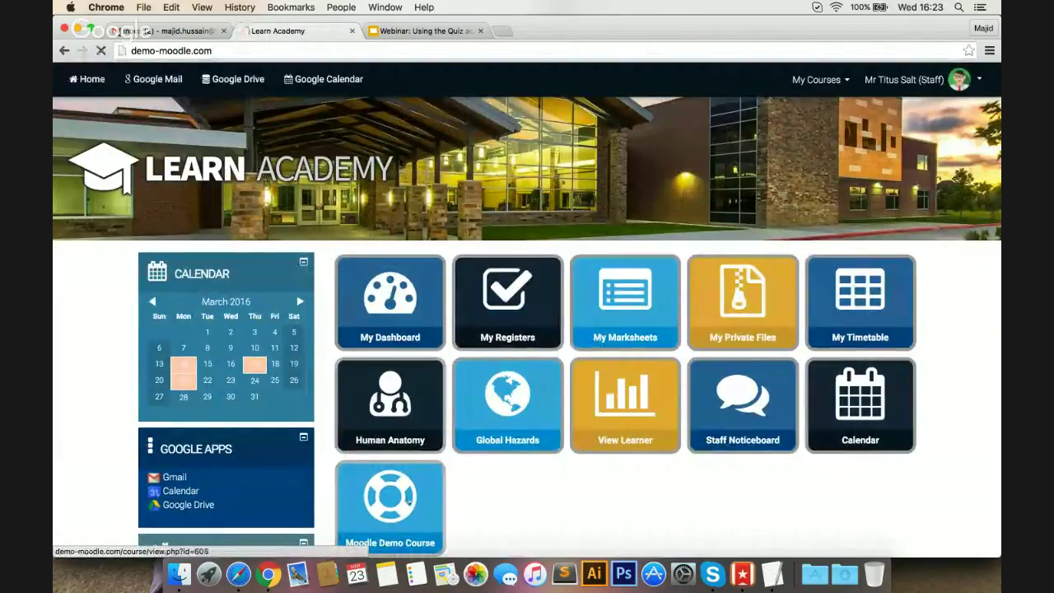
scroll(592, 345, down, 5)
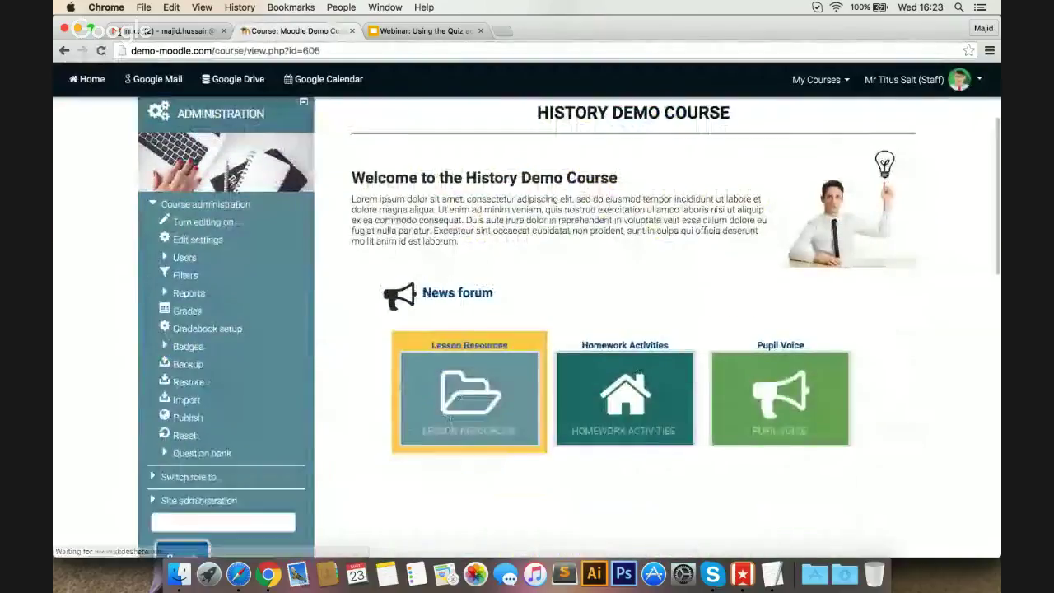
click(592, 346)
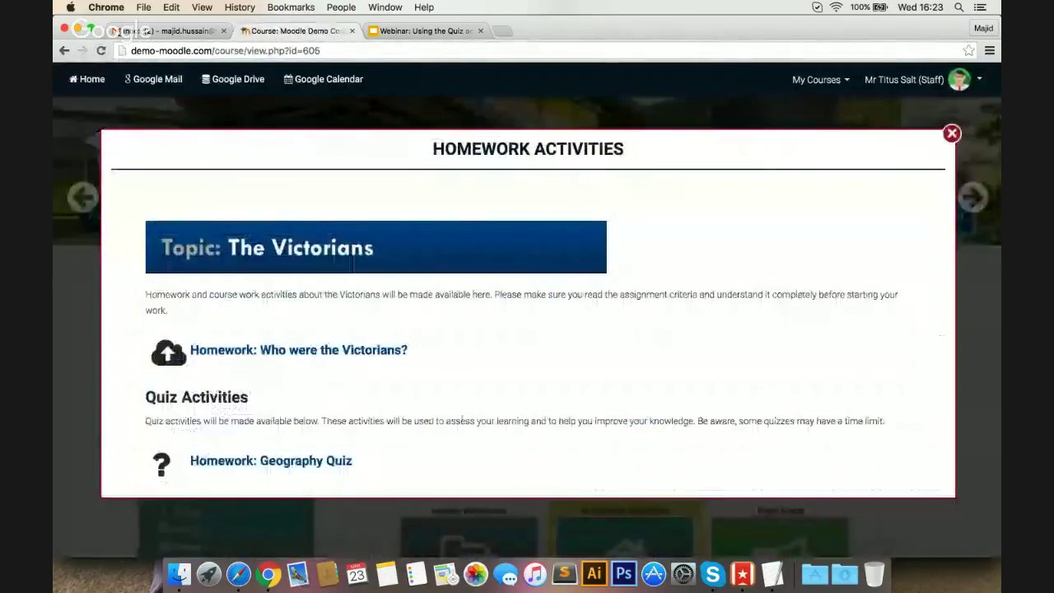
click(271, 461)
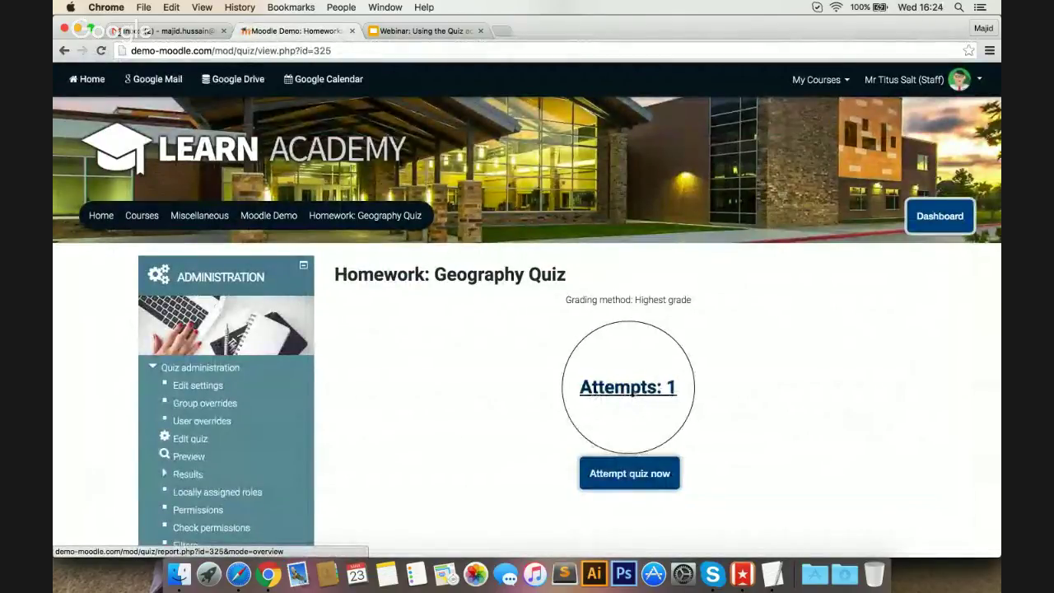
click(627, 390)
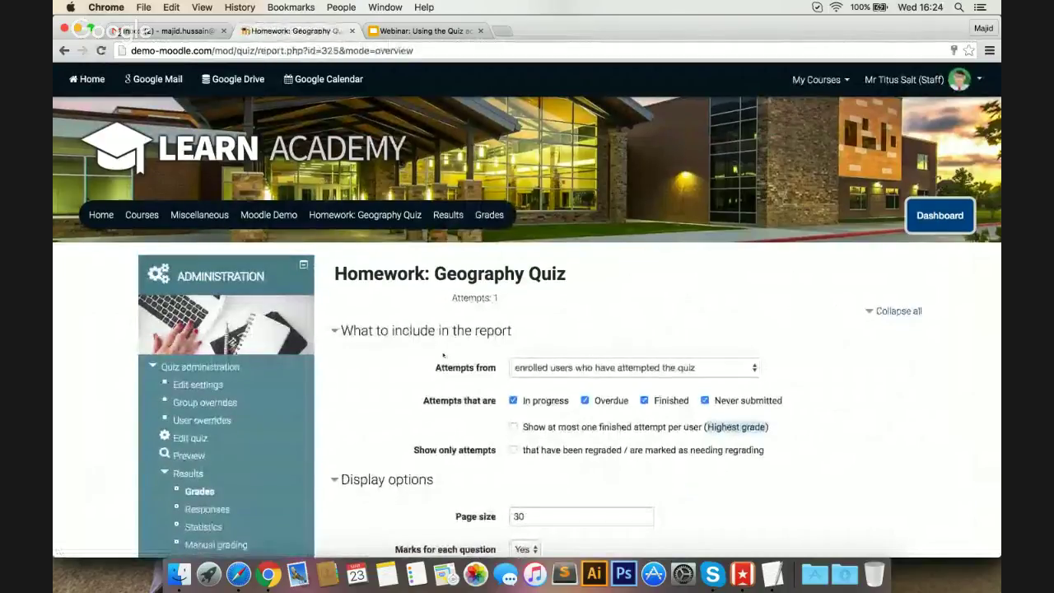
scroll(443, 355, down, 3)
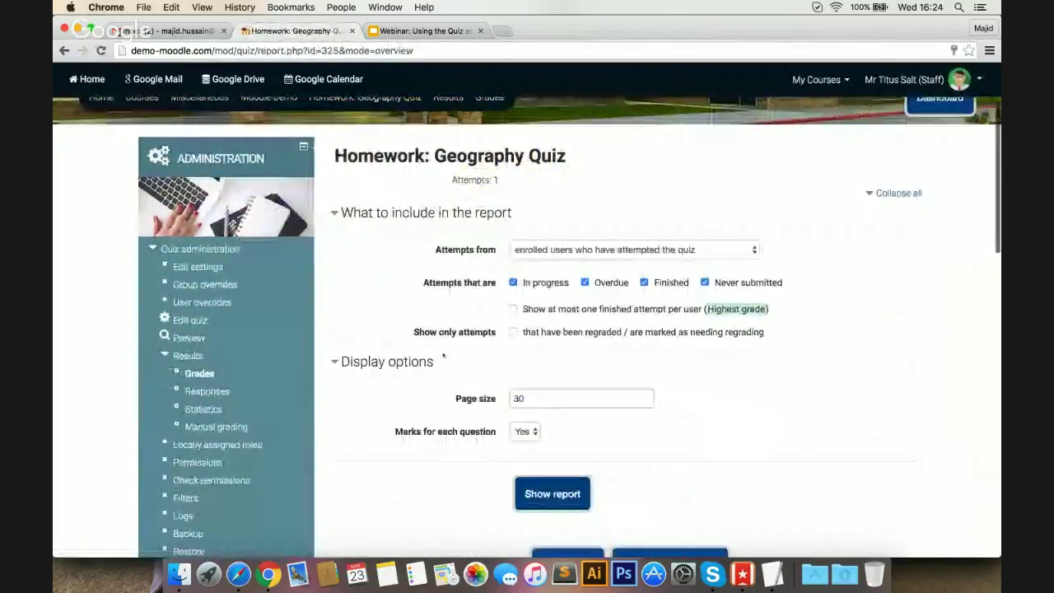
Step: Regenerate the quiz attempts report and examine the student's attempt times, grade, per-question marks and the grade range chart
scroll(443, 356, down, 3)
click(552, 360)
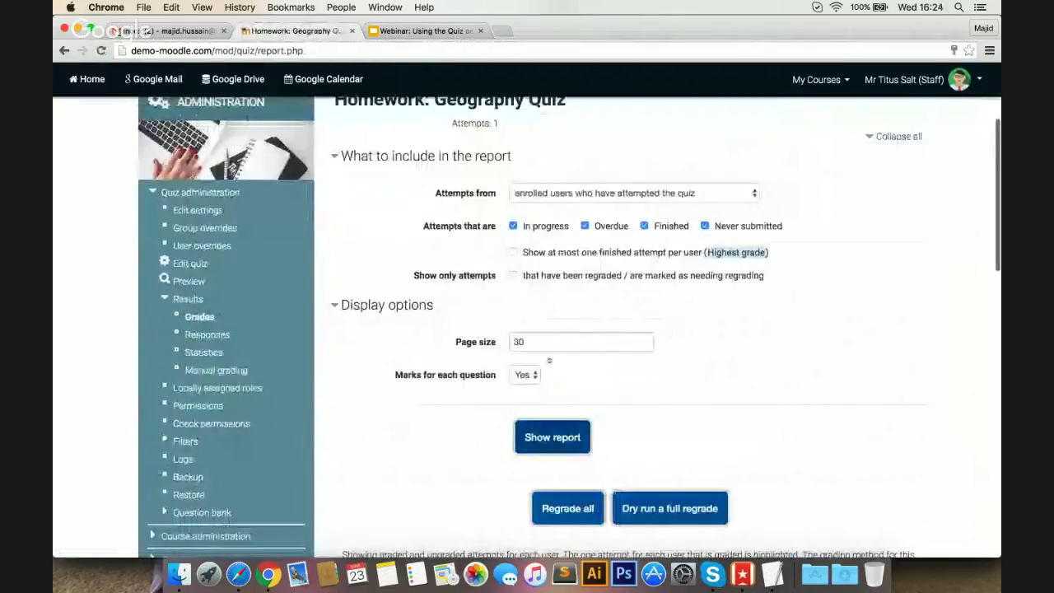
scroll(549, 359, down, 5)
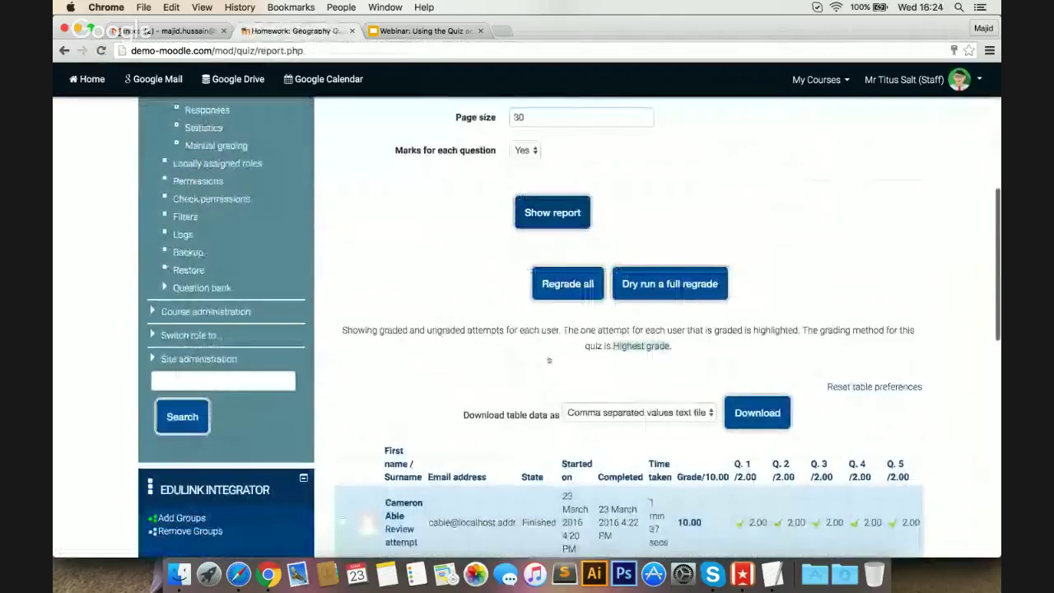
scroll(548, 359, down, 3)
scroll(548, 360, down, 1)
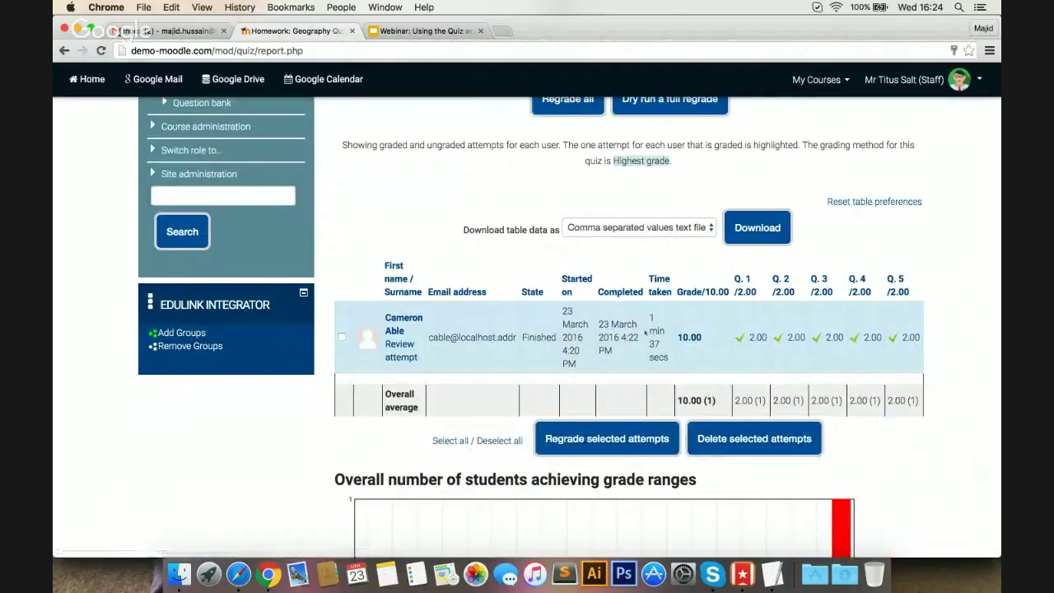
scroll(487, 329, down, 2)
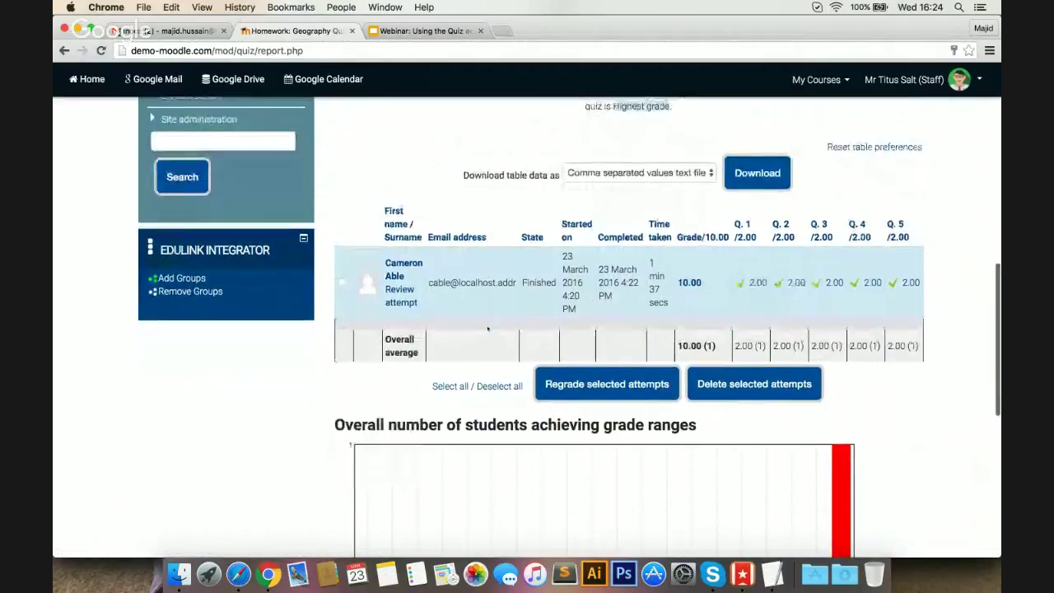
scroll(487, 329, up, 3)
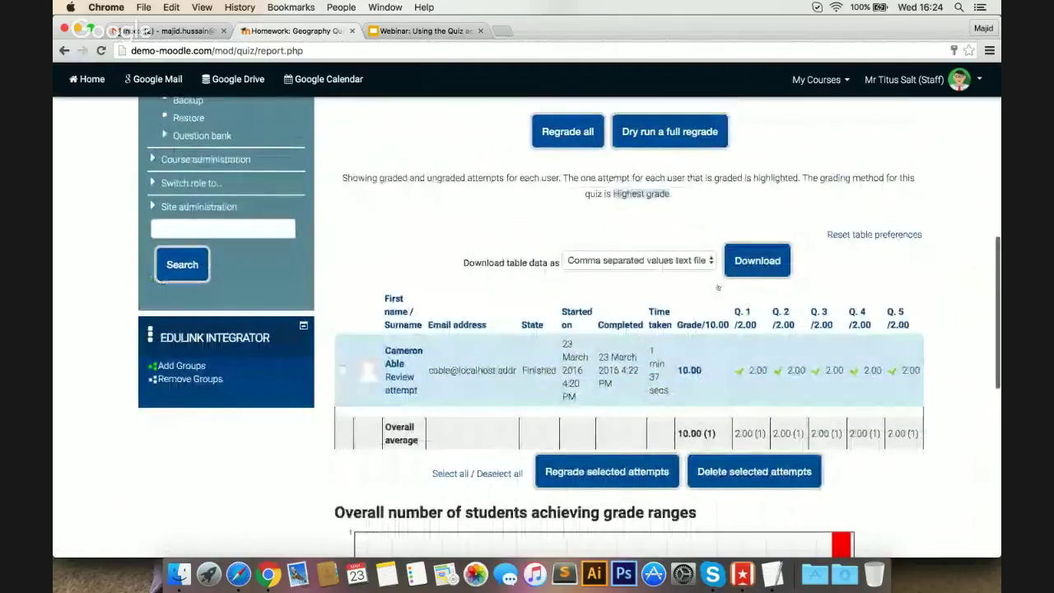
scroll(484, 321, down, 7)
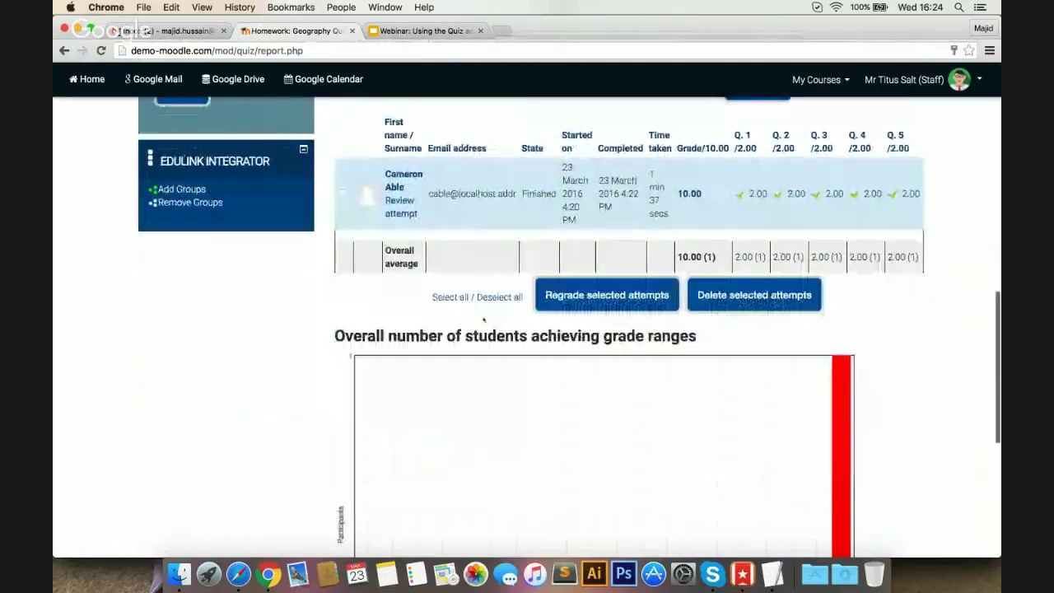
scroll(483, 321, up, 12)
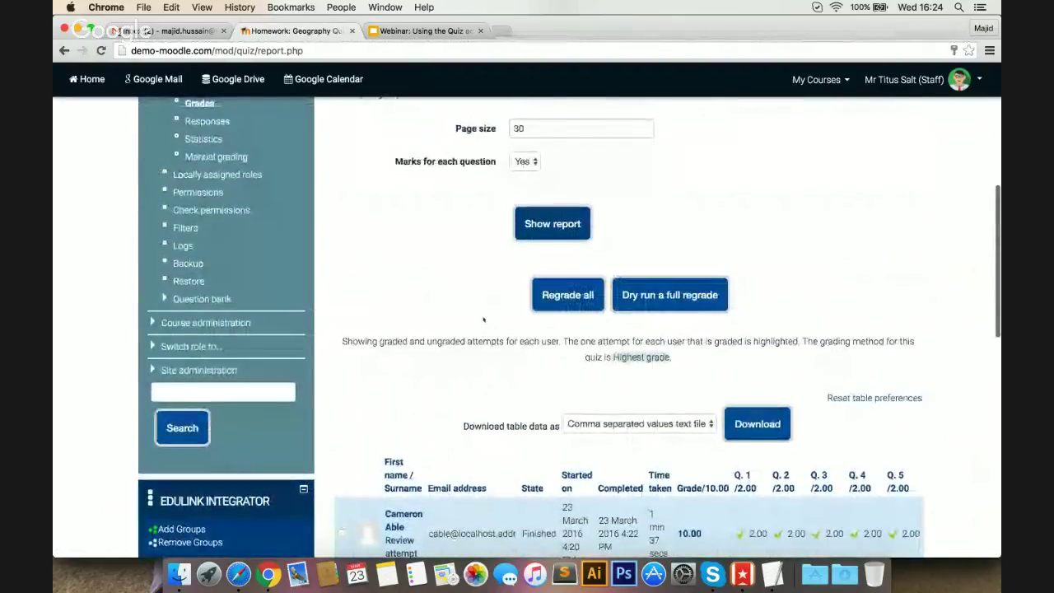
Step: Return to the Geography Quiz page and open the course grades from there as the grader report
scroll(483, 320, up, 5)
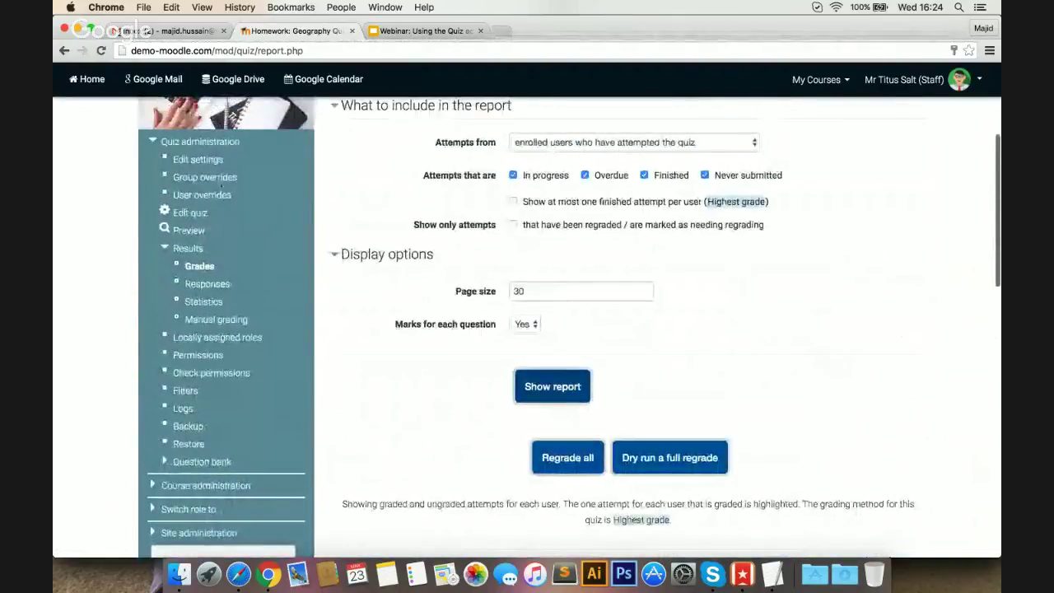
scroll(199, 432, up, 5)
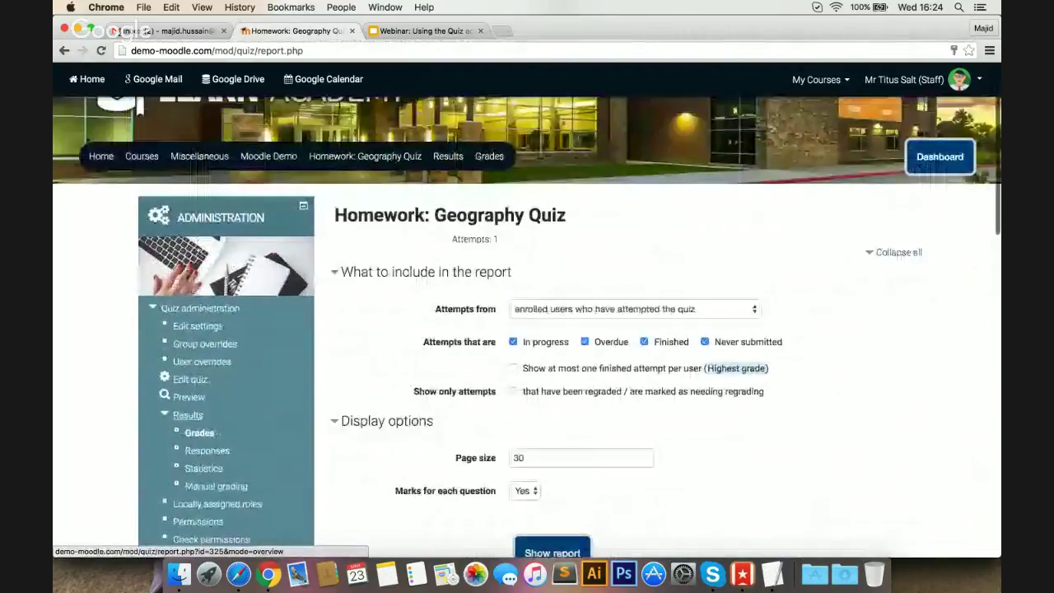
scroll(199, 432, up, 2)
click(365, 170)
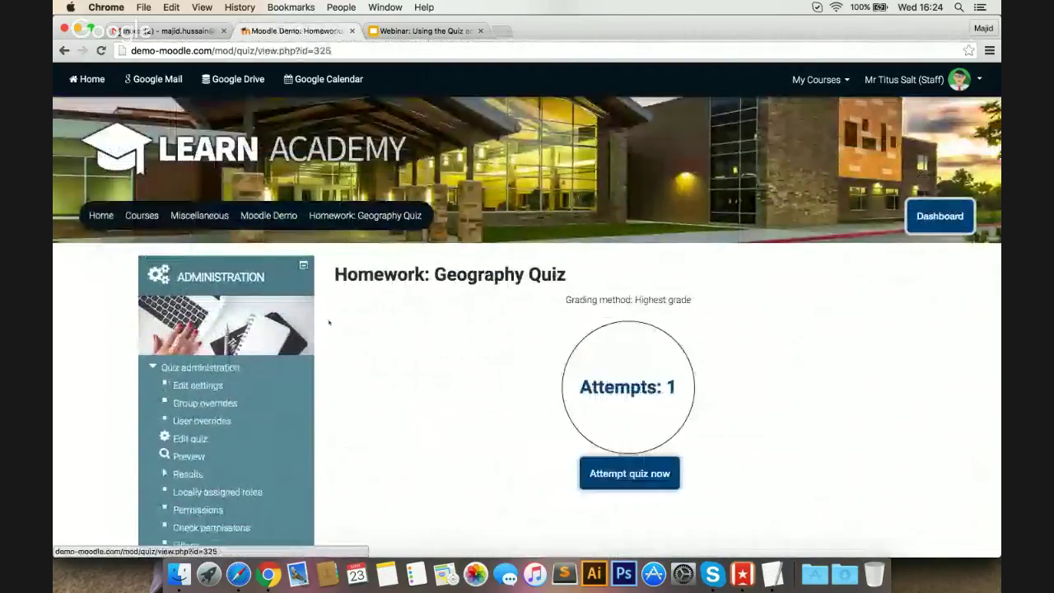
scroll(328, 323, down, 4)
scroll(227, 318, down, 2)
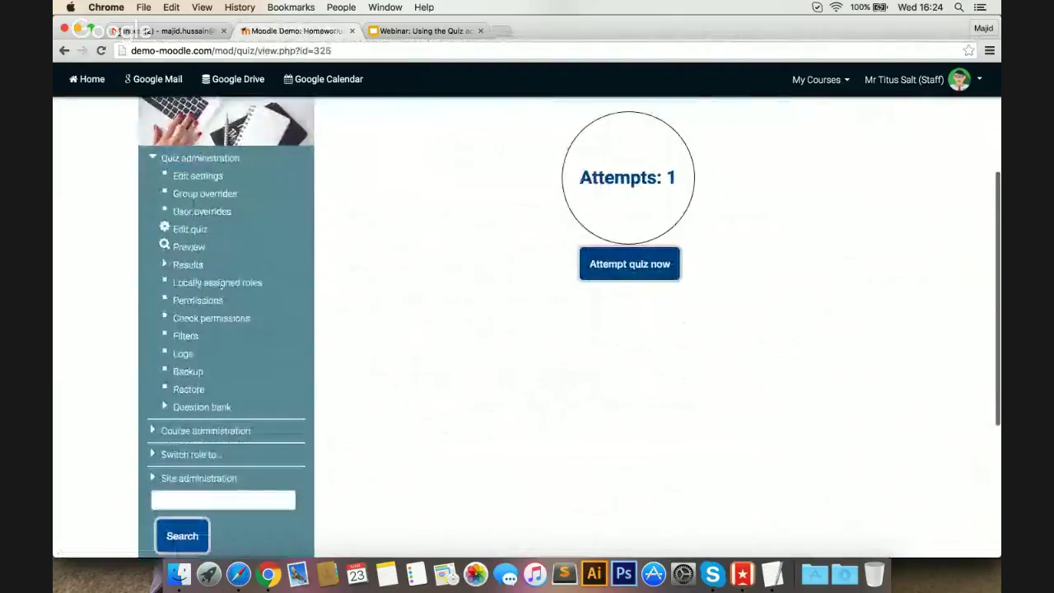
scroll(218, 284, up, 1)
scroll(218, 313, down, 3)
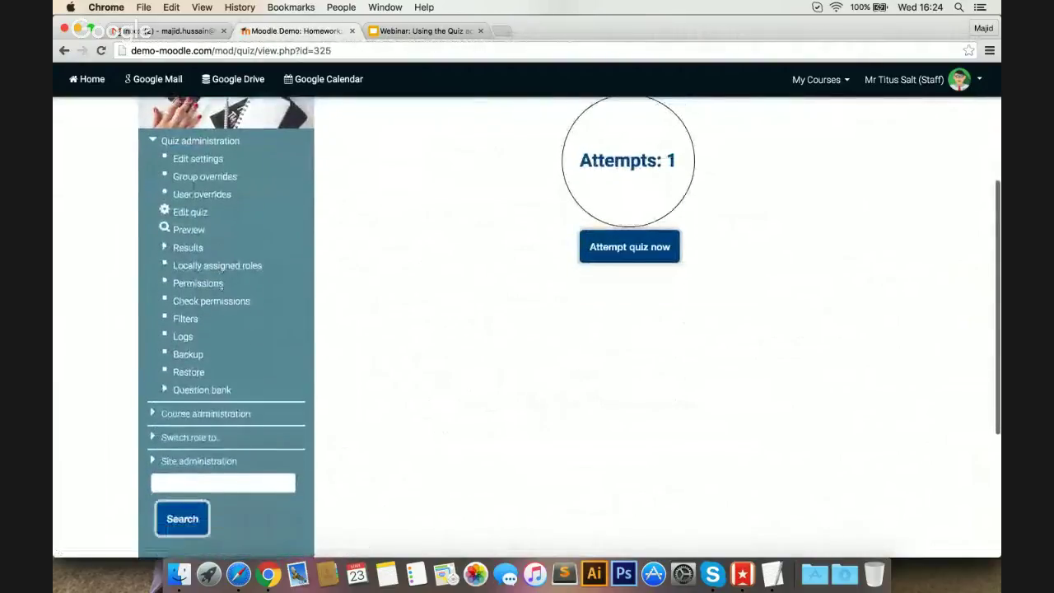
click(206, 342)
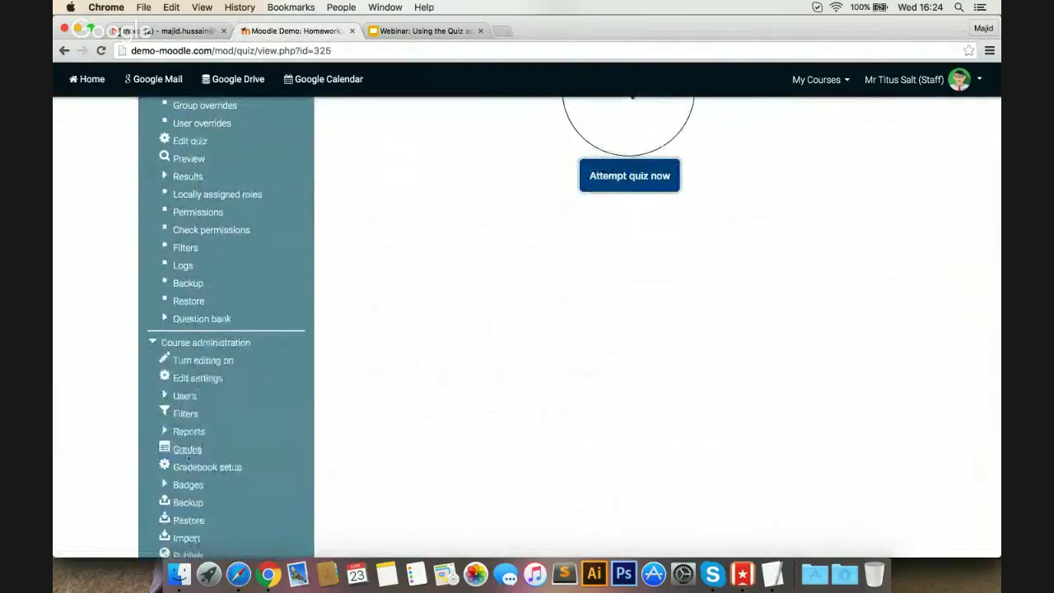
click(187, 448)
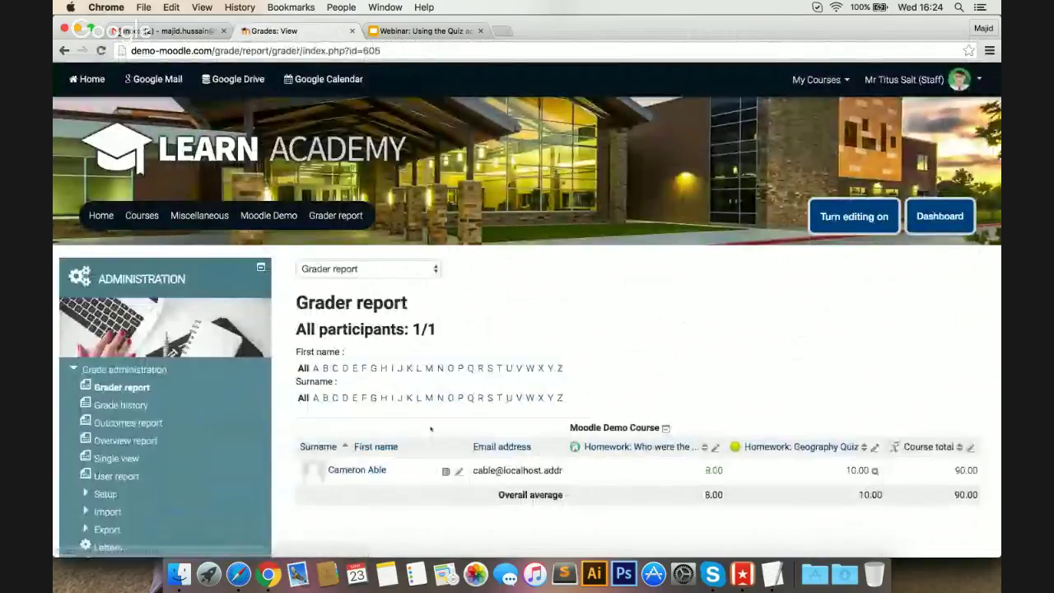
Step: Examine the student's Geography Quiz grade in the grader report and look through the available grade views, import options and export formats
scroll(431, 428, down, 2)
scroll(430, 428, down, 4)
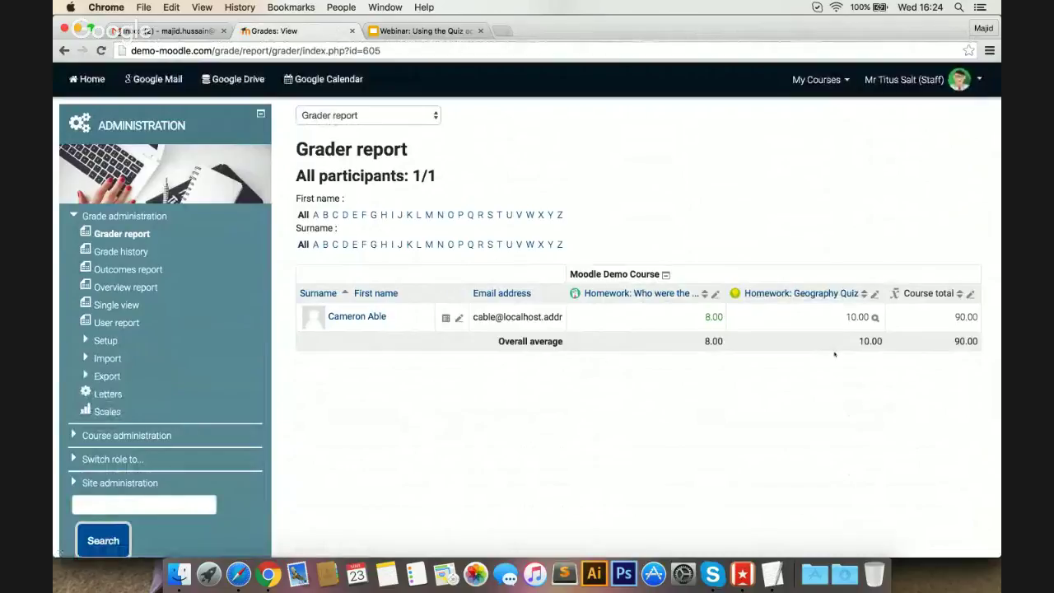
scroll(834, 353, up, 3)
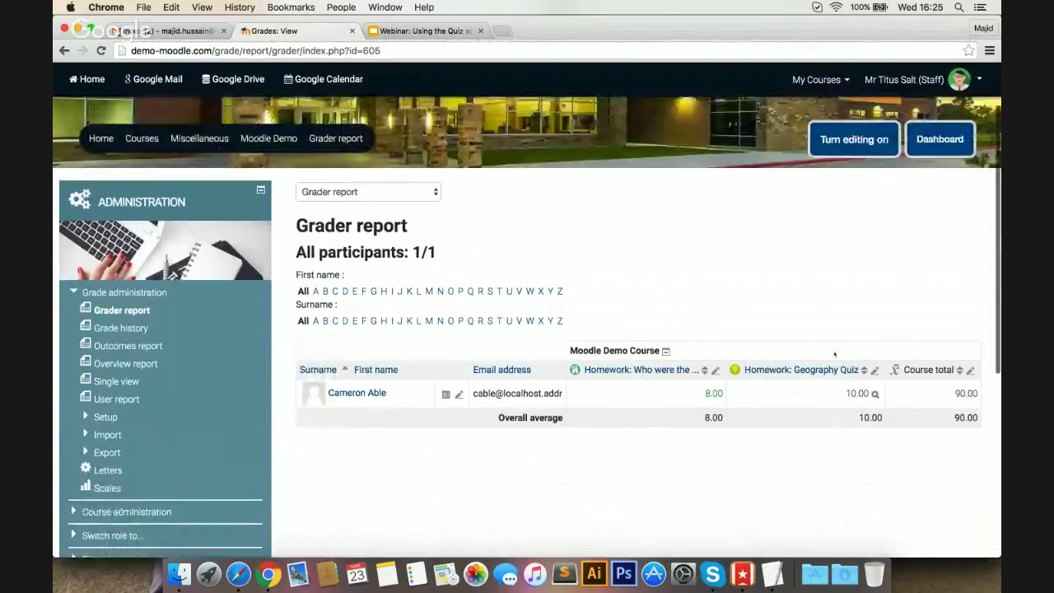
click(405, 195)
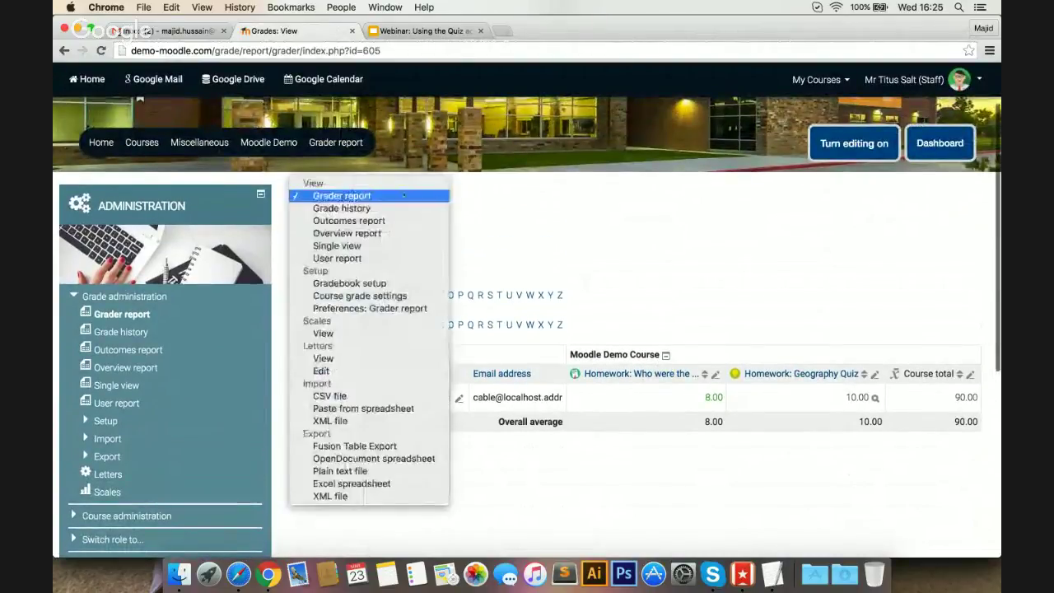
click(495, 467)
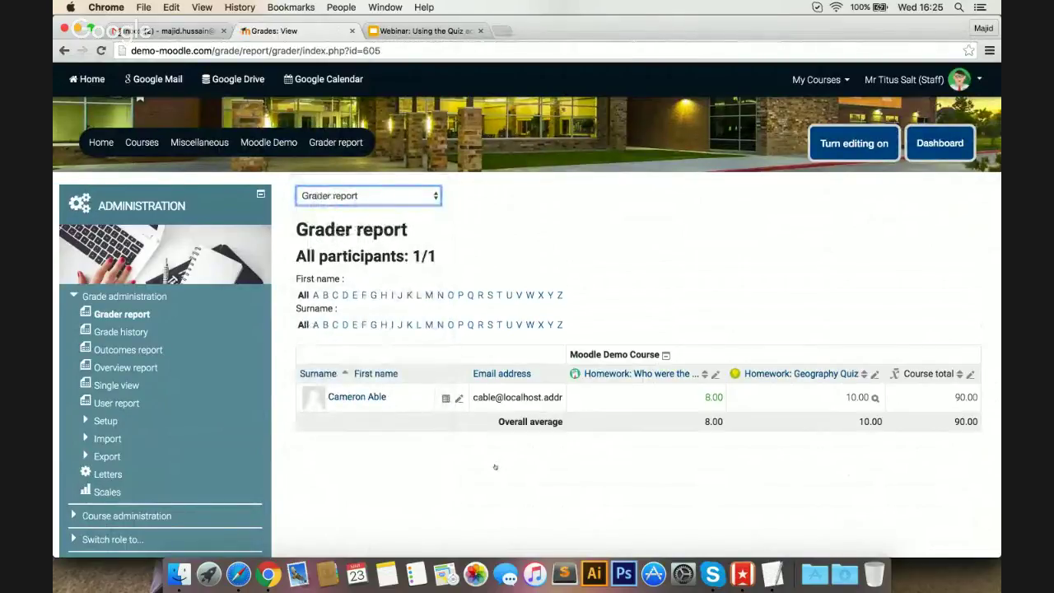
Step: Switch to the "Webinar: Using the Quiz activity in Moodle" Google Slides deck and present it from the "Walkthrough time..." slide
click(435, 31)
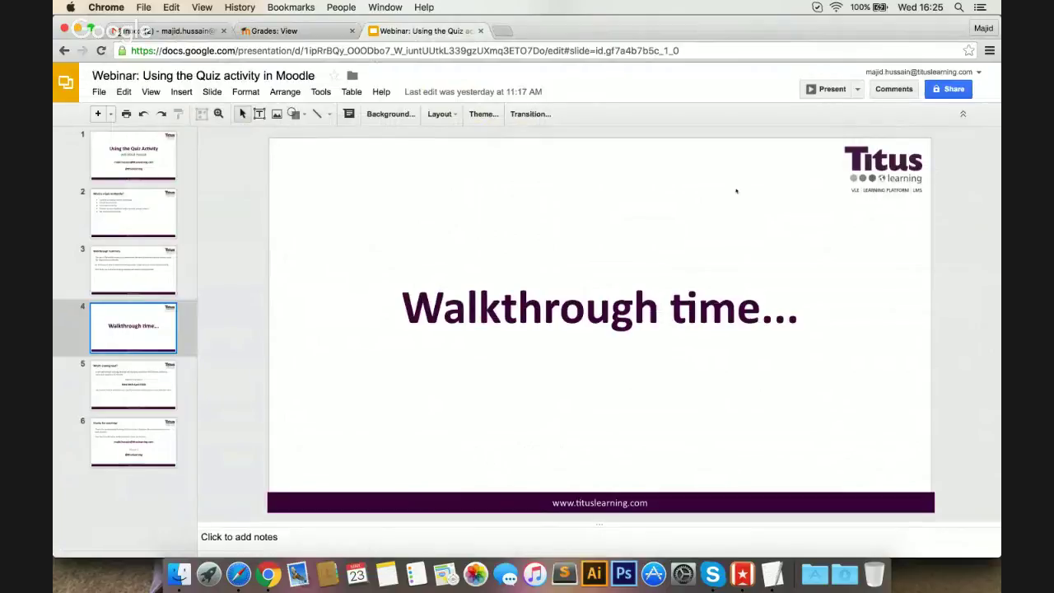
click(827, 89)
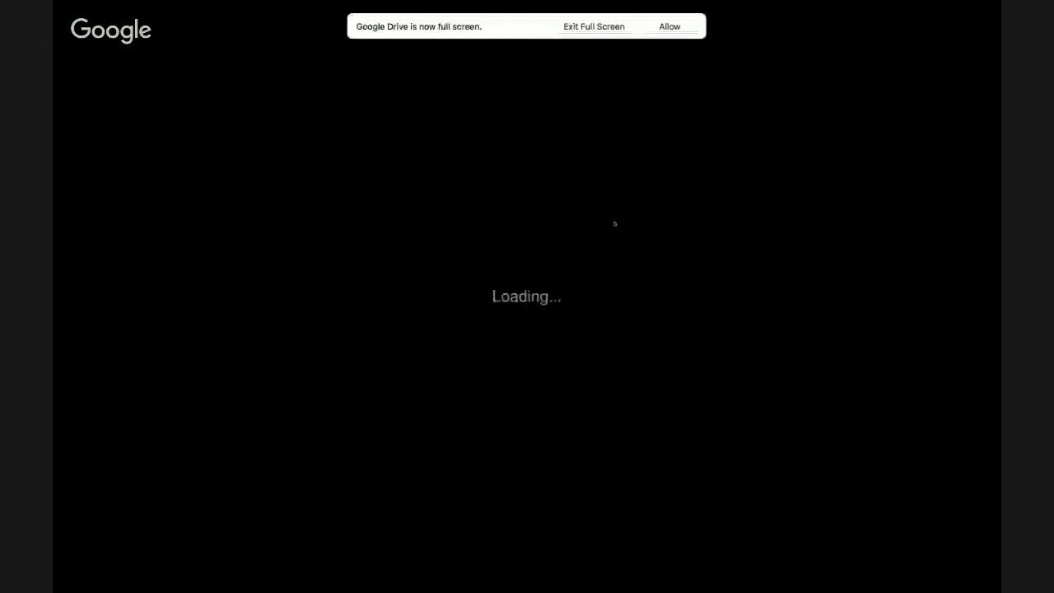